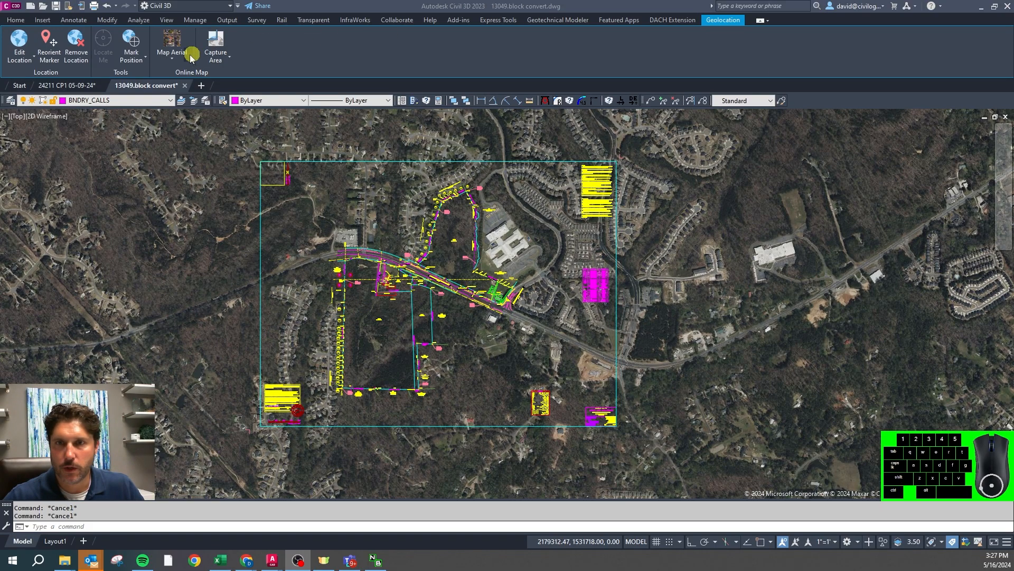
Turn off the online aerial map behind the drawing
click(171, 59)
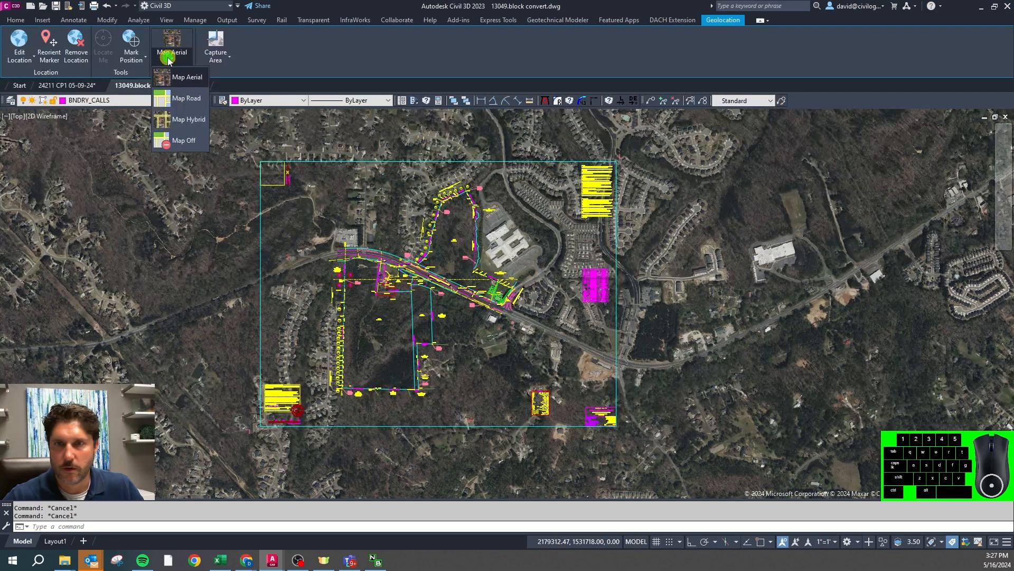
click(184, 137)
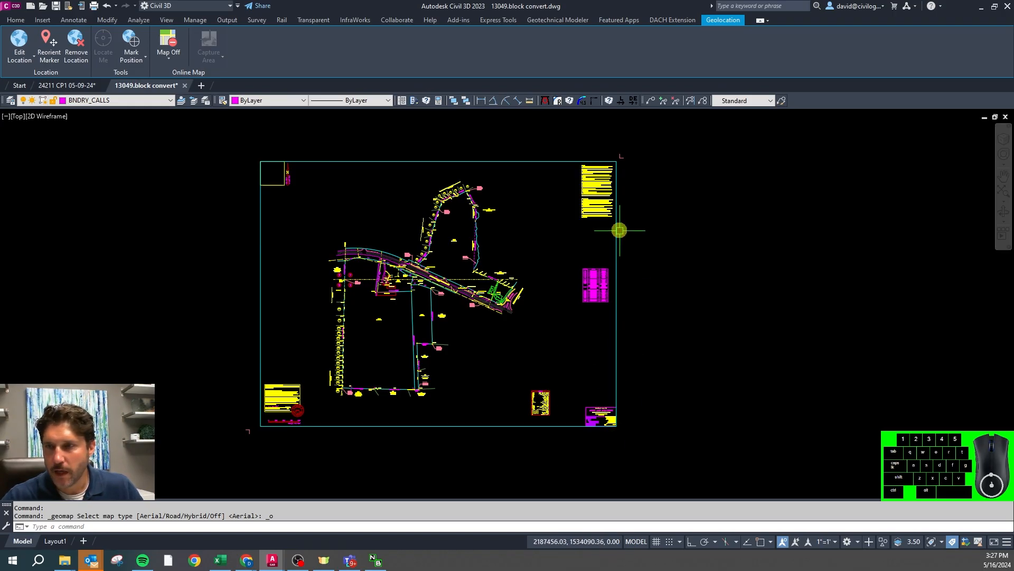
Move the sheet border, notes, tables, title block and legend 10000 units horizontally to the west, clear of the survey
click(632, 141)
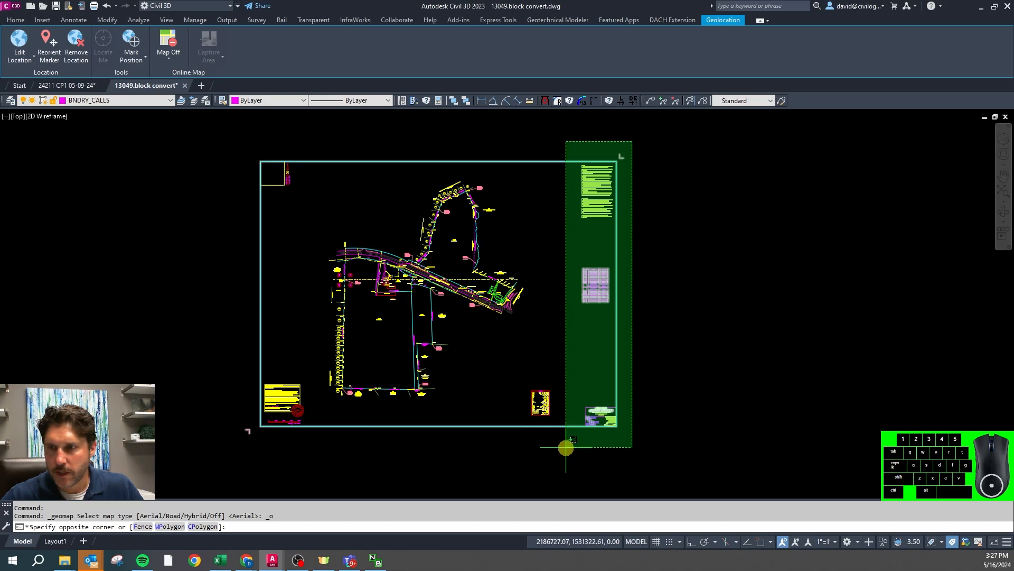
click(568, 452)
click(305, 435)
click(219, 365)
click(296, 121)
click(221, 206)
right_click(423, 205)
click(415, 204)
key(F8)
scroll(252, 232, down, 2)
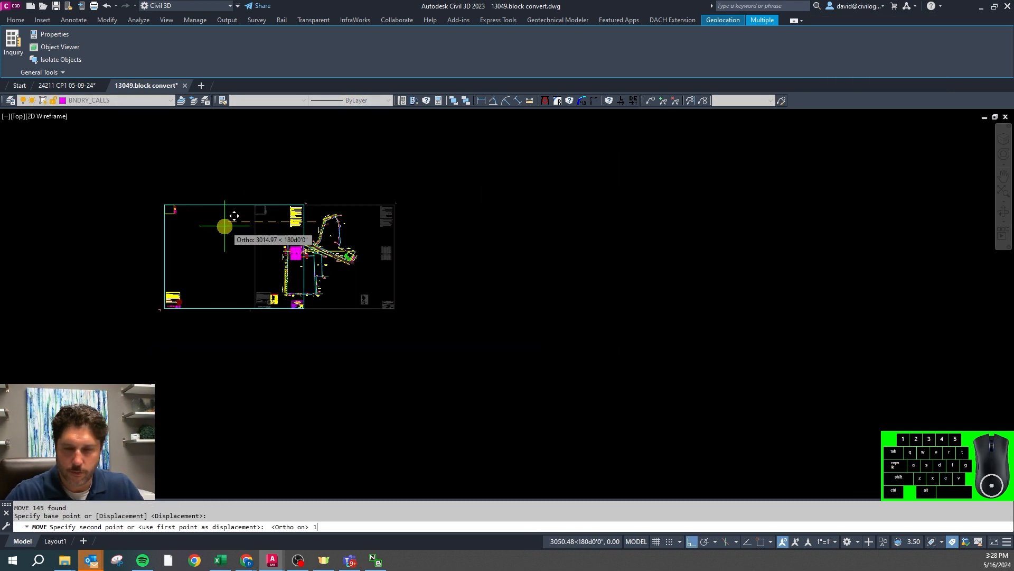
key(Return)
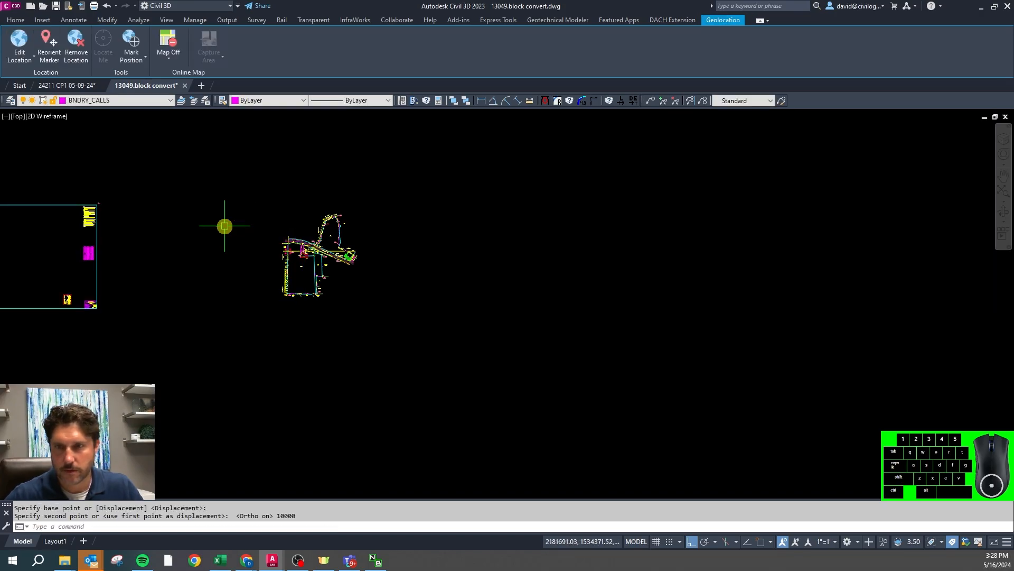
Run the civlay routine with option f to load the standard layers into the drawing
scroll(294, 239, up, 8)
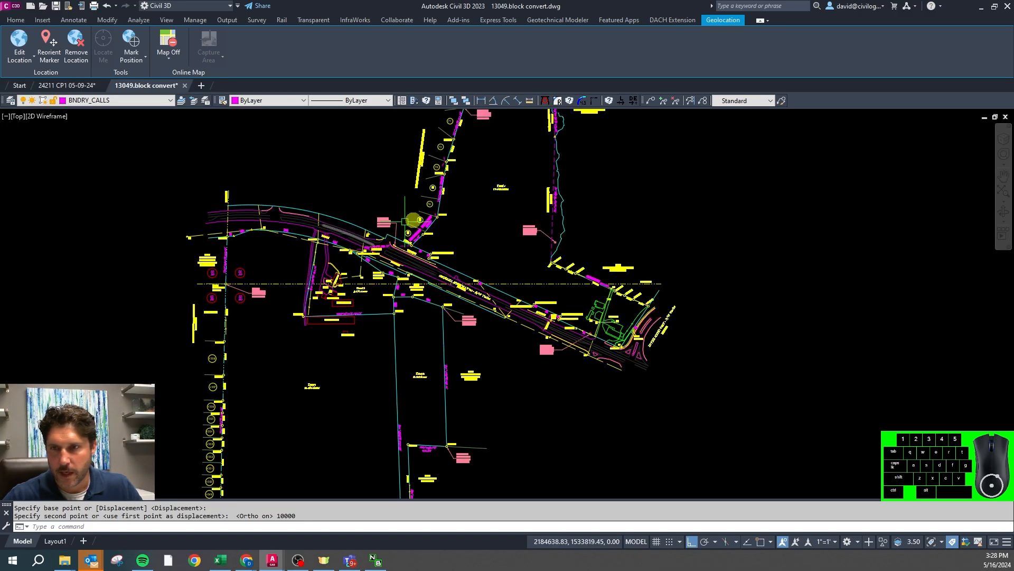
scroll(476, 258, down, 3)
key(Escape)
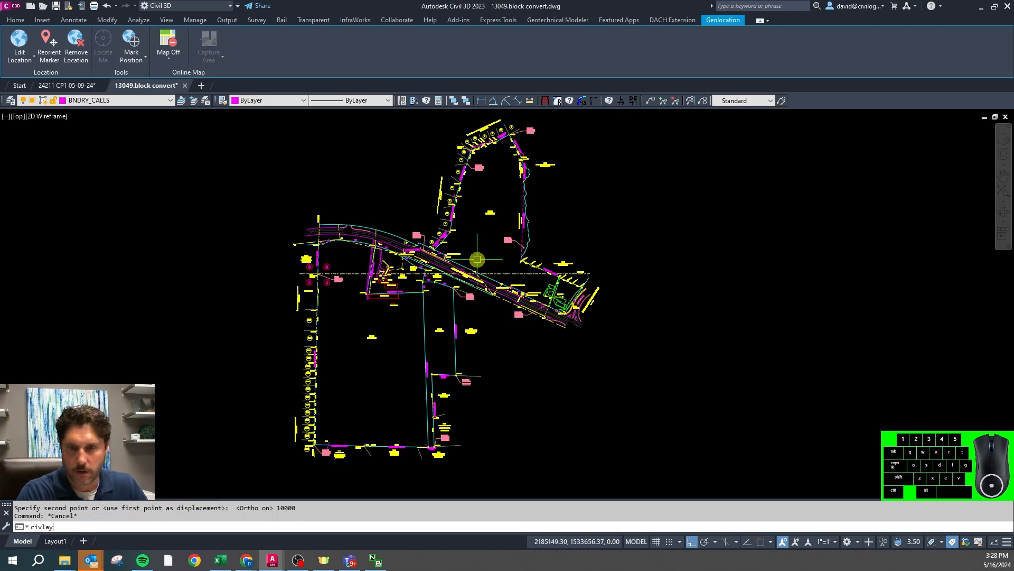
text(civlay)
key(Return)
text(f)
key(Return)
scroll(428, 325, up, 2)
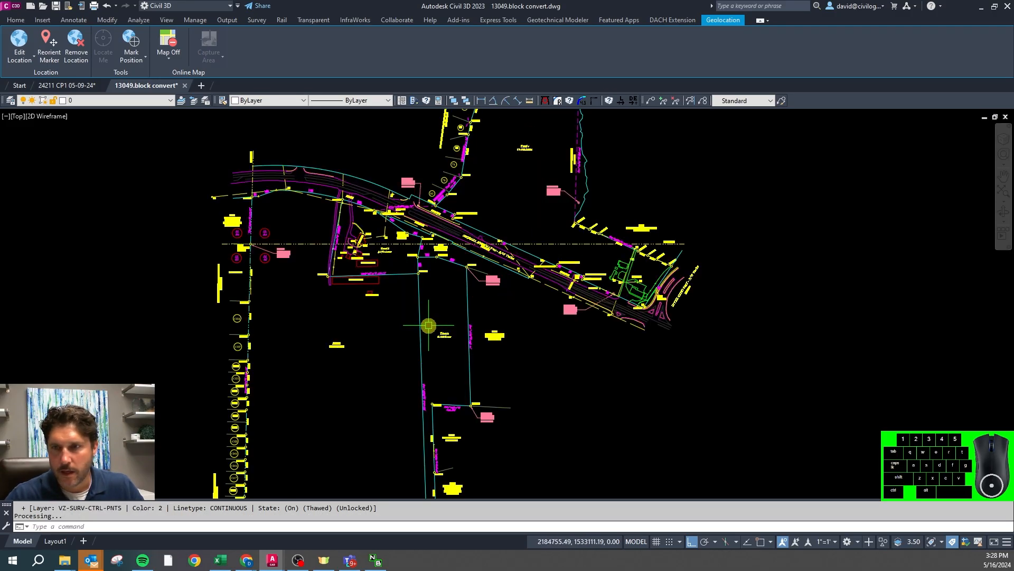
Isolate the BNDRY_LINES layer with the ZX routine, using a boundary line as the reference object
key(Escape)
key(Escape)
key(space)
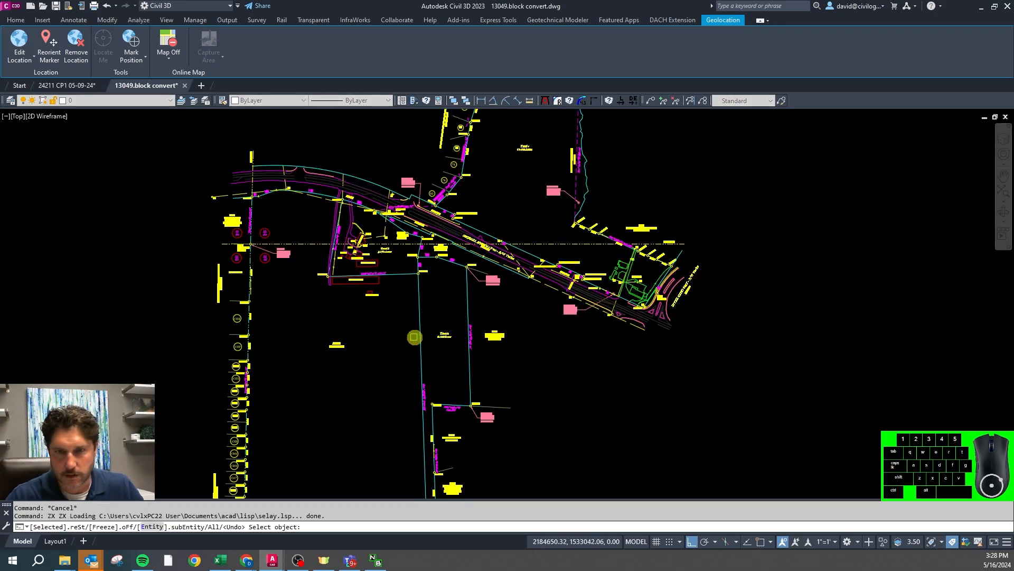
key(space)
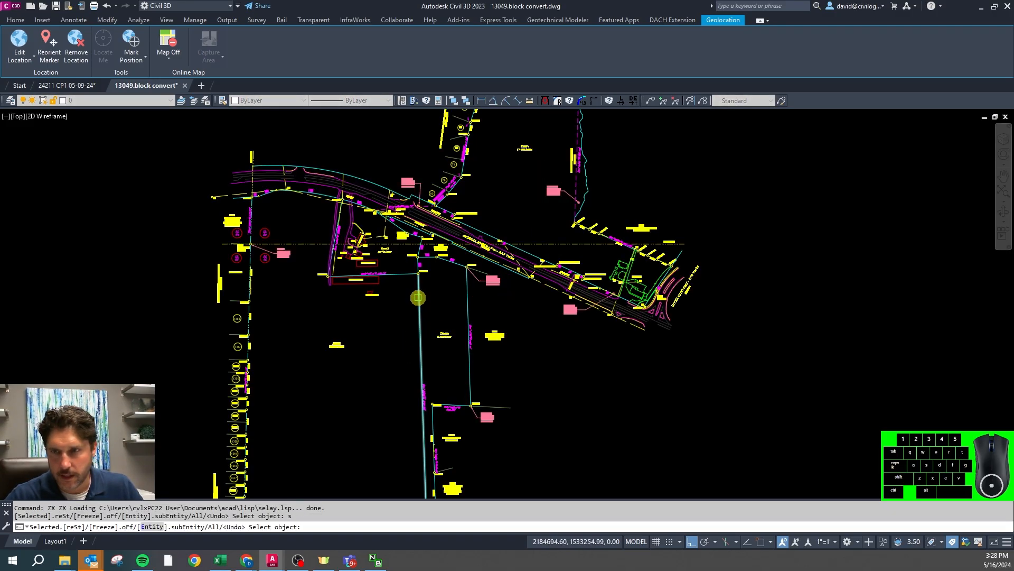
click(418, 298)
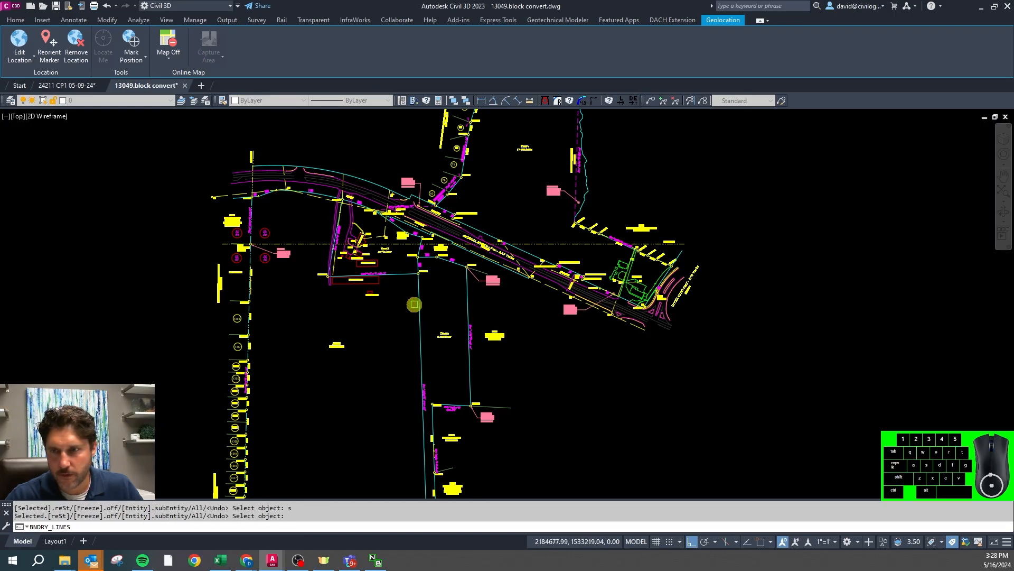
scroll(416, 242, down, 5)
Reassign all isolated boundary lines to the VA-PROP-LINE layer
click(562, 385)
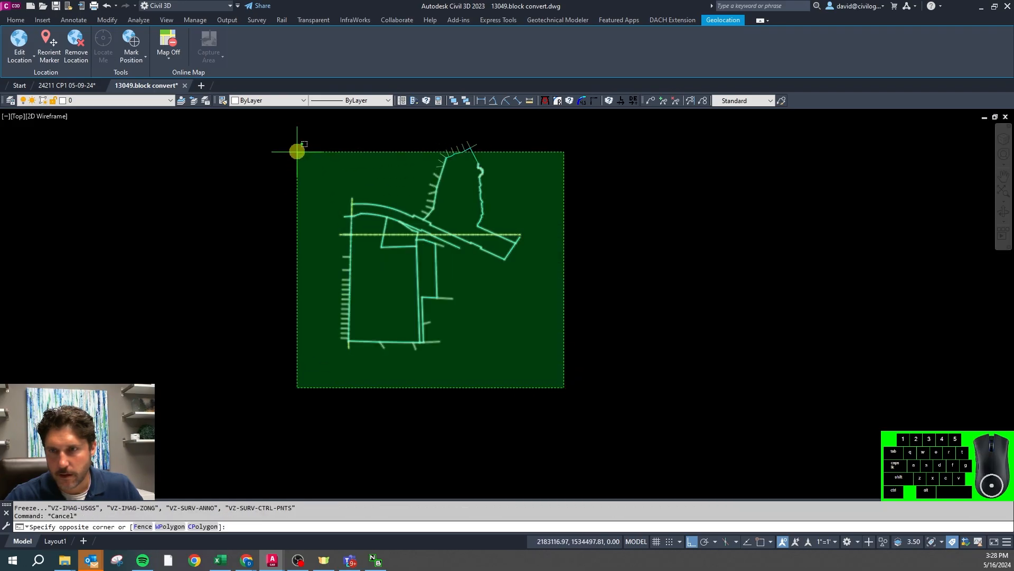
click(290, 126)
click(129, 100)
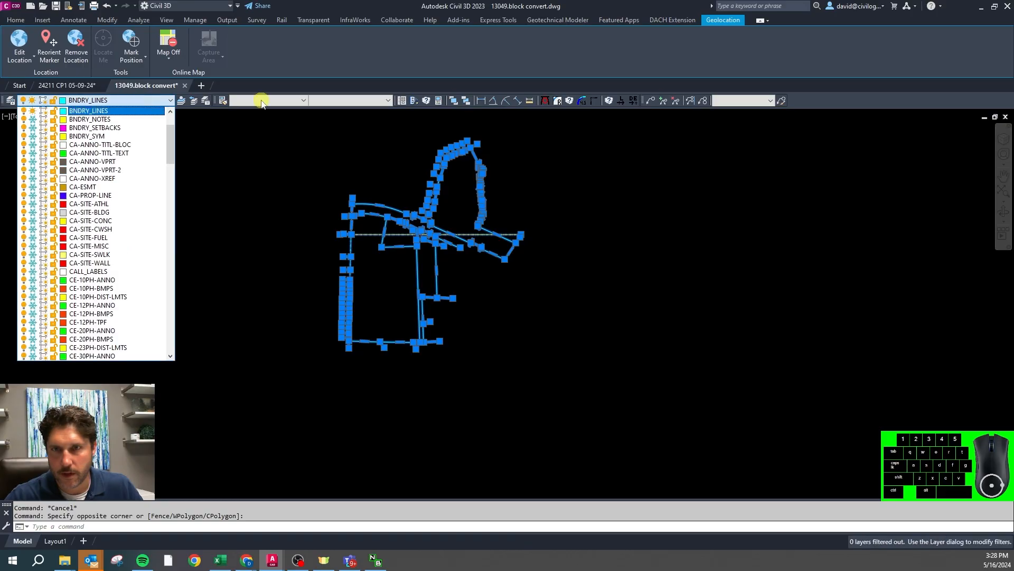
drag(175, 139, 172, 290)
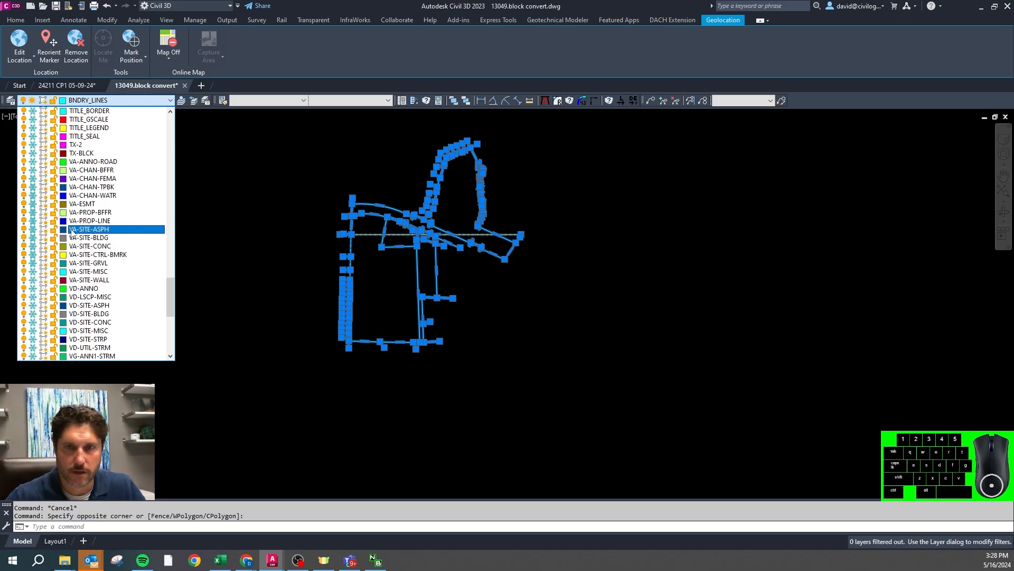
click(84, 220)
Reassign the long horizontal phantom line and the short vertical line at the northwest corner to the VS-PROP-LLOT layer
scroll(370, 243, up, 6)
key(Escape)
click(175, 217)
scroll(274, 334, down, 1)
click(182, 194)
scroll(285, 227, down, 2)
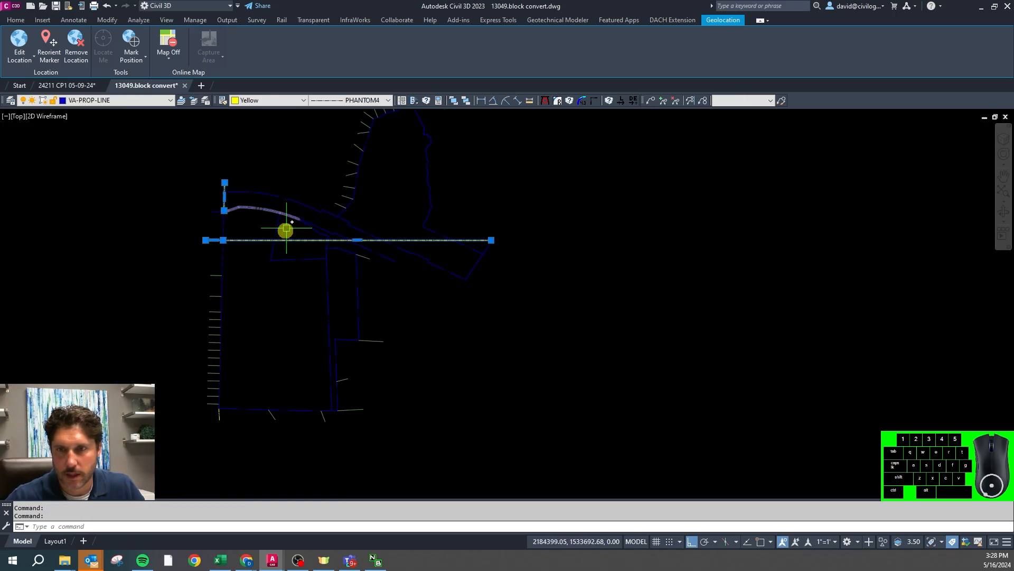
click(158, 104)
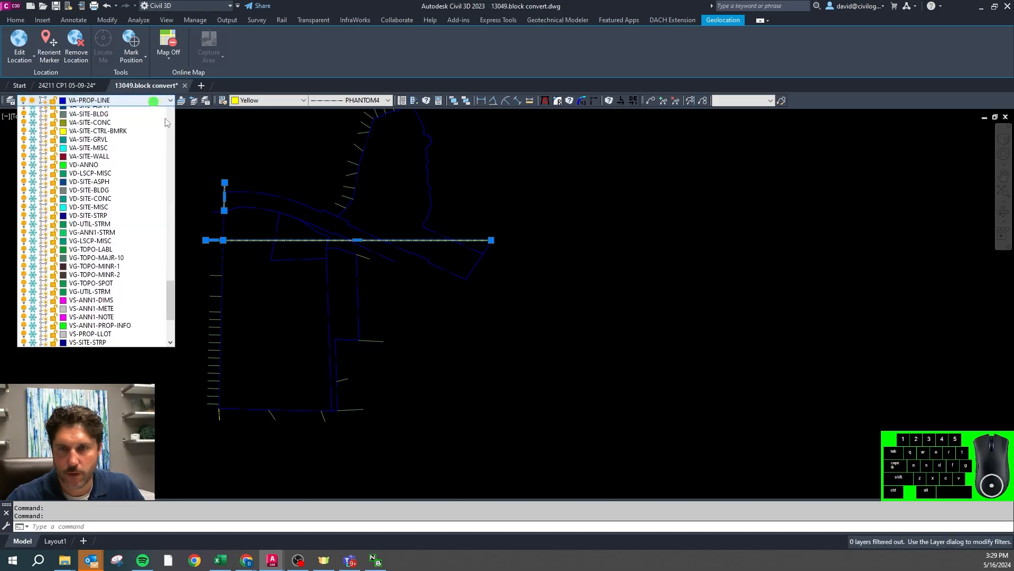
scroll(172, 148, up, 1)
drag(170, 312, 170, 306)
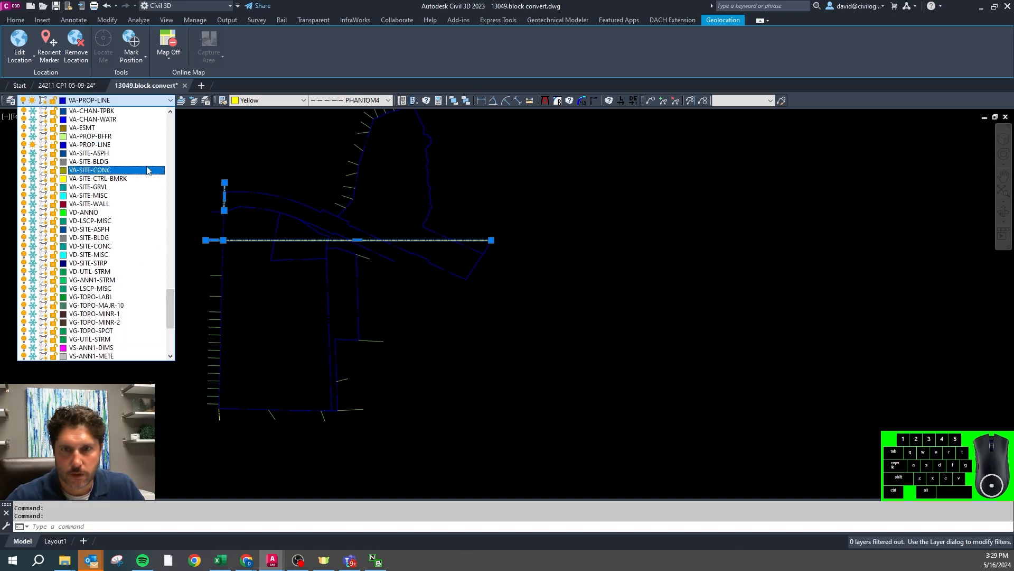
scroll(148, 168, down, 2)
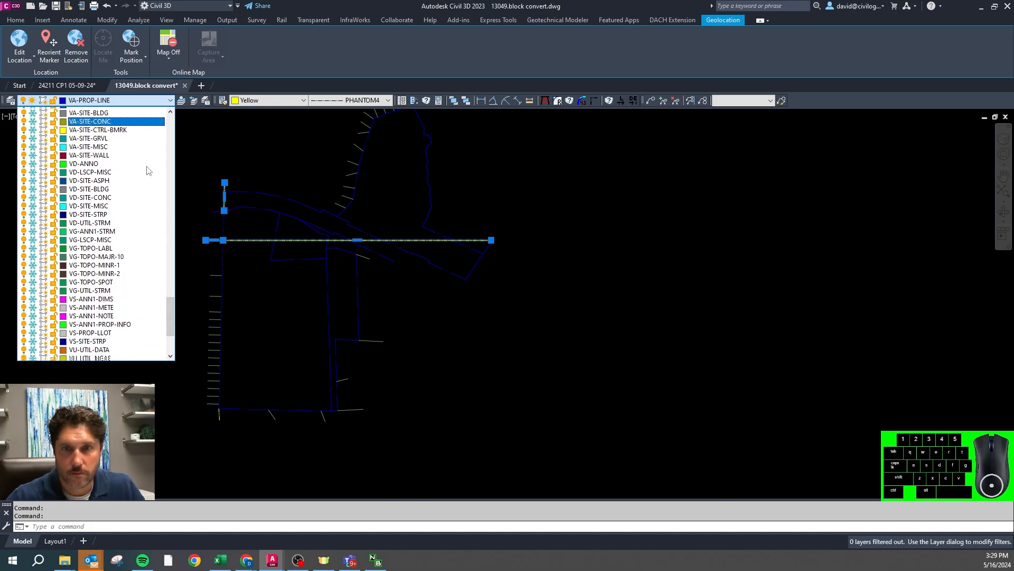
click(108, 330)
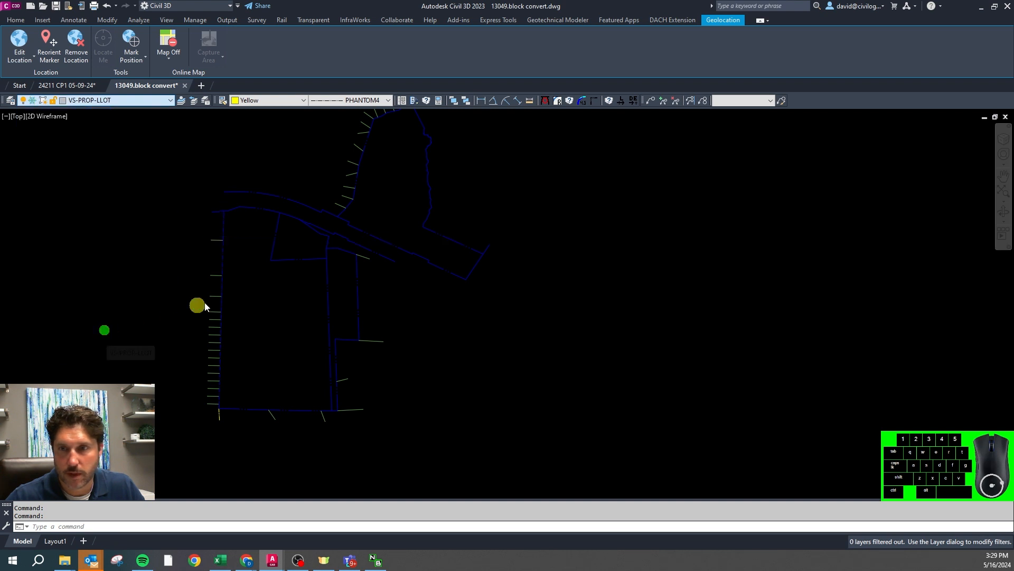
Use Quick Select on the remaining property lines to pick the polylines whose color is not equal to ByLayer
key(Return)
click(343, 166)
key(Escape)
scroll(344, 166, down, 2)
click(439, 366)
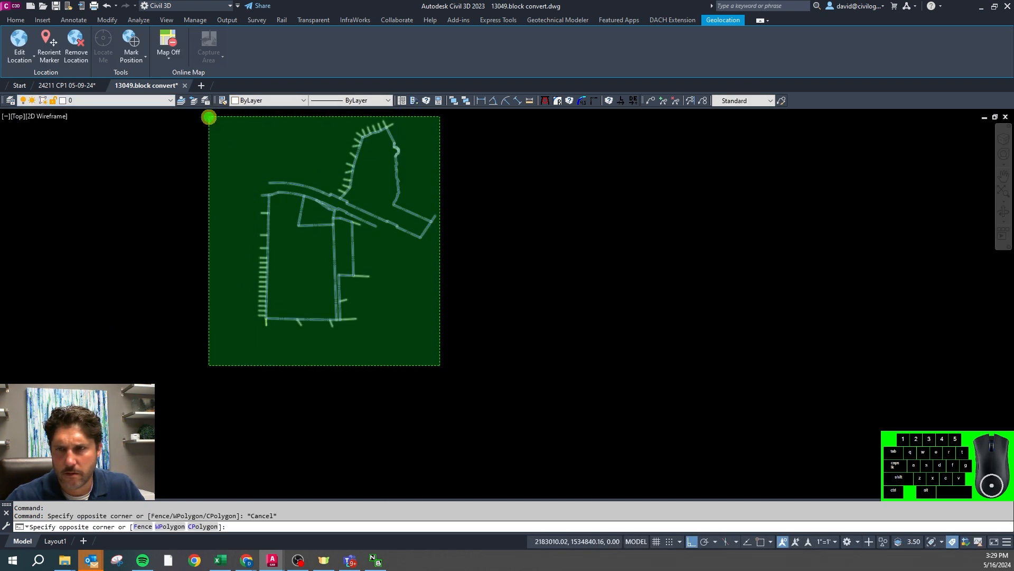
click(208, 113)
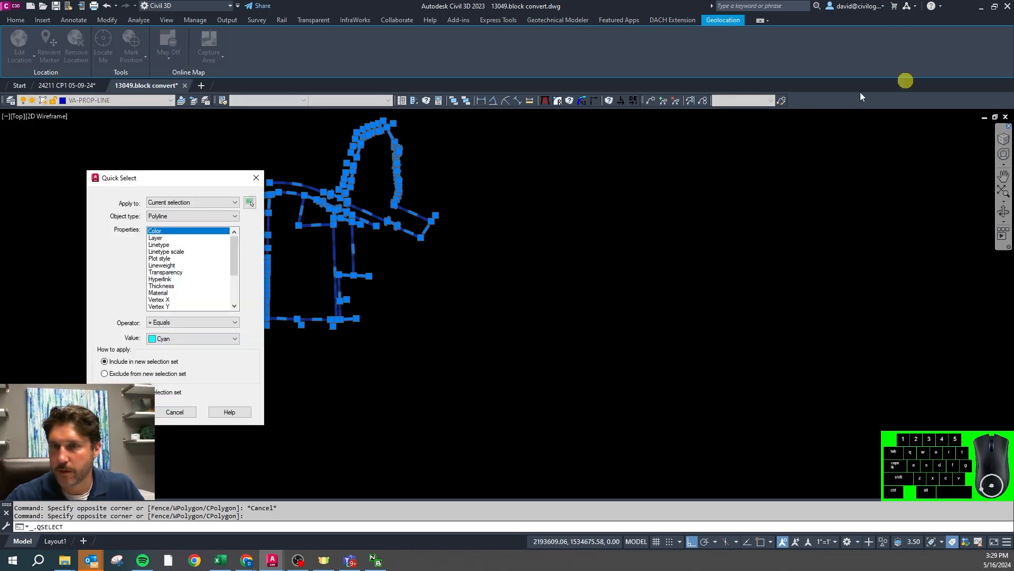
click(185, 217)
click(184, 225)
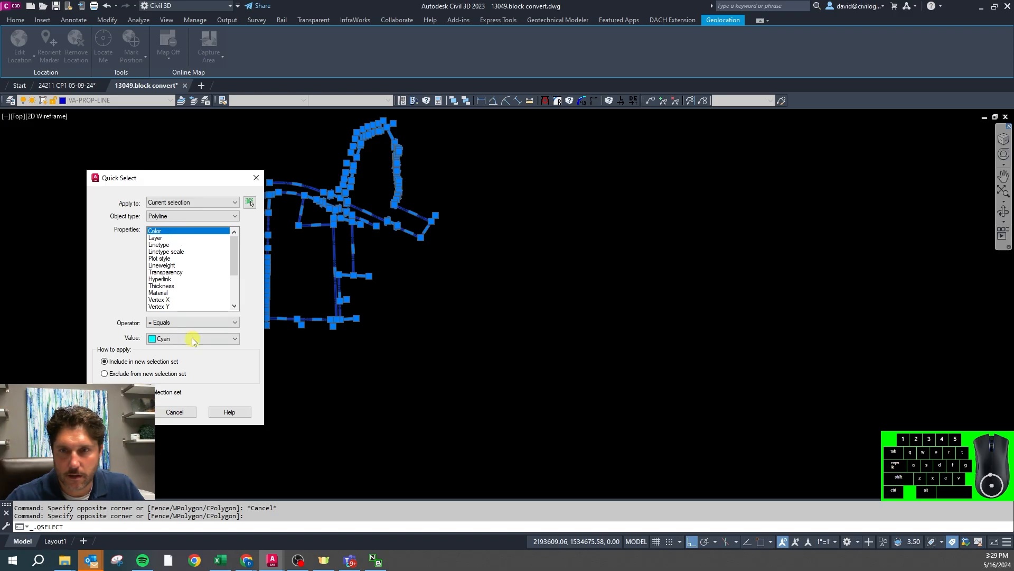
click(188, 322)
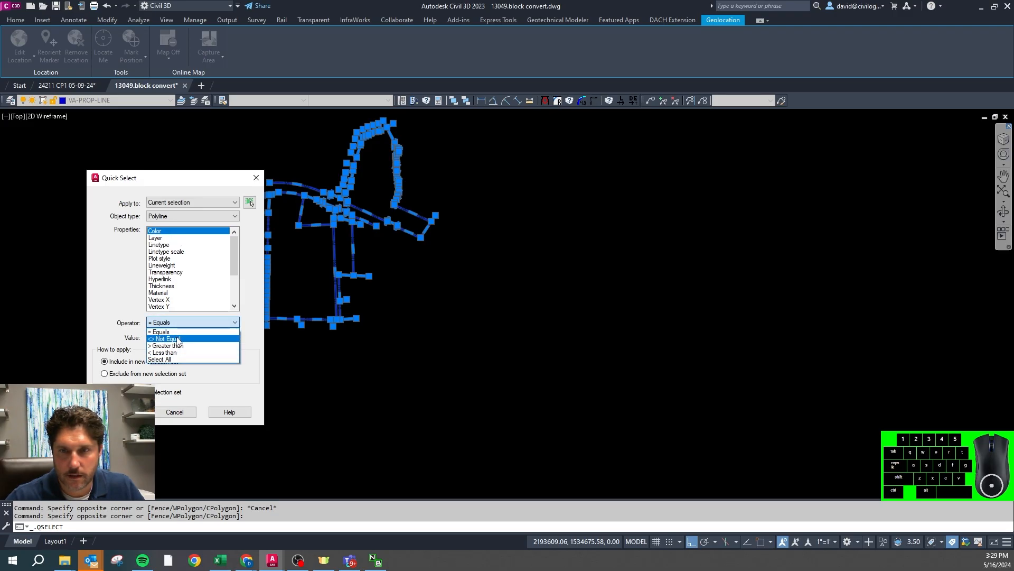
click(178, 339)
click(179, 338)
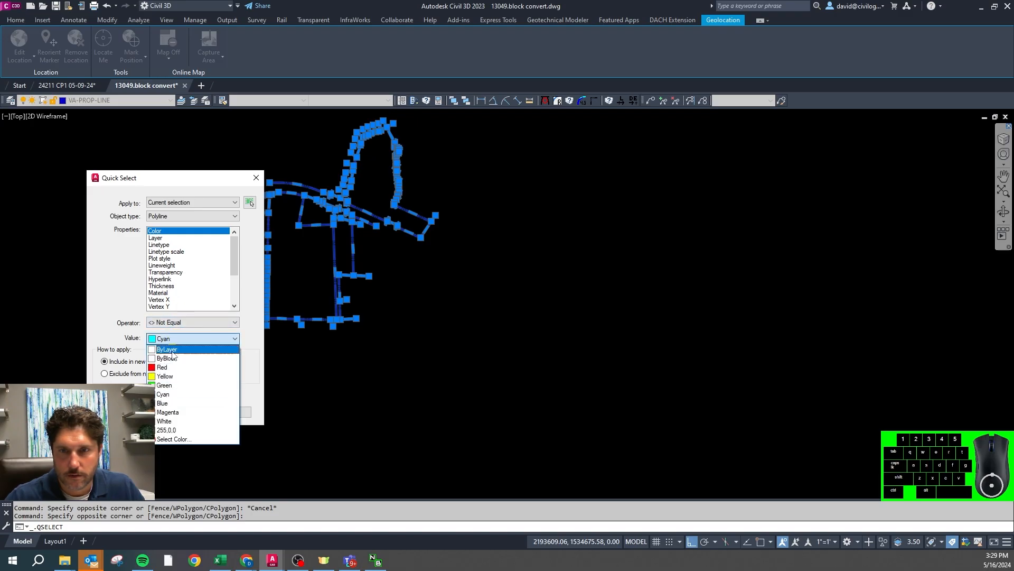
click(174, 351)
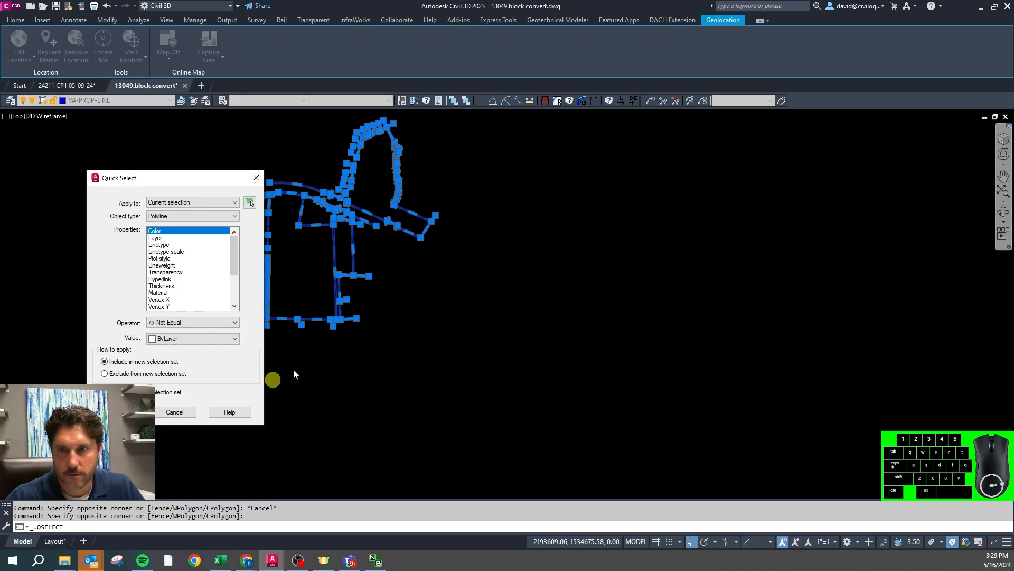
click(120, 411)
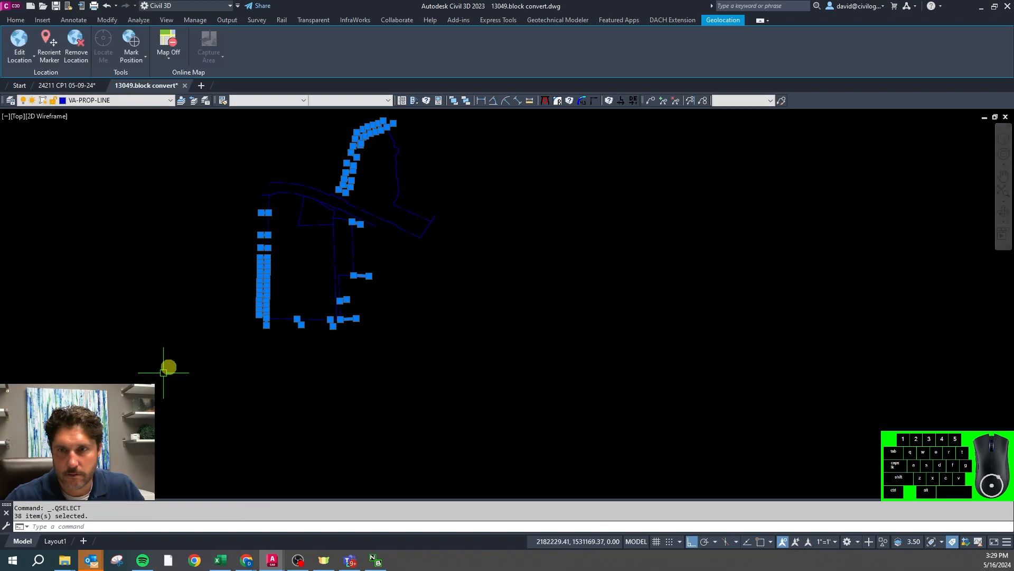
Set the selected adjoiner line stubs to color White and linetype ByLayer
click(262, 100)
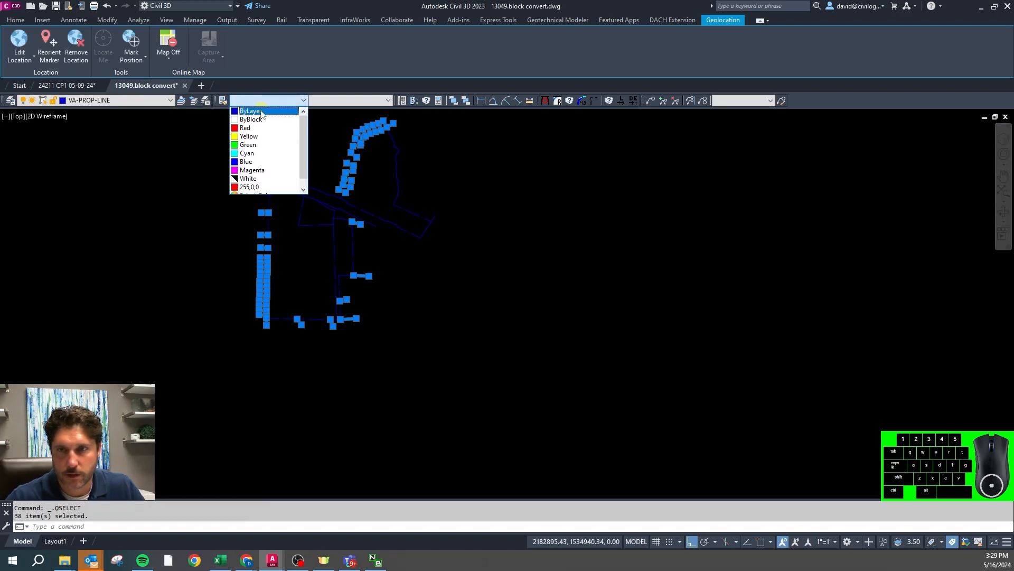
click(253, 178)
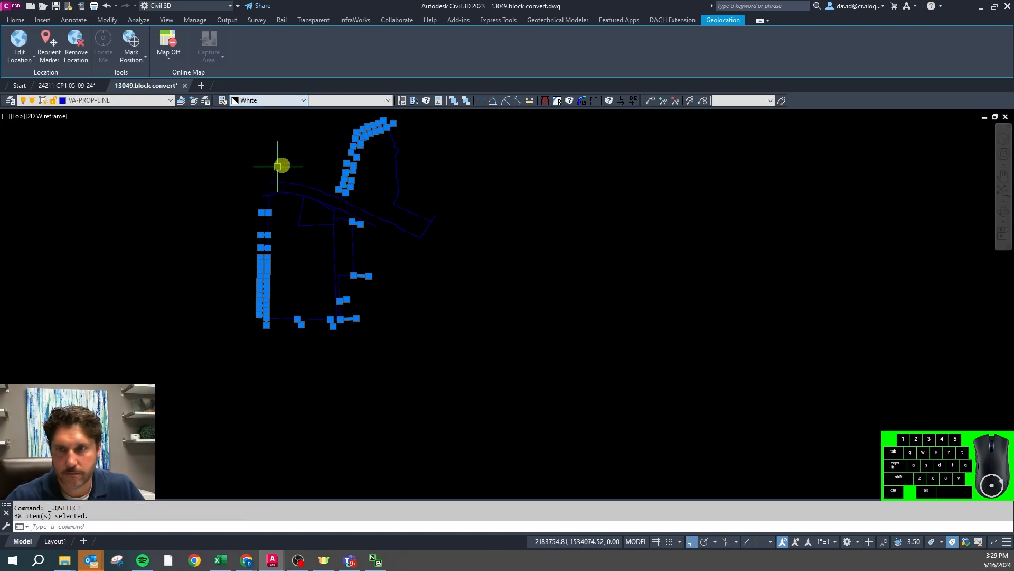
click(364, 101)
click(357, 108)
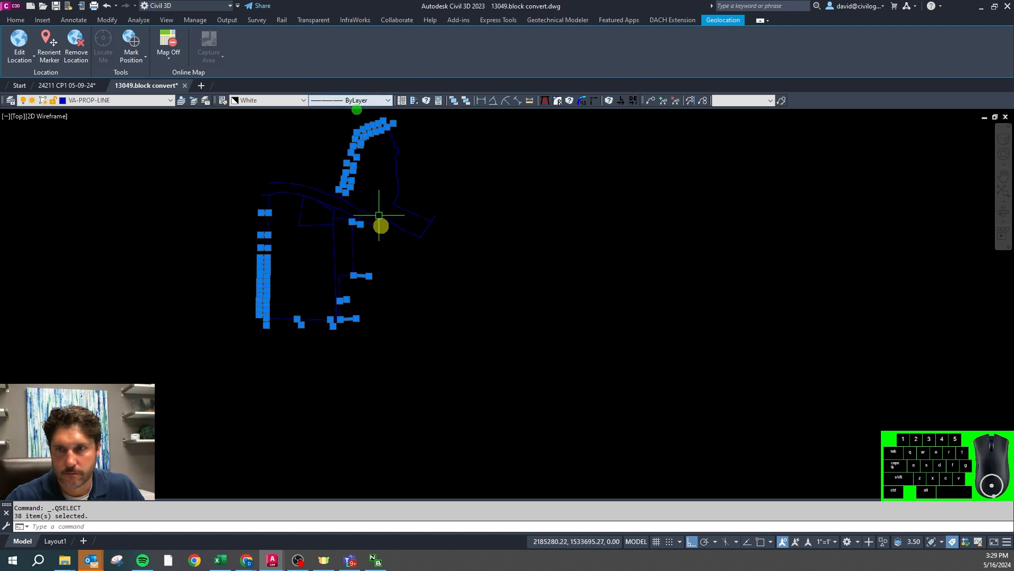
key(Escape)
key(Escape)
End the layer isolation and restore the display of all layers with the alay command
text(zx)
key(Return)
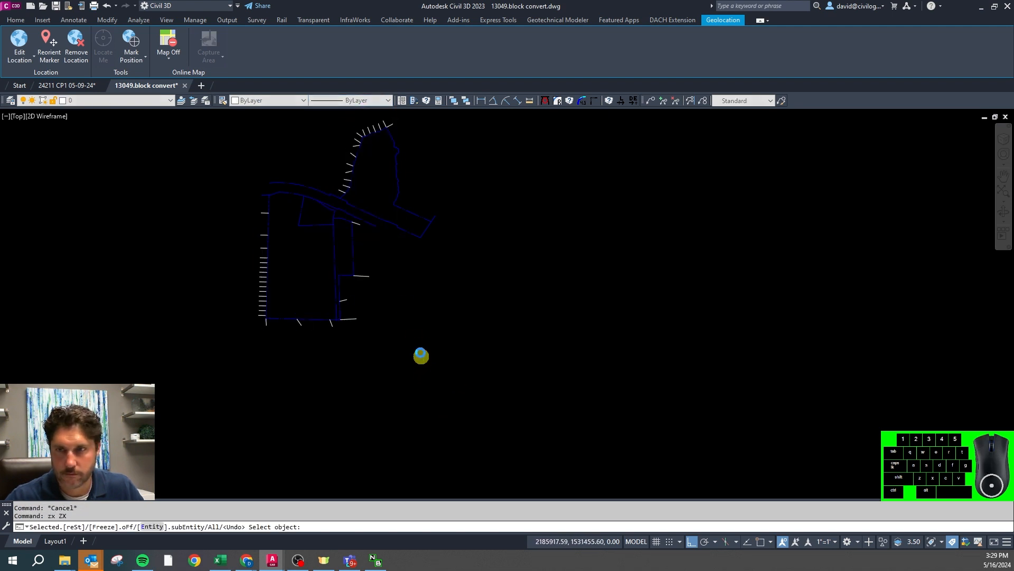
scroll(355, 346, down, 1)
scroll(353, 252, up, 1)
key(Escape)
key(Escape)
middle_click(355, 255)
key(l)
key(a)
key(Escape)
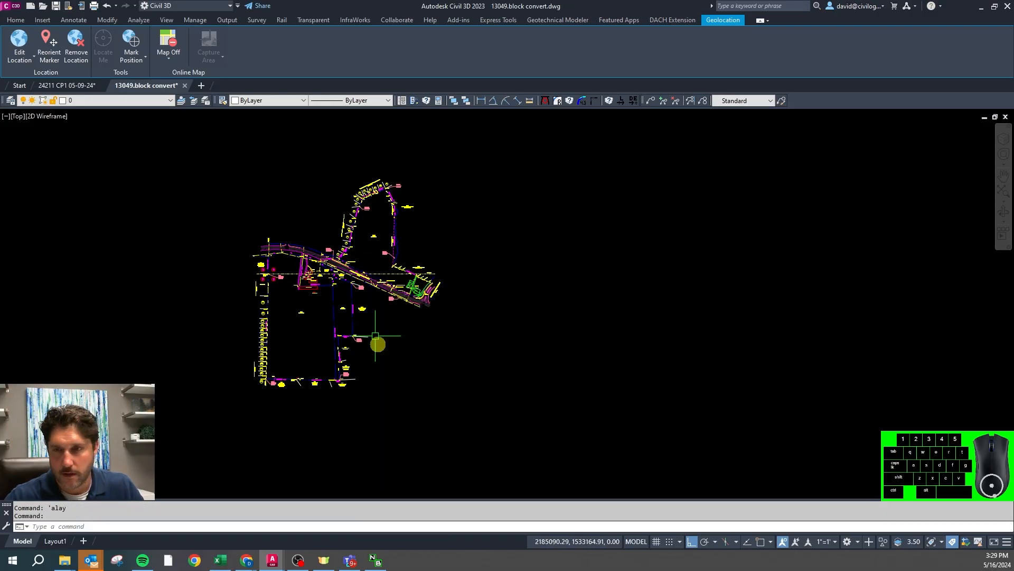
Set the linetype and color of all survey objects to ByLayer
click(462, 408)
click(187, 153)
click(341, 95)
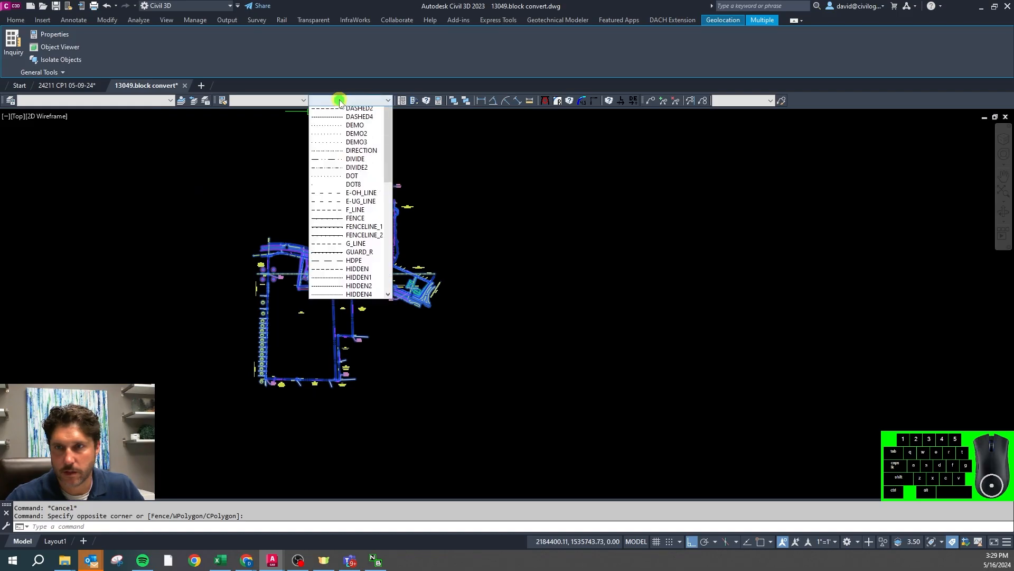
click(341, 105)
click(275, 100)
click(272, 110)
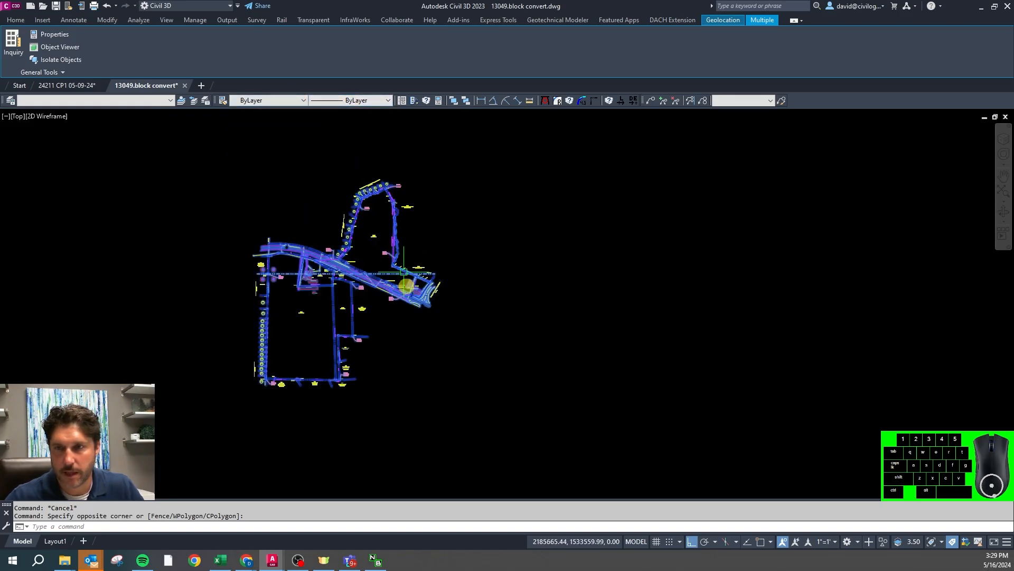
key(Escape)
key(Escape)
Select all survey objects, filter the selection to MText, and set its text style to Simplex
click(480, 407)
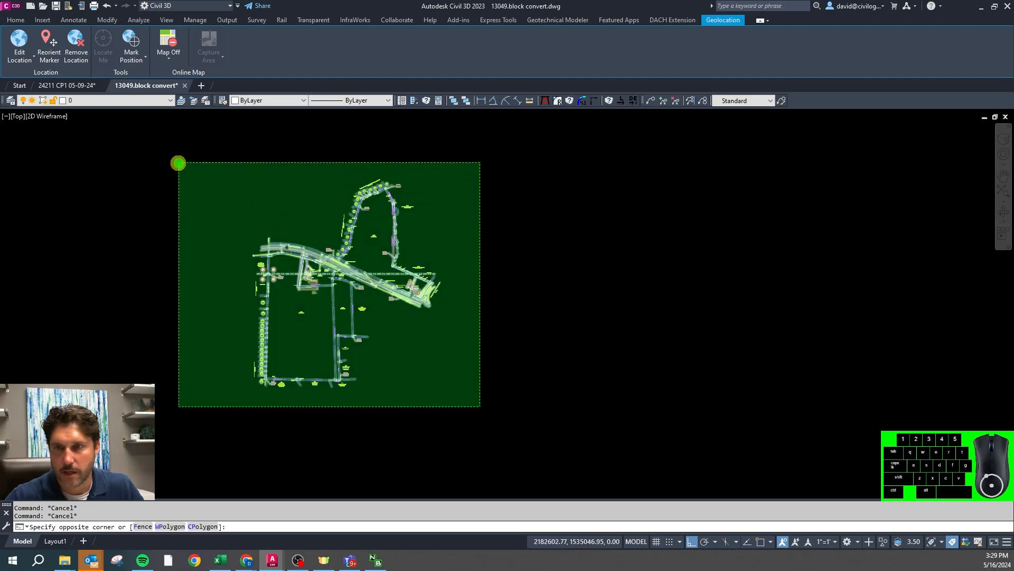
click(181, 161)
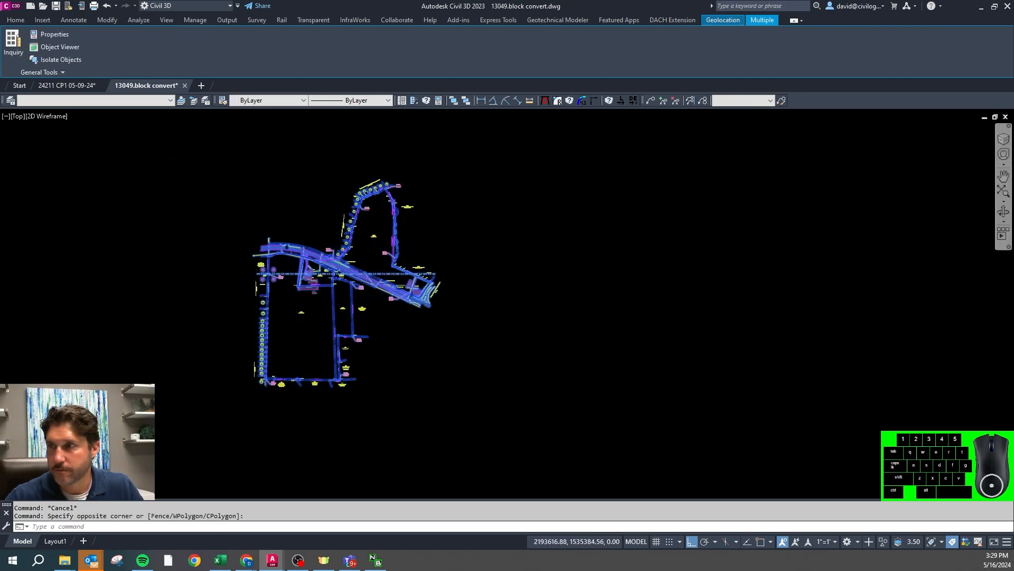
key(ctrl+1)
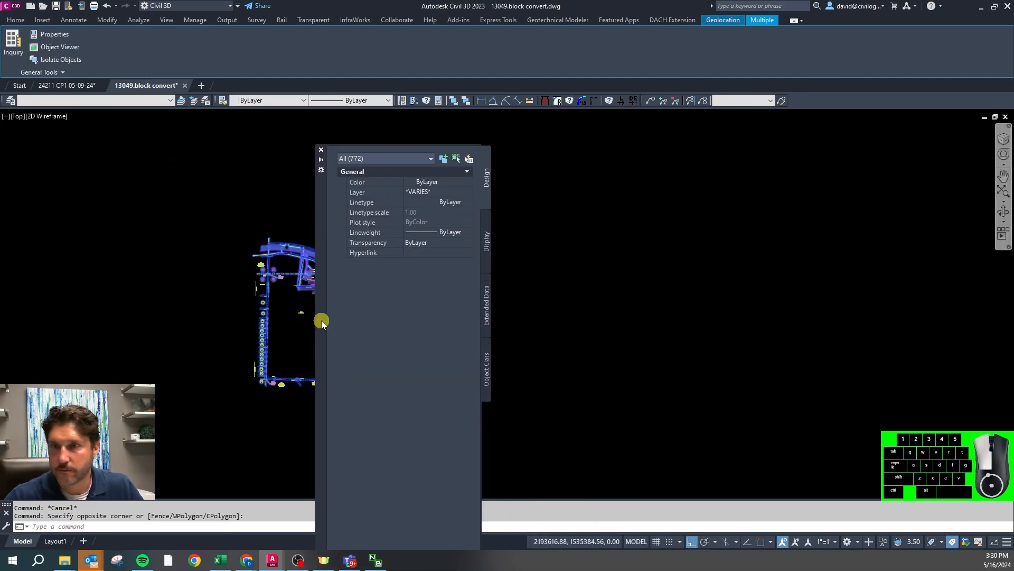
click(429, 159)
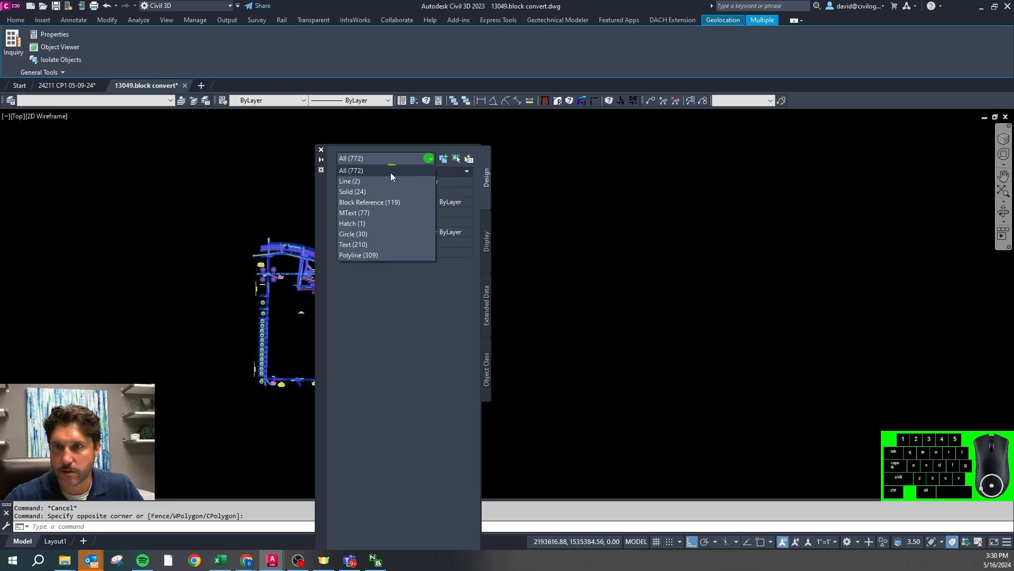
click(364, 212)
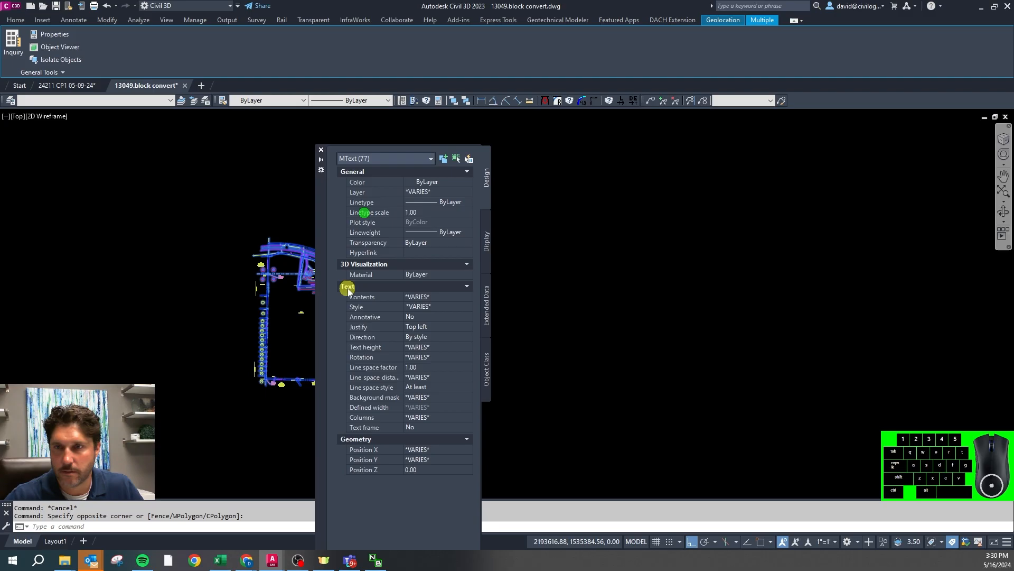
click(440, 309)
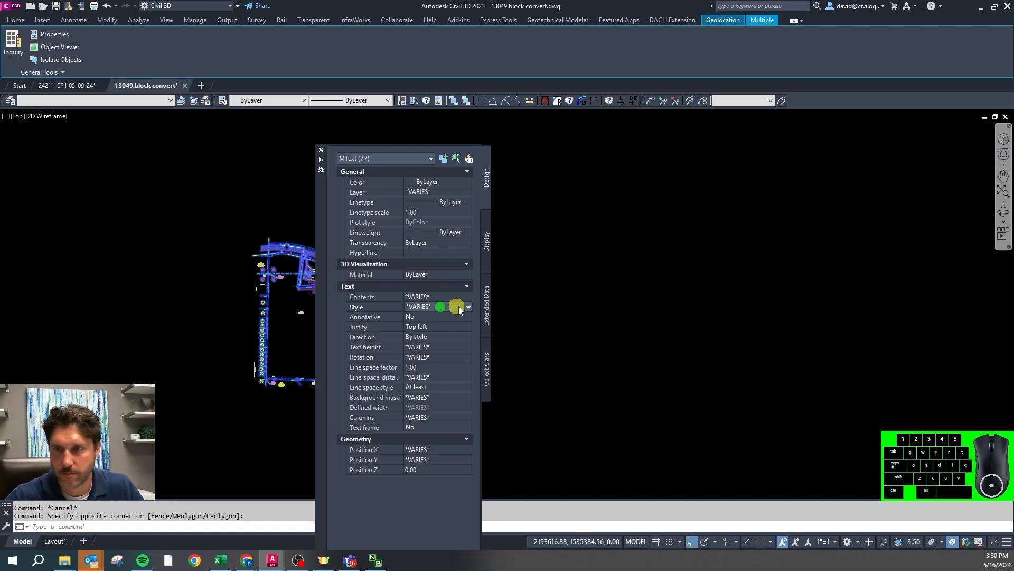
click(468, 306)
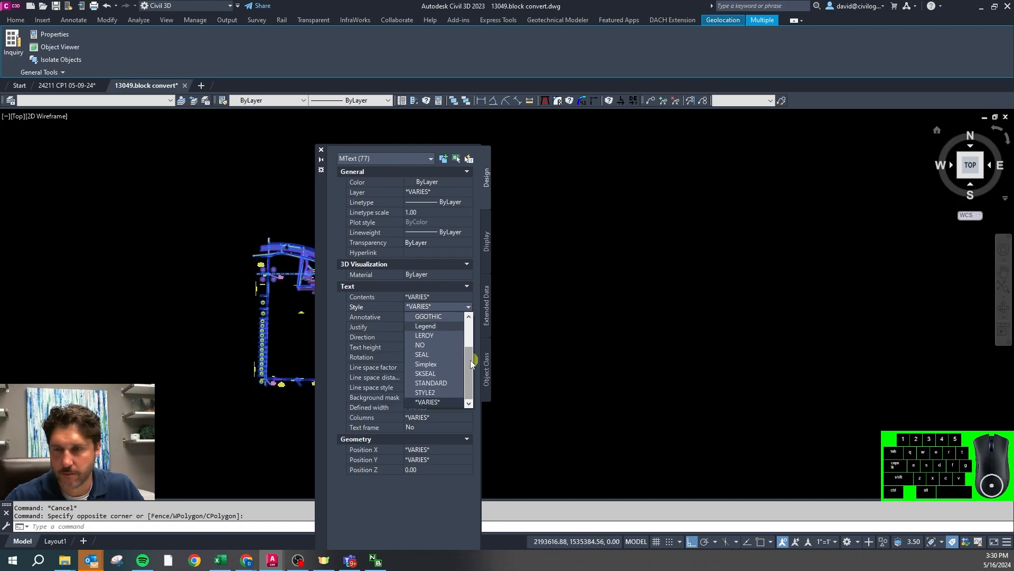
click(434, 363)
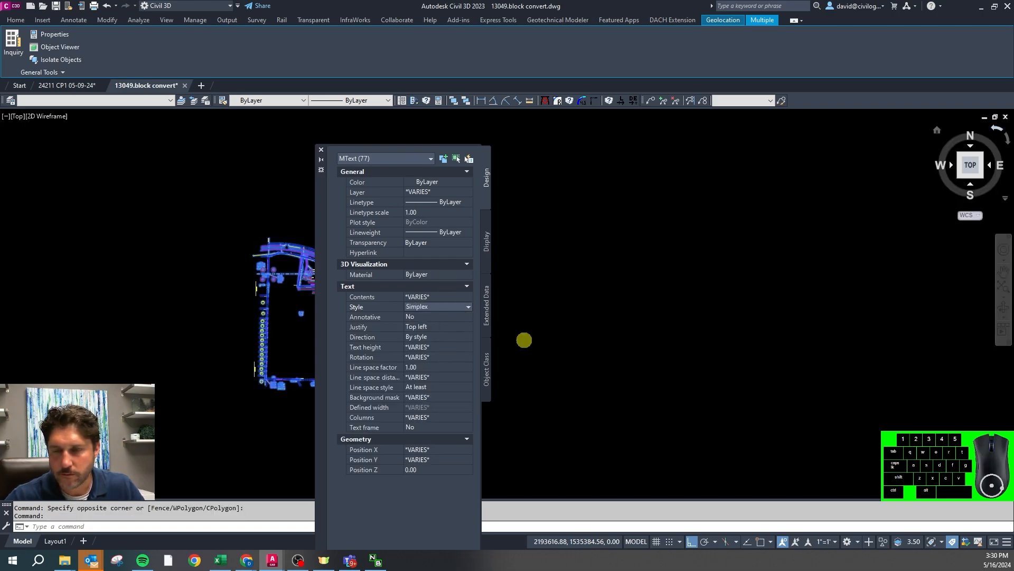
click(520, 307)
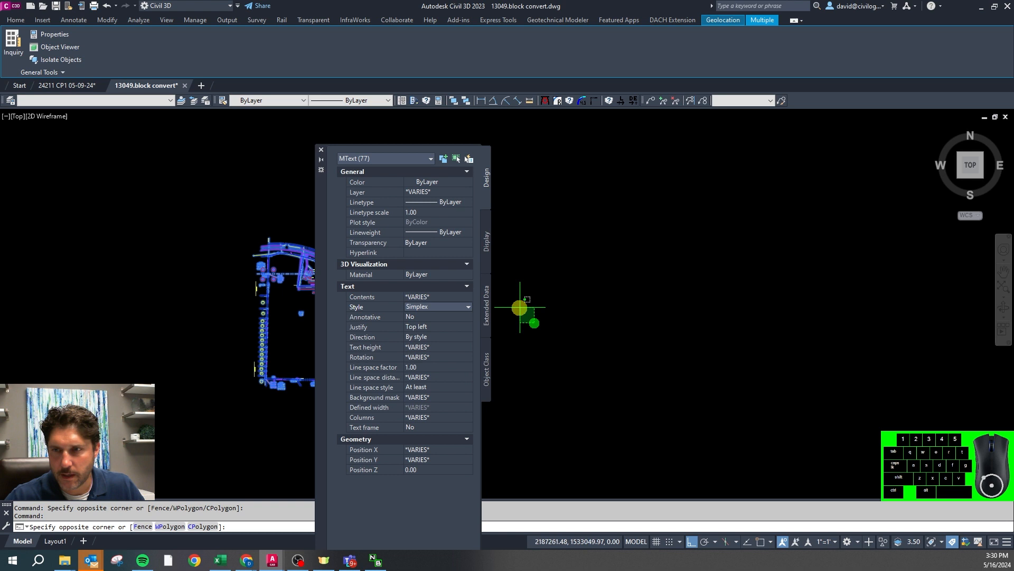
Filter the selection to single-line Text, set its text style to Simplex, and clear the selection
click(417, 159)
click(360, 243)
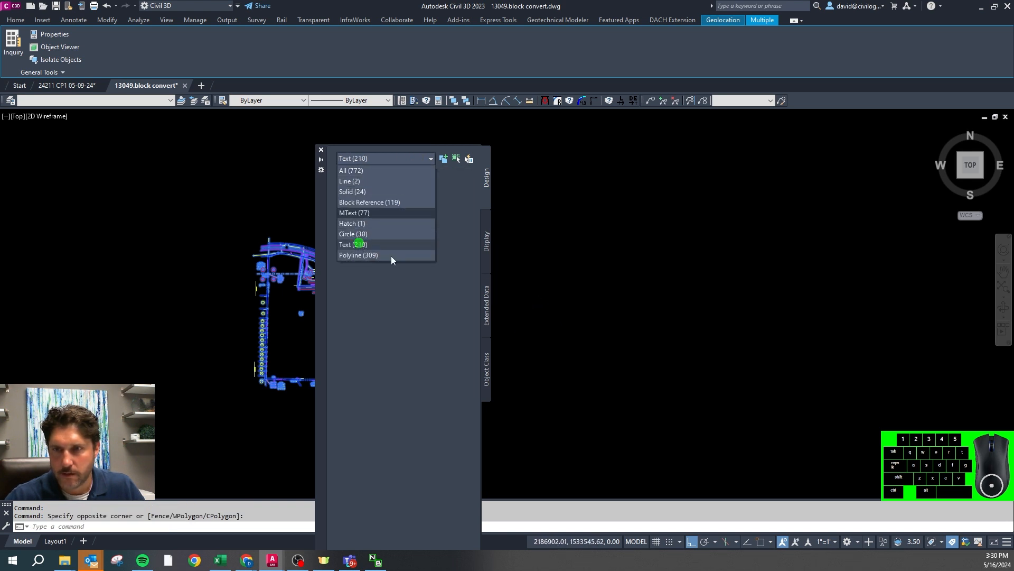
click(454, 318)
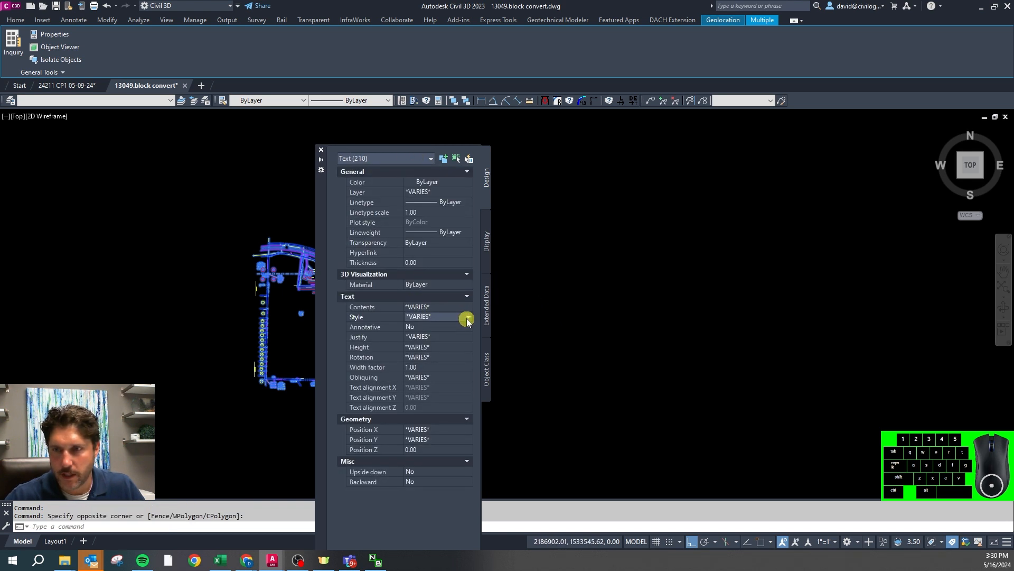
click(468, 318)
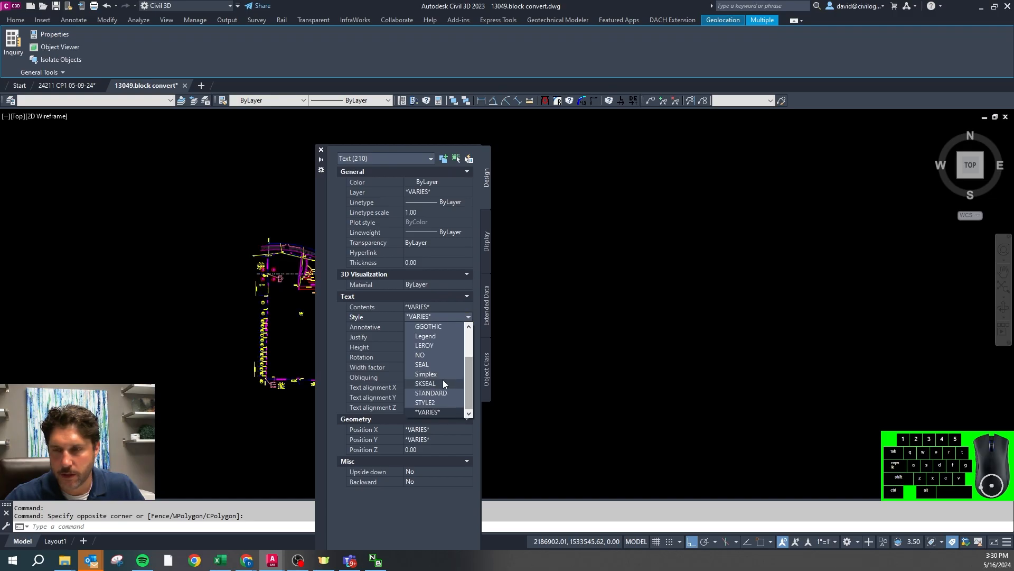
click(431, 374)
click(504, 392)
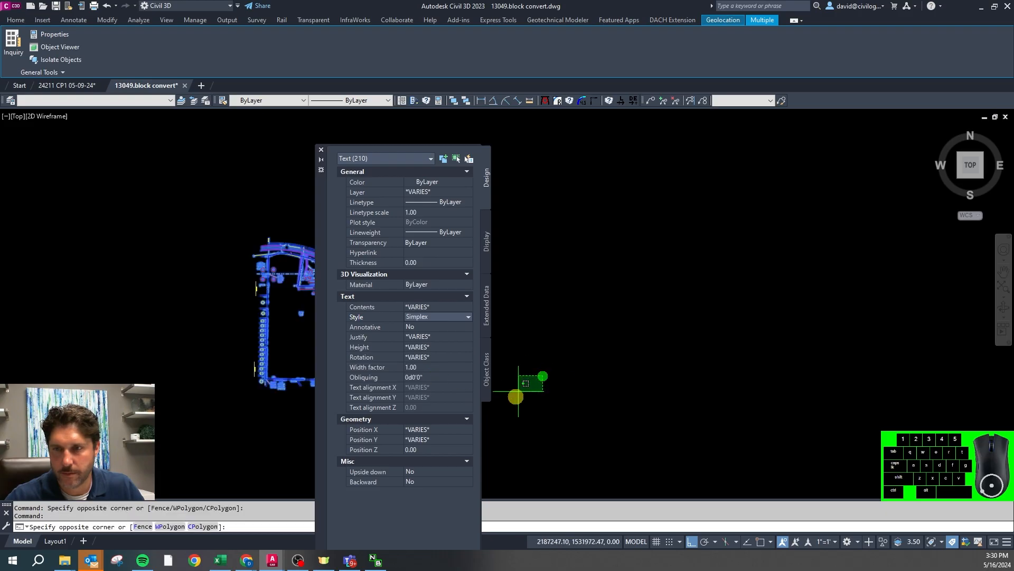
key(Escape)
Inspect the text style of the Georgia Highway 20 right-of-way label and the list of available styles
mouse_move(324, 199)
mouse_down()
mouse_move(532, 199)
mouse_move(556, 231)
mouse_up()
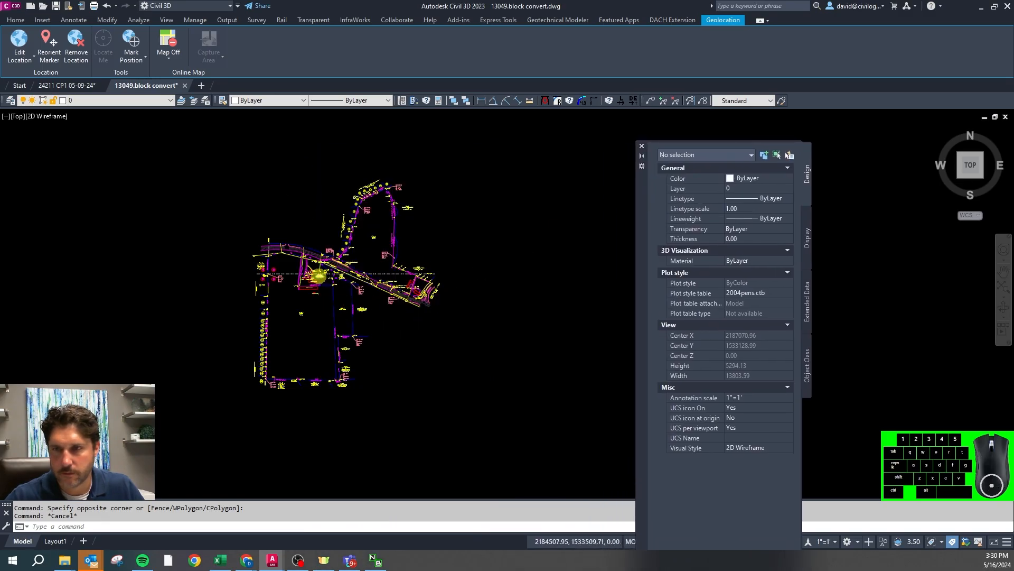
scroll(317, 268, up, 8)
click(453, 276)
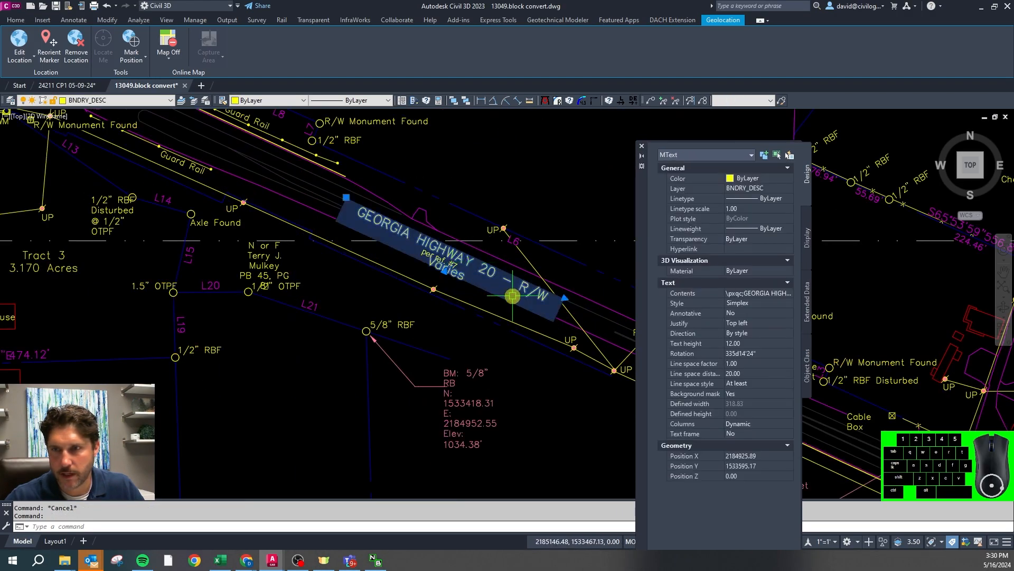
scroll(453, 305, down, 8)
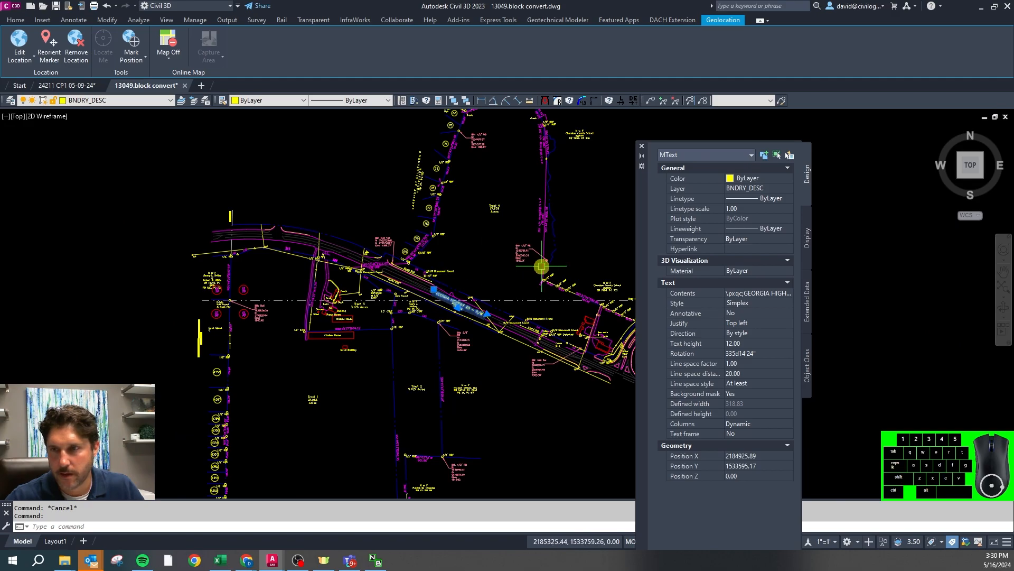
click(776, 306)
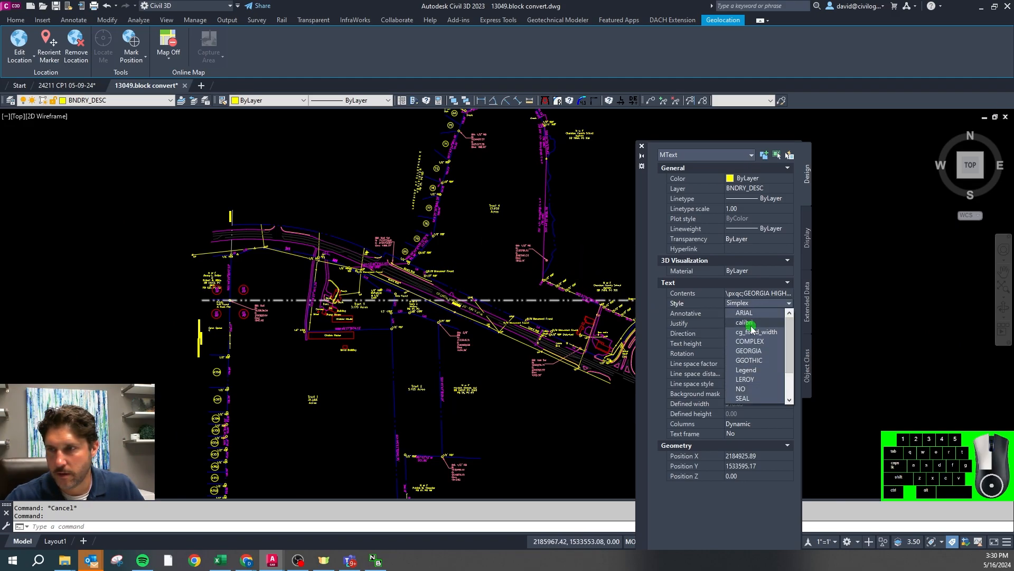
key(Escape)
key(Escape)
Isolate the layers BNDRY_CALLS and BNDRY_DESC with the zx command by picking a bearing label, a lot number and the subdivision label
text(zx)
key(Return)
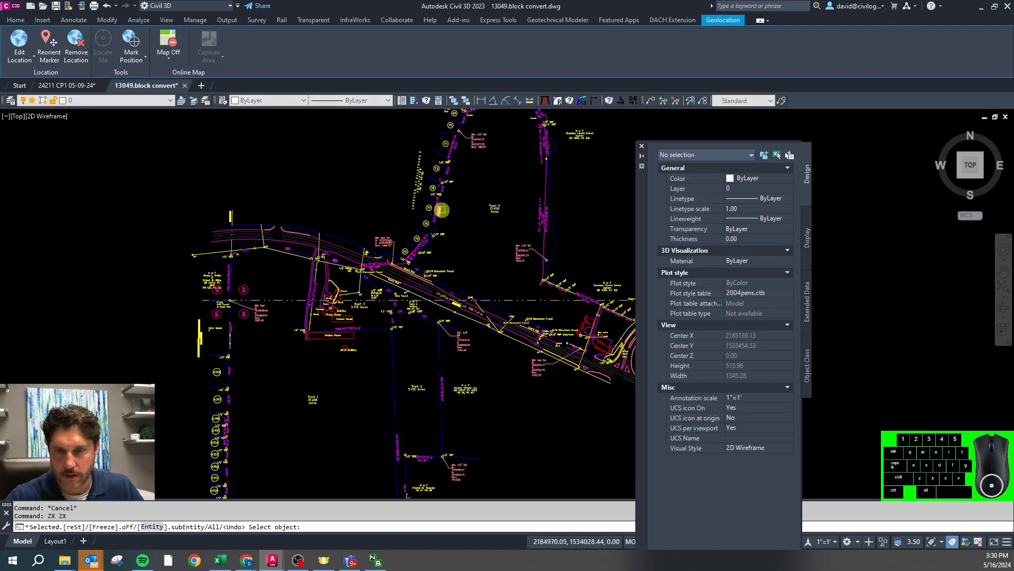
scroll(442, 181, up, 5)
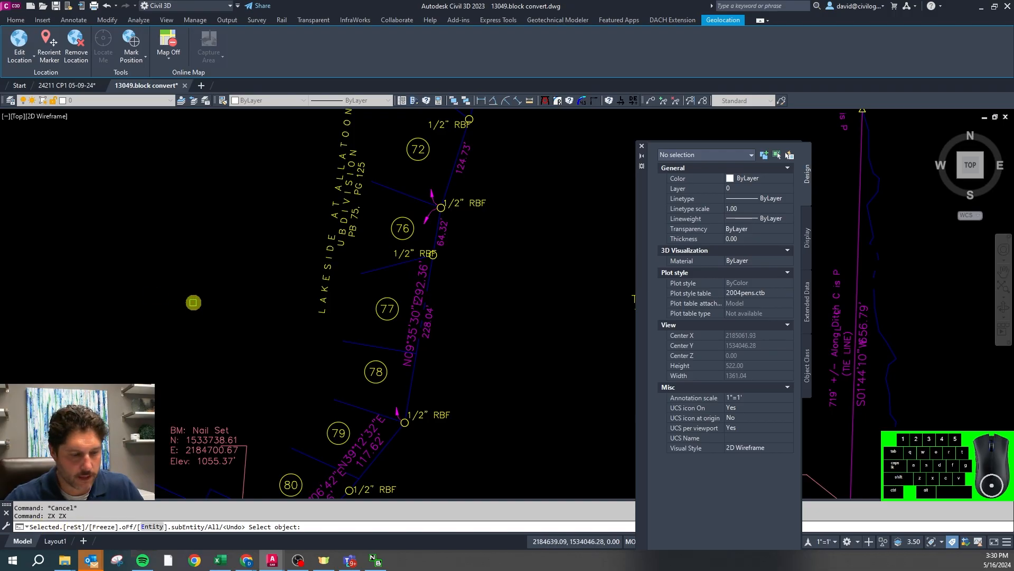
scroll(318, 272, down, 2)
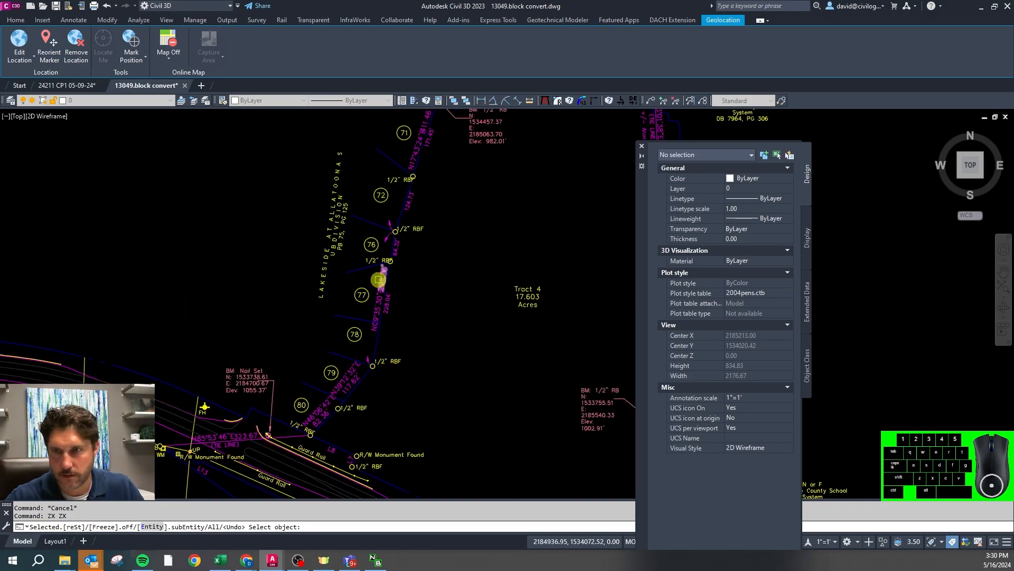
click(379, 279)
click(355, 335)
click(347, 229)
click(247, 372)
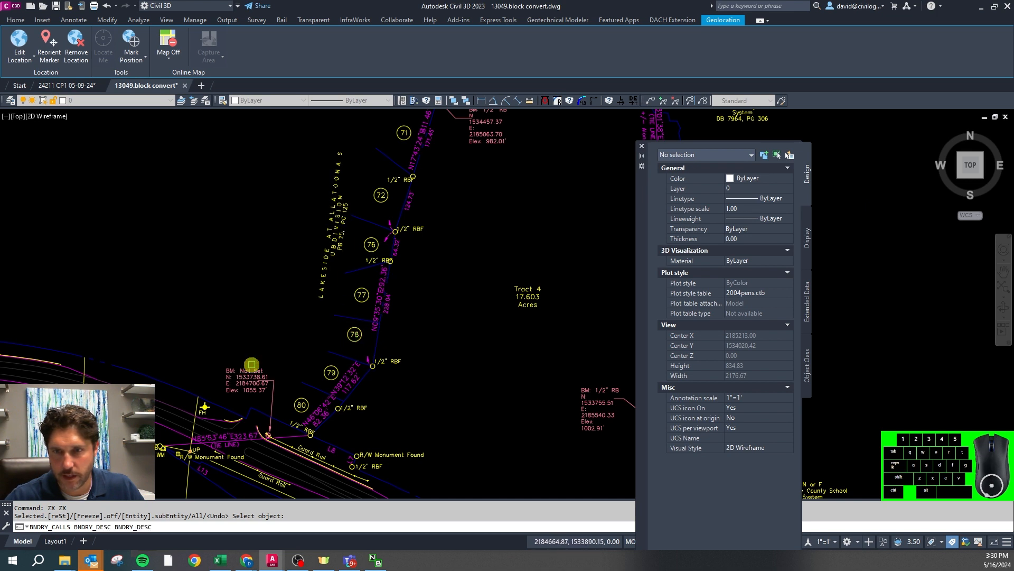
right_click(253, 321)
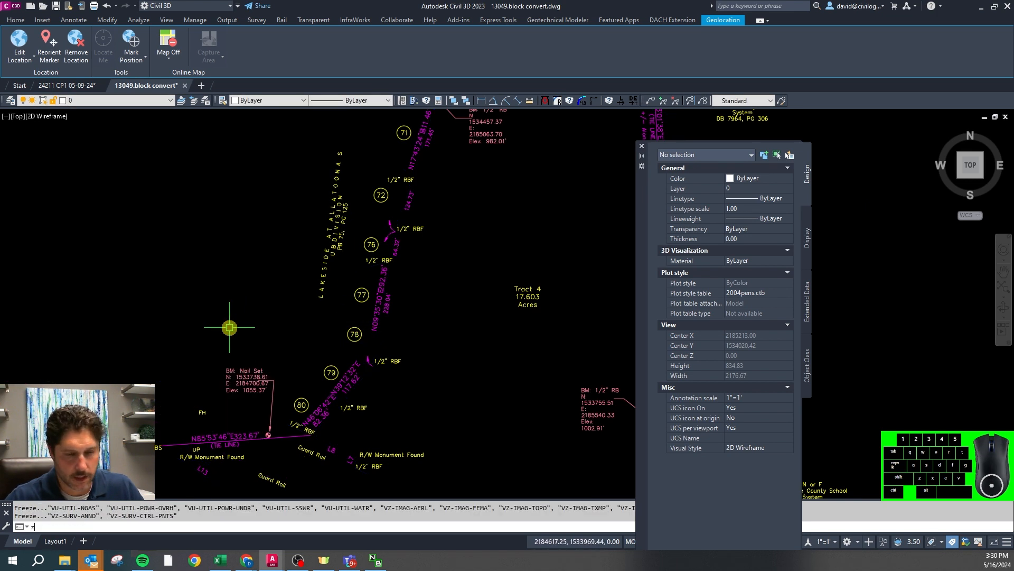
Run zx again on the bearing label beside lot 77 to isolate only the layer BNDRY_CALLS
text(z)
key(space)
click(388, 303)
click(362, 295)
right_click(337, 300)
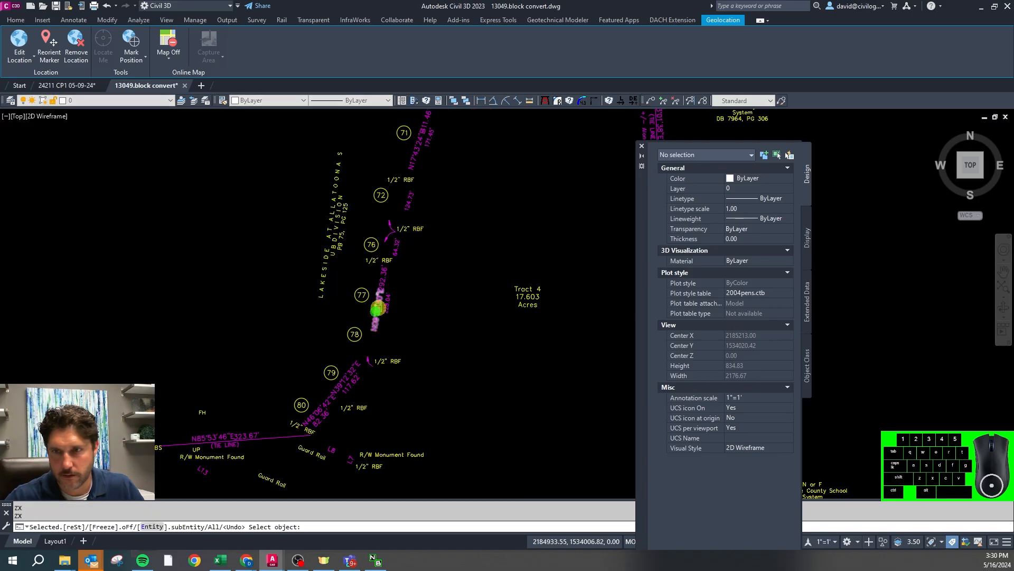
Select all bearing and distance annotation on BNDRY_CALLS and move it to layer VS-ANN1-METE
scroll(343, 303, down, 2)
scroll(373, 283, up, 3)
scroll(366, 262, down, 3)
scroll(406, 303, up, 3)
click(415, 294)
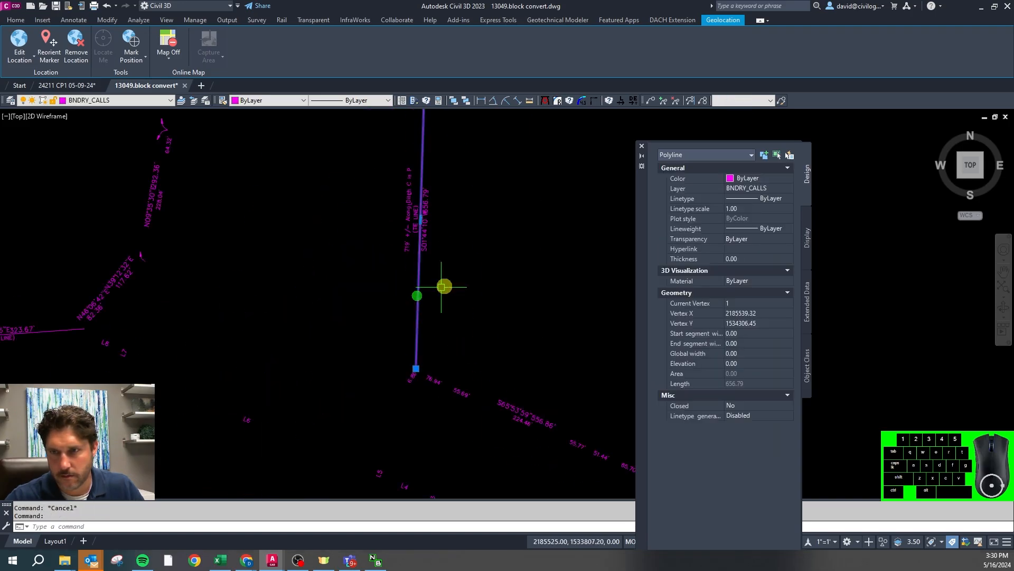
click(145, 103)
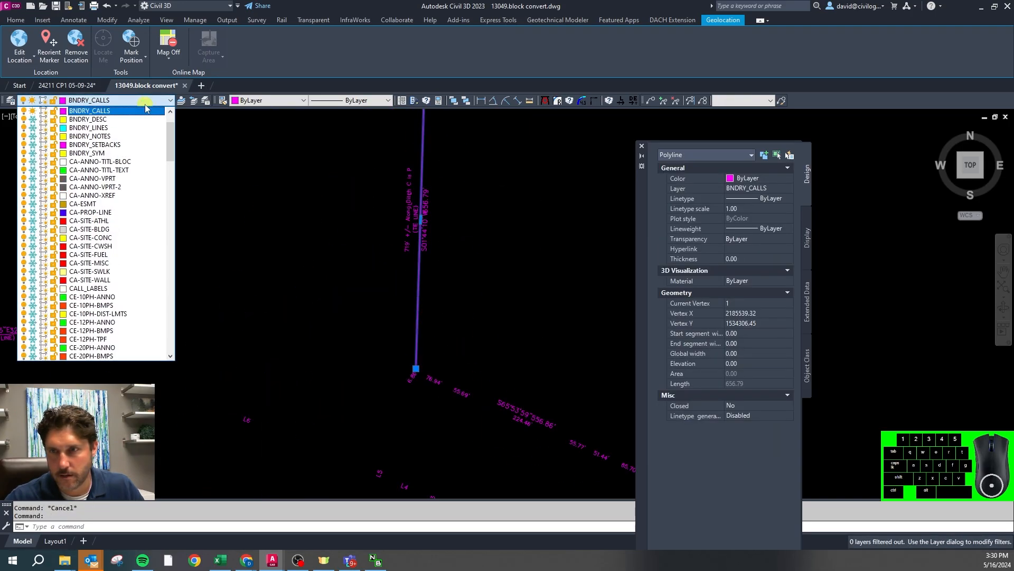
scroll(286, 199, down, 4)
click(344, 316)
click(178, 115)
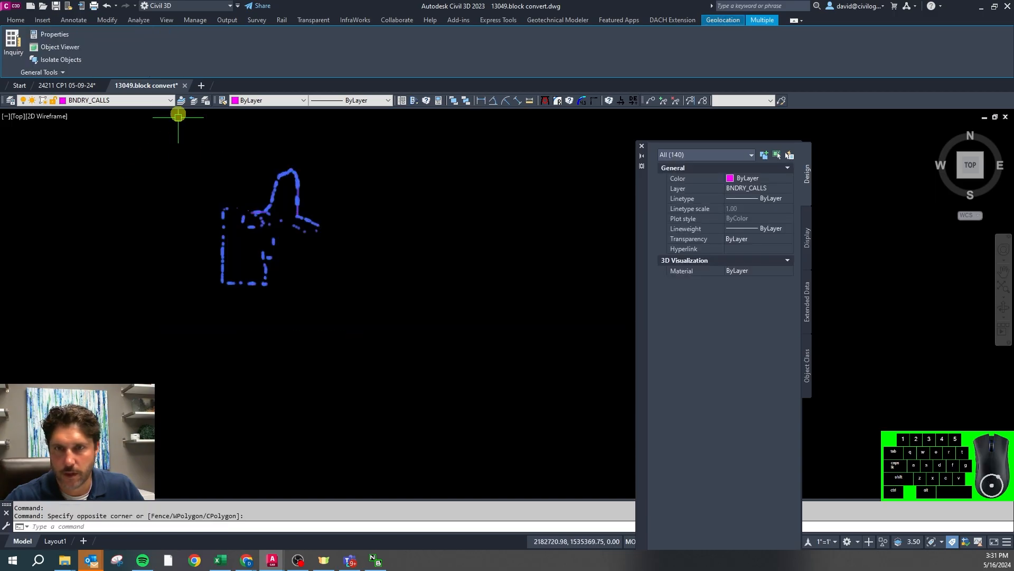
click(157, 103)
drag(170, 211, 173, 316)
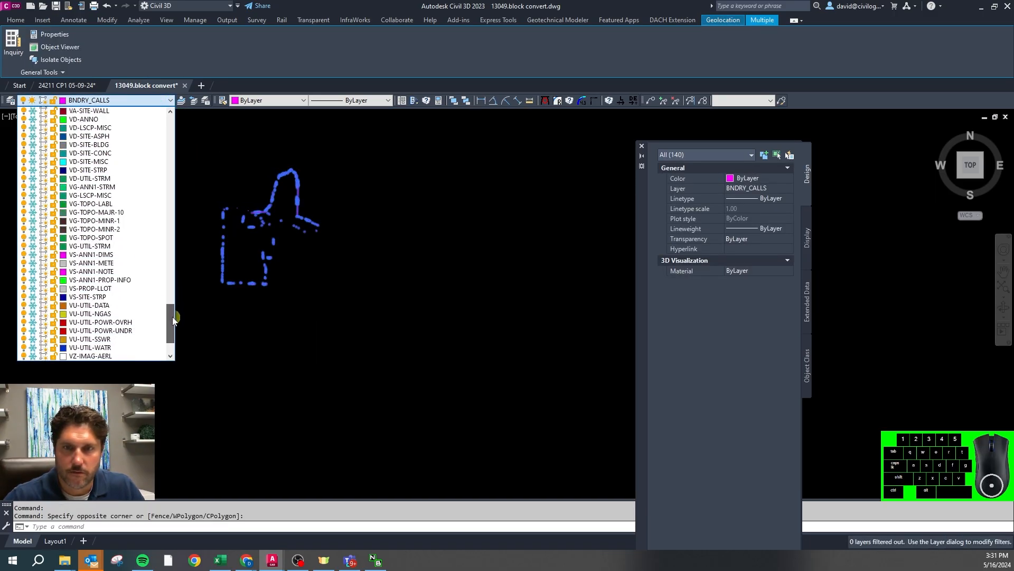
click(100, 263)
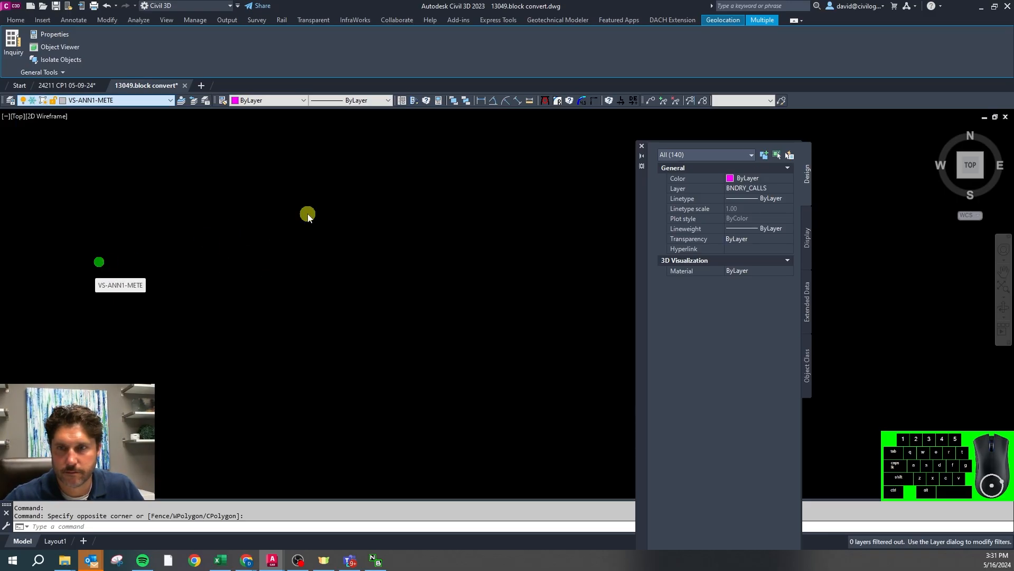
key(Return)
Thaw the layer BNDRY_DESC with the zx command to bring back the description text
text(zx)
key(Return)
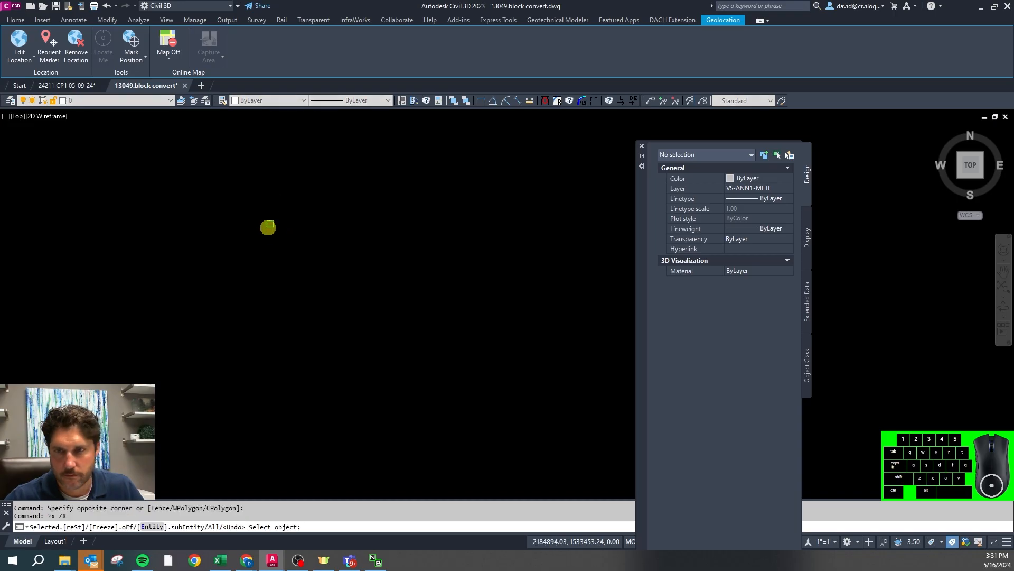
scroll(350, 169, up, 2)
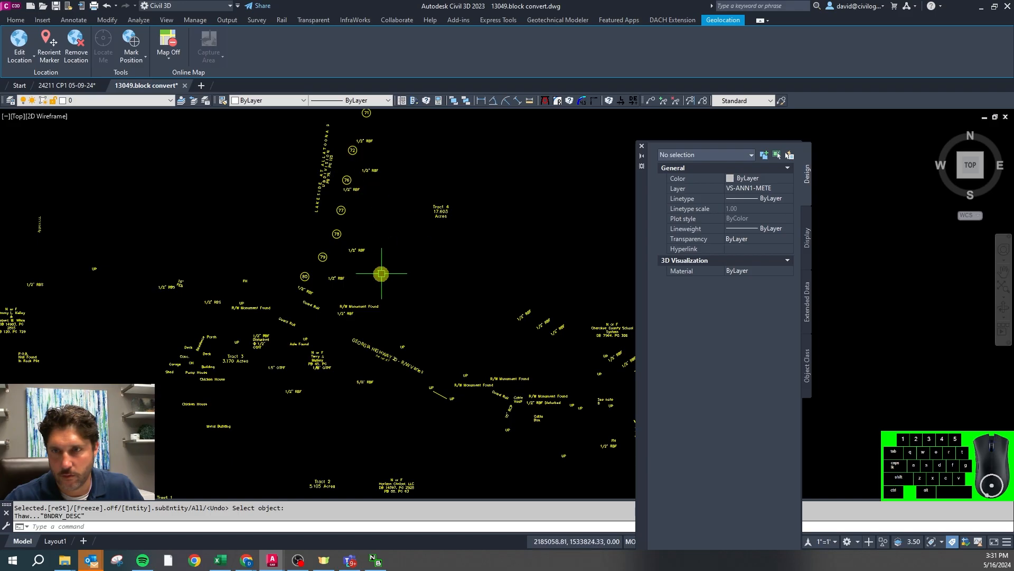
Examine the properties of a 1/2" RBF monument label and the surrounding description text on BNDRY_DESC
scroll(344, 286, up, 4)
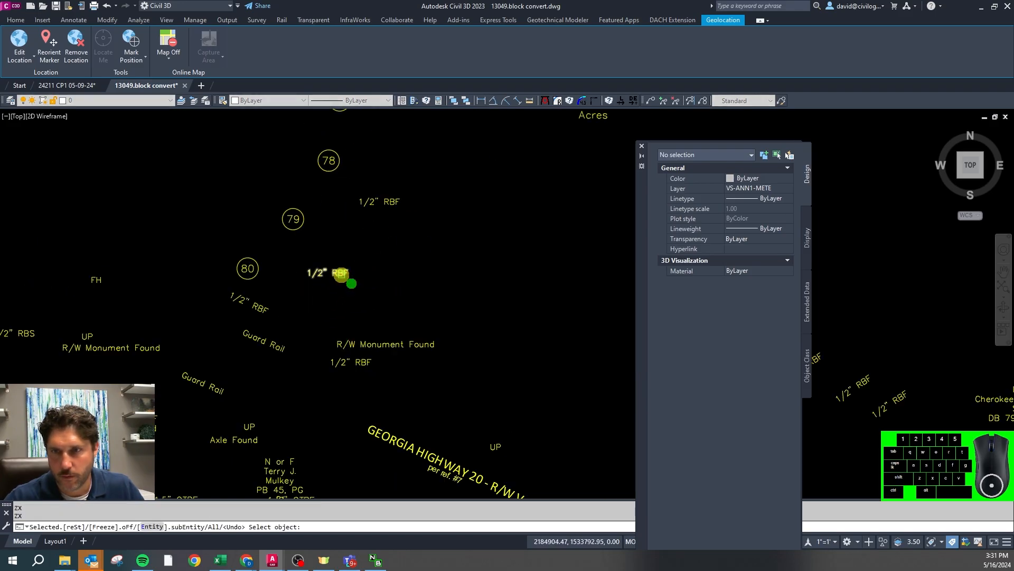
click(352, 283)
click(334, 271)
key(Escape)
click(388, 200)
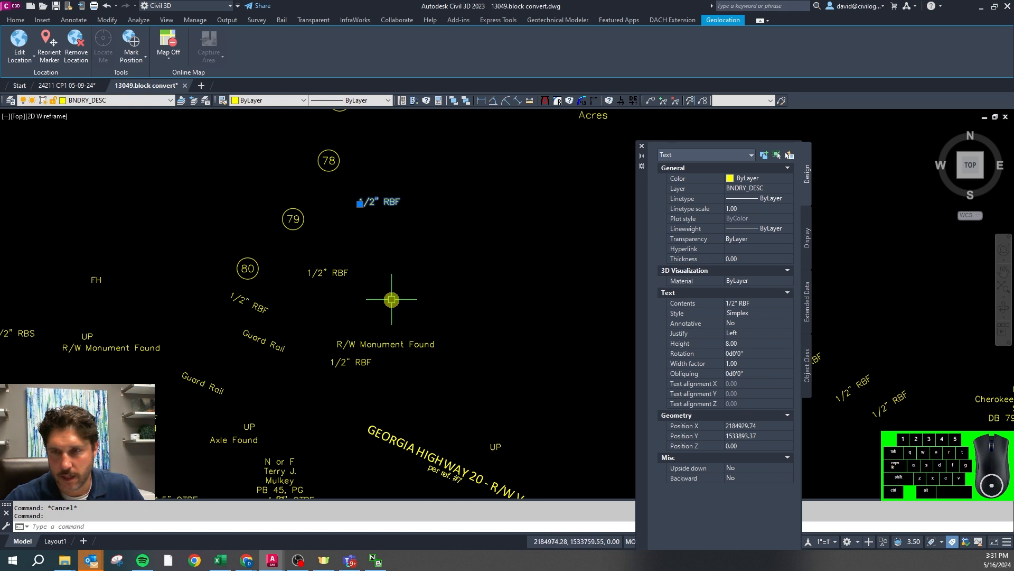
scroll(375, 275, down, 2)
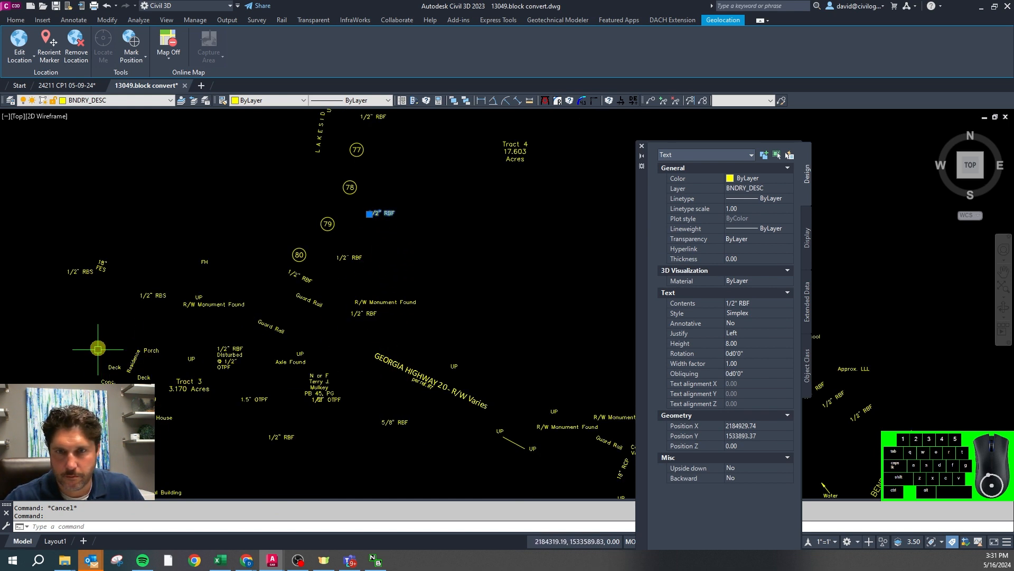
scroll(32, 267, up, 2)
scroll(143, 355, down, 2)
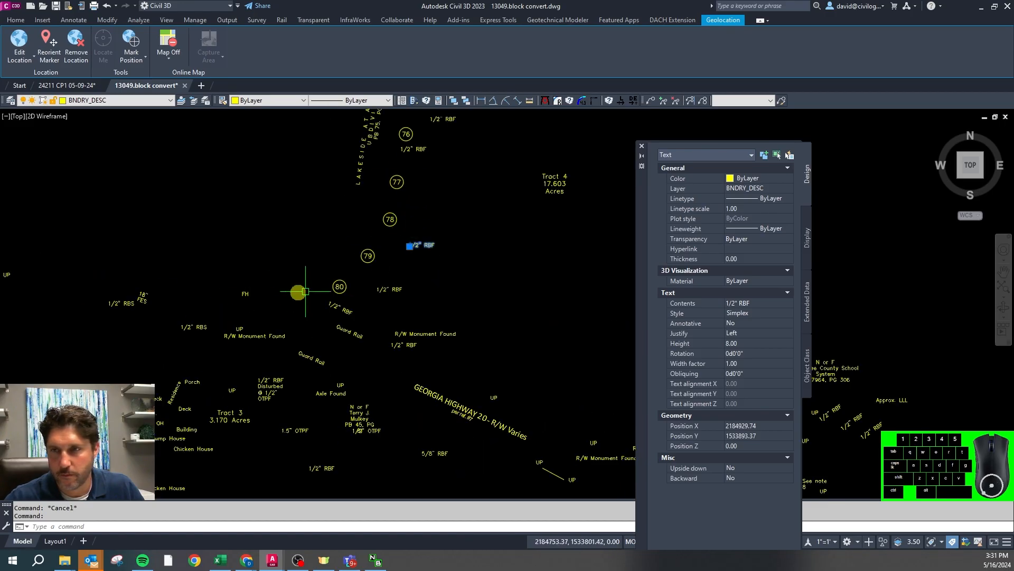
scroll(332, 288, down, 2)
key(Escape)
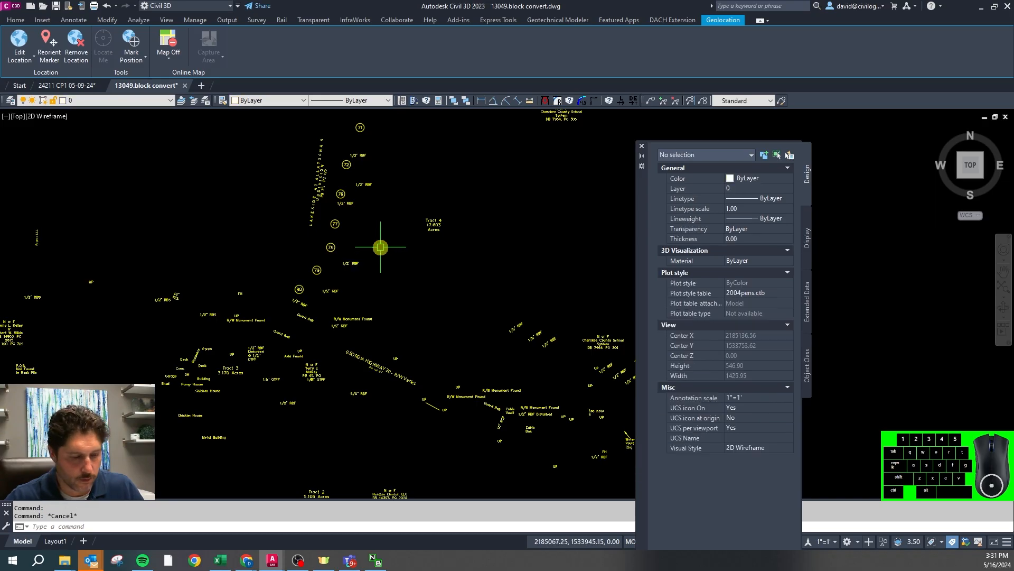
Thaw the layer BENCHMARKS with the zx command to bring back the benchmark labels
text(x)
key(Return)
key(Escape)
text(zx)
key(Return)
key(Return)
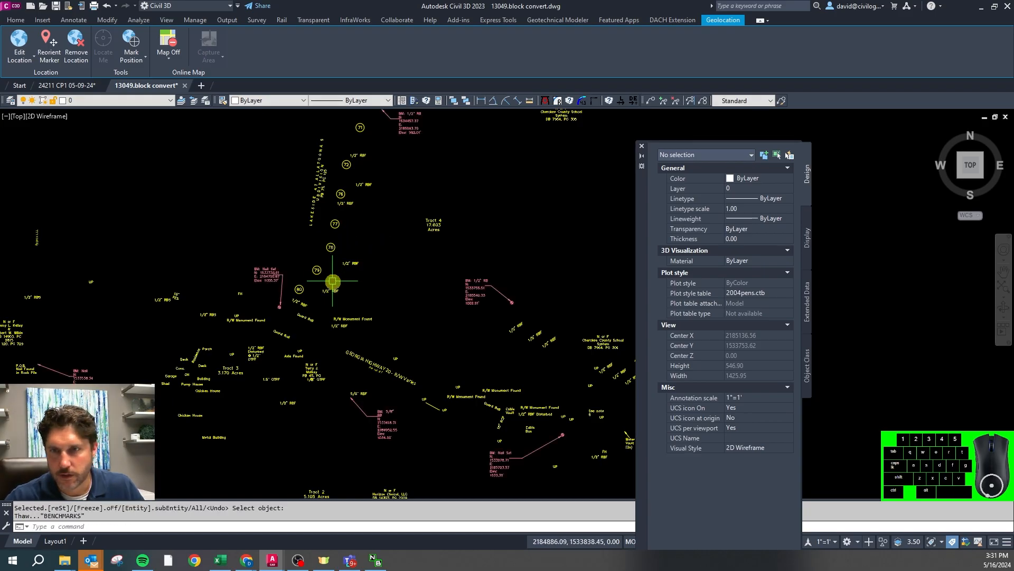
scroll(458, 302, up, 3)
scroll(428, 215, down, 3)
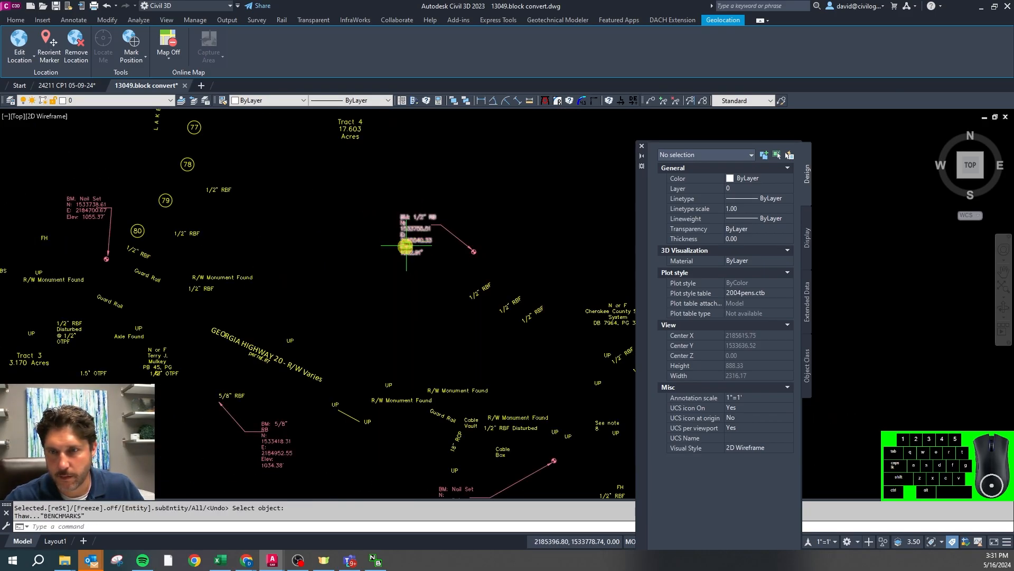
Run zx on the 1/2" RB benchmark label to isolate only the layer BENCHMARKS
key(Escape)
key(Escape)
text(zx)
key(space)
click(403, 229)
key(Return)
Select all benchmark labels and leaders and move them to layer VA-SITE-CTRL-BMRK
scroll(391, 243, down, 8)
click(435, 369)
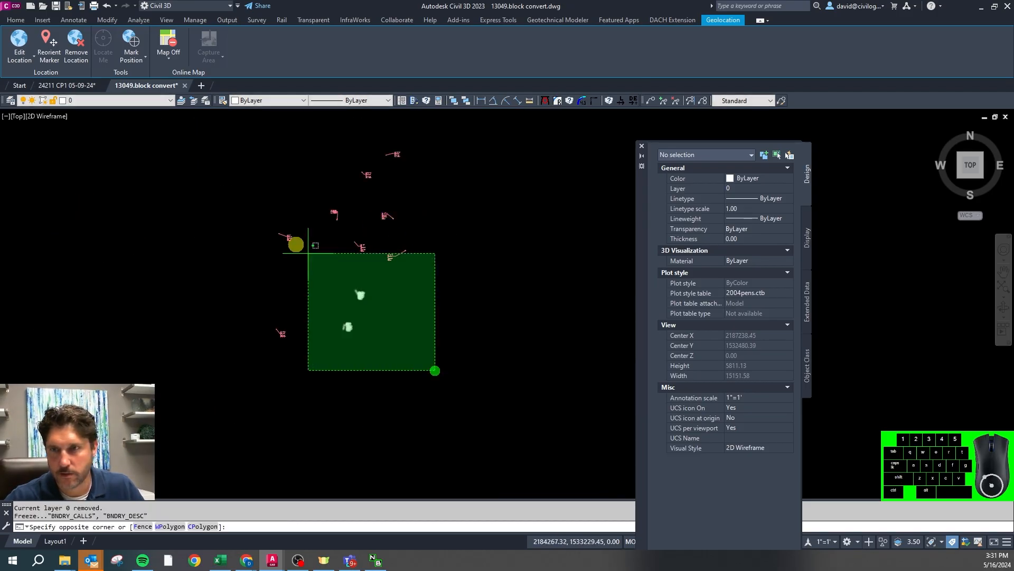
click(219, 144)
click(114, 101)
drag(172, 139, 166, 311)
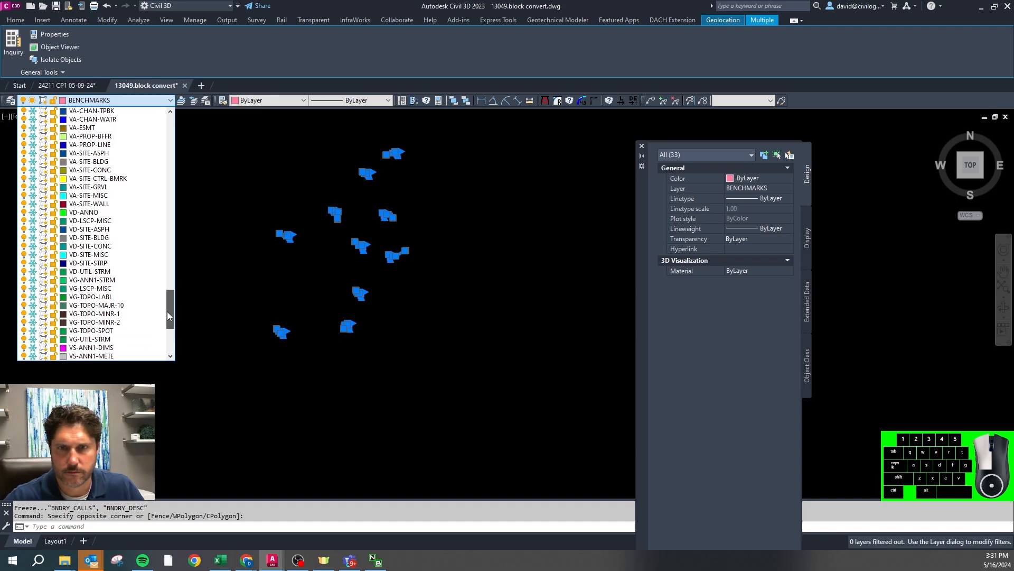
click(123, 180)
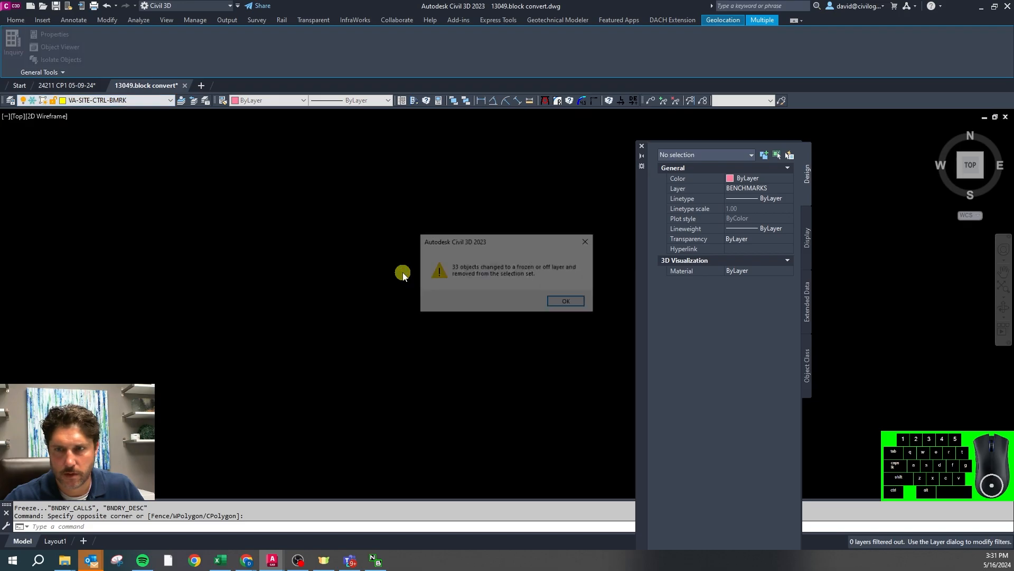
key(Return)
Restore the frozen layers with zx and alay to bring back the full survey drawing
text(zx)
key(space)
key(t)
key(space)
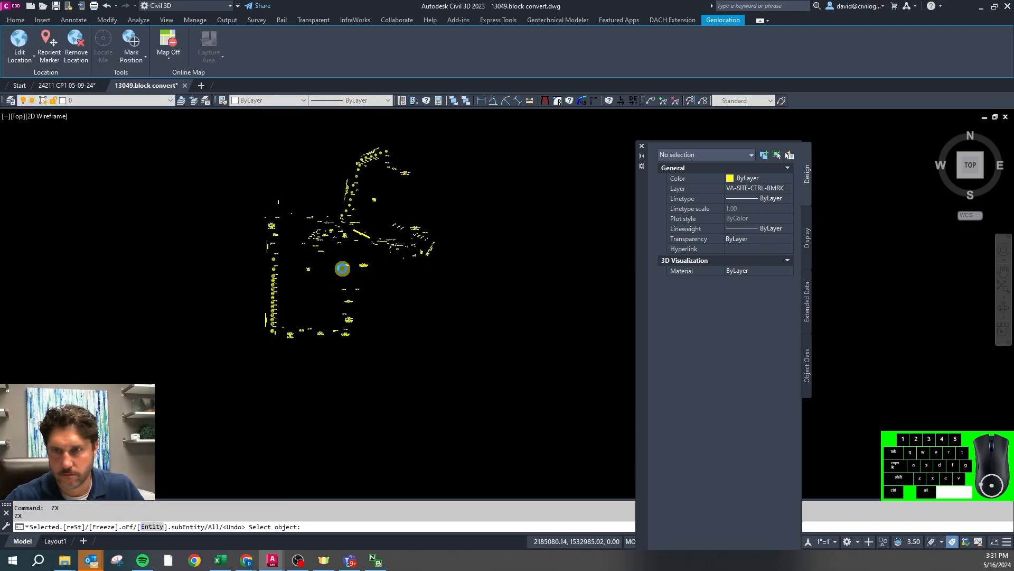
key(t)
key(Escape)
right_click(312, 268)
key(l)
key(a)
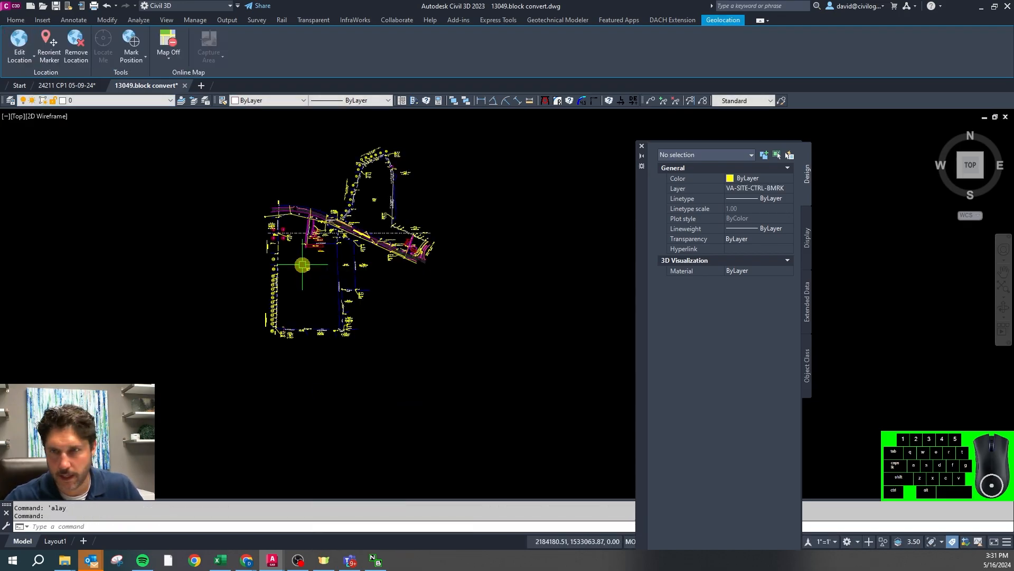
Run zx on the magenta road edge polyline beside L11 to isolate only the layer IMPROV_RD-EDGE
scroll(308, 211, up, 4)
scroll(308, 212, up, 3)
click(271, 208)
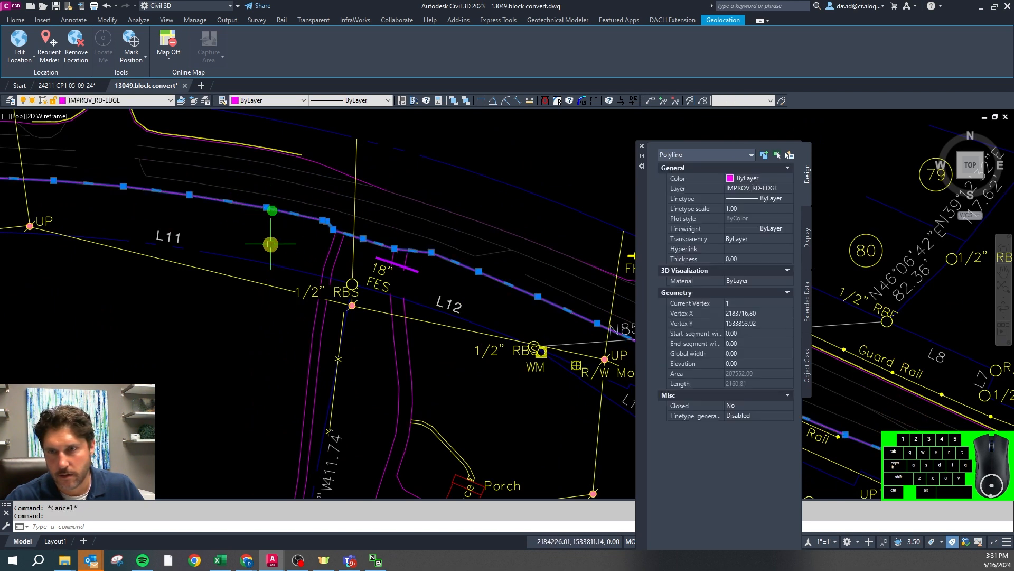
key(Escape)
text(zx)
key(space)
click(479, 272)
Select all road edge polylines on IMPROV_RD-EDGE and move them to layer VA-SITE-ASPH
scroll(317, 178, down, 4)
scroll(315, 180, down, 2)
click(432, 274)
click(196, 153)
click(140, 103)
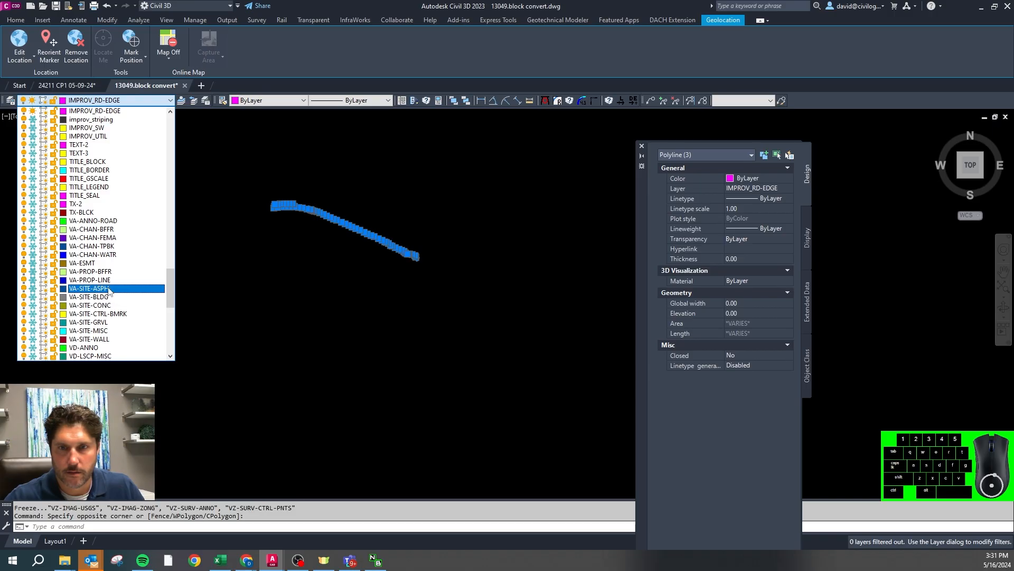
click(81, 289)
key(space)
Thaw the other layers and run zx on a grey road striping line to isolate the layer improv_striping
scroll(326, 214, up, 6)
key(space)
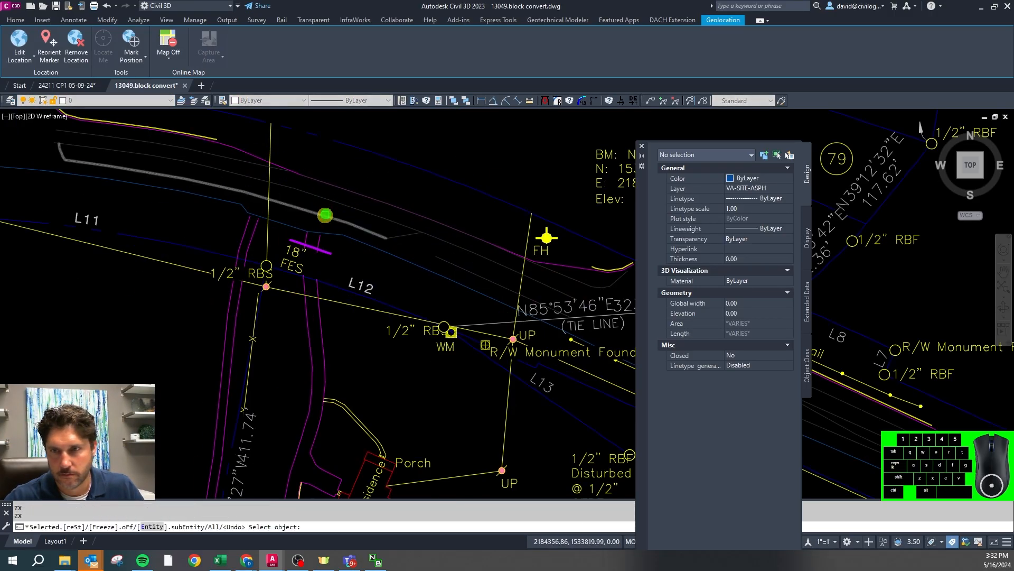
click(324, 215)
Select all road striping polylines on improv_striping and move them to layer VS-SITE-STRP
scroll(325, 217, down, 5)
scroll(359, 254, down, 2)
click(489, 317)
click(245, 194)
click(152, 102)
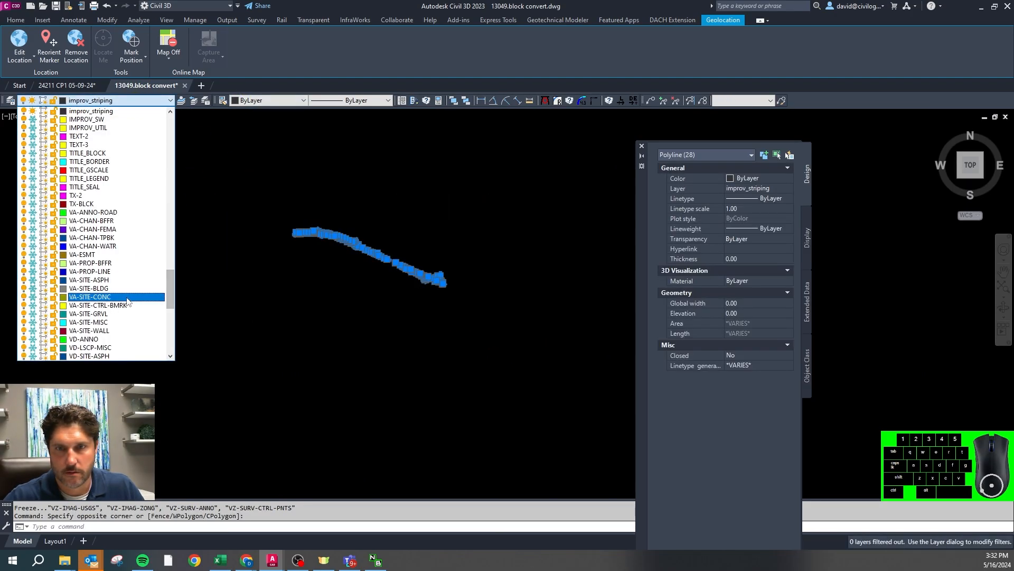
scroll(124, 301, down, 3)
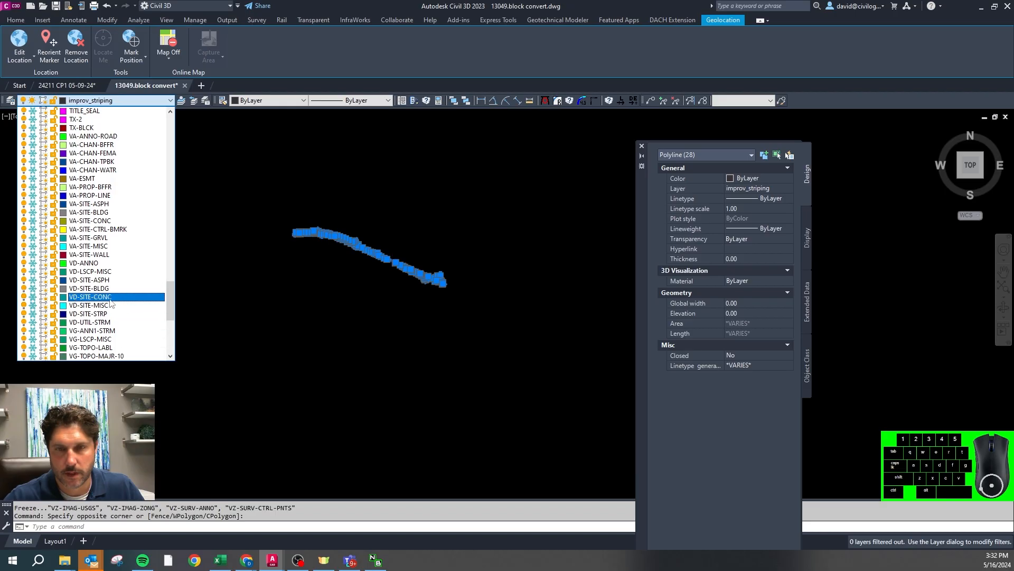
scroll(125, 239, down, 5)
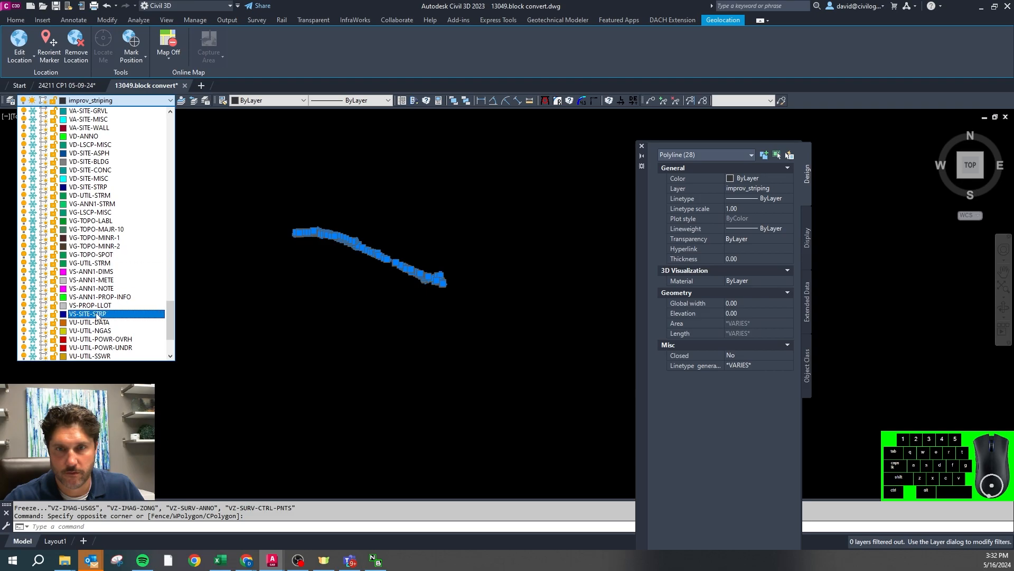
click(91, 314)
key(Escape)
Thaw the frozen layers with zx to bring back the whole drawing around the Tract 3 buildings
text(zx)
key(Return)
scroll(370, 311, up, 4)
text(zz)
key(space)
click(394, 326)
key(space)
scroll(383, 255, down, 6)
text(zx)
key(Return)
scroll(364, 264, up, 4)
scroll(284, 192, up, 5)
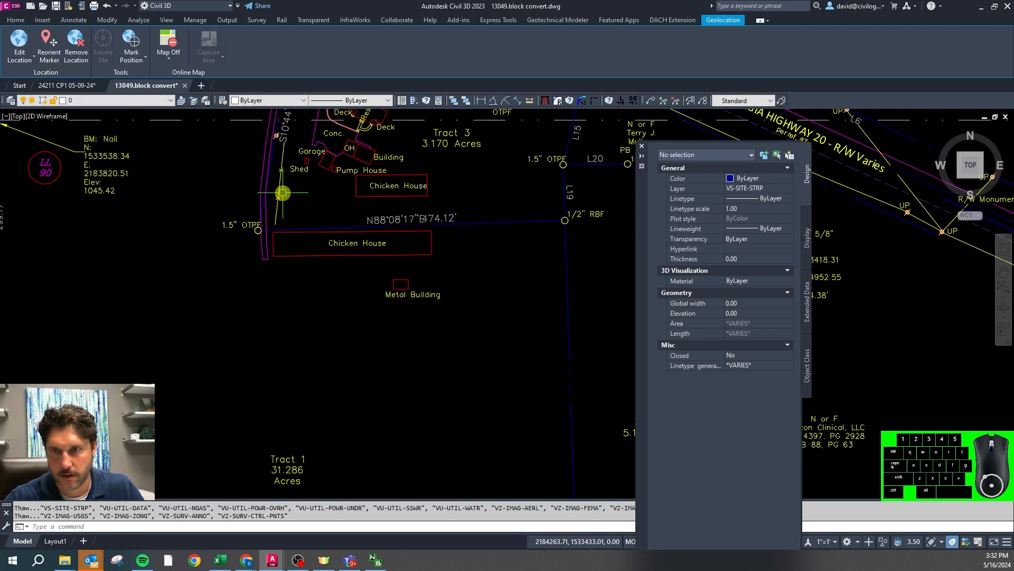
Run zx on a red building outline to isolate only the layer IMPROV_BLD
text(zx)
key(Return)
click(367, 292)
Select all building outlines on IMPROV_BLD and move them to layer VA-SITE-BLDG
scroll(372, 309, down, 6)
click(392, 324)
scroll(288, 238, down, 4)
click(449, 335)
click(321, 199)
click(142, 100)
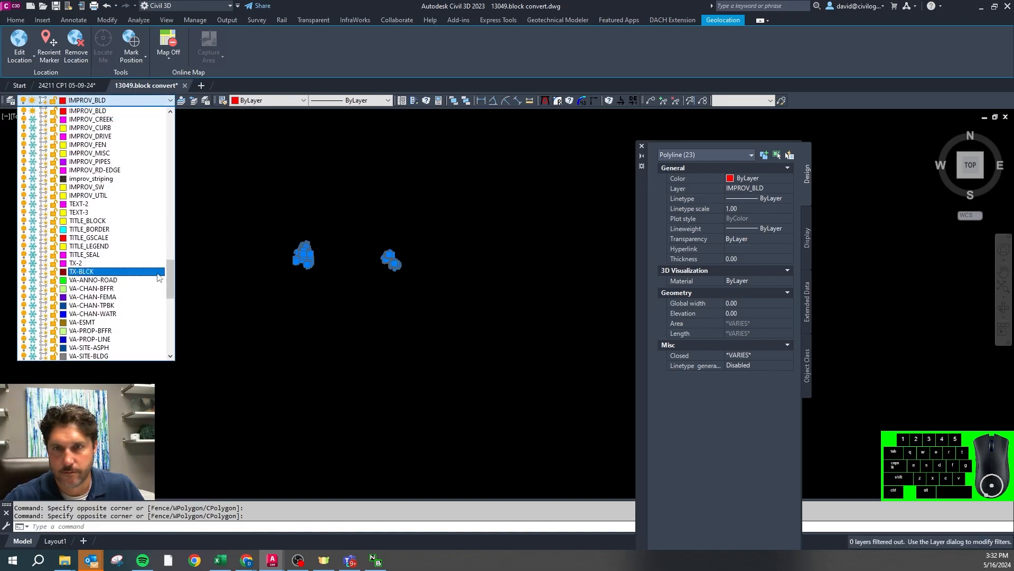
drag(169, 281, 170, 297)
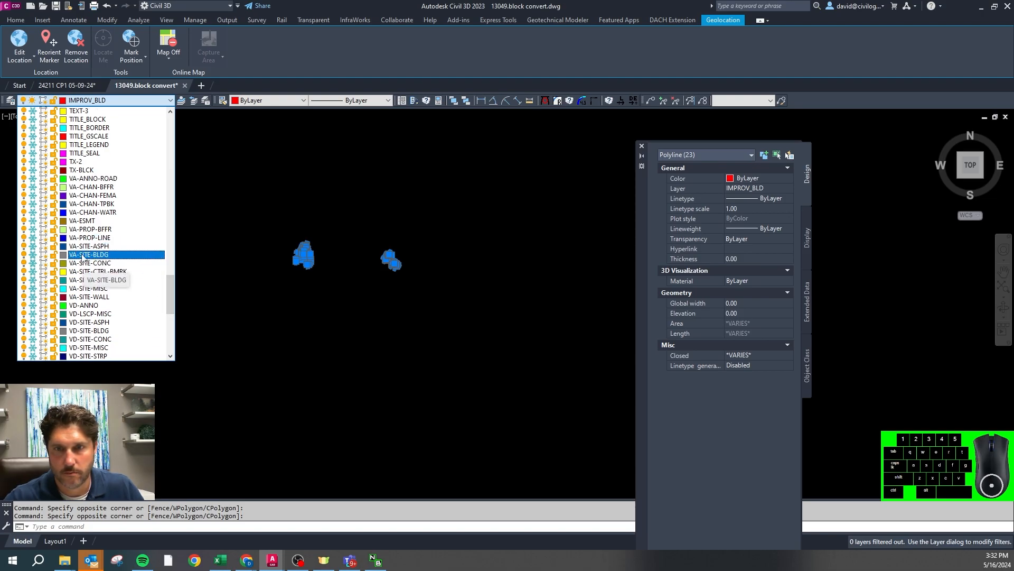
click(83, 257)
key(Return)
Thaw the other layers and run zx on the Tract 3 driveway edge to isolate the layer IMPROV_DRIVE
key(space)
scroll(337, 293, up, 5)
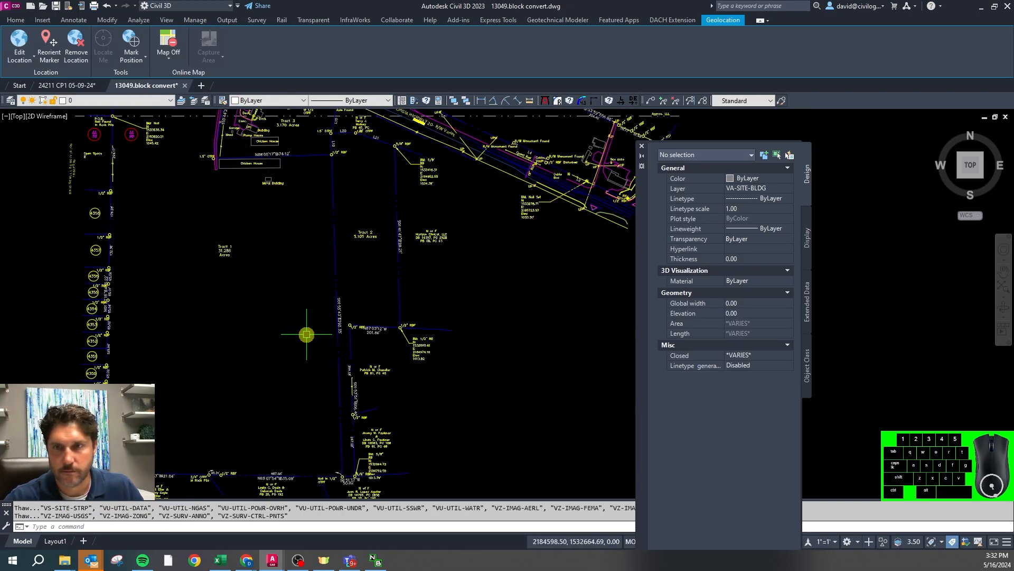
scroll(231, 272, down, 5)
scroll(241, 294, up, 12)
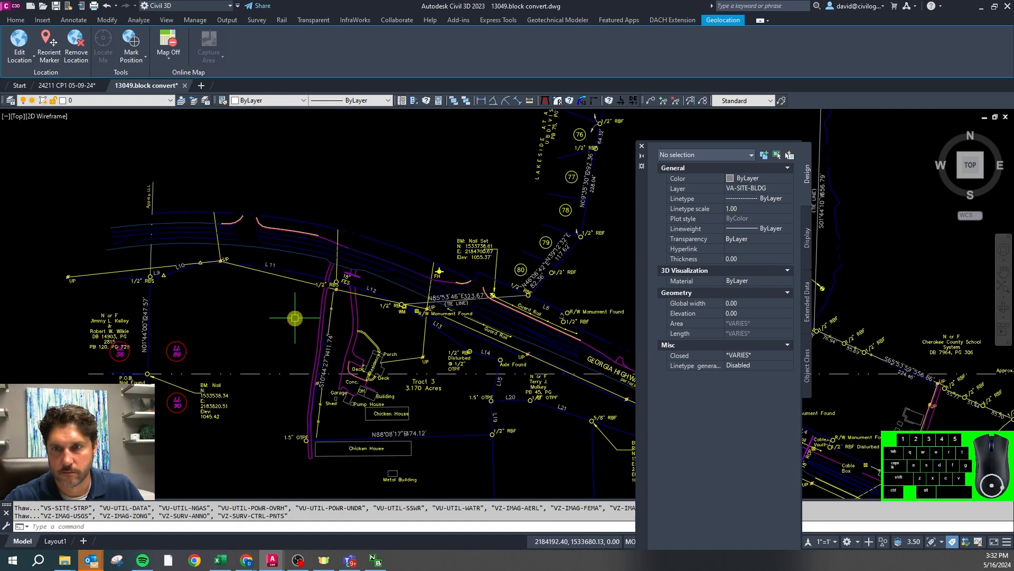
right_click(385, 331)
scroll(352, 239, down, 4)
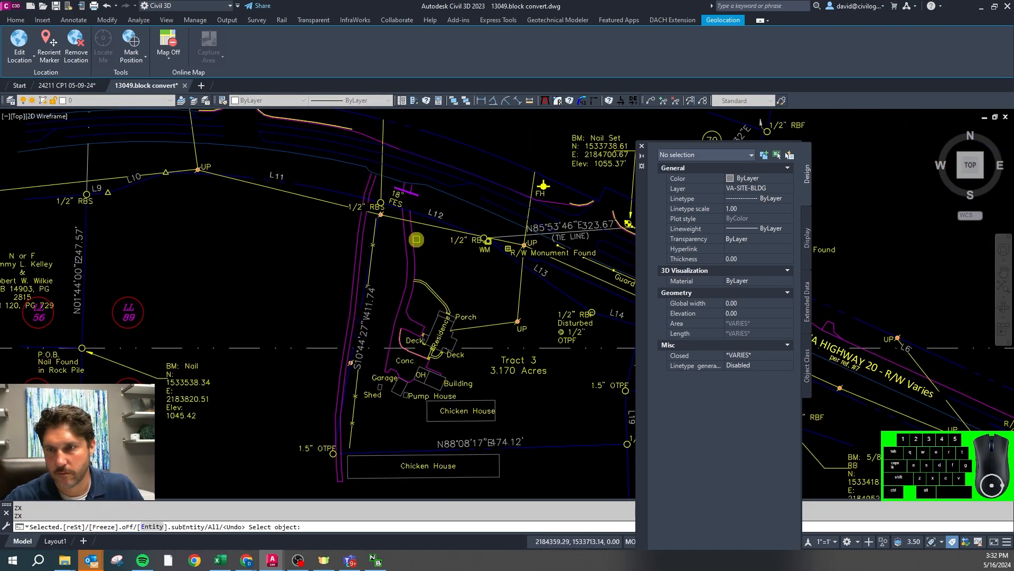
click(413, 257)
Select all driveway polylines on IMPROV_DRIVE and move them to layer VA-SITE-CONC
scroll(329, 236, down, 3)
scroll(469, 317, down, 3)
click(470, 315)
click(281, 192)
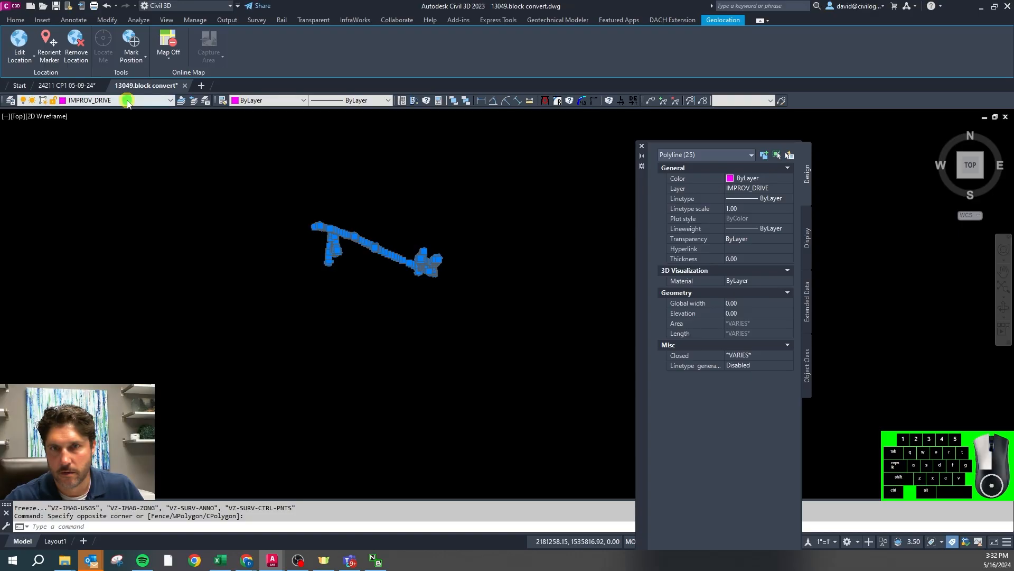
click(127, 100)
drag(171, 279, 172, 295)
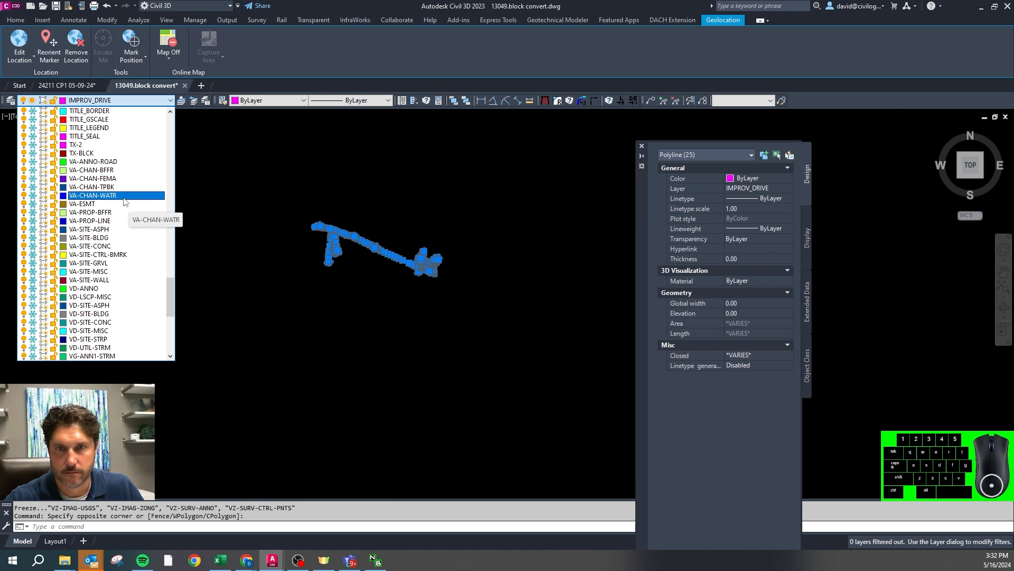
click(126, 246)
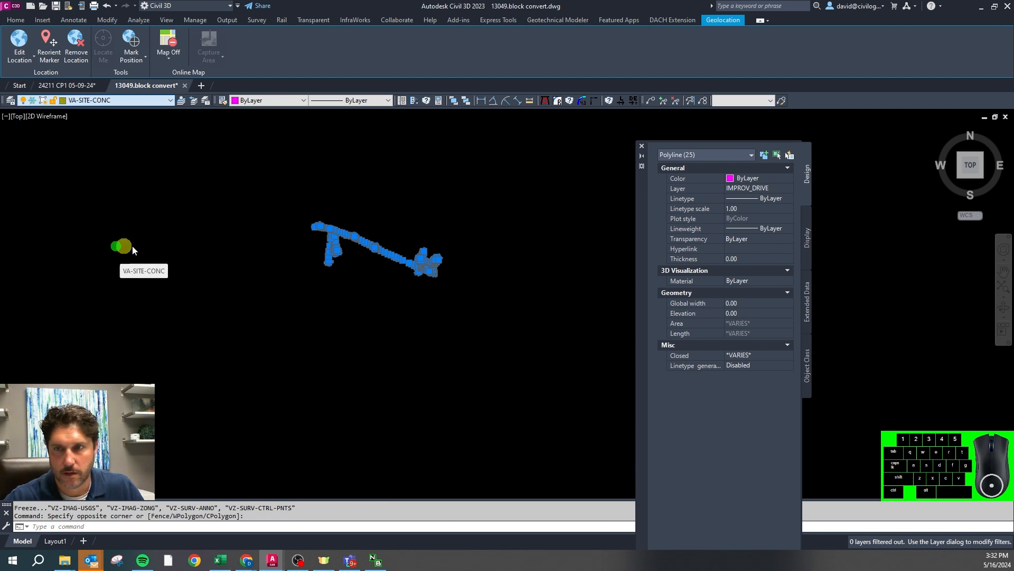
key(Return)
Thaw the frozen layers to bring back the drawing around the land lot symbols
text(x)
key(space)
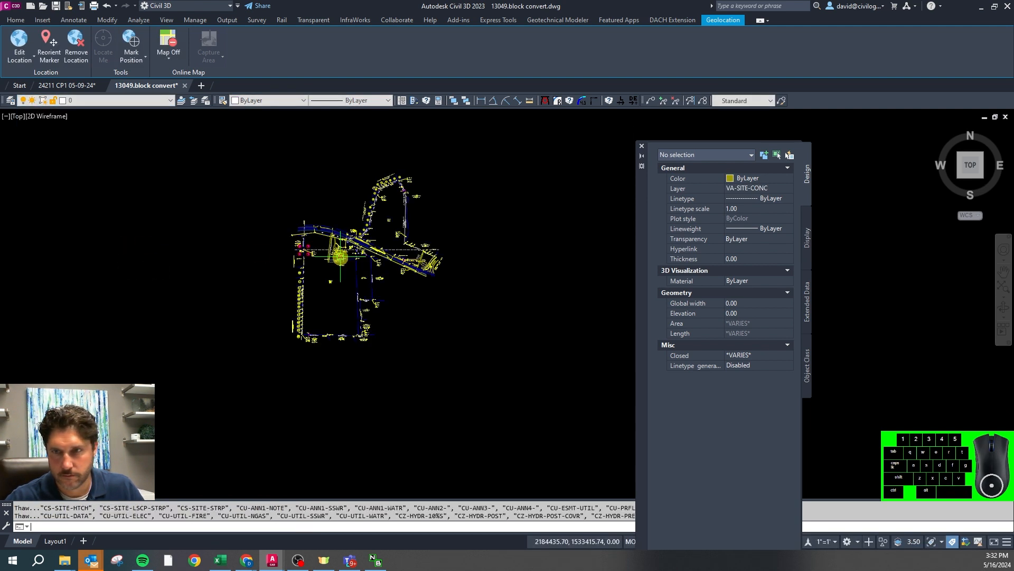
scroll(344, 259, up, 5)
scroll(143, 191, up, 4)
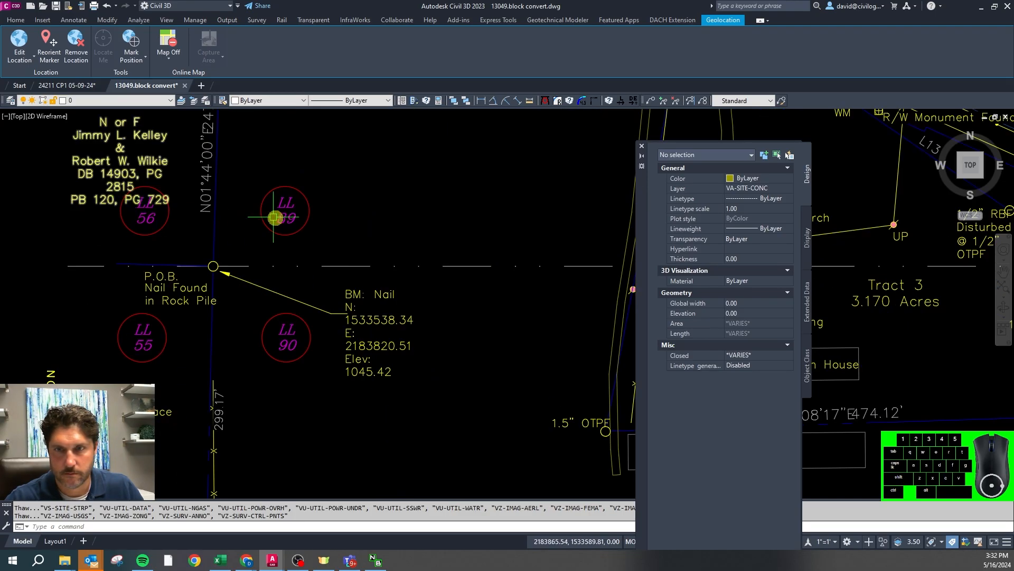
click(281, 217)
right_click(315, 222)
text(x)
key(space)
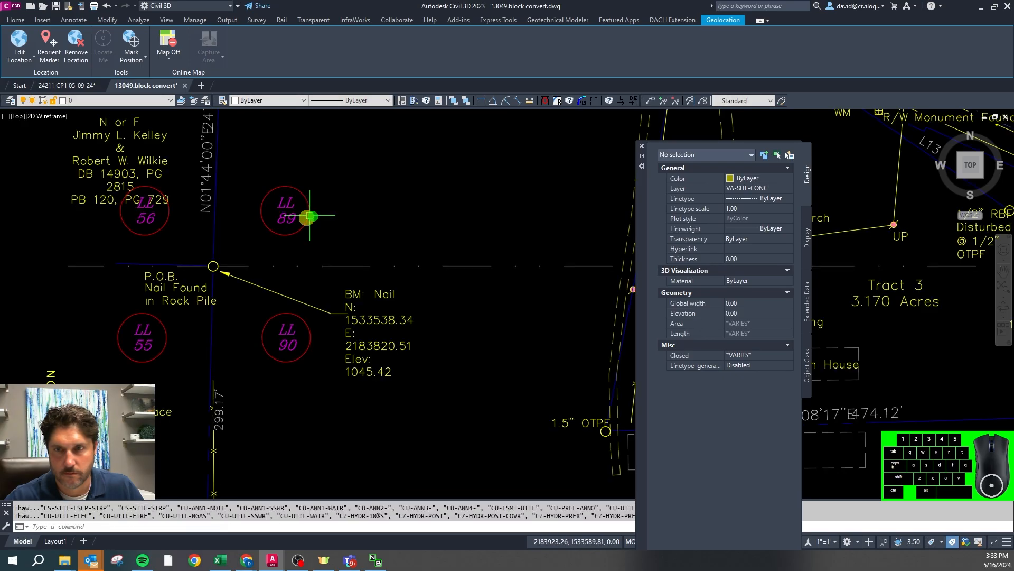
Examine the layer and block properties of the LL 89 land lot symbol
key(Escape)
click(308, 220)
key(Escape)
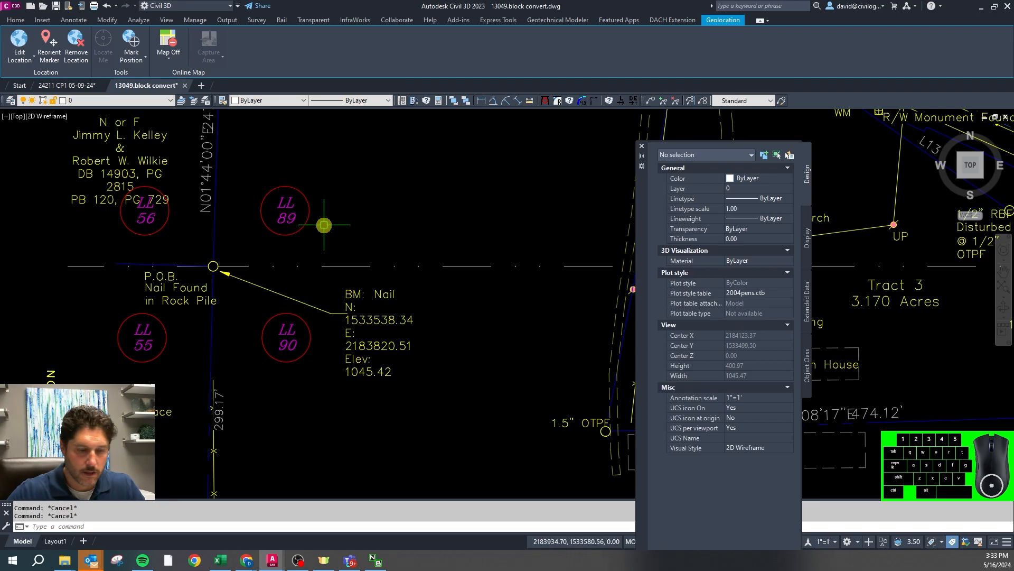
text(xx)
key(space)
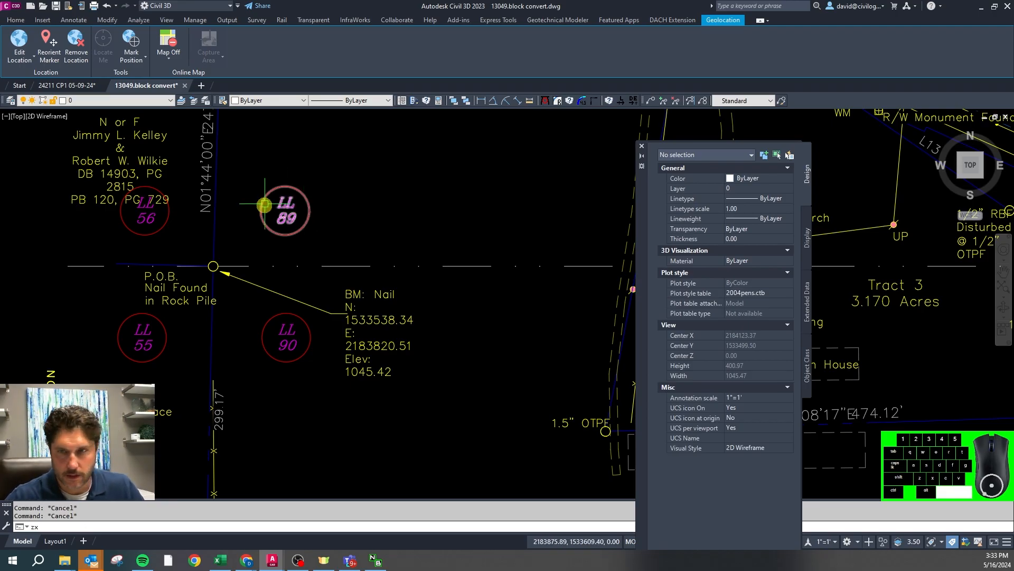
key(Escape)
click(282, 203)
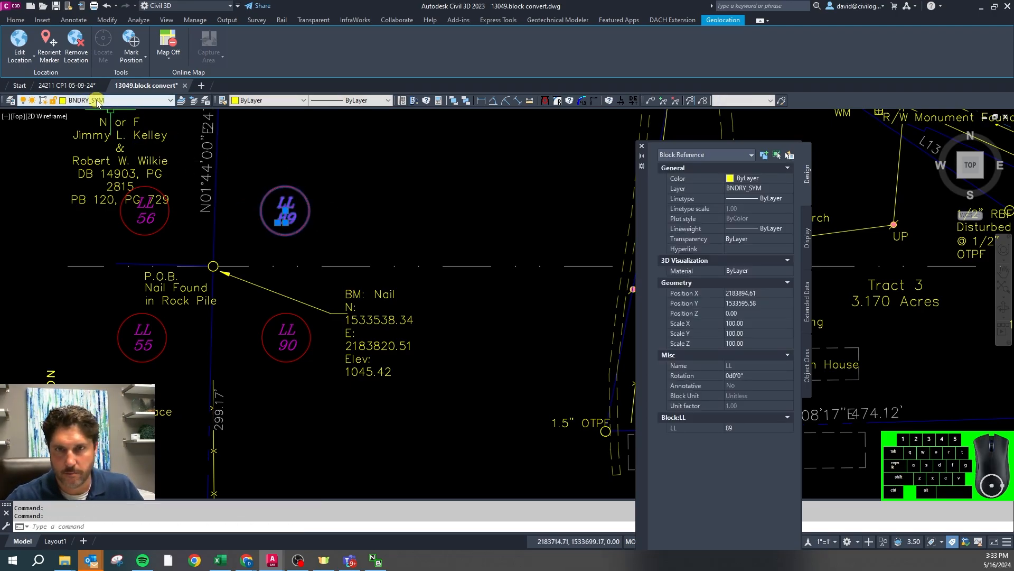
key(Escape)
key(Escape)
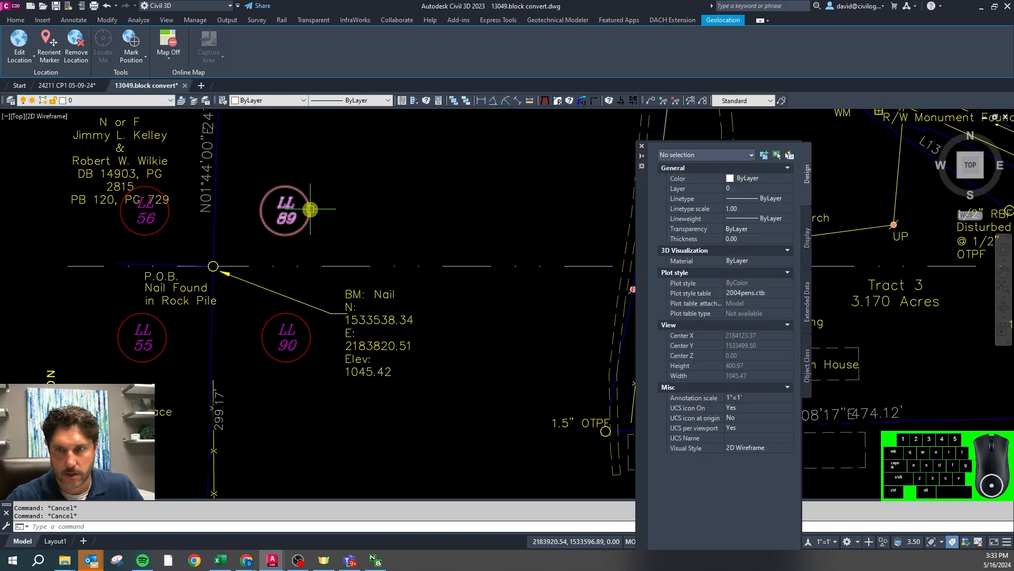
Try to isolate the layer of the LL 89 symbol with zx, and thaw the frozen layers again
text(zz)
key(space)
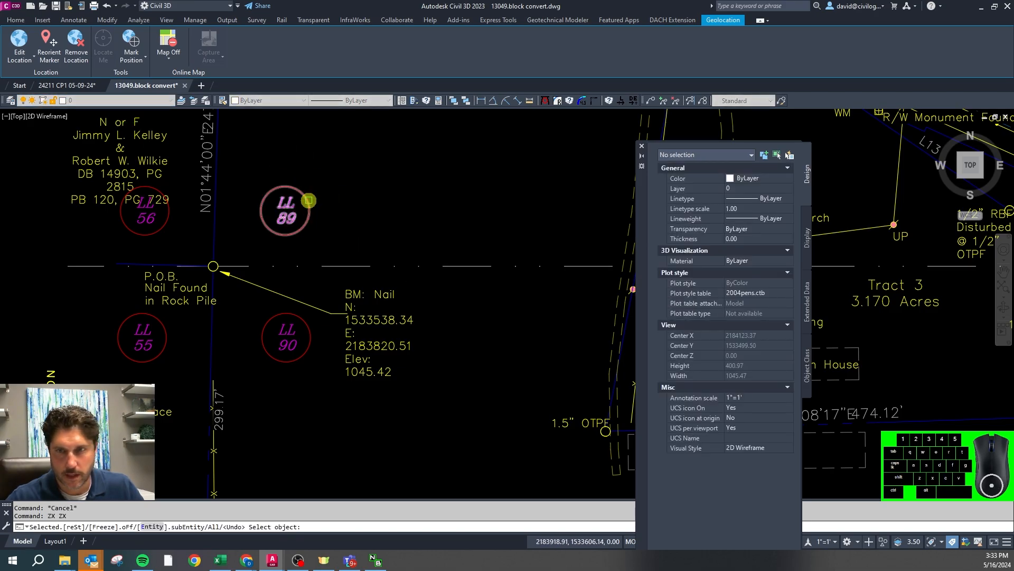
click(307, 199)
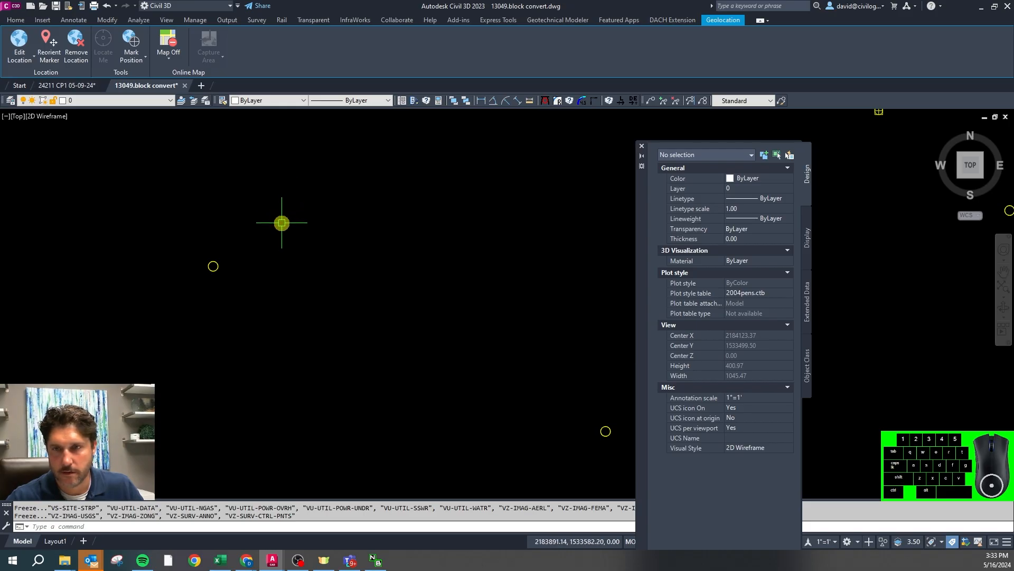
key(Escape)
text(zx)
key(space)
key(Escape)
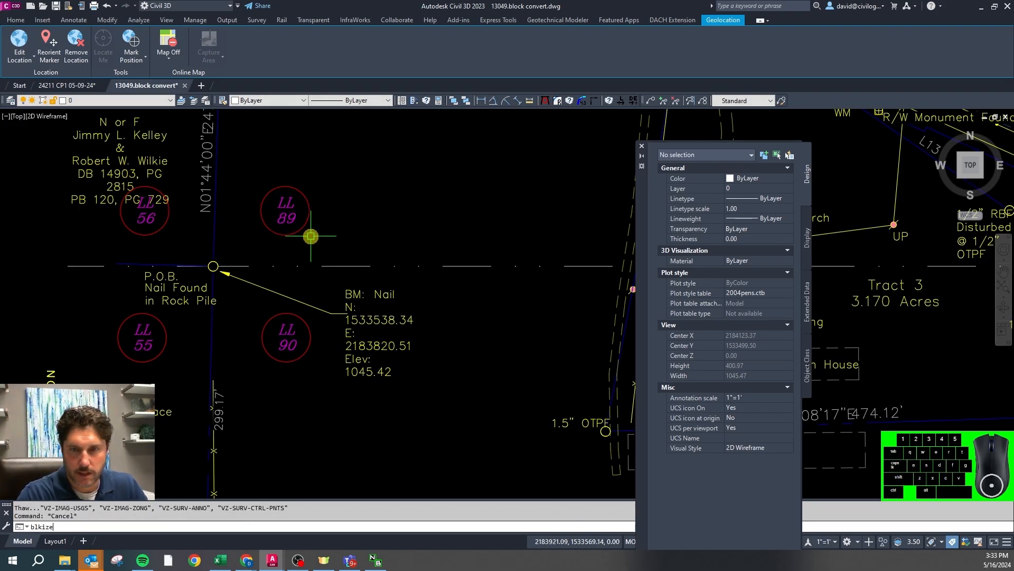
Run the blkize routine on the LL 89 block to process the land lot symbol
text(blkize)
key(space)
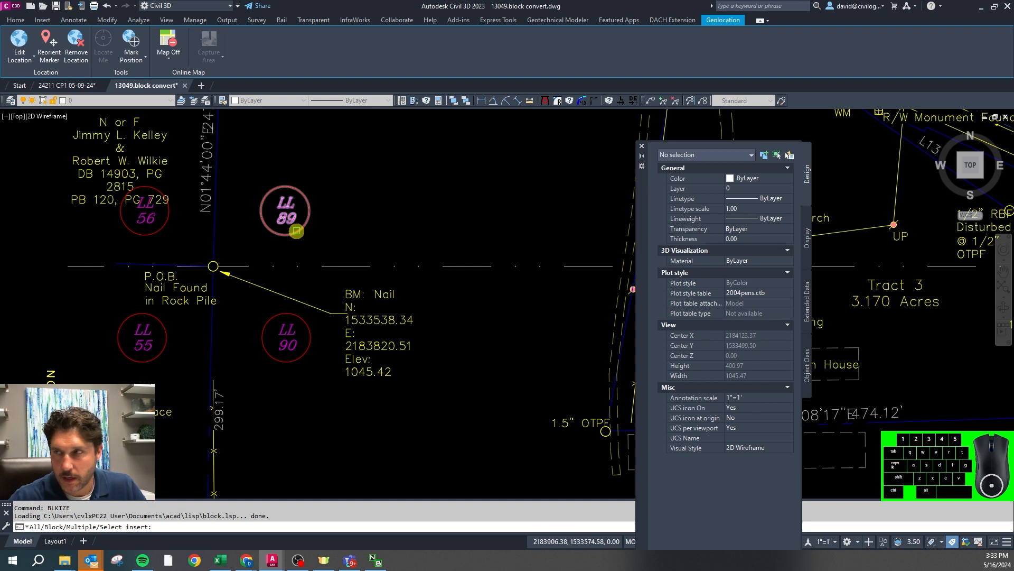
click(296, 230)
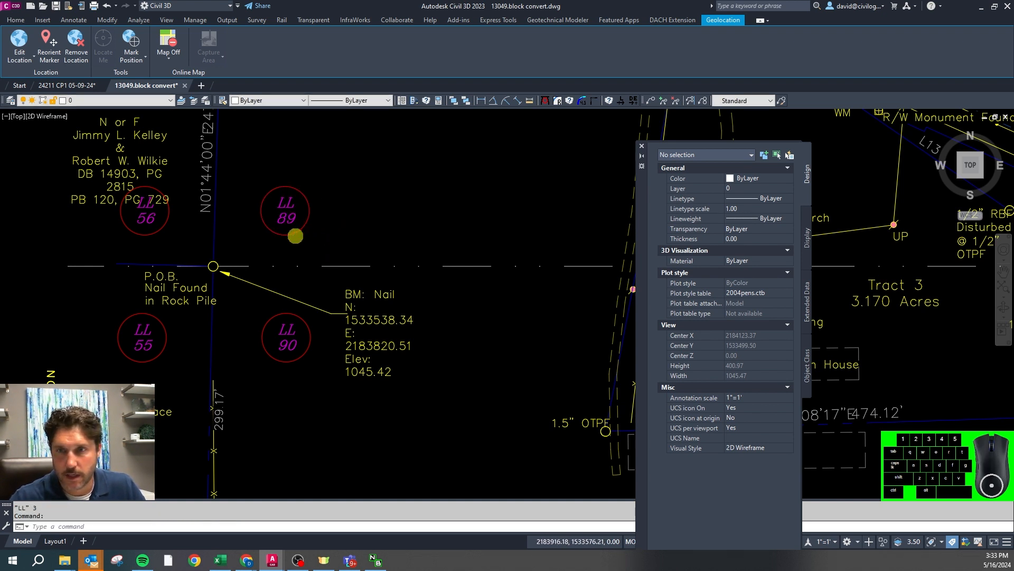
click(295, 232)
key(Escape)
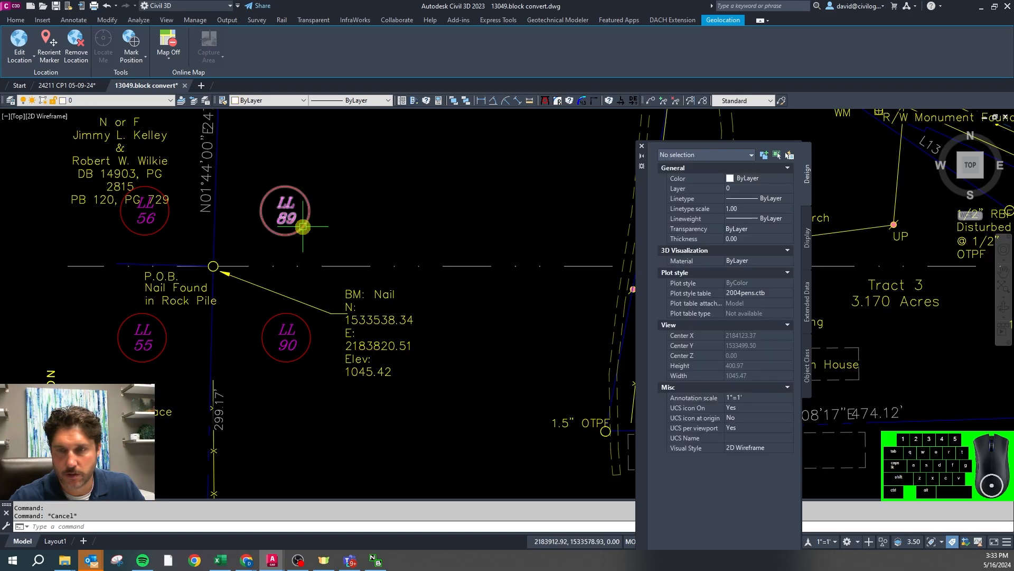
Isolate the layer of the LL 89 symbol with zx, and restore the frozen layers
key(Escape)
text(zx)
key(Return)
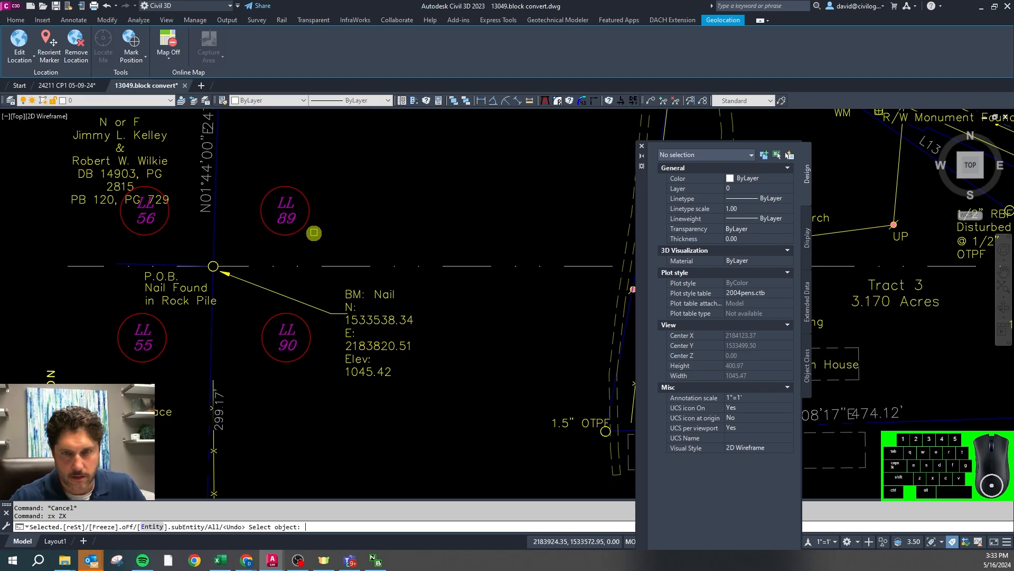
click(299, 231)
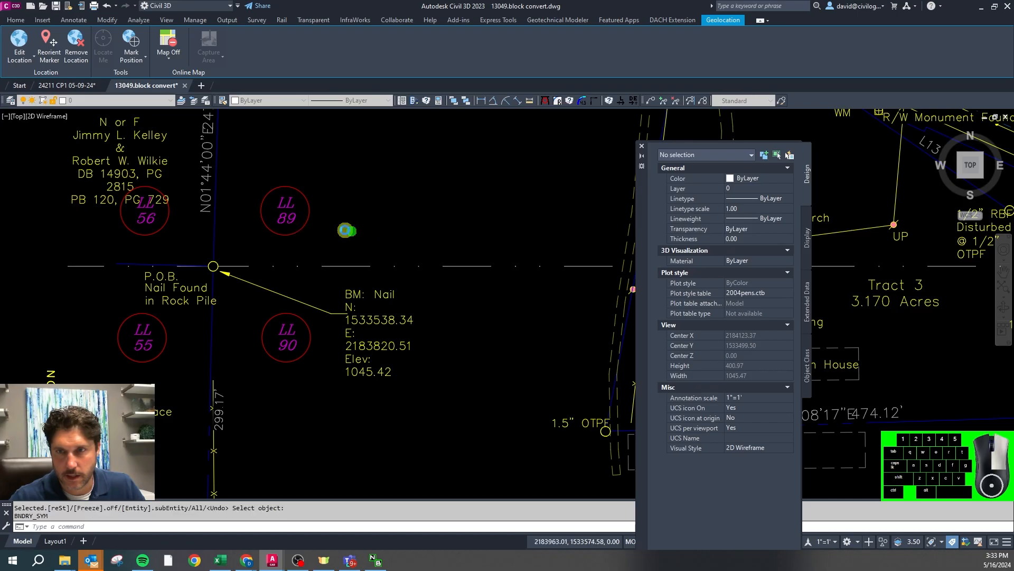
right_click(344, 230)
right_click(330, 216)
Open the LL block definition in the Block Editor, check the properties of its circle and texts, and save the block on closing
click(308, 232)
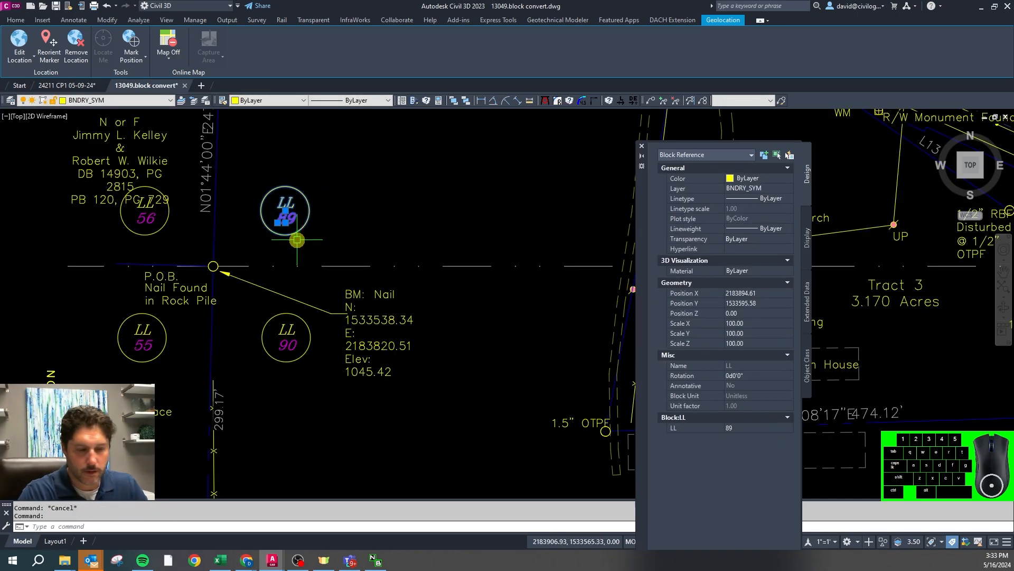
text(bedit)
key(Return)
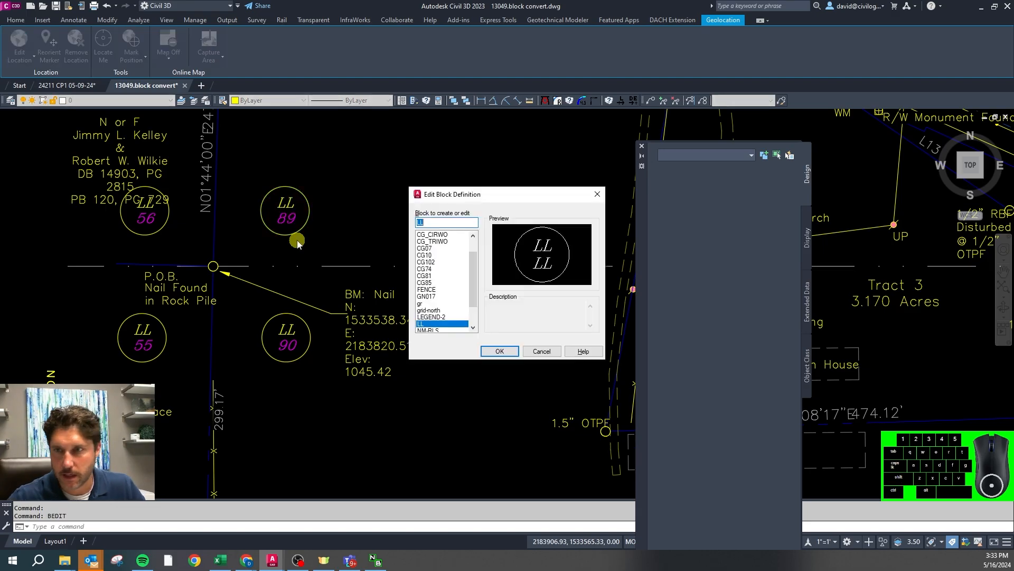
click(505, 351)
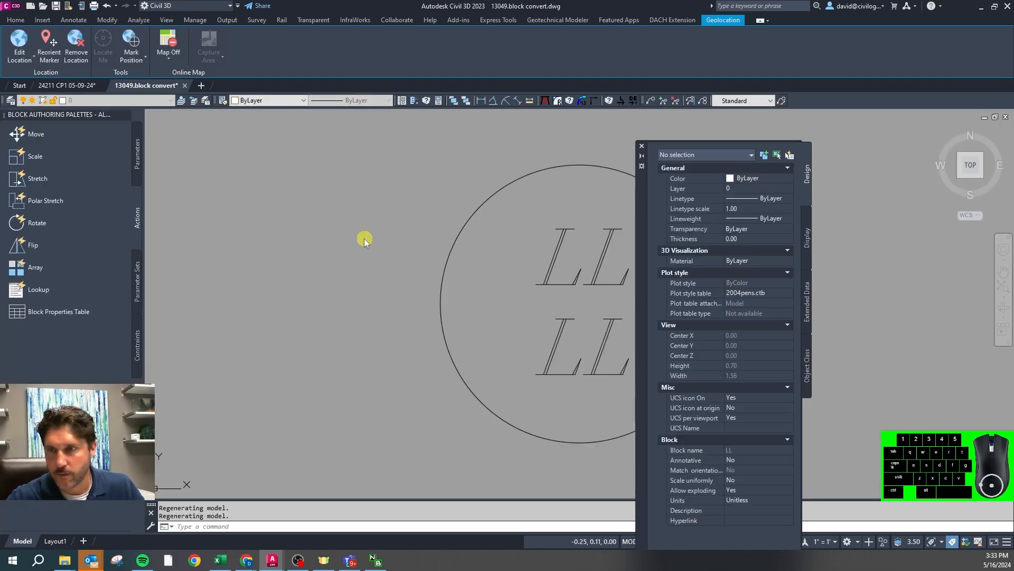
click(323, 238)
key(Escape)
click(561, 181)
click(458, 390)
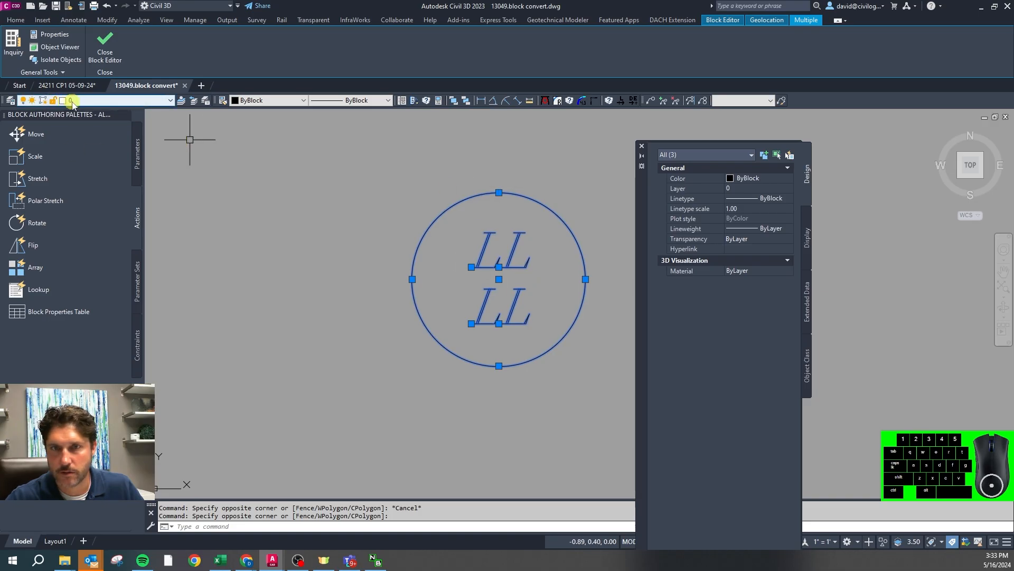
click(104, 46)
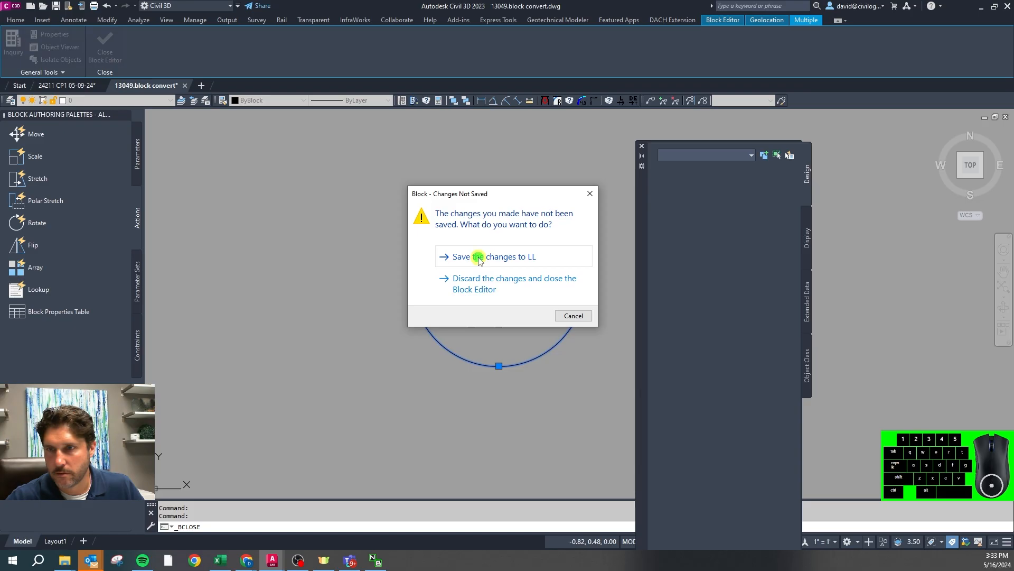
click(479, 259)
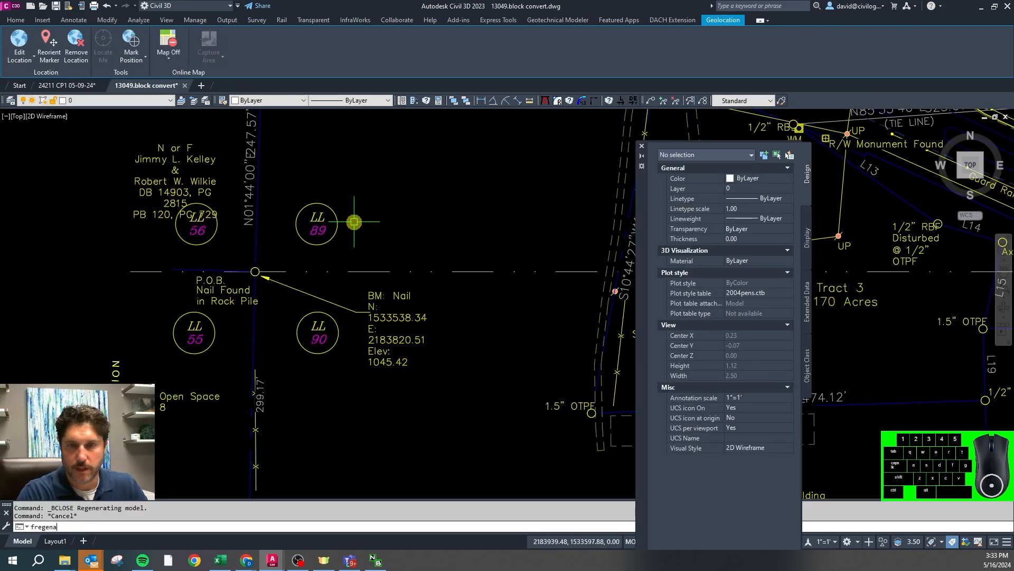
Regenerate the whole drawing with REGENALL and check the LL 89 symbol
key(BackSpace)
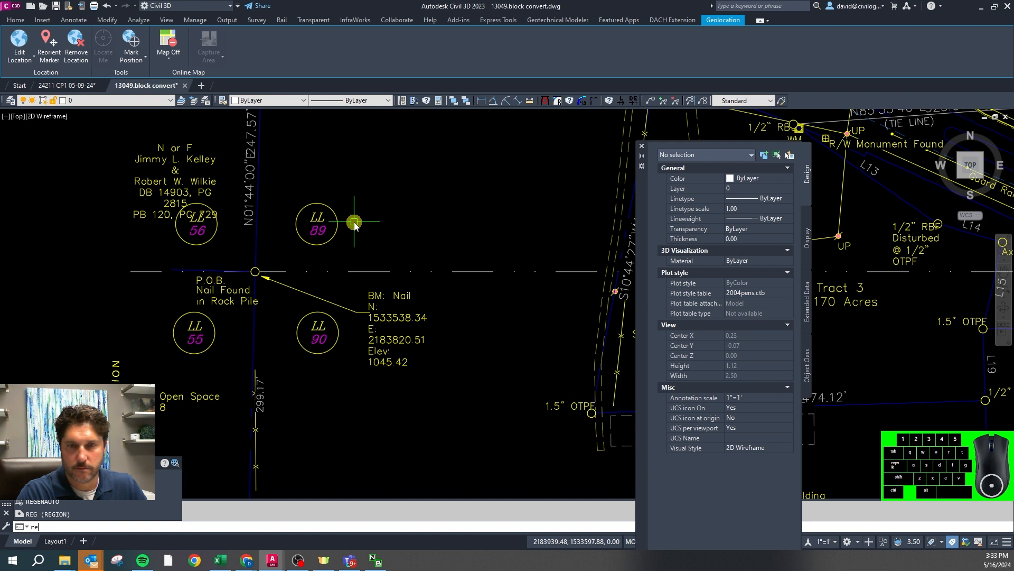
key(Escape)
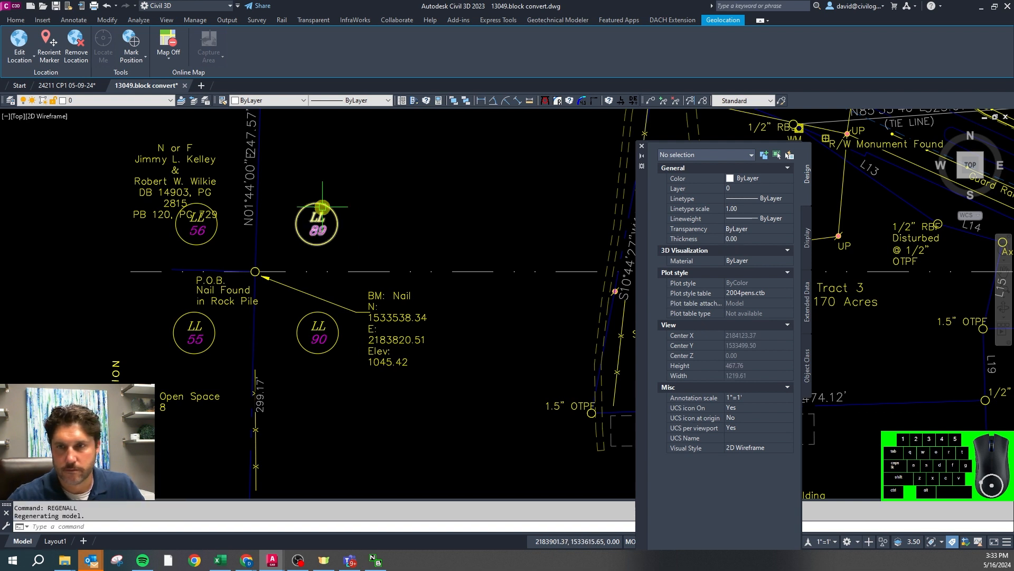
click(324, 221)
key(Escape)
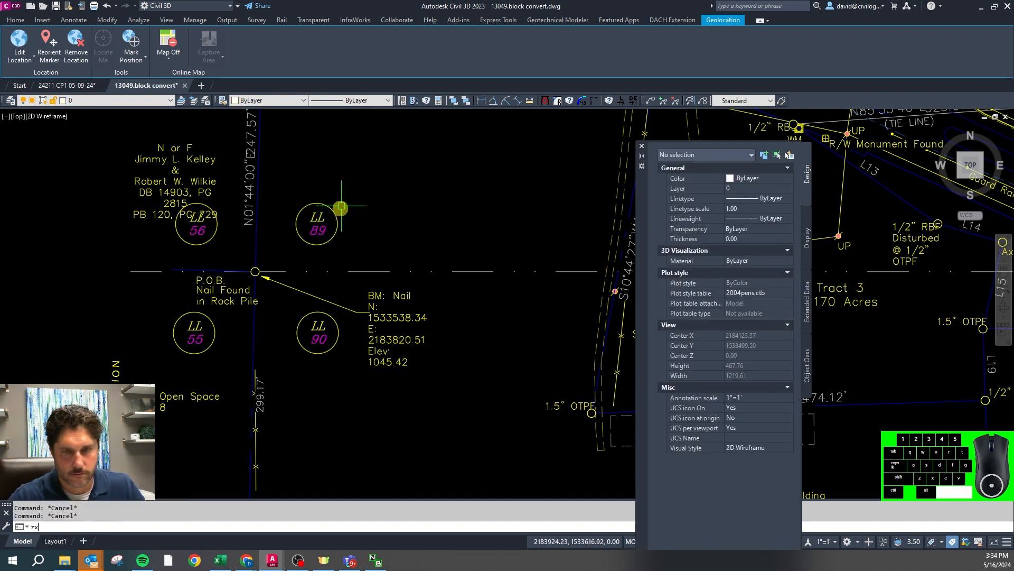
Isolate the LL 89 symbol's layer to see which parts of the symbol belong to it, and thaw the other layers
key(Return)
click(332, 232)
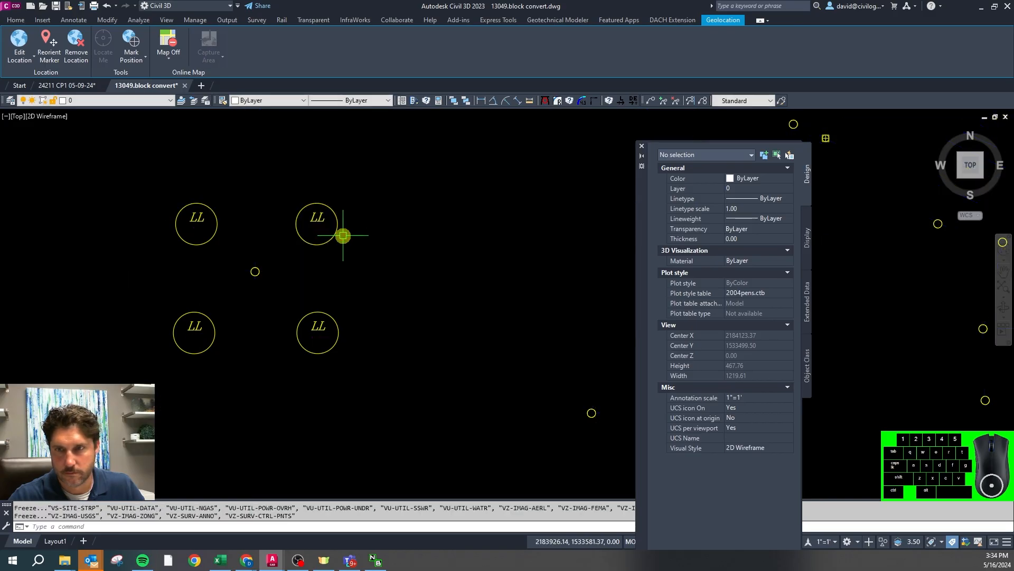
key(Escape)
Open the LL 89 symbol's number attribute for editing and set its text style to Simplex
click(318, 226)
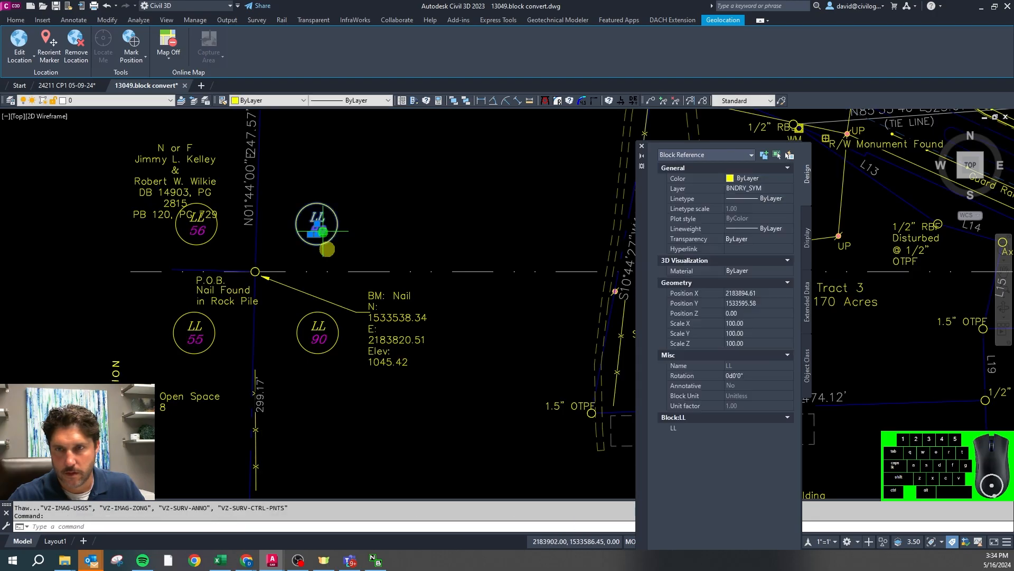
scroll(319, 226, up, 6)
key(Escape)
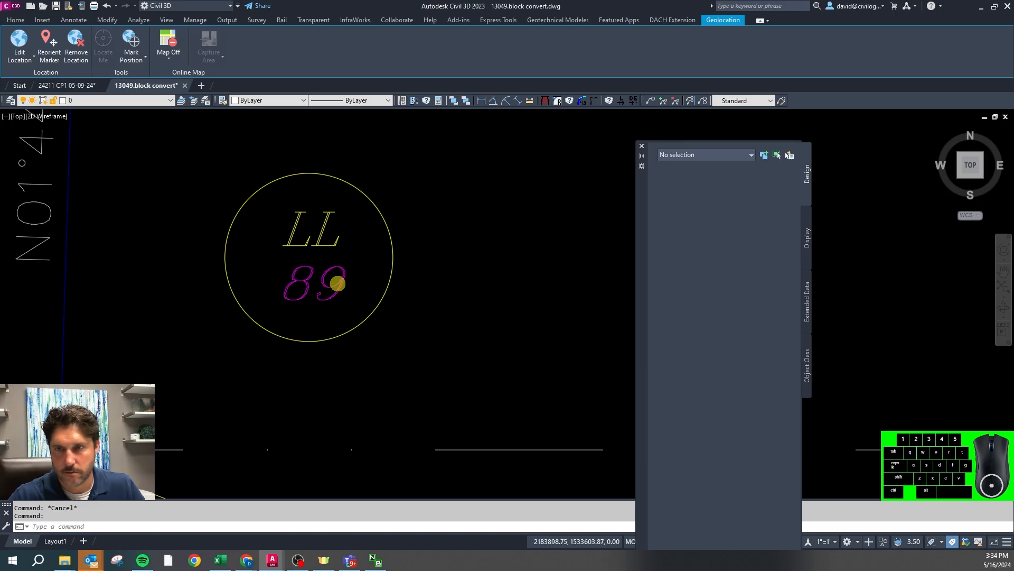
double_click(337, 284)
key(Escape)
key(Escape)
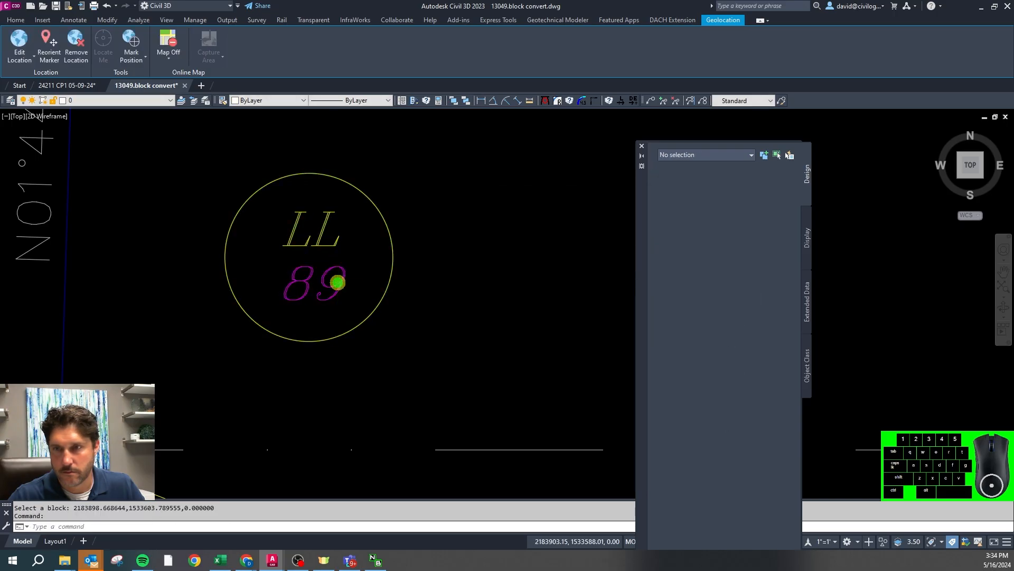
double_click(589, 240)
click(541, 231)
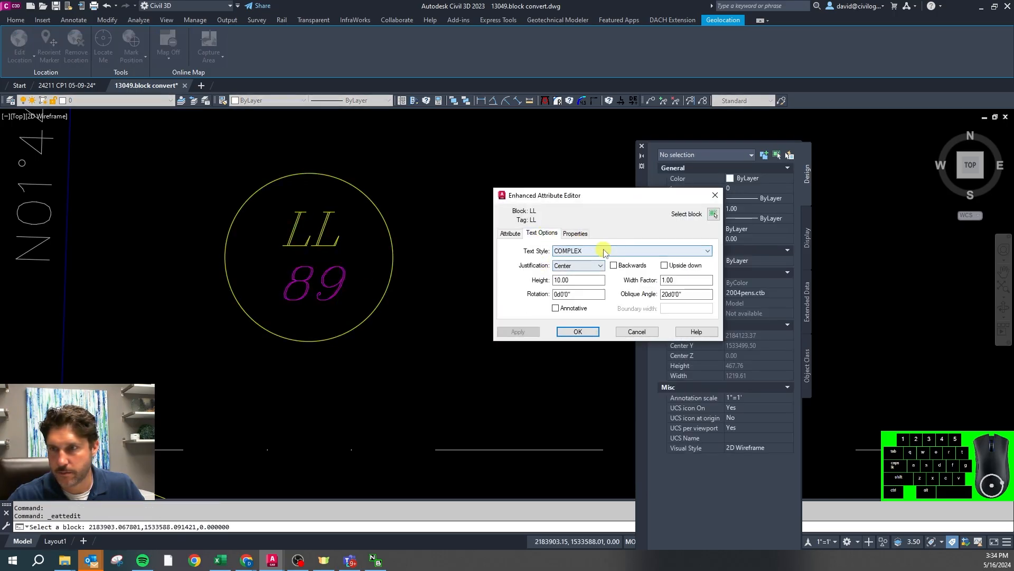
click(604, 252)
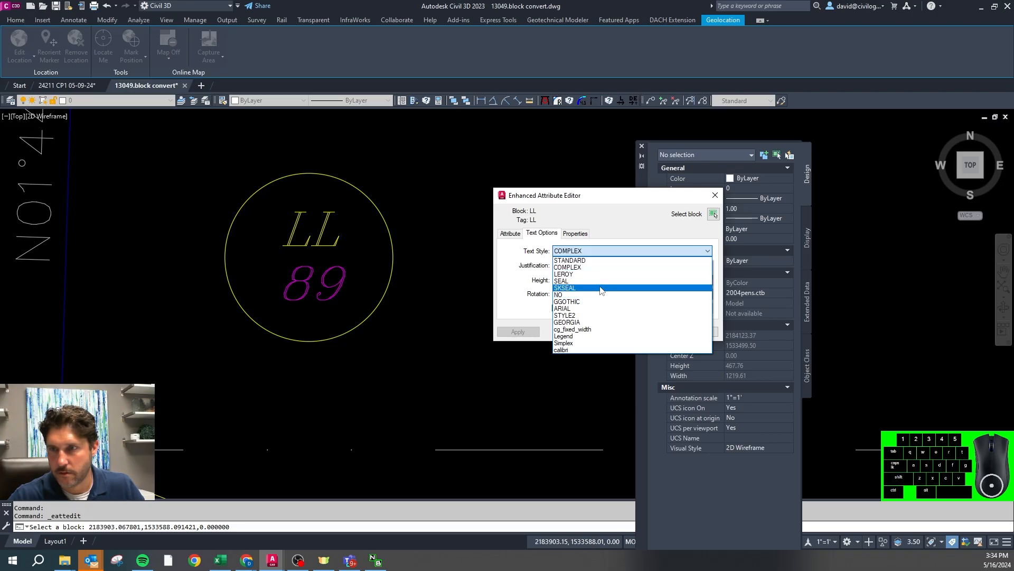
click(600, 347)
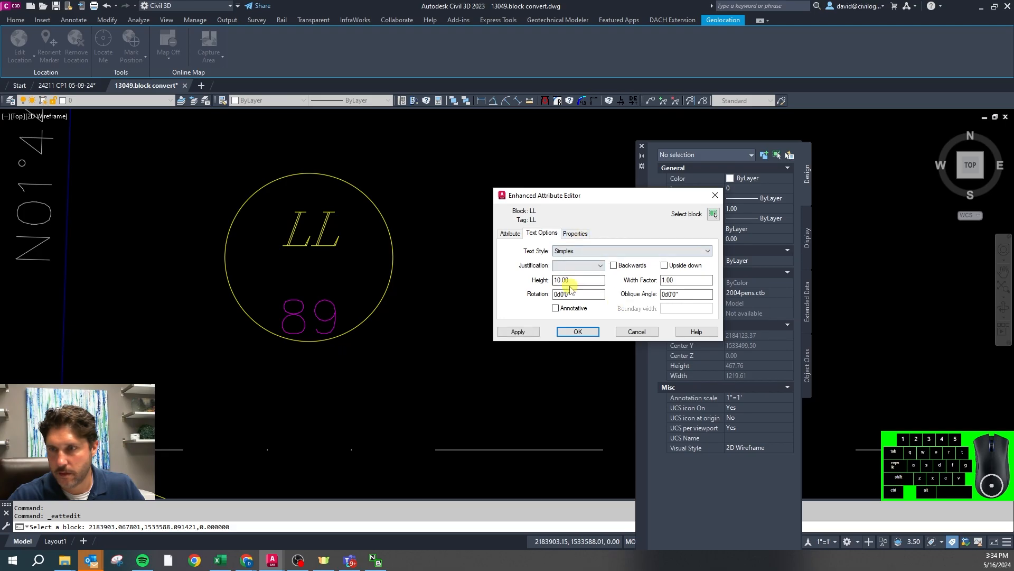
Assign the LL 89 number attribute to layer 0 with color ByLayer and accept the attribute changes
click(575, 235)
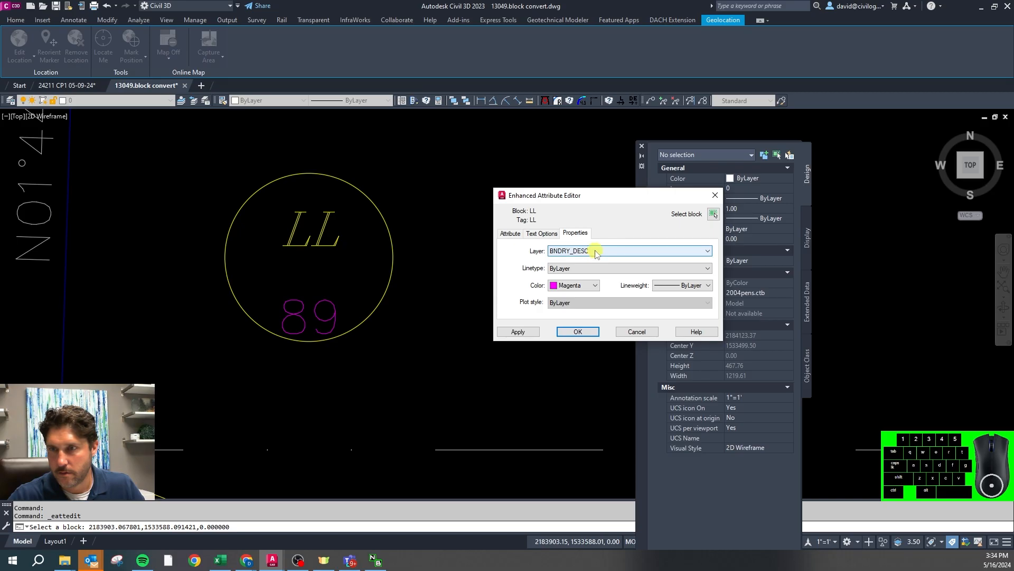
click(596, 252)
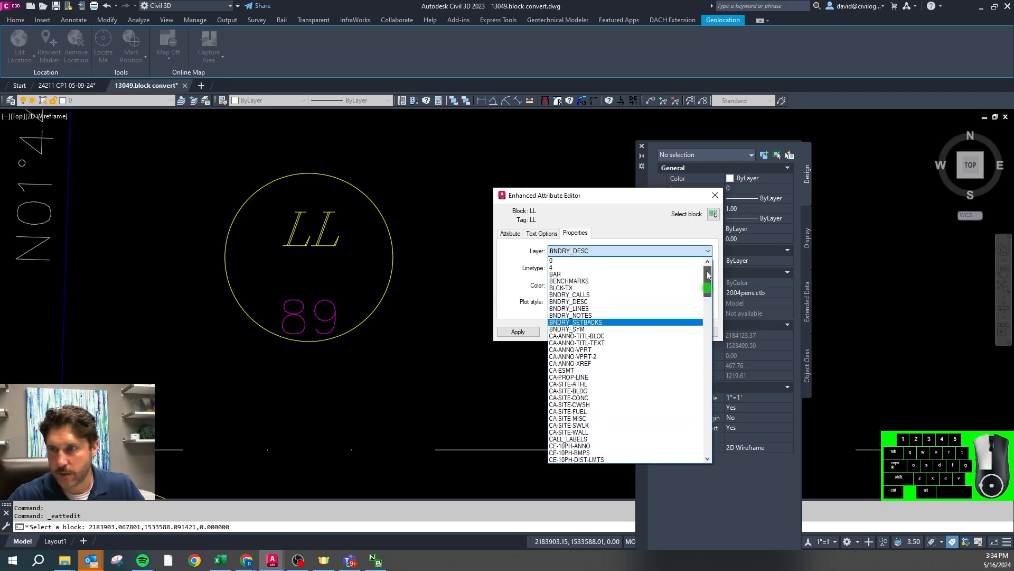
click(617, 261)
click(596, 286)
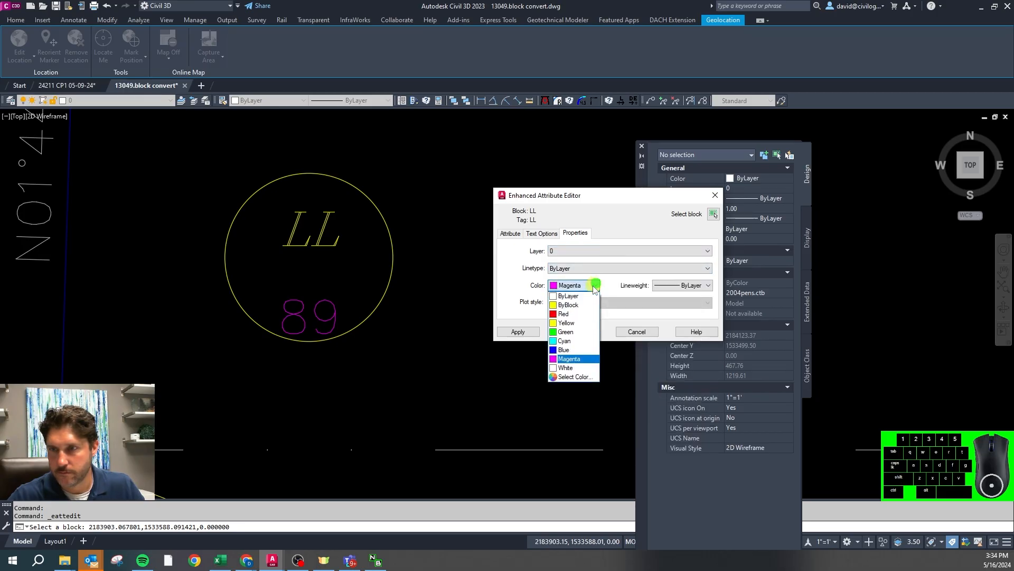
click(586, 296)
click(591, 334)
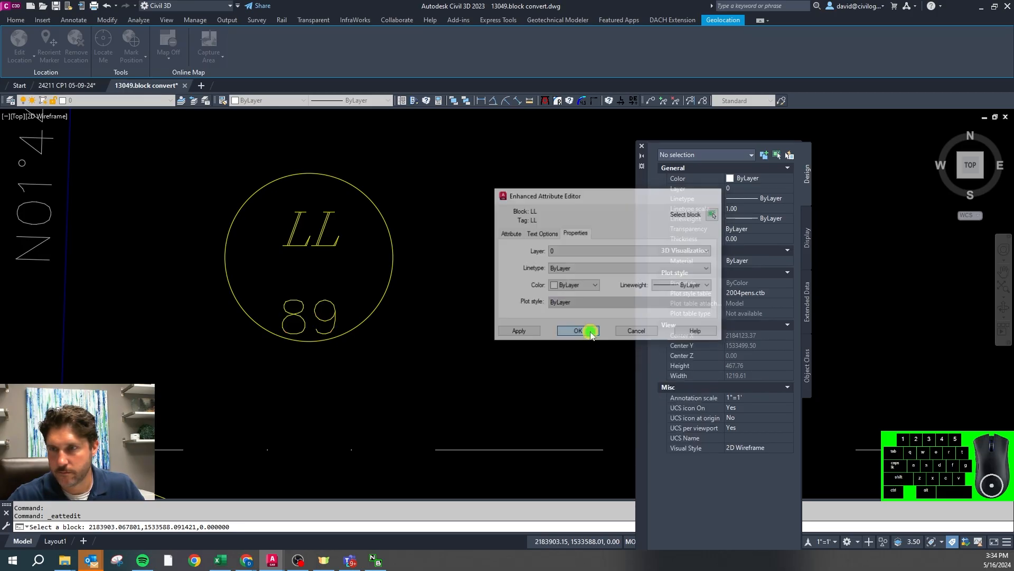
Move the number 89 up inside its circle so it sits just below the LL text
click(332, 315)
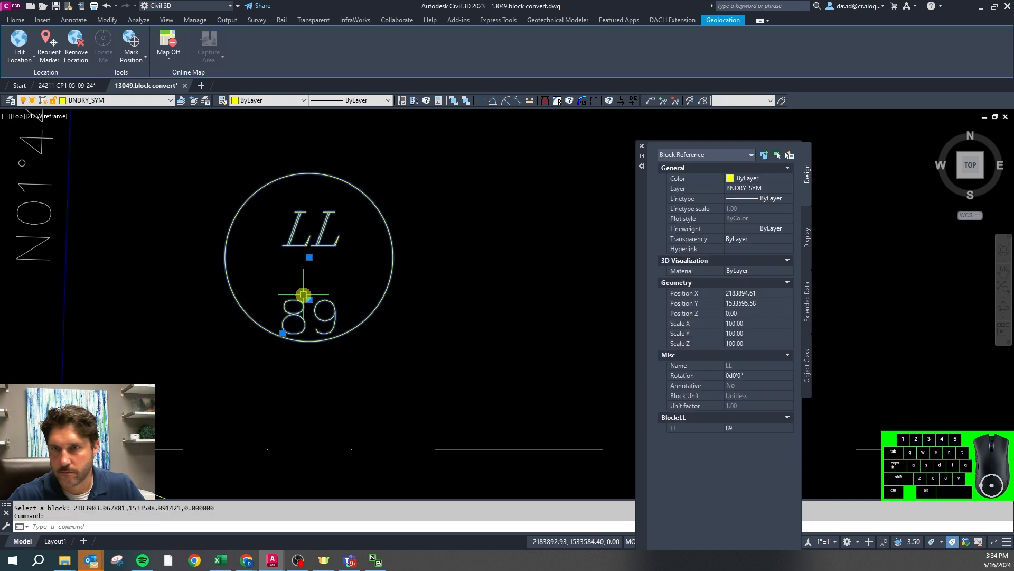
click(331, 315)
scroll(336, 264, down, 4)
key(Escape)
key(Escape)
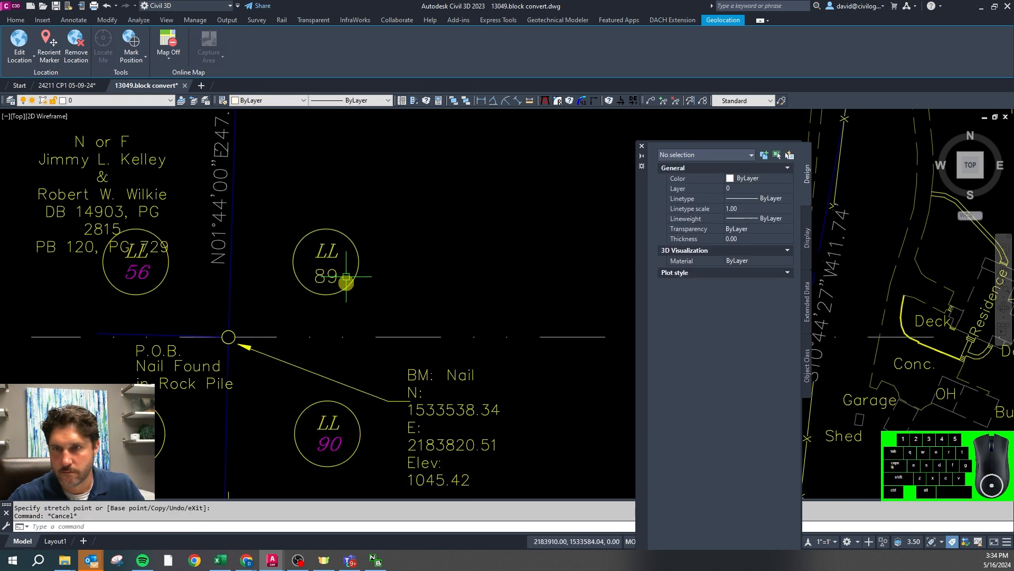
Set the LL 90 symbol's number attribute to color ByLayer and layer 0
click(339, 444)
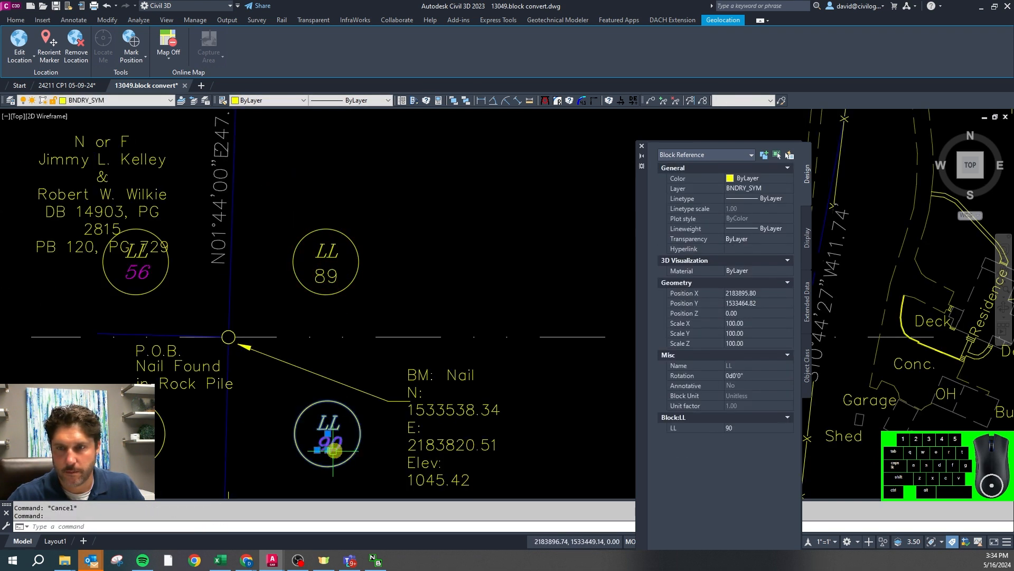
double_click(341, 447)
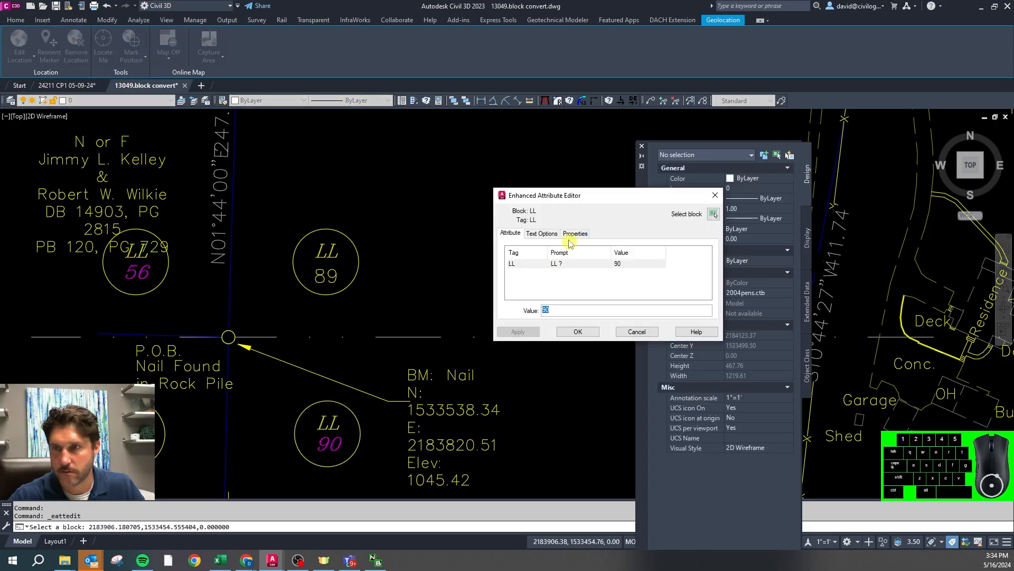
click(574, 234)
click(570, 286)
click(569, 294)
click(592, 251)
click(585, 251)
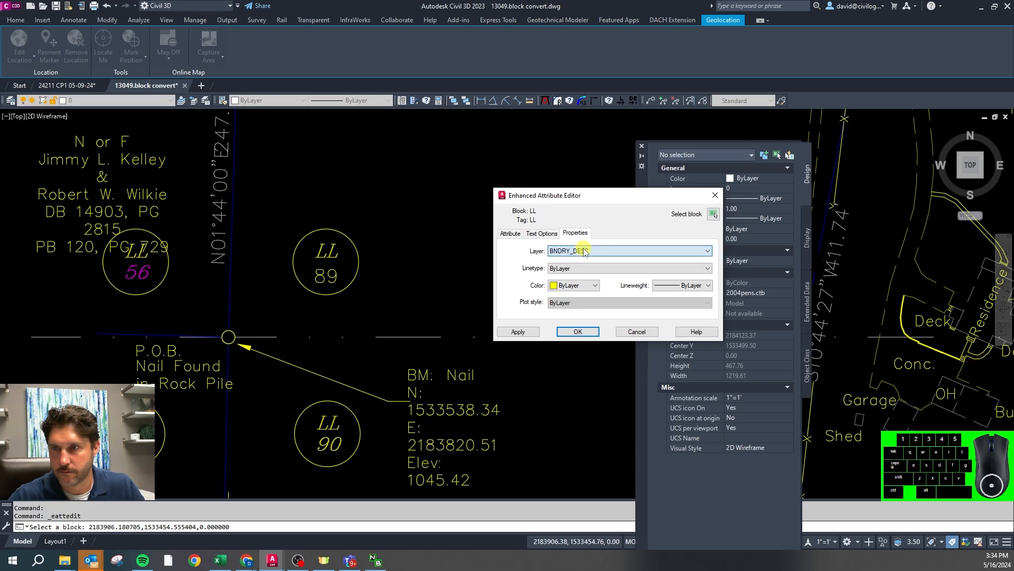
click(685, 251)
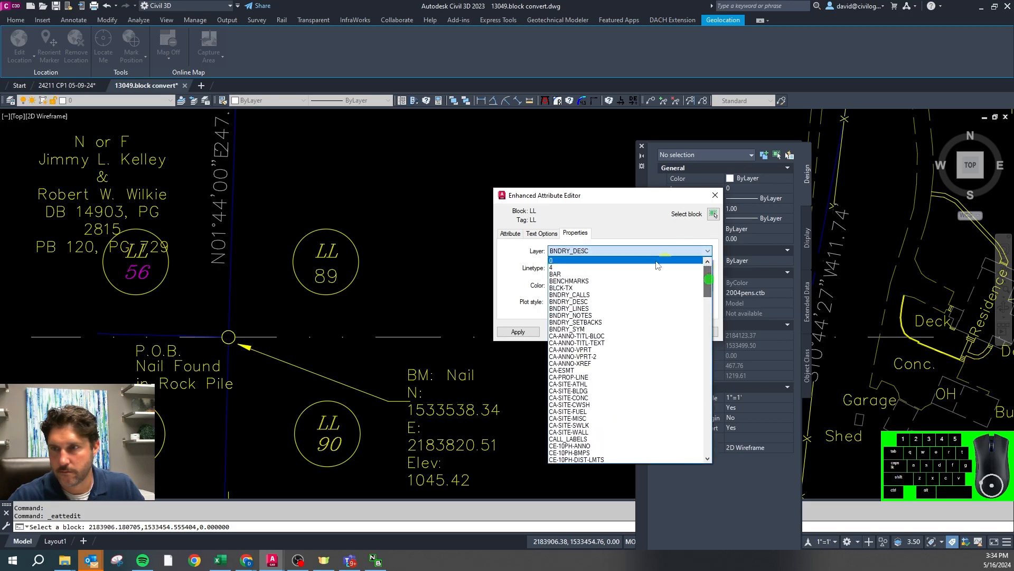
click(620, 269)
click(618, 250)
click(607, 261)
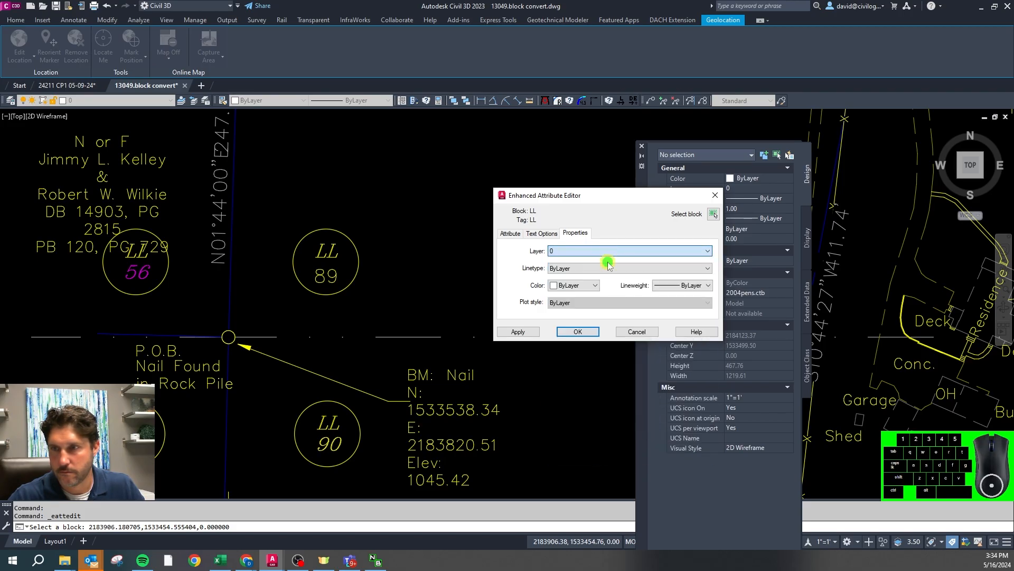
click(578, 331)
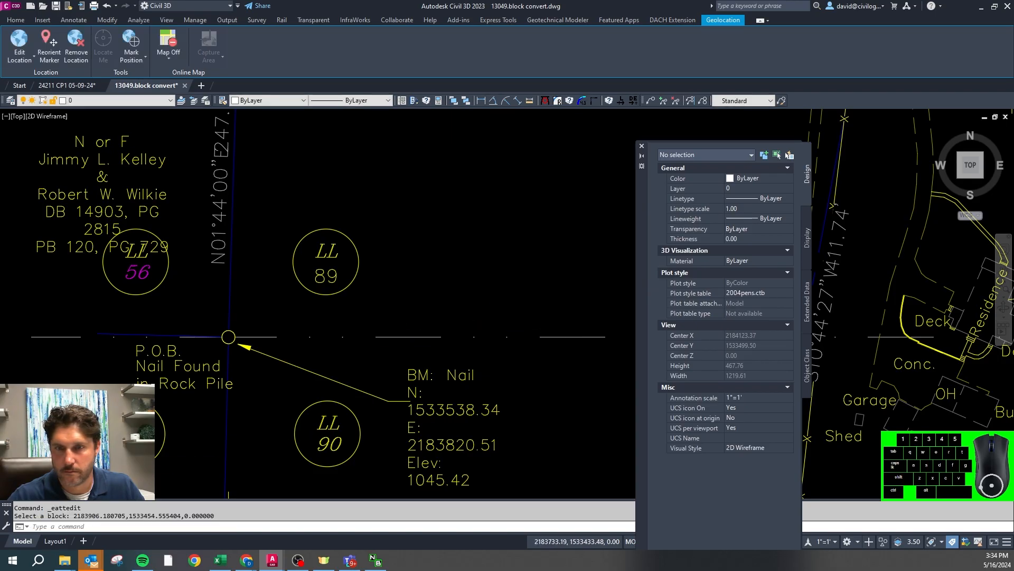
Set the LL 55 symbol's number attribute to layer 0 and color ByLayer
key(Escape)
double_click(139, 466)
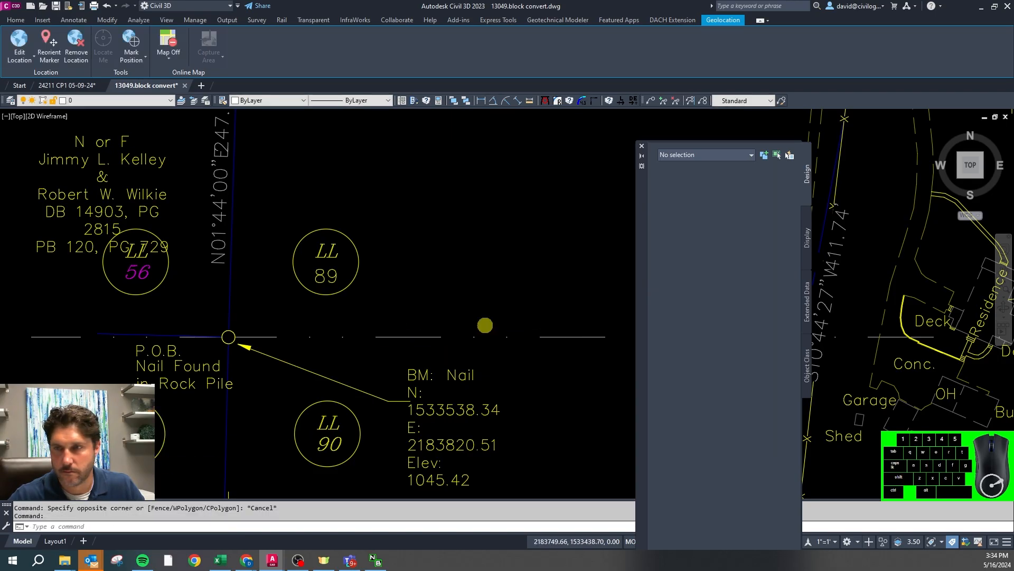
click(575, 233)
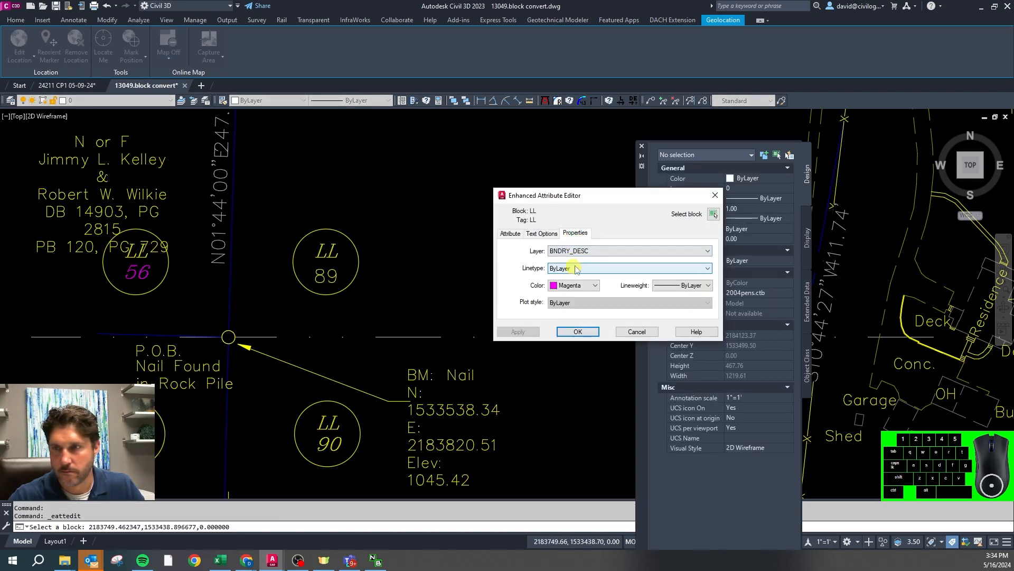
click(584, 251)
click(581, 261)
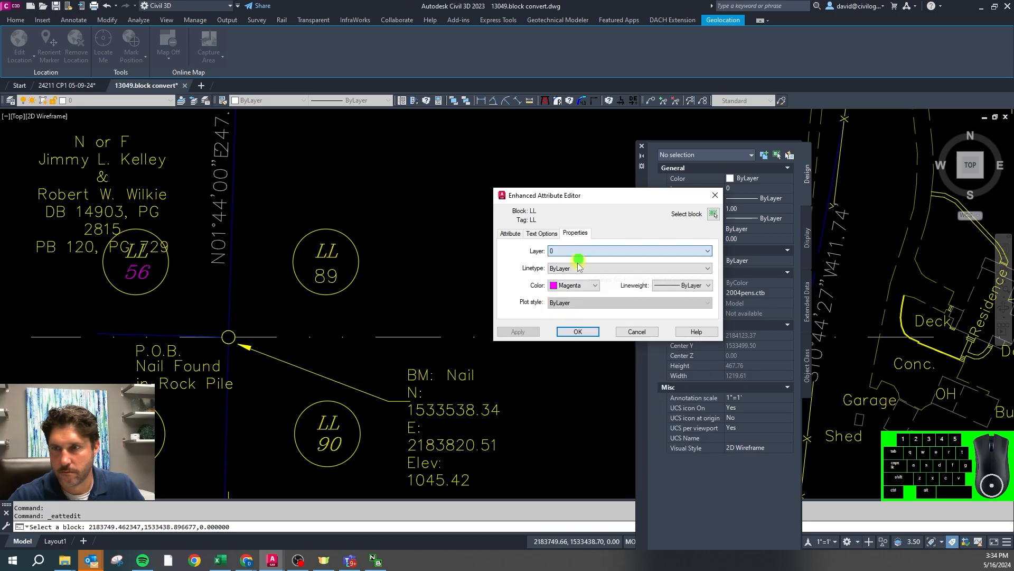
click(579, 286)
click(562, 301)
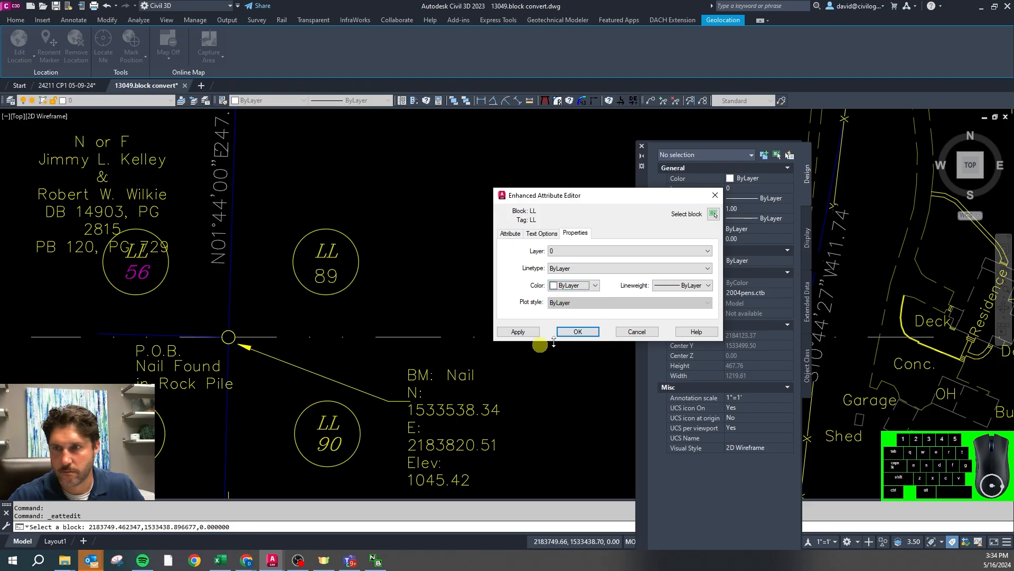
click(578, 332)
Set the LL 56 symbol's number attribute to layer 0 and color ByLayer
click(154, 293)
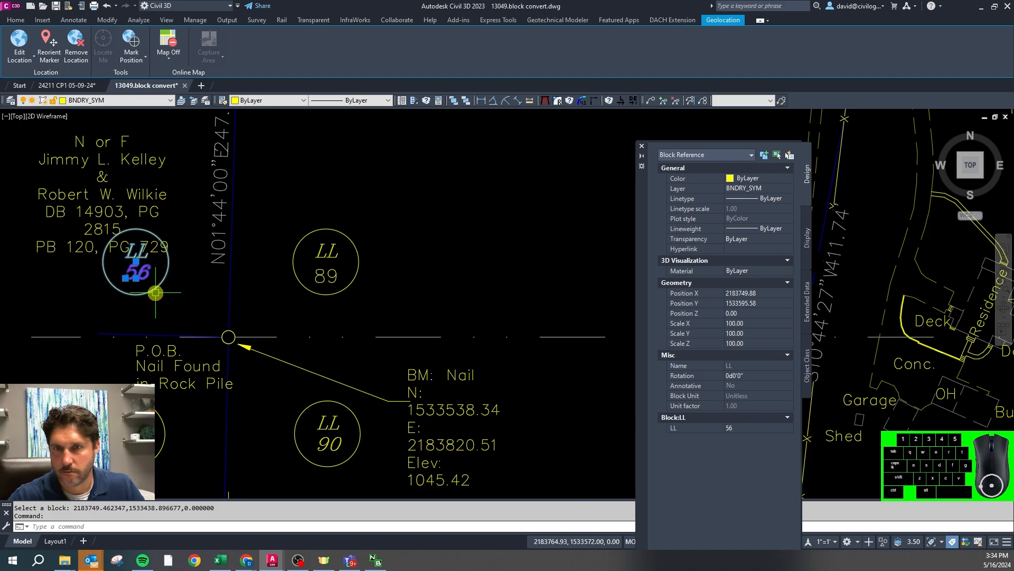
double_click(140, 292)
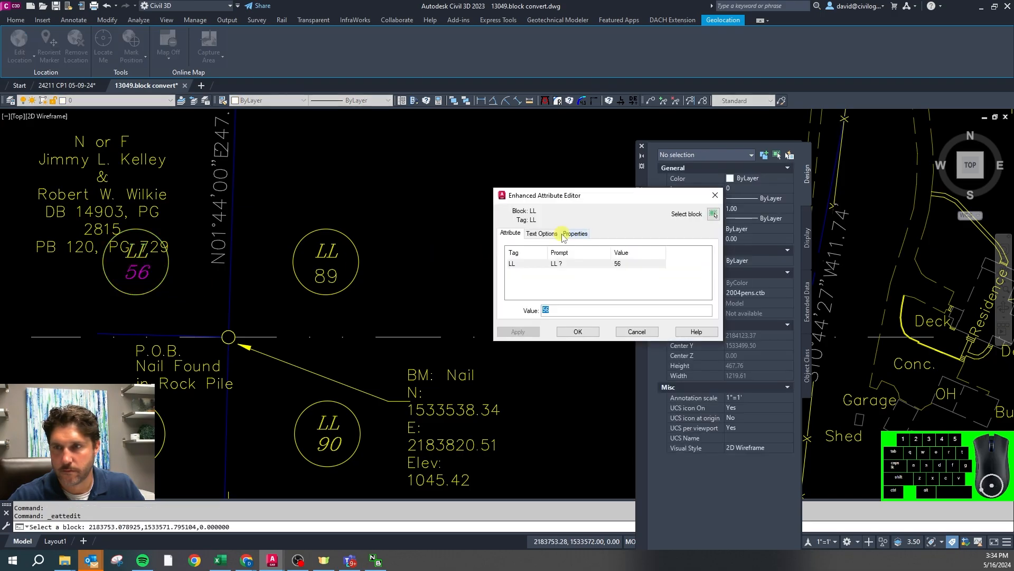
click(576, 233)
click(573, 251)
scroll(571, 264, up, 2)
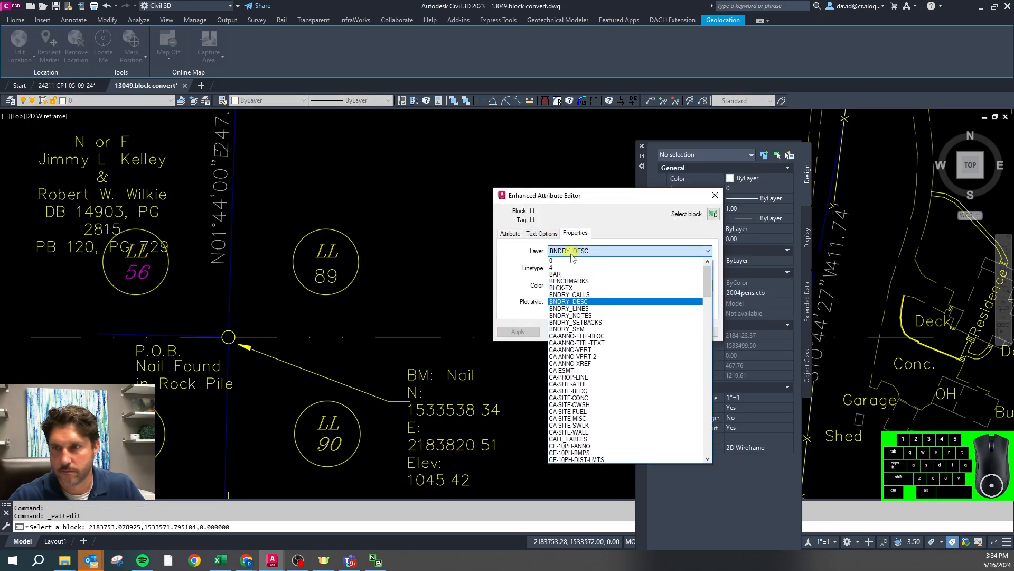
click(571, 261)
click(572, 286)
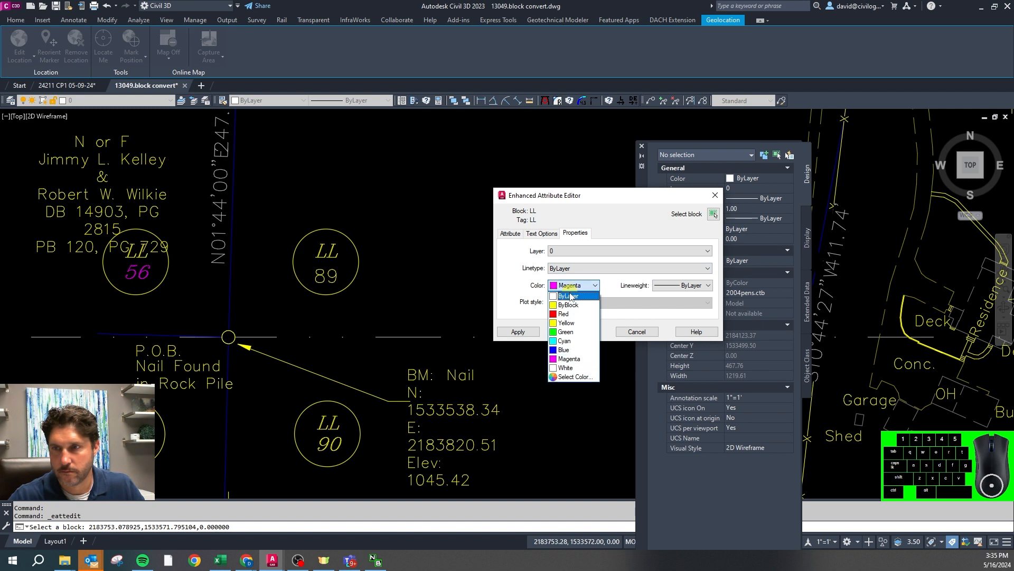
click(570, 296)
click(562, 330)
key(Escape)
key(Escape)
Isolate the BNDRY_SYM layer by picking the LL 89 symbol
text(zx)
key(space)
click(341, 291)
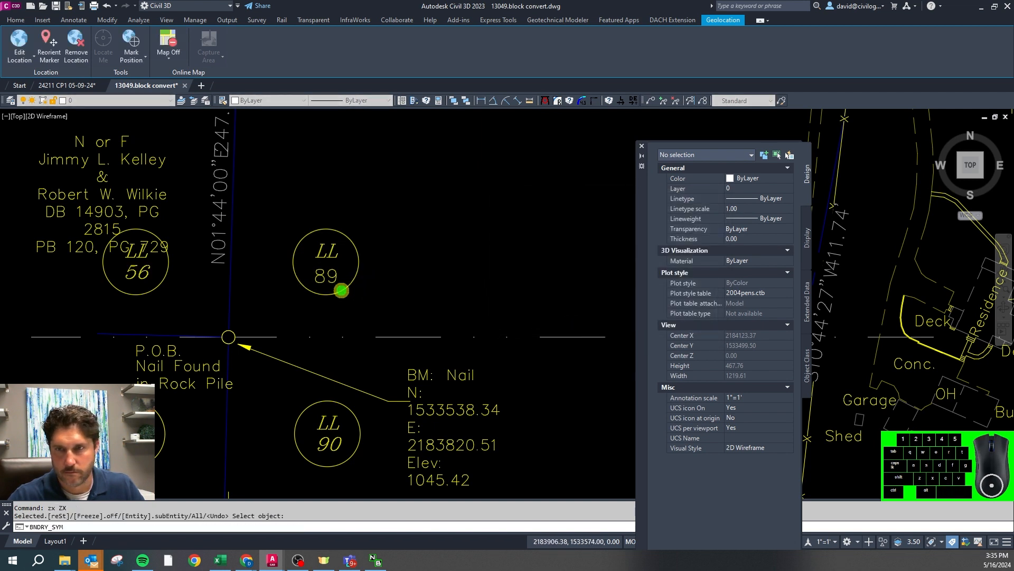
key(space)
Reassign the four LL land lot symbols to the VS-PROP-LLOT layer
scroll(338, 251, down, 3)
click(365, 219)
click(334, 267)
click(285, 236)
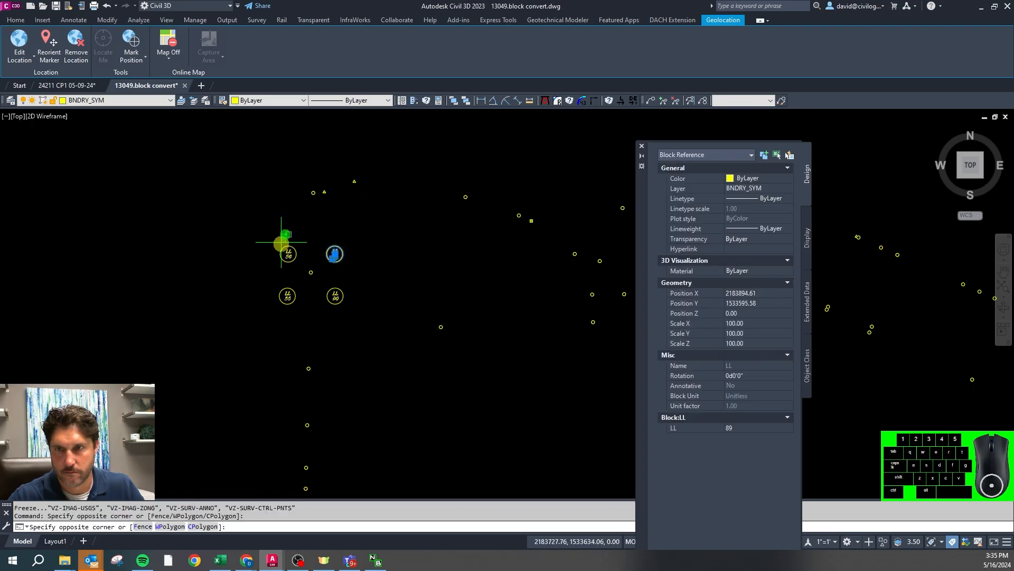
click(254, 317)
click(335, 312)
click(319, 286)
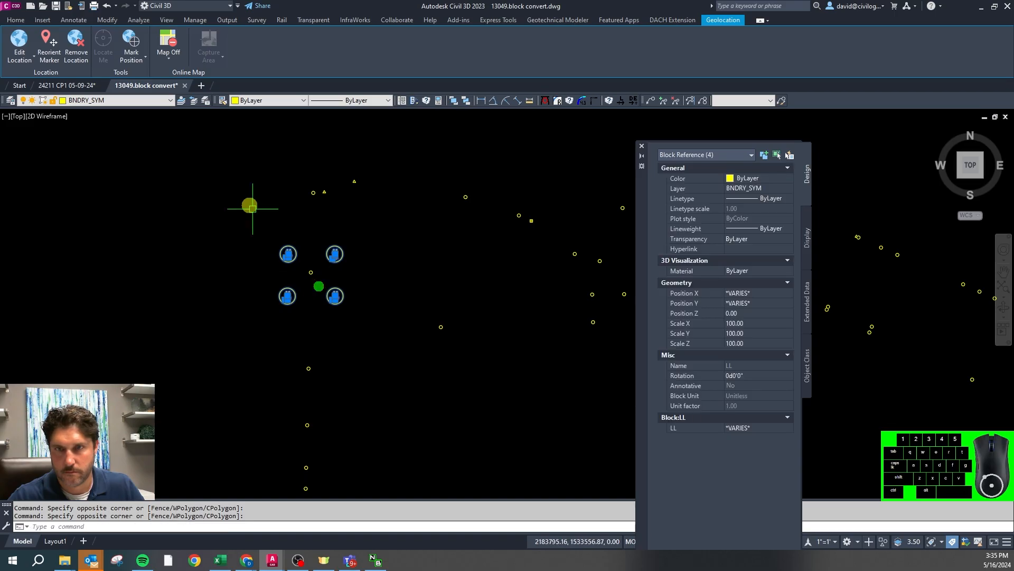
click(125, 104)
drag(172, 151, 176, 310)
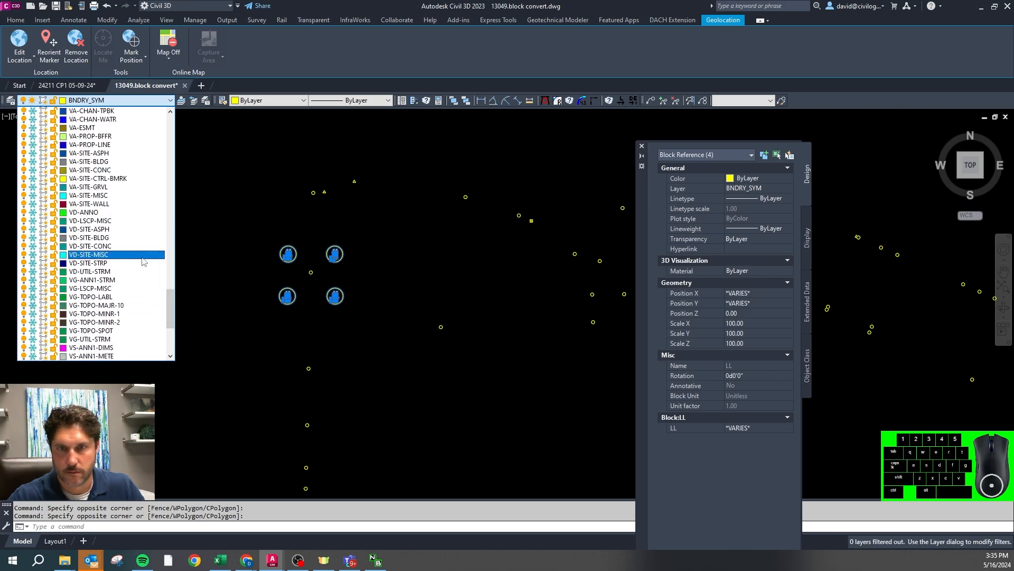
scroll(143, 272, down, 1)
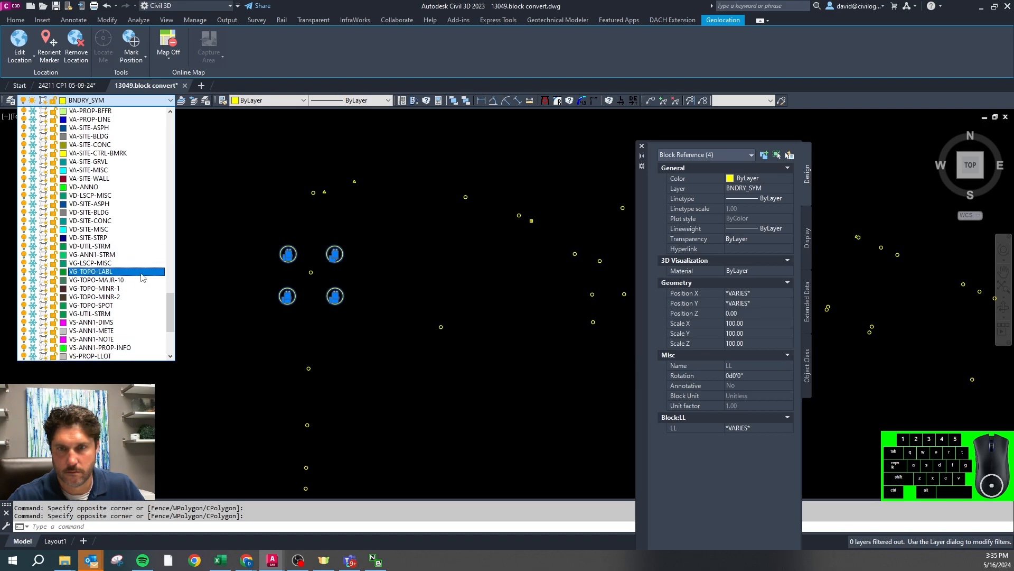
scroll(142, 278, down, 3)
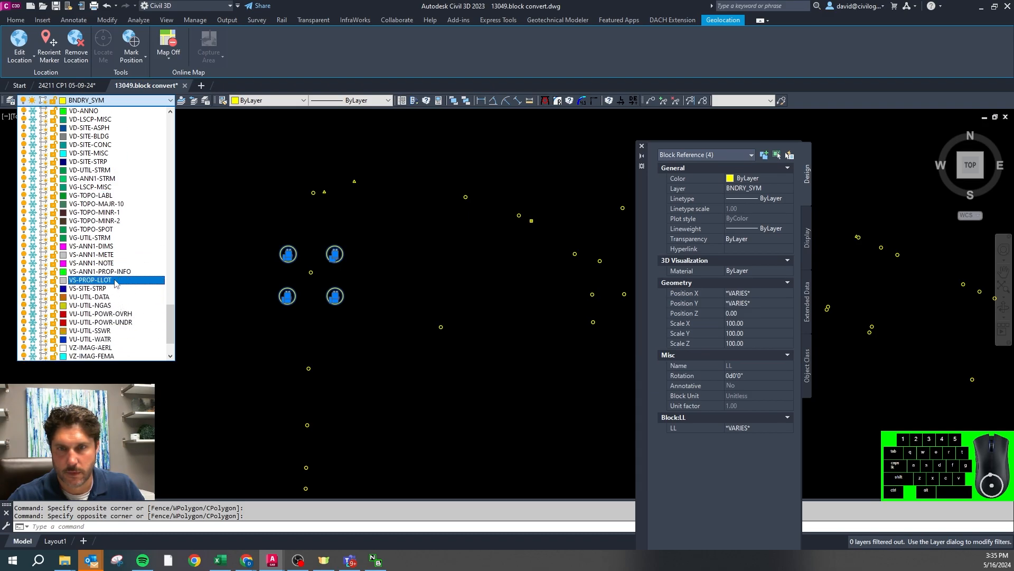
click(115, 280)
Restore the frozen layers and isolate BNDRY_SYM again using the corner circle beside the P.O.B. note
text(zx)
key(space)
key(space)
scroll(326, 273, up, 5)
right_click(258, 282)
click(189, 278)
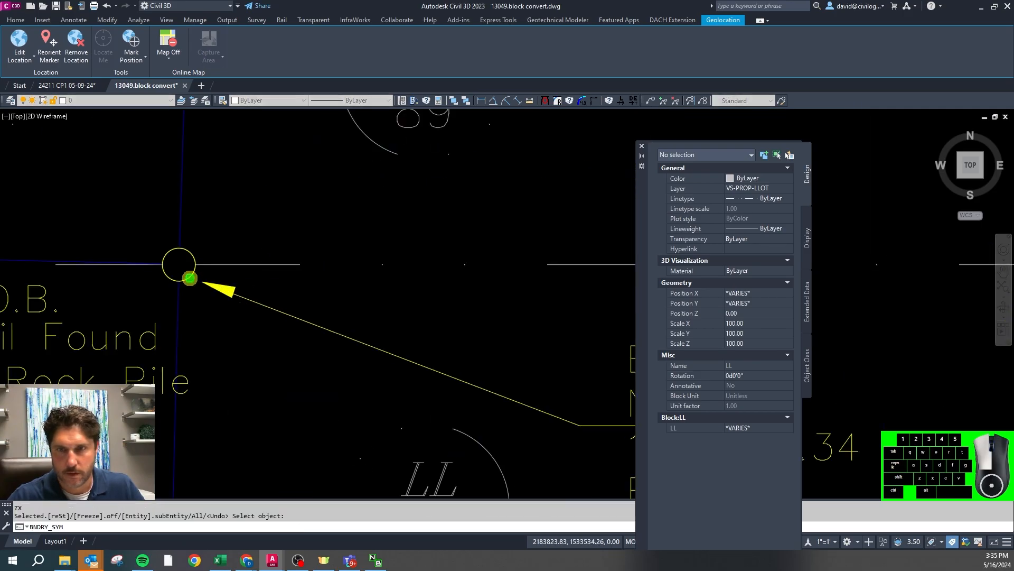
Reassign all remaining BNDRY_SYM symbol blocks to the VS-ANN1-METE layer
scroll(267, 229, down, 10)
click(358, 310)
click(255, 217)
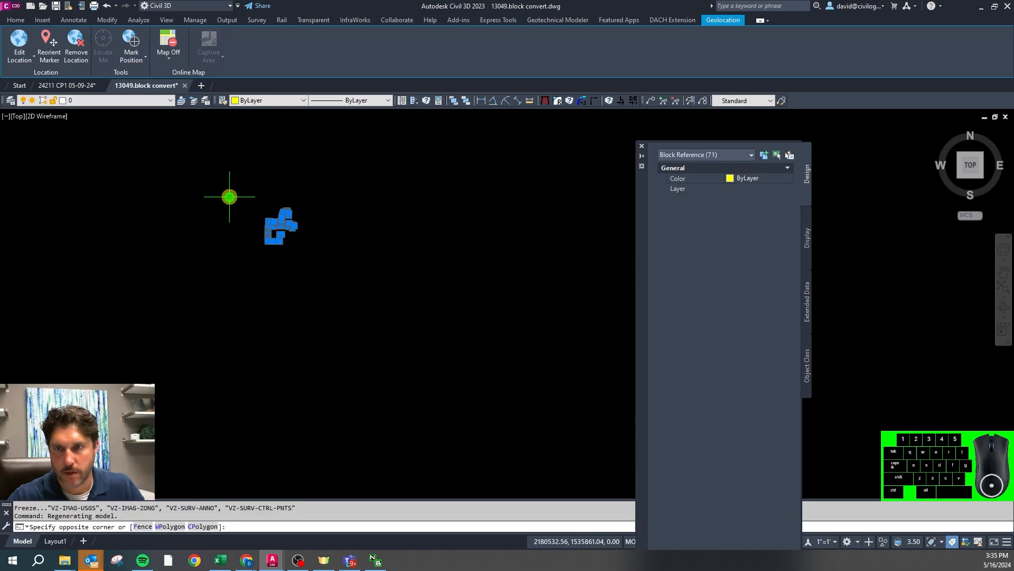
click(117, 100)
drag(170, 170, 173, 319)
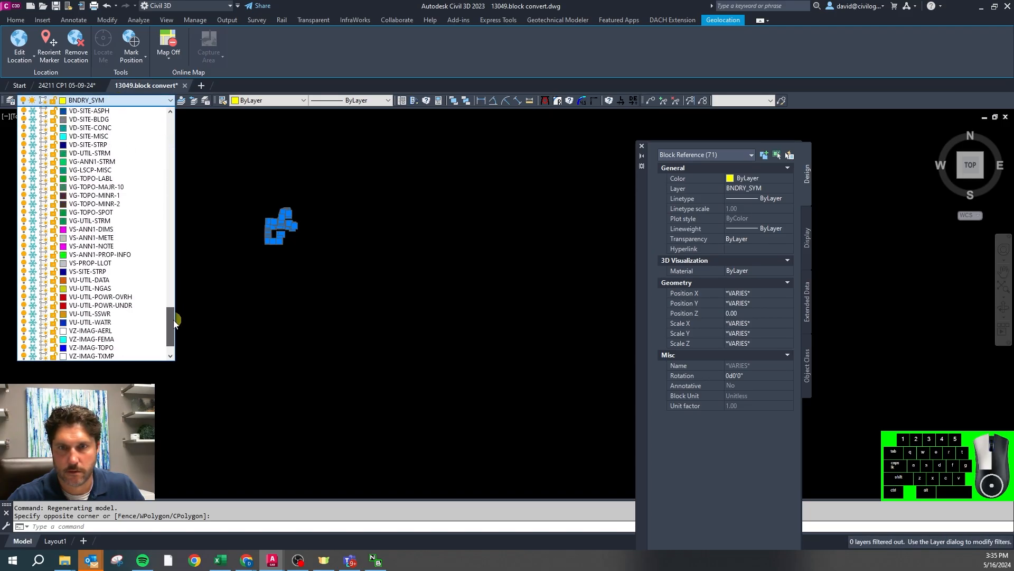
scroll(124, 223, down, 1)
click(124, 223)
Thaw all the frozen layers to bring back the full survey drawing and clear the symbol selection
key(space)
text(zz)
key(space)
scroll(280, 238, up, 3)
scroll(277, 234, up, 7)
scroll(308, 279, down, 3)
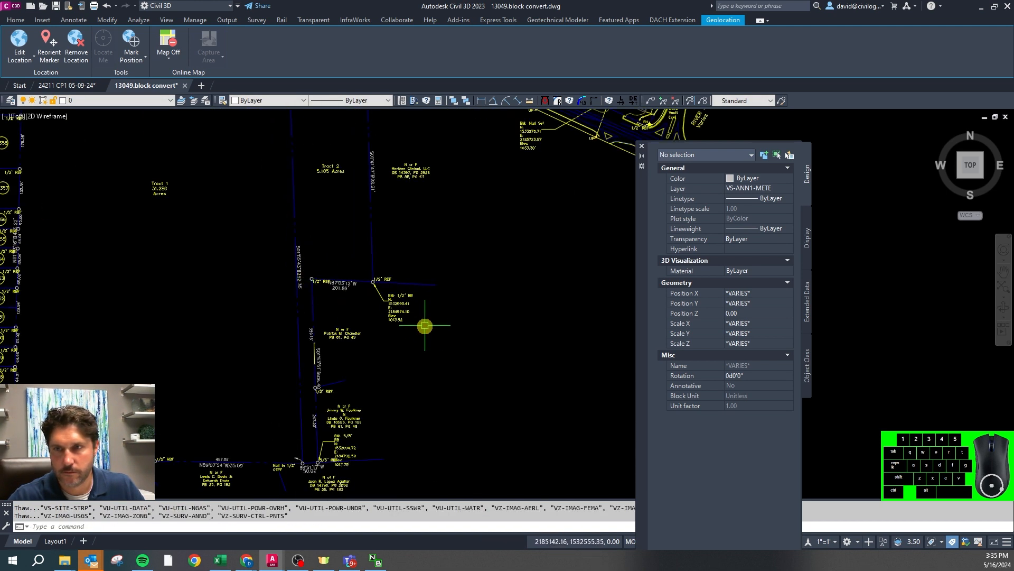
scroll(422, 321, down, 2)
key(Escape)
middle_click(446, 289)
key(l)
key(a)
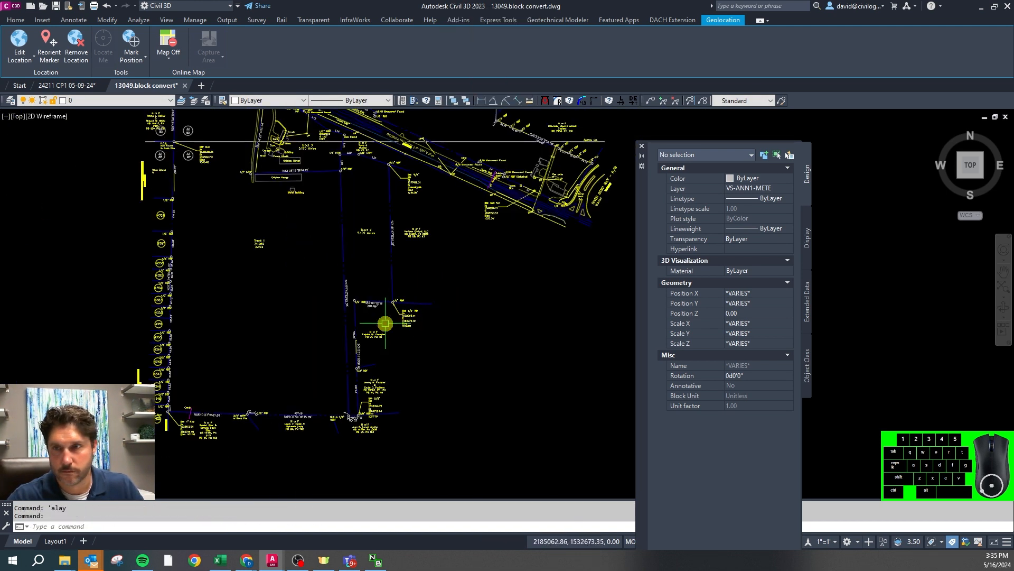
Reassign the two magenta creek polylines near the Creek label below lot 60 to the VA-CHAN-WATR layer
scroll(393, 285, down, 2)
scroll(397, 261, up, 3)
scroll(402, 222, down, 2)
scroll(459, 171, up, 5)
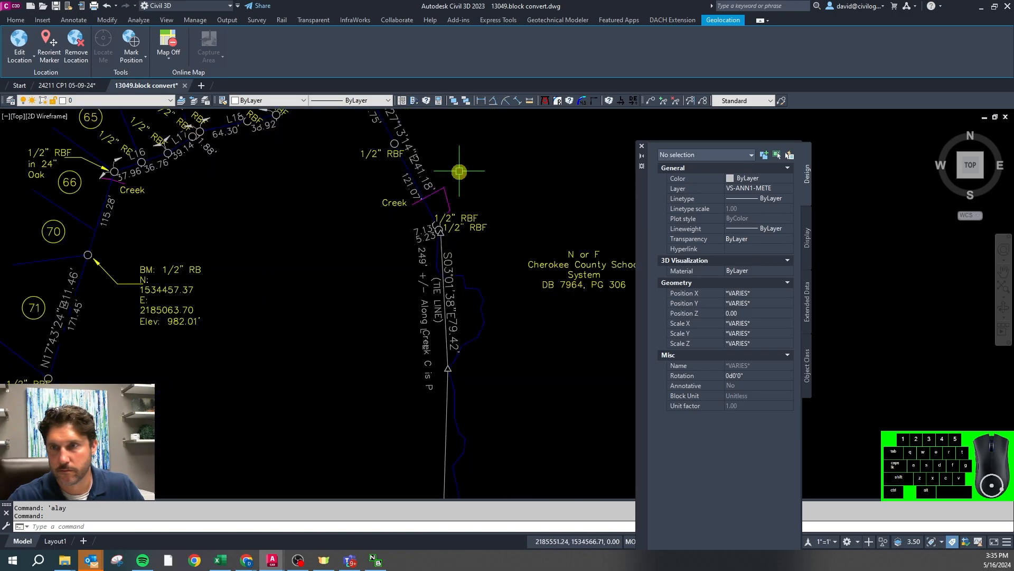
scroll(460, 171, up, 5)
click(419, 233)
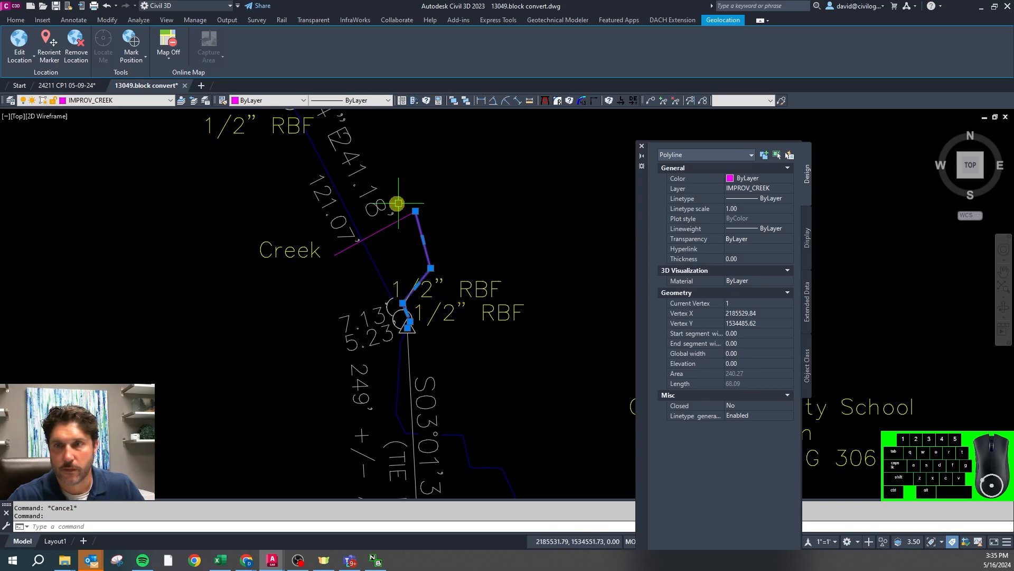
click(400, 221)
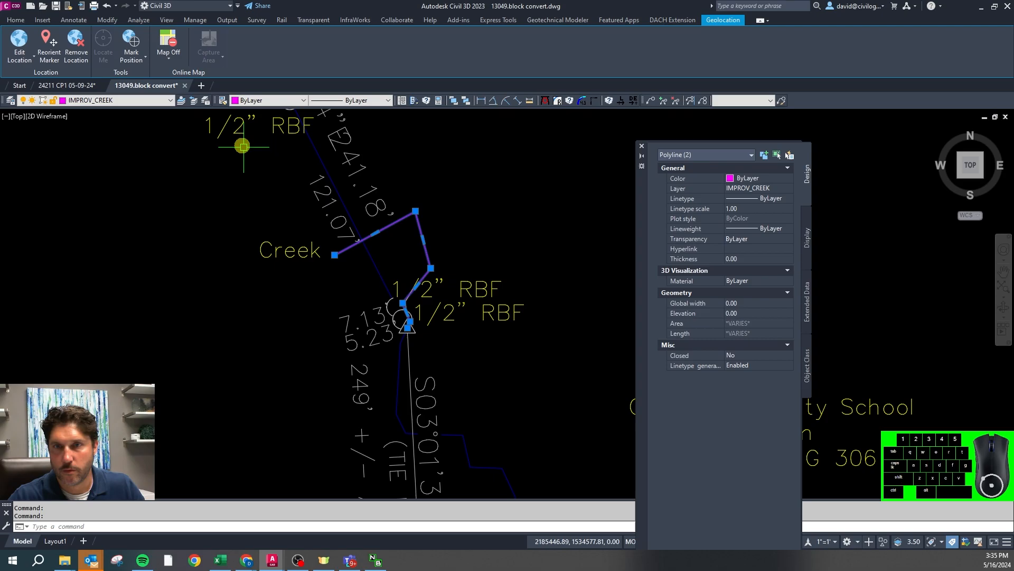
click(150, 100)
scroll(171, 275, down, 2)
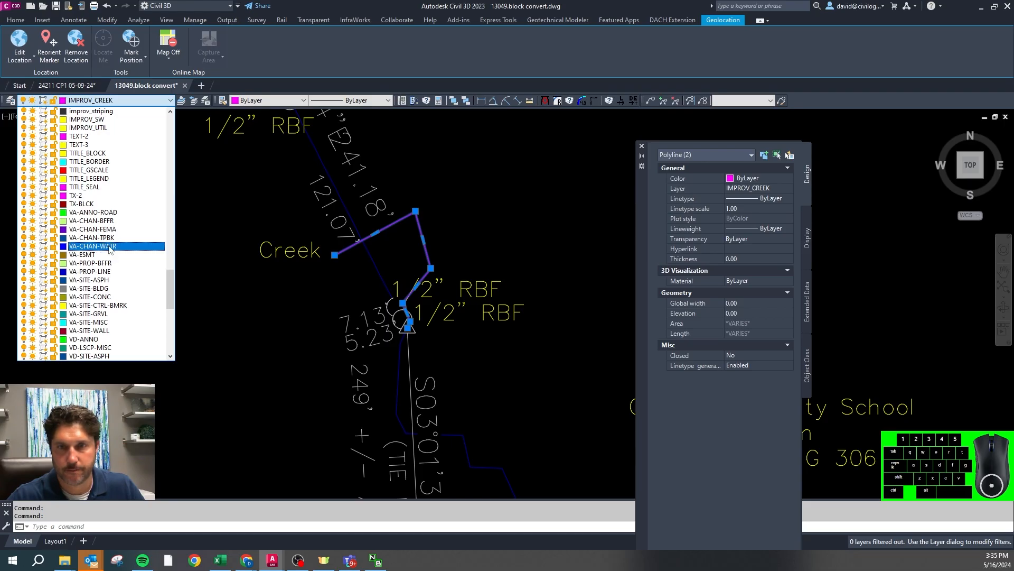
click(109, 247)
key(Escape)
Isolate the BNDRY_DESC layer by picking the lot 61 label
scroll(371, 206, down, 5)
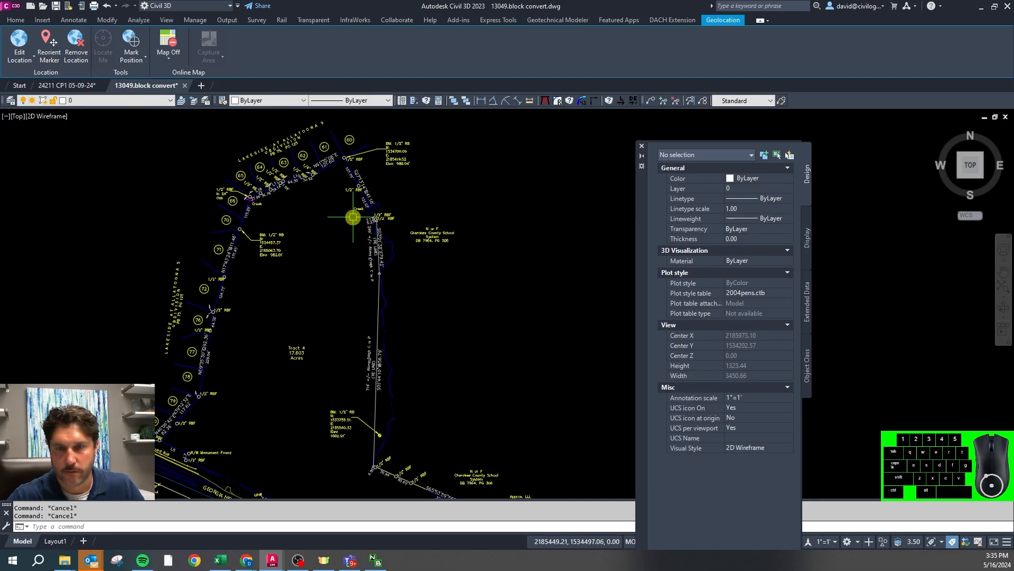
scroll(327, 135, up, 4)
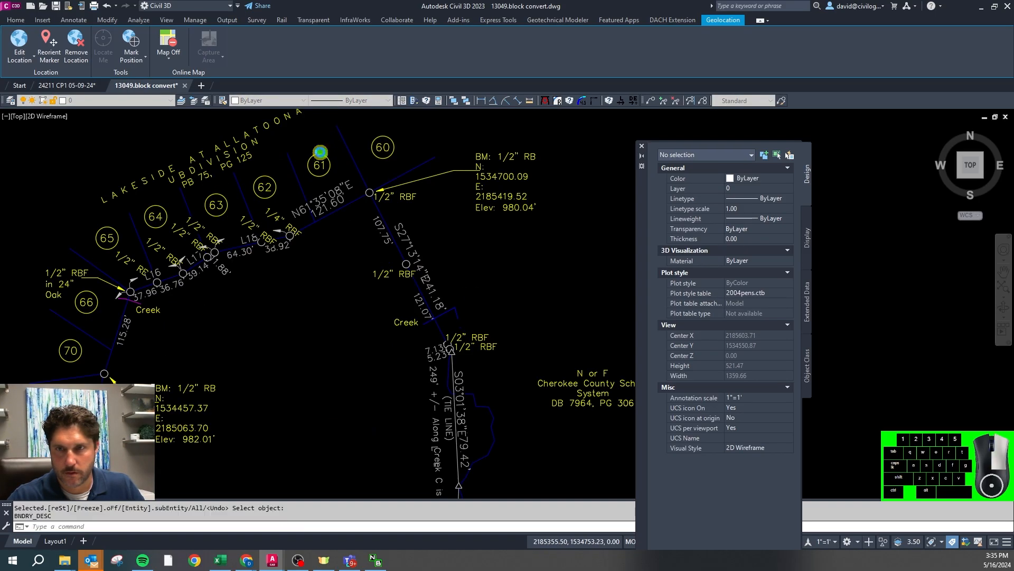
scroll(289, 233, down, 4)
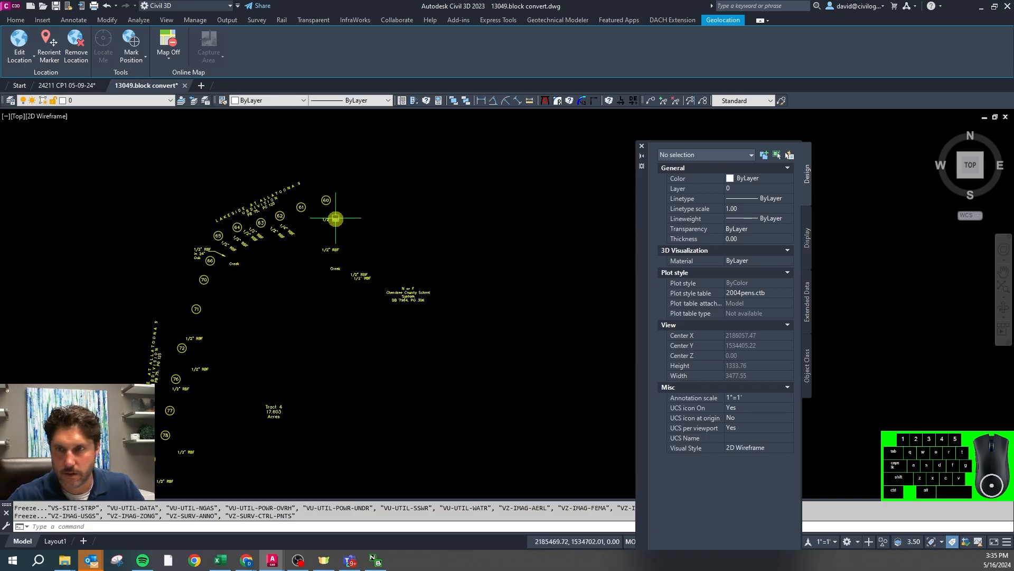
Select the RBF monument labels along lots 60 to 66, including the adjacent Creek label and the 1/2" RBF in 24" Oak note
scroll(336, 218, up, 4)
click(378, 204)
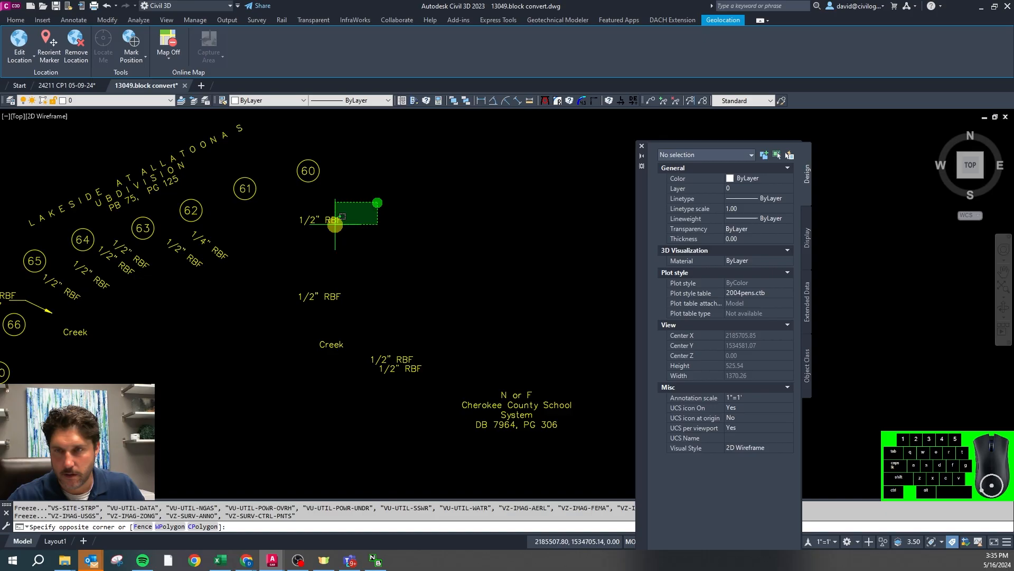
click(284, 366)
click(422, 390)
click(361, 336)
click(244, 283)
click(142, 215)
click(161, 287)
click(88, 231)
click(111, 300)
click(62, 277)
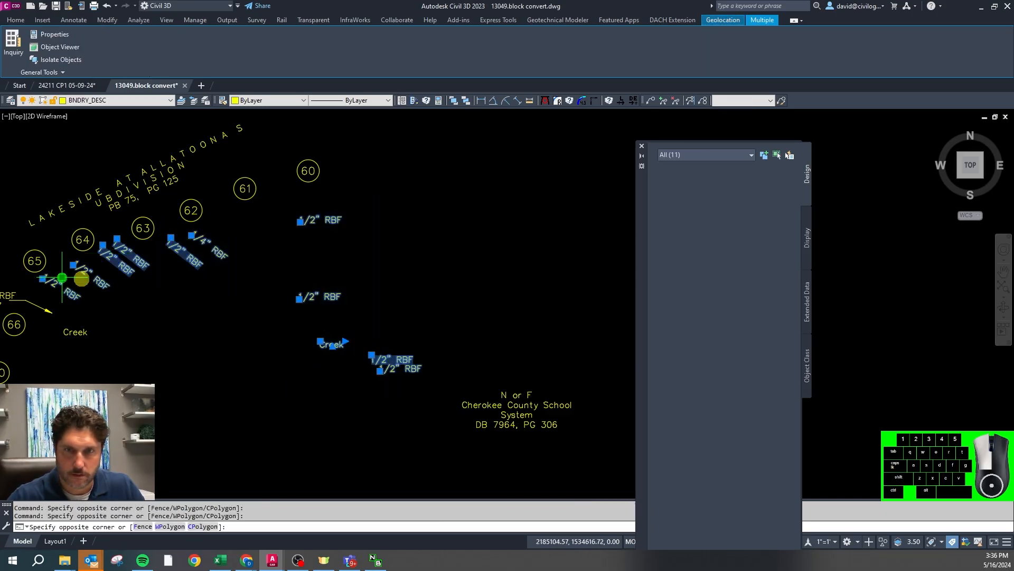
scroll(370, 242, down, 4)
scroll(214, 273, up, 6)
click(190, 285)
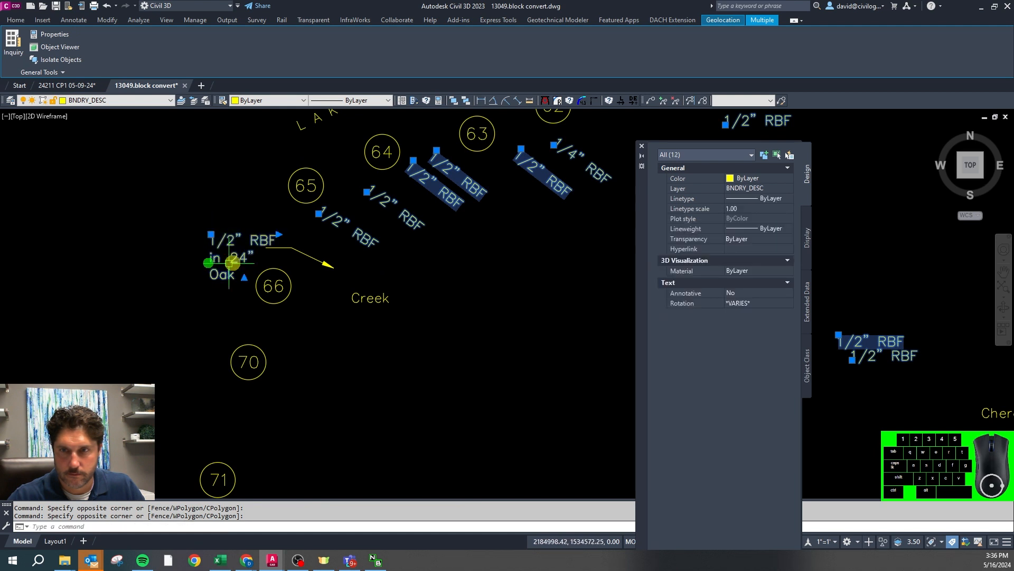
Add the 1/2" RBF labels beside lots 72 and 76 to the selection
scroll(379, 195, down, 3)
scroll(344, 322, up, 4)
click(342, 322)
click(289, 378)
scroll(369, 285, down, 5)
scroll(364, 340, up, 3)
click(335, 317)
click(301, 367)
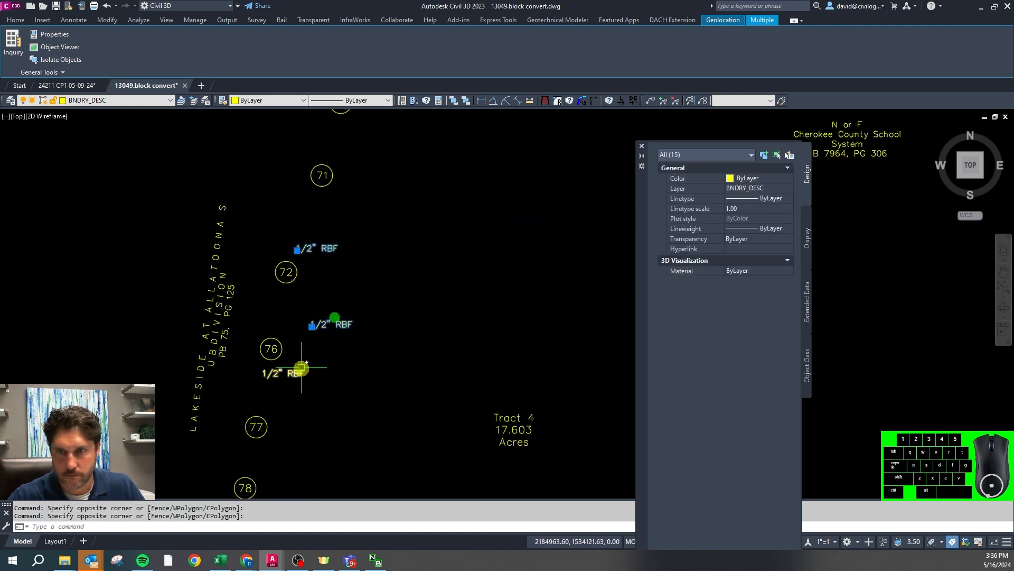
Add the 1/2" RBF labels beside lots 78 to 80 and the nearby 1/2" RBS label to the selection
scroll(412, 310, down, 8)
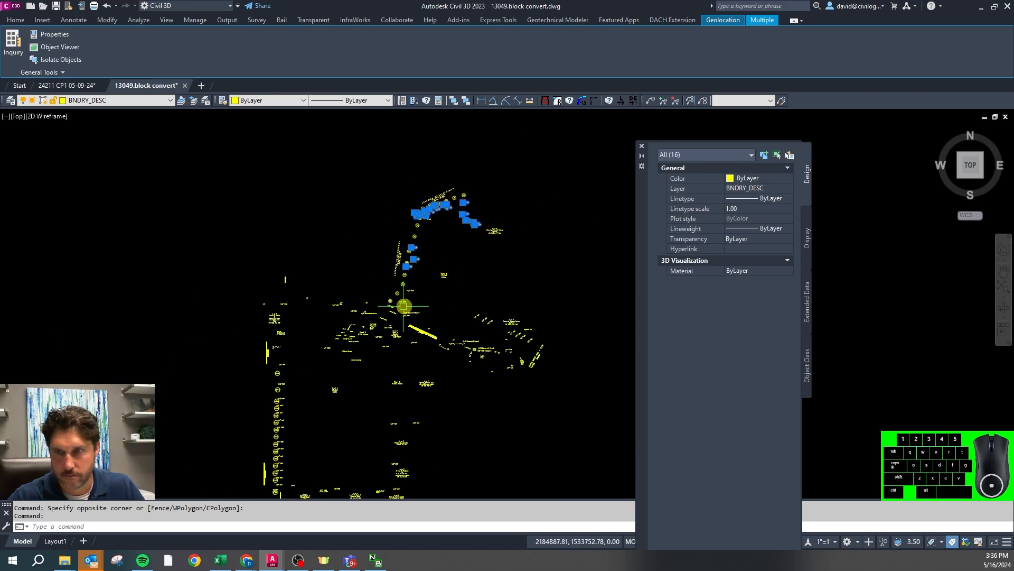
scroll(407, 298, up, 10)
scroll(418, 249, down, 3)
click(407, 198)
click(345, 289)
click(277, 313)
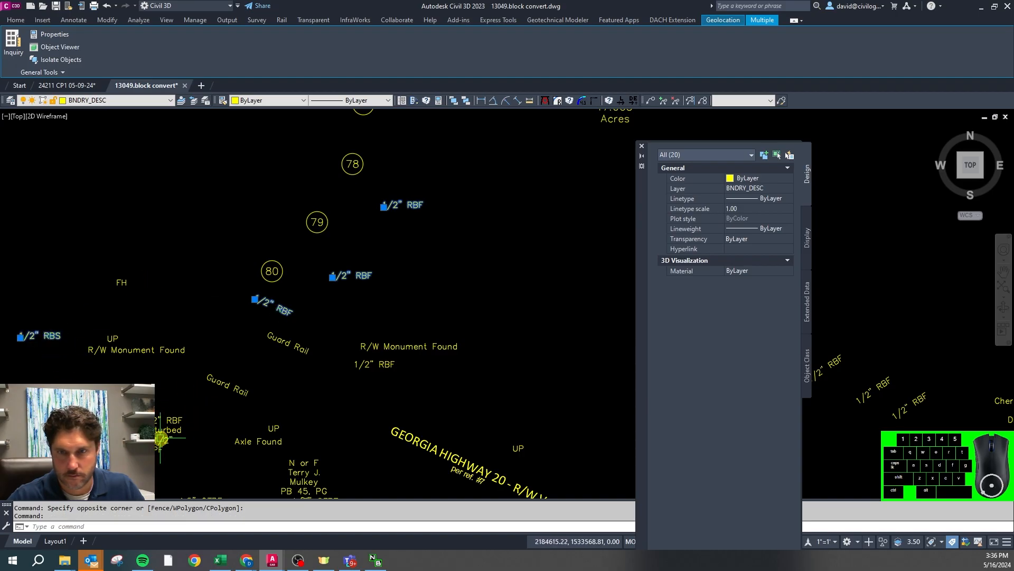
Add the 1/2" RBF Disturbed @ 1/2" OTPF note and the 1/2" RBS label beside the 18" FES to the selection
scroll(341, 323, down, 2)
scroll(227, 426, up, 2)
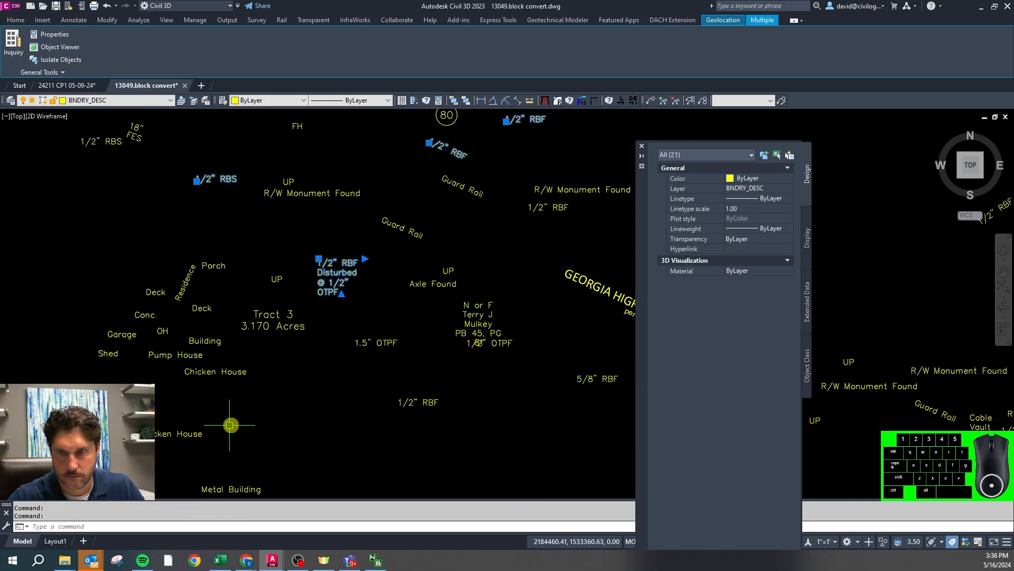
scroll(321, 342, down, 2)
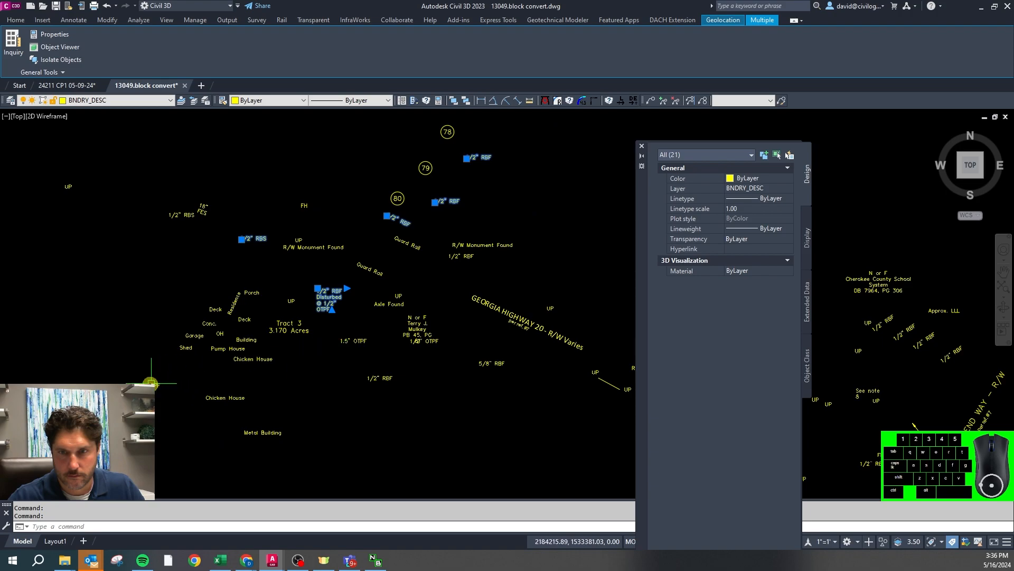
click(183, 217)
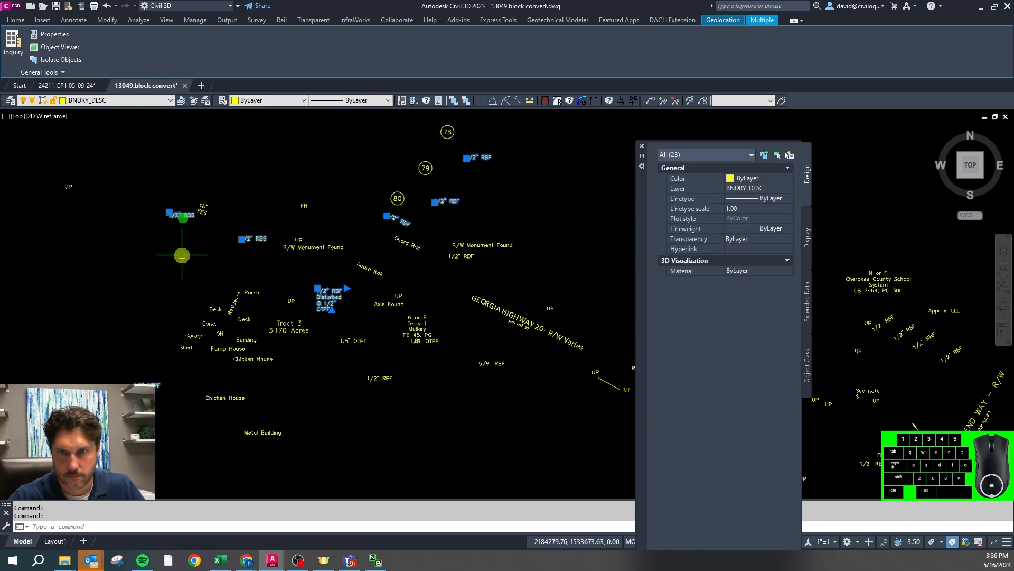
Add the 1" Rod Found note and the 1/2" RBF labels beside lots 4344 to 4346 to the selection
scroll(206, 206, down, 3)
scroll(79, 225, up, 6)
click(233, 171)
scroll(248, 249, down, 3)
scroll(294, 344, up, 6)
click(358, 234)
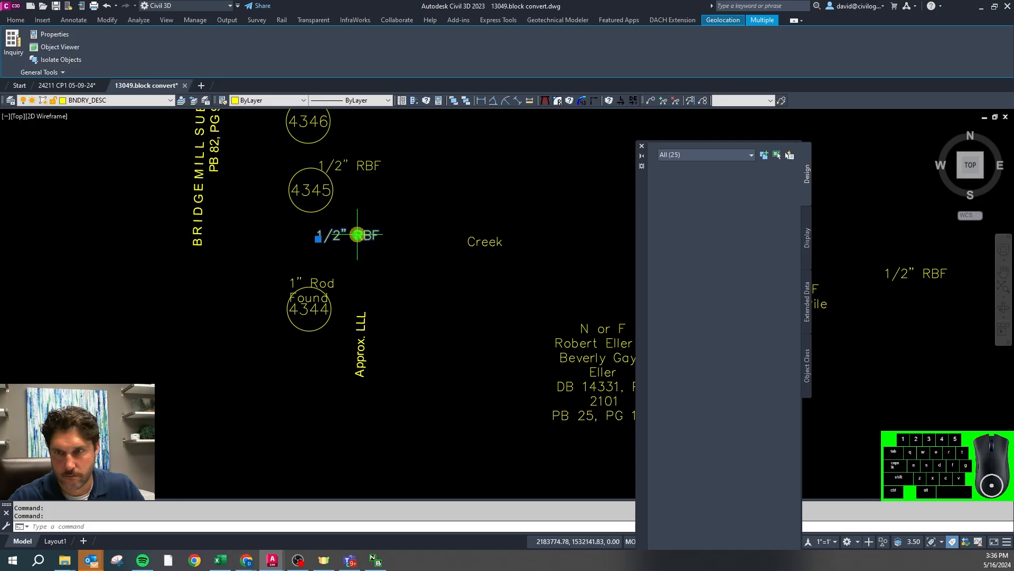
click(363, 165)
Add the 3/4" OTPF in Rock Pile note and the 1/2" RBF label beside it to the selection
scroll(142, 315, down, 4)
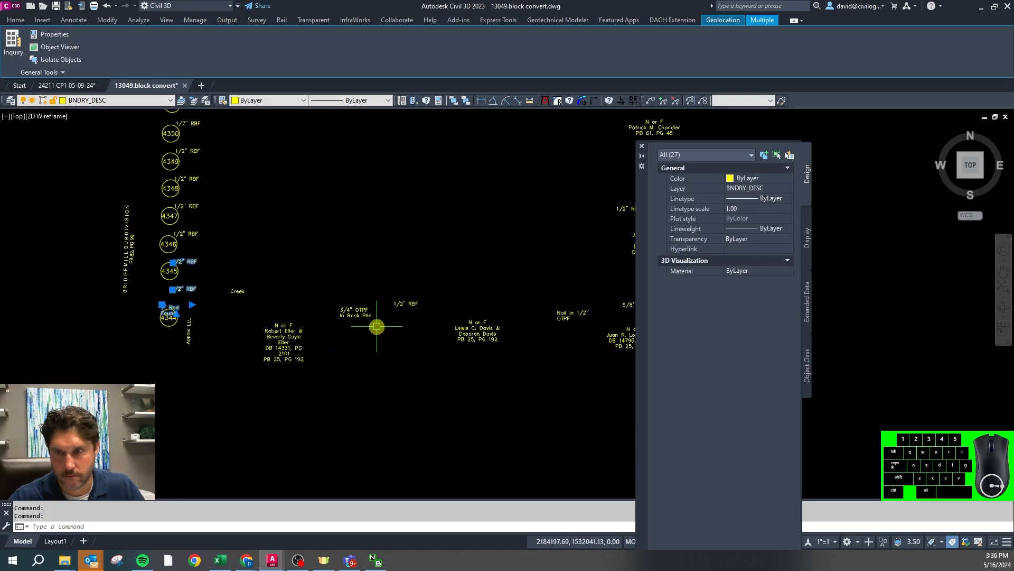
scroll(391, 311, up, 3)
click(288, 262)
scroll(64, 303, down, 2)
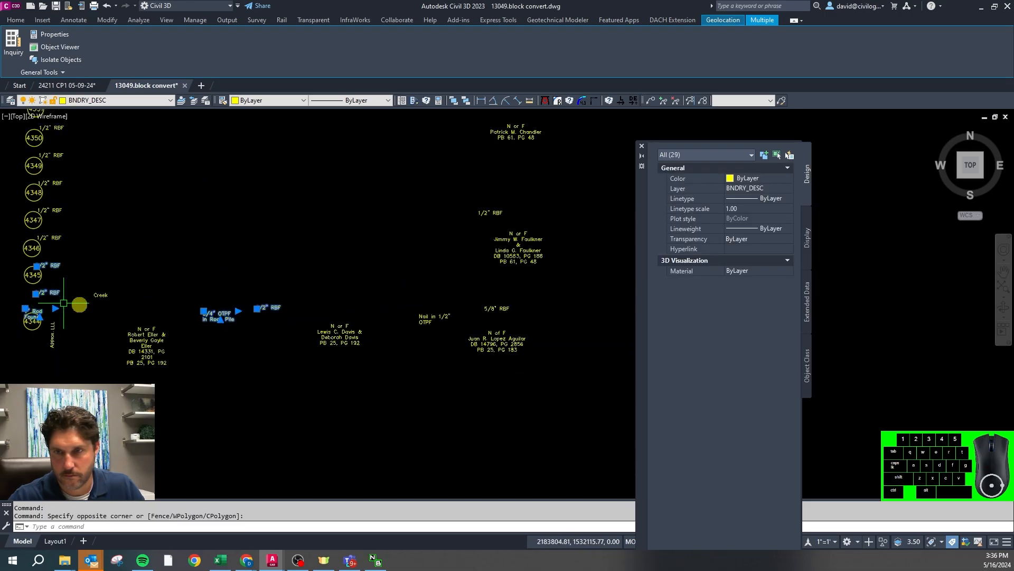
Add the Nail in 1/2" OTPF note and the 5/8" RBF label east of it to the selection
scroll(478, 302, up, 2)
click(505, 326)
click(471, 303)
click(439, 297)
click(373, 352)
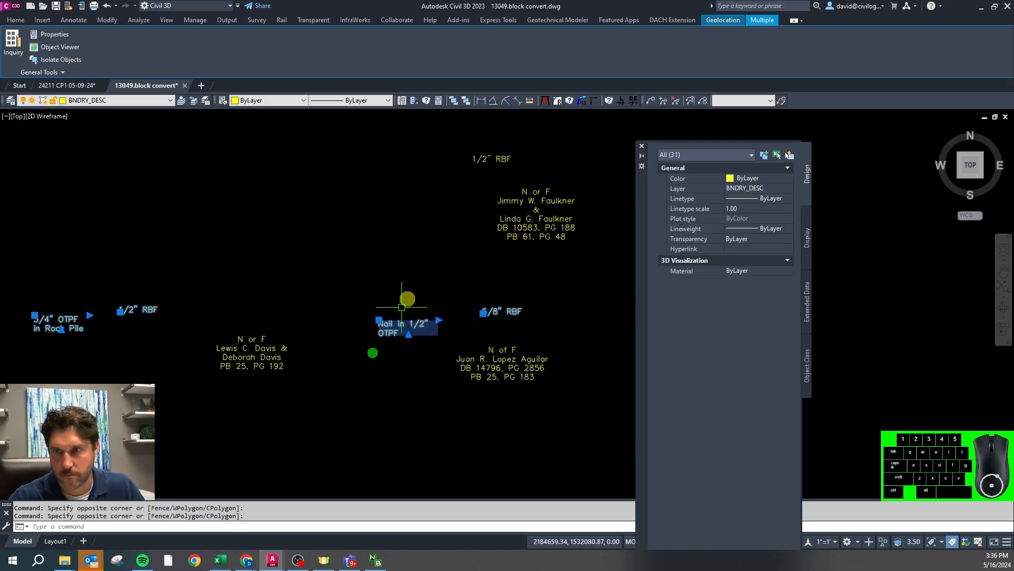
Add the 1/2" RBF label above the DB 10583, PG 188 owner note and the monument labels north of it to the selection
scroll(232, 343, down, 2)
scroll(356, 165, up, 2)
click(415, 211)
click(240, 184)
Add the four 1/2" RBF labels below the Cherokee County School System note and the one beside the FH label near River Bend Way to the selection
scroll(103, 417, down, 3)
scroll(264, 285, up, 3)
click(370, 276)
click(454, 182)
click(405, 157)
click(397, 151)
click(383, 141)
scroll(402, 299, down, 1)
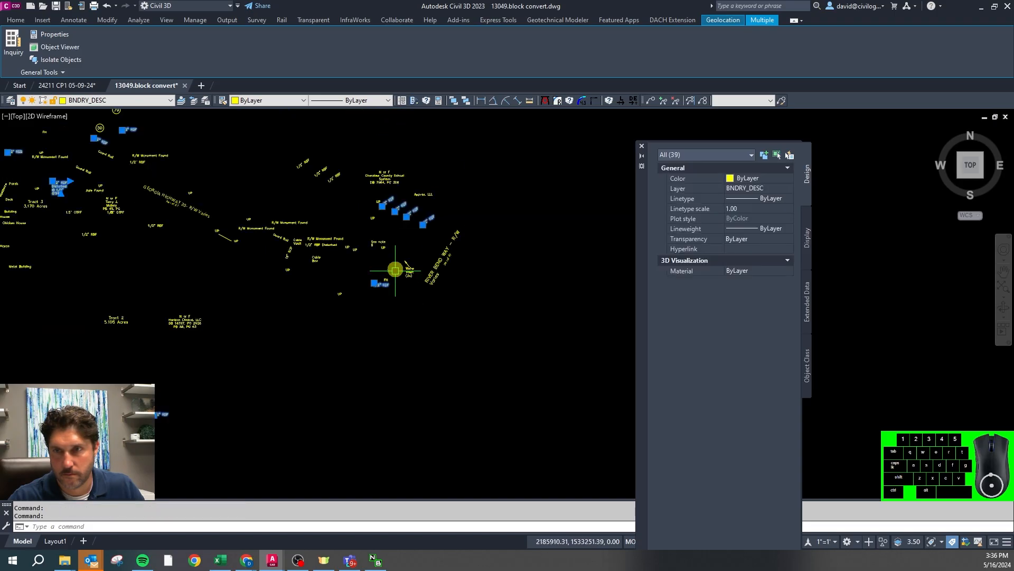
Add the three slanted 1/2" RBF labels, the 1/2" RBF Disturbed label and the three R/W Monument Found labels near the cable vault to the selection
scroll(365, 139, up, 5)
scroll(493, 236, down, 5)
scroll(414, 268, up, 1)
click(404, 278)
click(310, 222)
scroll(328, 364, up, 4)
scroll(406, 374, down, 2)
click(267, 287)
click(195, 303)
scroll(377, 275, down, 1)
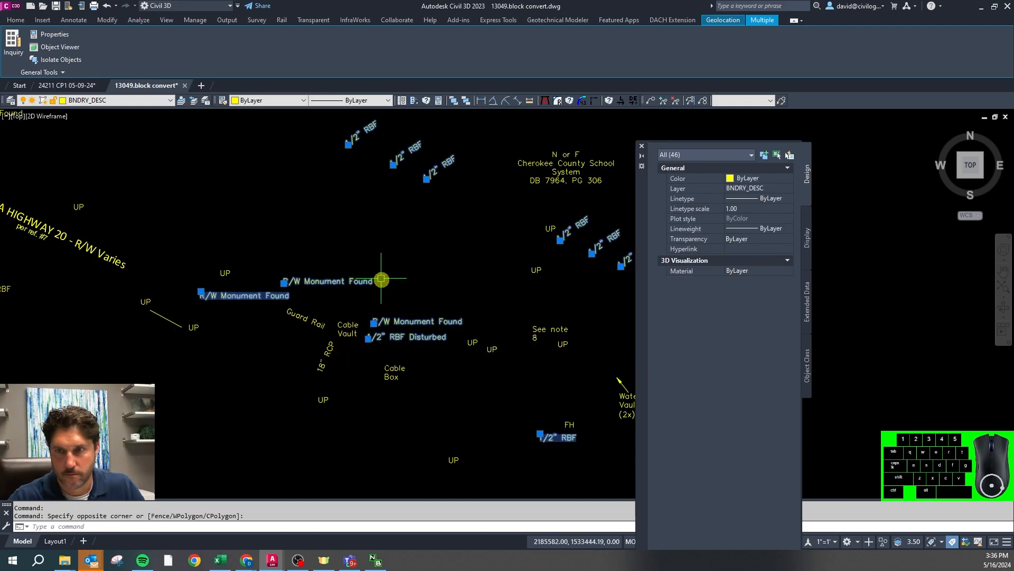
Add the 5/8" RBF, 1/2" RBF and 1.5" OTPF labels between Tract 3 and Georgia Highway 20 to the selection
scroll(376, 276, down, 2)
click(73, 291)
middle_drag(14, 264, 256, 286)
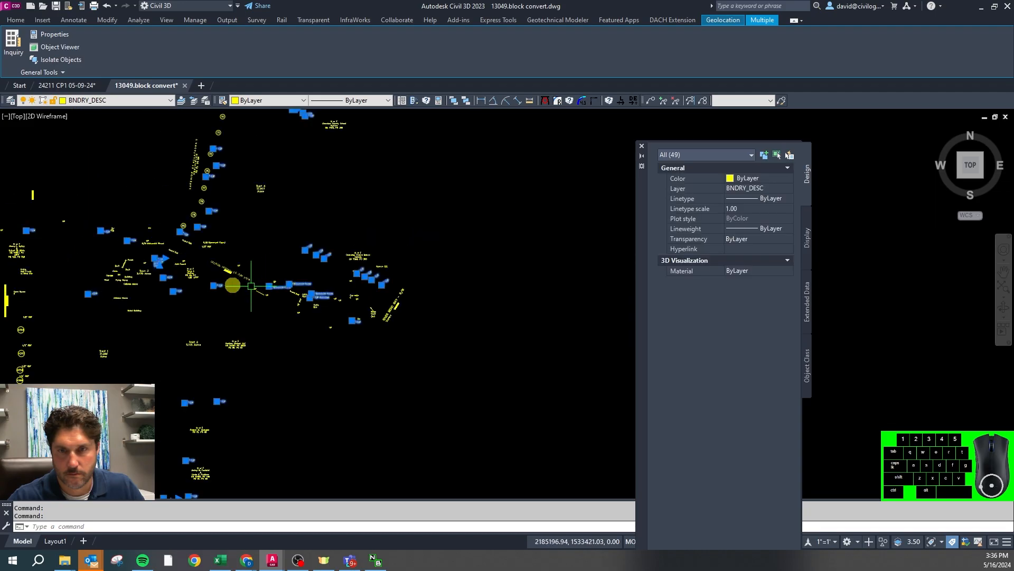
scroll(77, 355, up, 2)
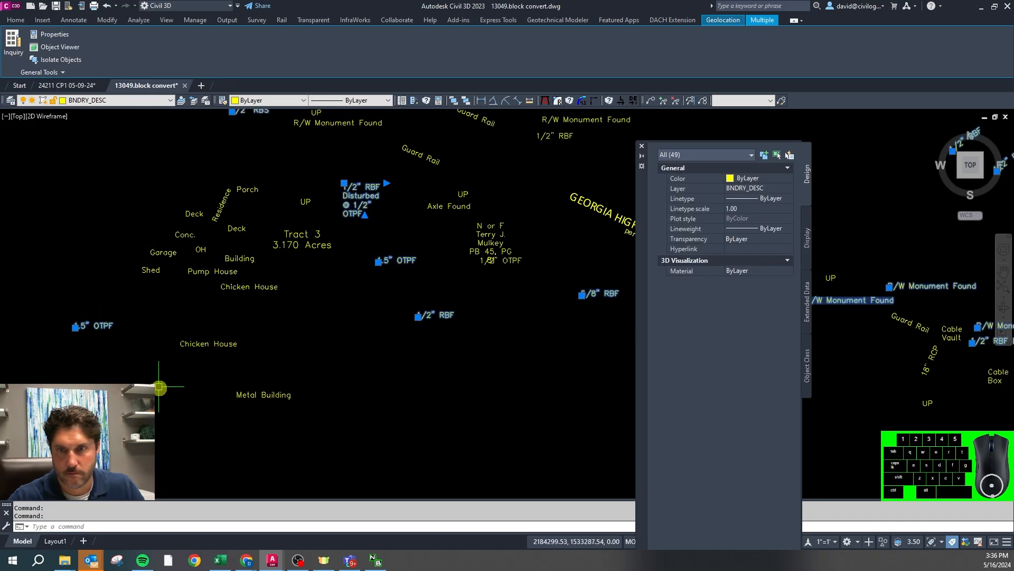
Add the two R/W Monument Found labels north of Tract 3 and the 1/2" RBF label beside the eastern one to the selection
scroll(315, 419, down, 5)
scroll(310, 306, up, 4)
click(531, 307)
scroll(300, 340, down, 4)
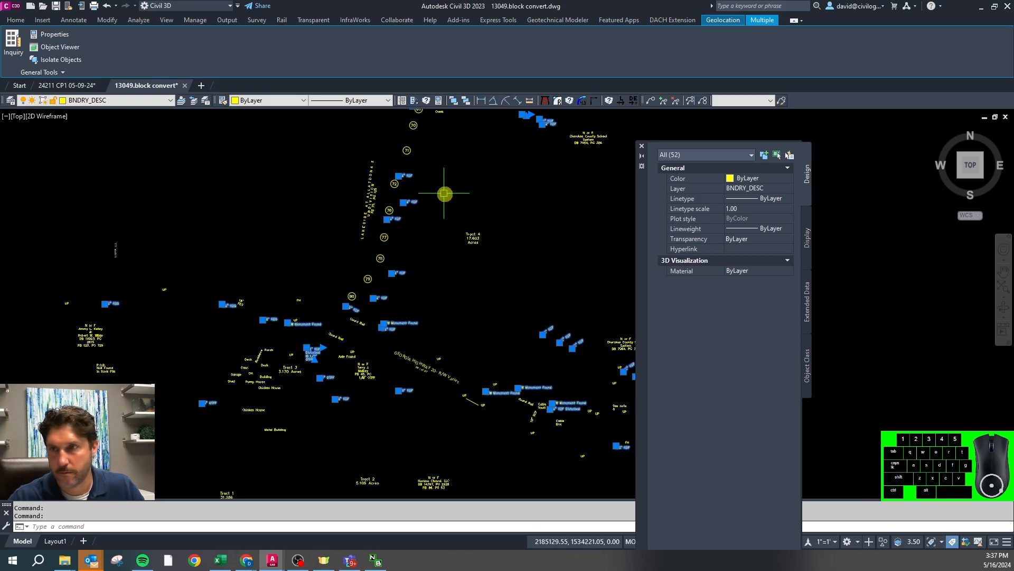
Assign the selected monument labels to the VS-ANN1-METE layer and clear the selection
click(145, 101)
drag(173, 145, 171, 331)
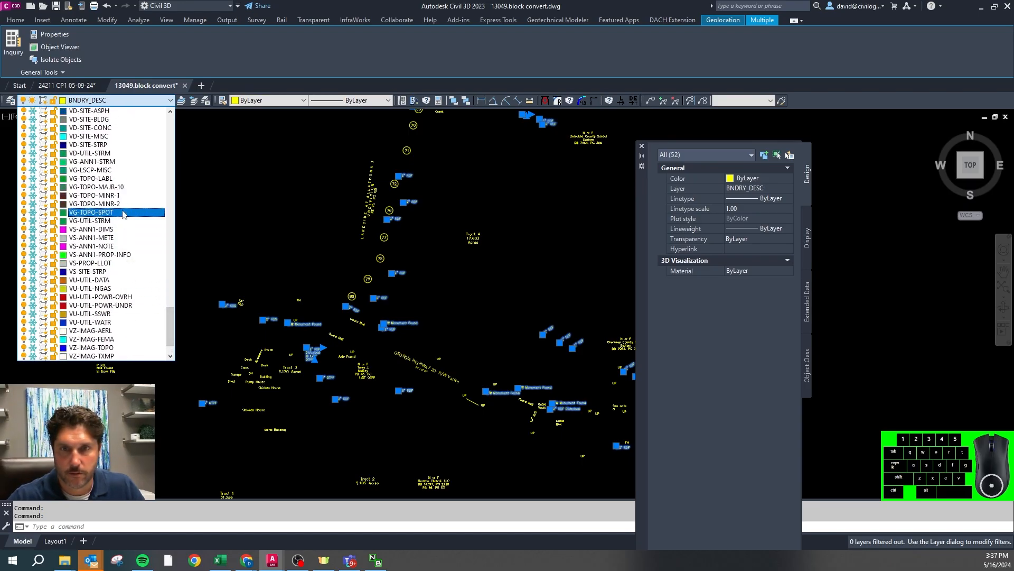
click(114, 241)
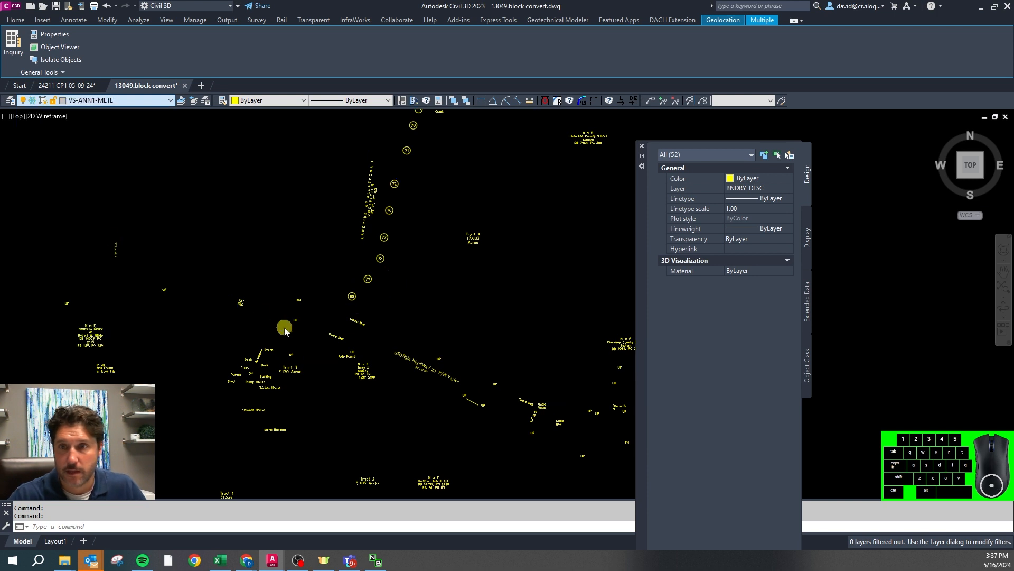
key(Return)
Select the circled lot numbers from 80 up to 65 and the vertical Lakeside at Allatoona Subdivision label
click(401, 299)
click(349, 274)
scroll(370, 236, up, 2)
click(430, 319)
click(319, 143)
scroll(373, 402, down, 2)
click(437, 301)
click(388, 186)
Add circled lot numbers 61 to 64 and the slanted Lakeside at Allatoona Subdivision label to the selection
scroll(420, 204, up, 5)
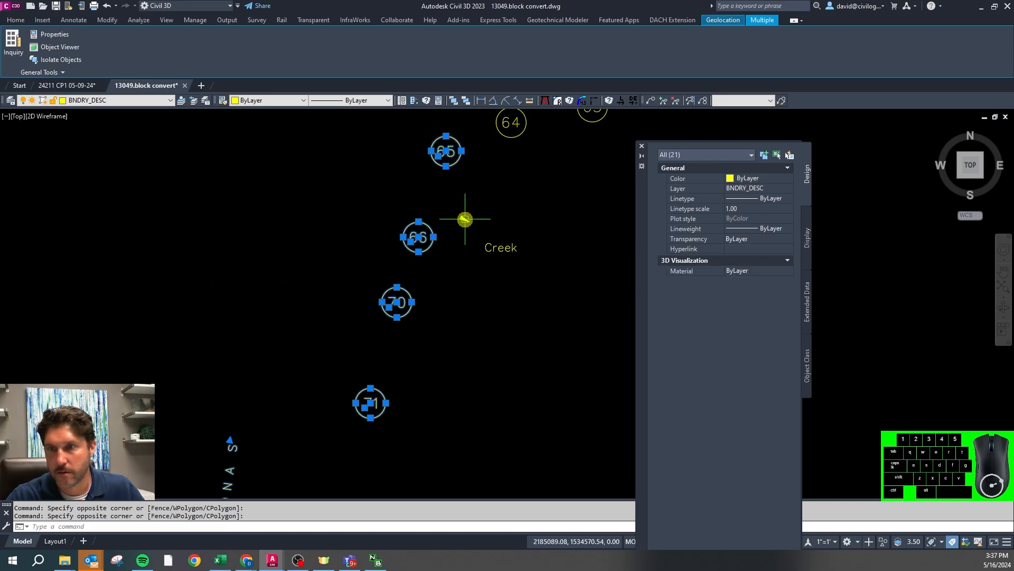
scroll(404, 266, down, 2)
click(588, 204)
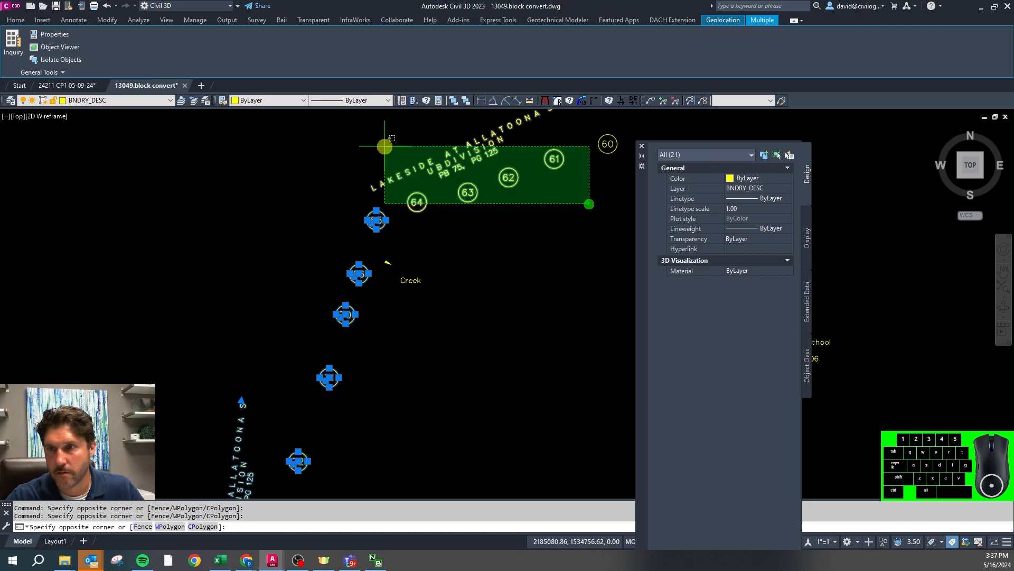
click(372, 141)
Add the Tract 4 acreage label and the Cherokee County School System owner notes to the selection
scroll(295, 190, down, 3)
click(337, 177)
click(442, 278)
scroll(329, 264, down, 3)
scroll(380, 389, up, 3)
click(262, 262)
scroll(401, 380, up, 4)
scroll(327, 208, down, 2)
scroll(385, 264, down, 3)
scroll(424, 384, up, 4)
scroll(408, 348, down, 2)
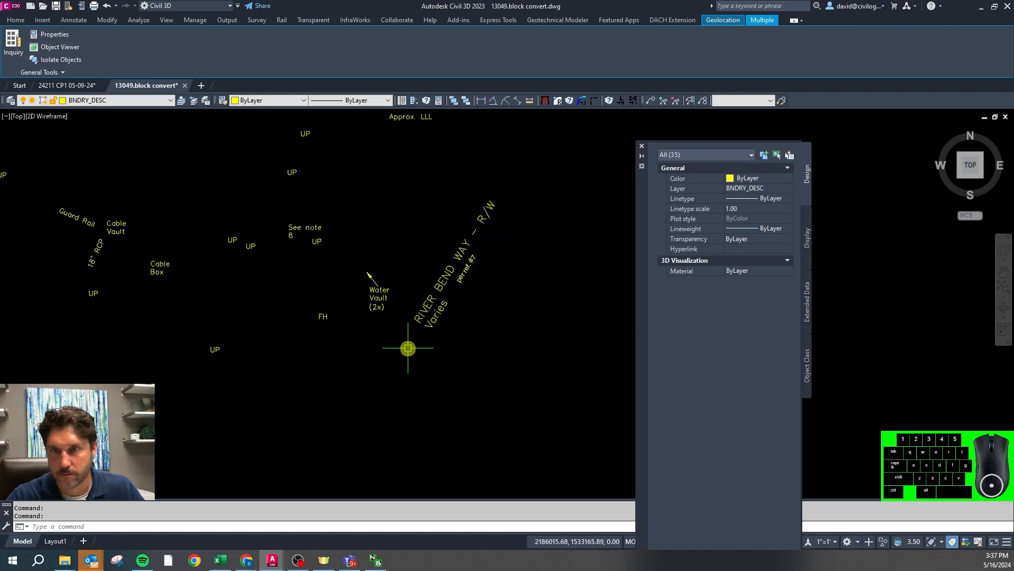
Add the Tract 2 acreage label and the Horizon Clinical, LLC owner note to the selection
scroll(417, 278, down, 6)
scroll(158, 249, up, 4)
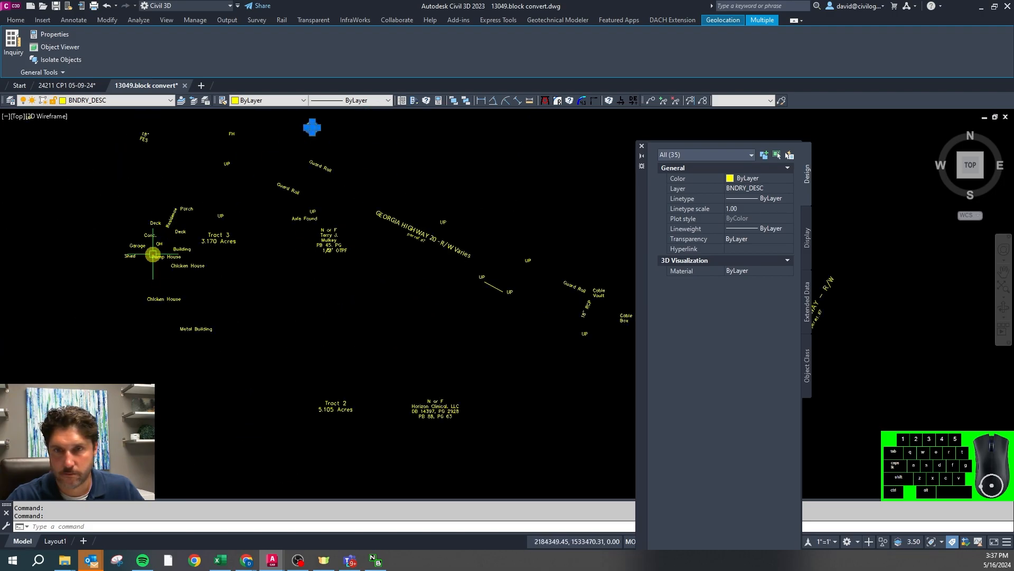
click(439, 439)
click(318, 380)
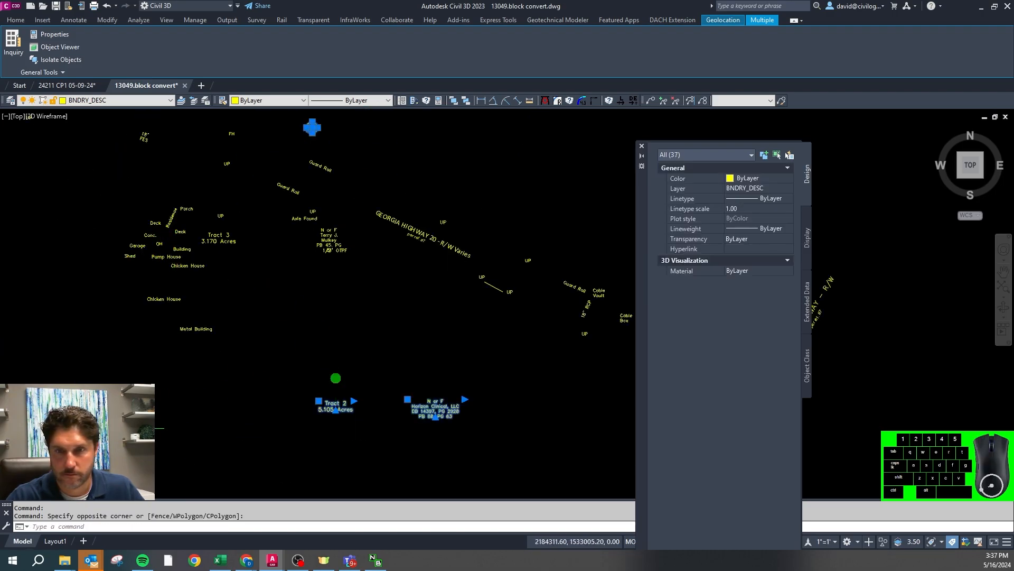
Add the owner note above the P.O.B. note, the Tract 1 acreage label and the vertical label north of lot 4358 to the selection
scroll(363, 361, down, 3)
scroll(180, 290, up, 5)
click(170, 296)
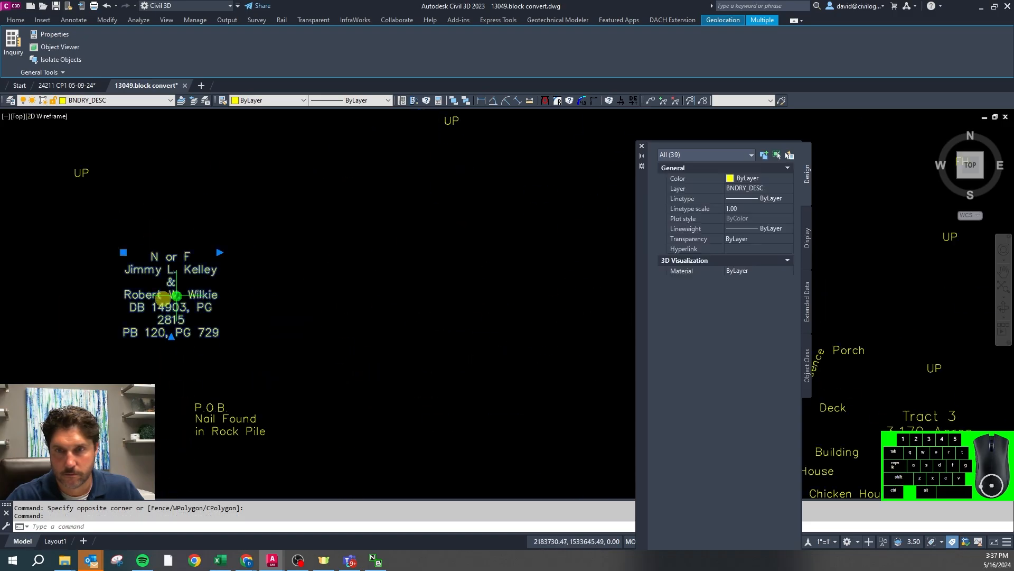
scroll(275, 212, down, 3)
scroll(252, 384, up, 2)
click(210, 375)
click(185, 363)
Add circled lot numbers 4345 to 4351 to the selection, leaving out their 1/2" RBF labels
scroll(312, 259, down, 4)
scroll(294, 346, up, 3)
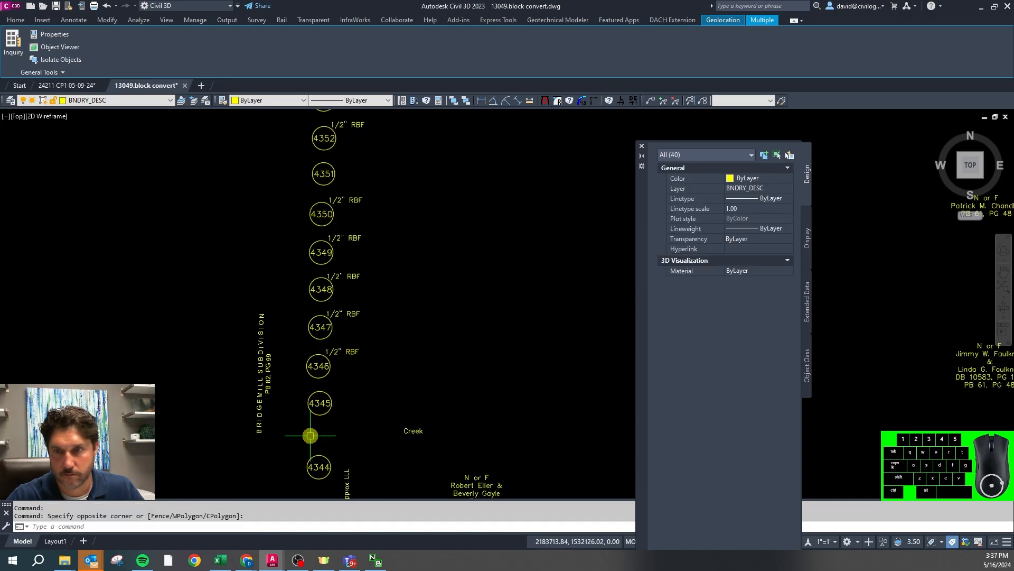
click(321, 425)
click(293, 157)
scroll(347, 370, down, 2)
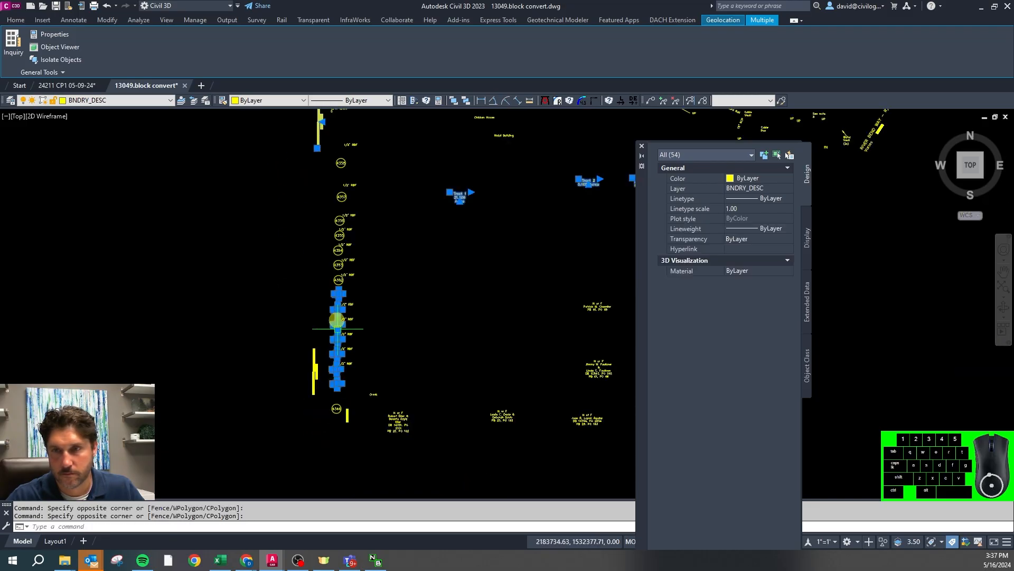
Add circled lot numbers 4352 to 4358 to the selection
scroll(329, 205, up, 2)
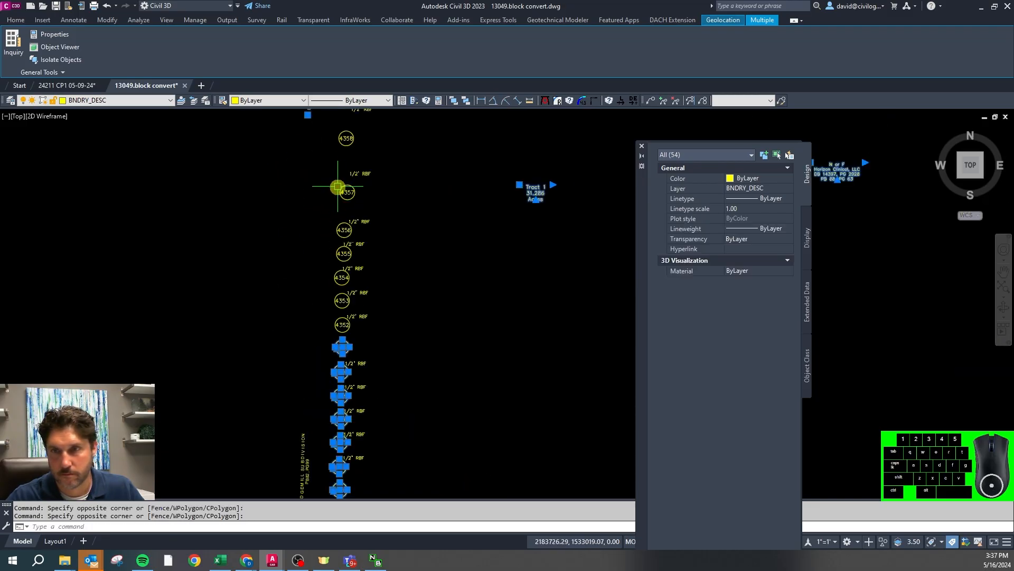
click(358, 156)
click(335, 137)
click(366, 210)
click(326, 338)
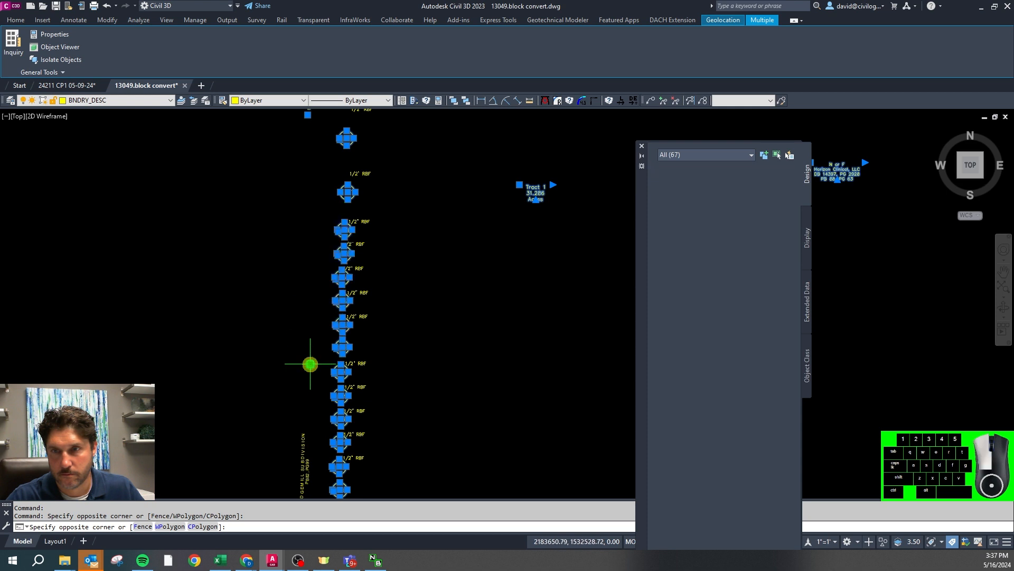
Add the vertical Bridgemill Subdivision label and circled lot number 4344 to the selection
scroll(282, 254, down, 2)
click(291, 338)
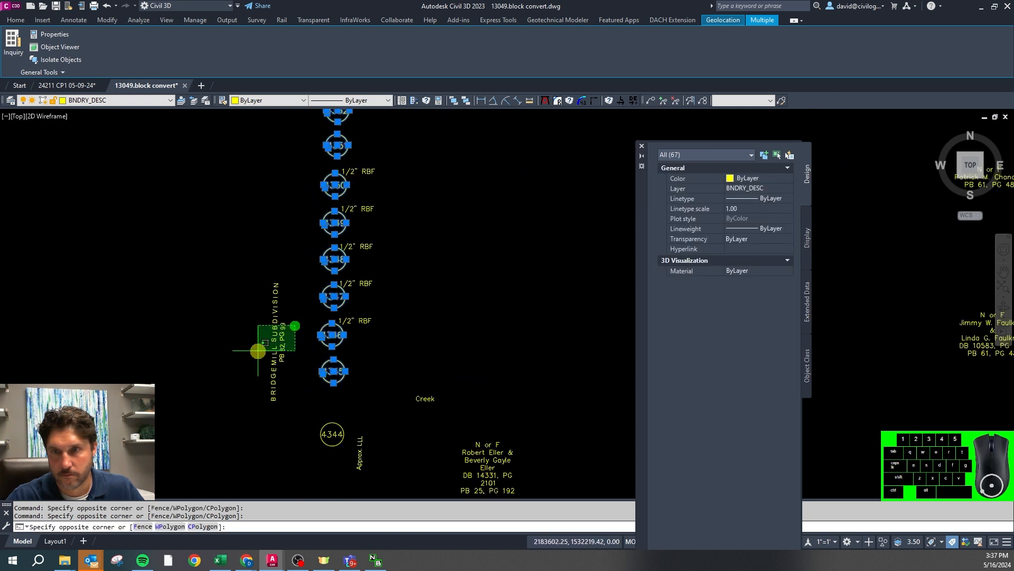
click(333, 423)
Add the five N or F owner notes along the southern and southeastern boundary to the selection
scroll(173, 347, down, 3)
click(389, 386)
click(477, 391)
click(486, 280)
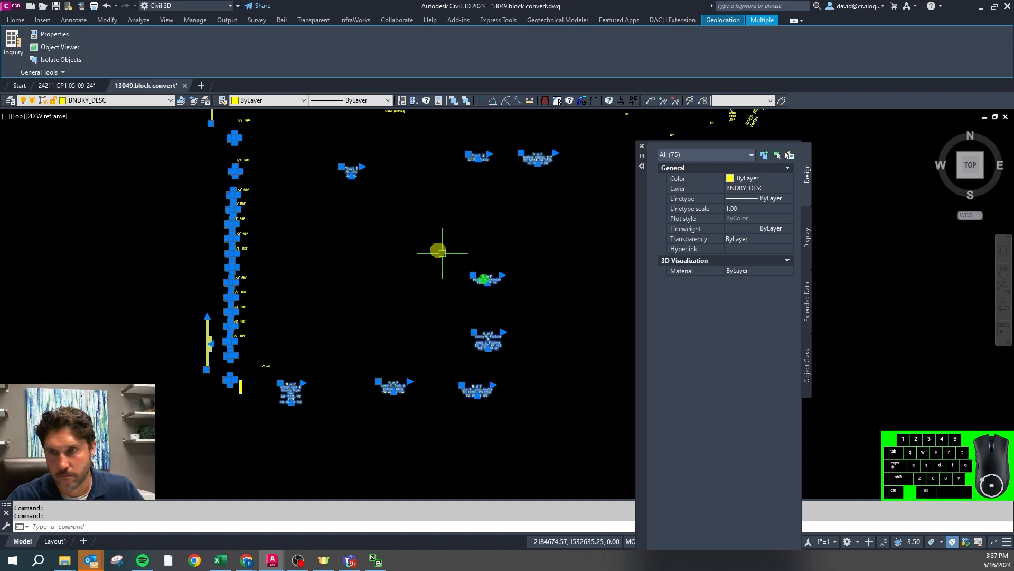
Assign the selected lot numbers, tract labels and owner notes to the VS-ANN1-PROP-INFO layer and clear the selection
click(168, 100)
drag(170, 114, 181, 298)
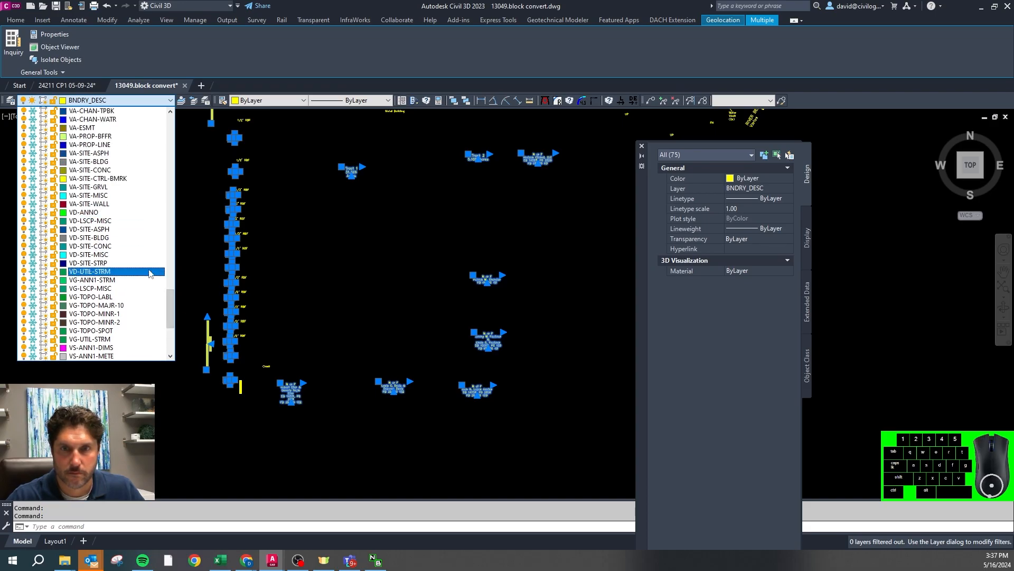
scroll(139, 252, down, 5)
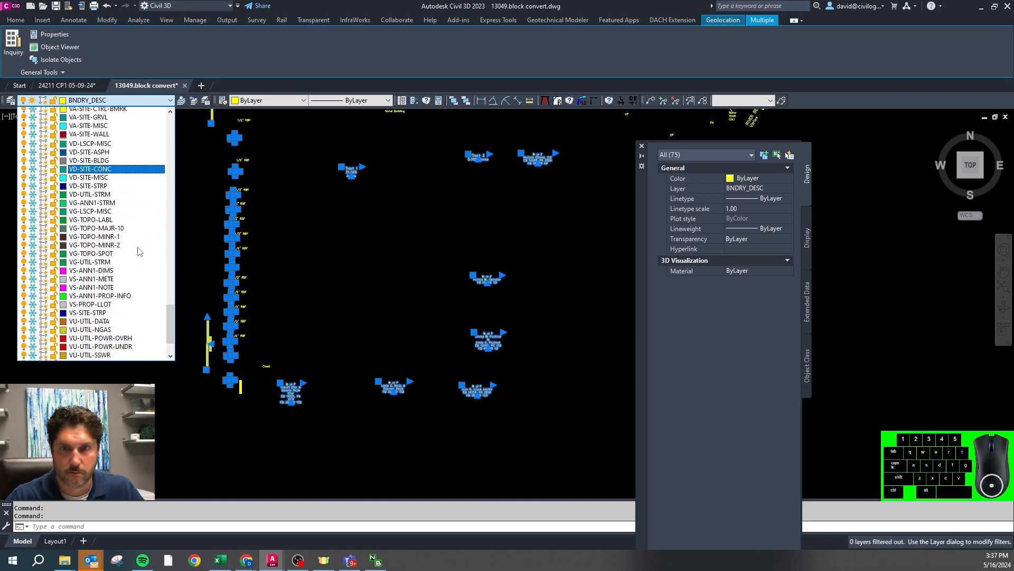
click(127, 246)
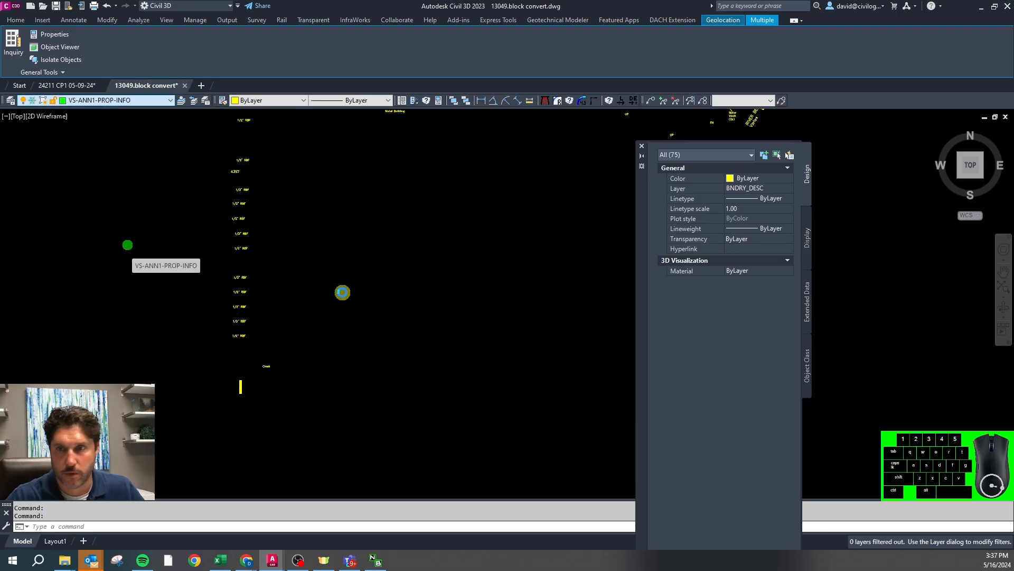
key(Return)
Select the remaining column of 1/2" RBF labels along the western boundary and assign them to the VS-ANN1-METE layer
scroll(256, 362, up, 2)
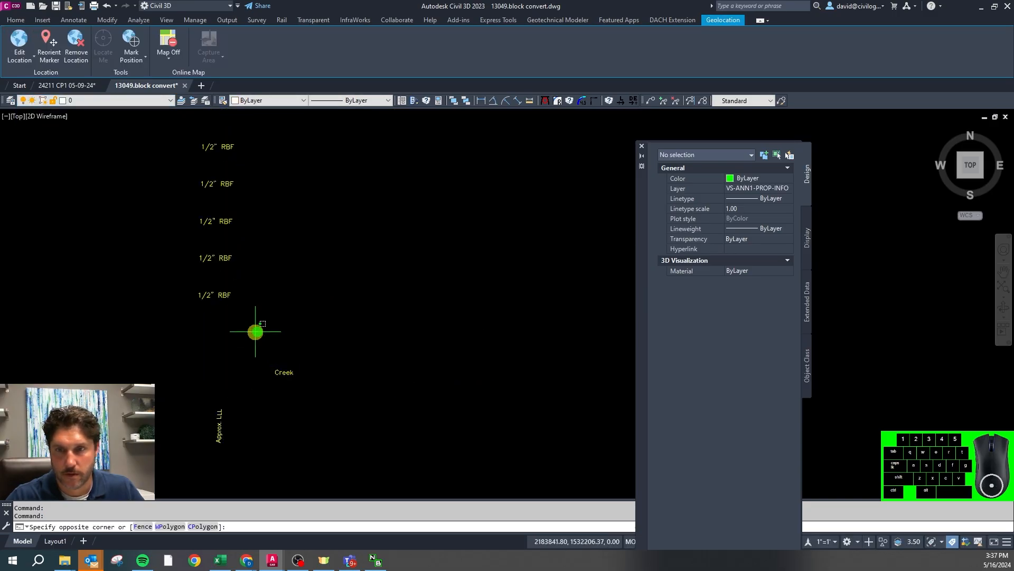
click(210, 130)
scroll(220, 139, up, 1)
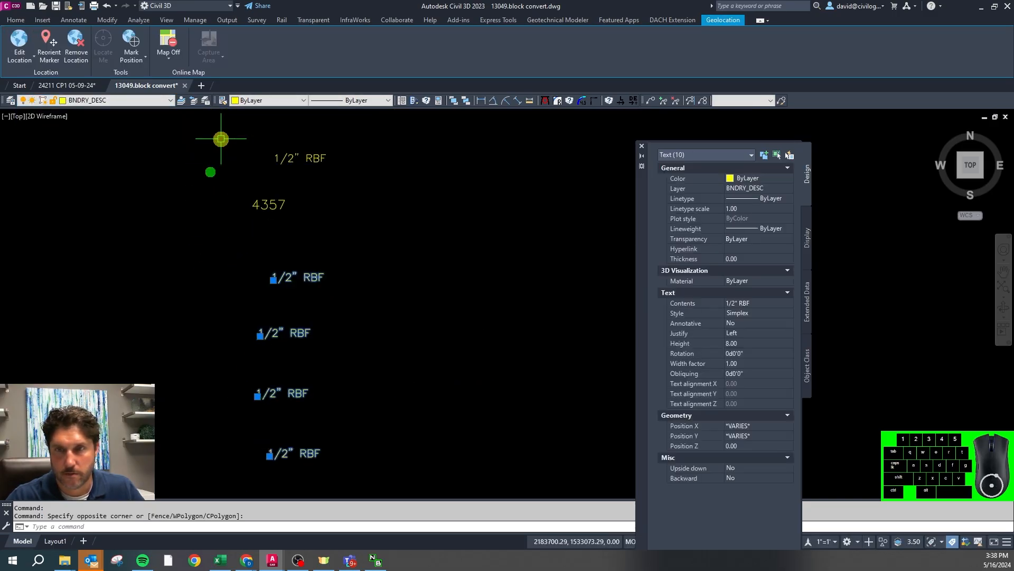
scroll(346, 266, down, 1)
click(325, 201)
scroll(277, 319, down, 2)
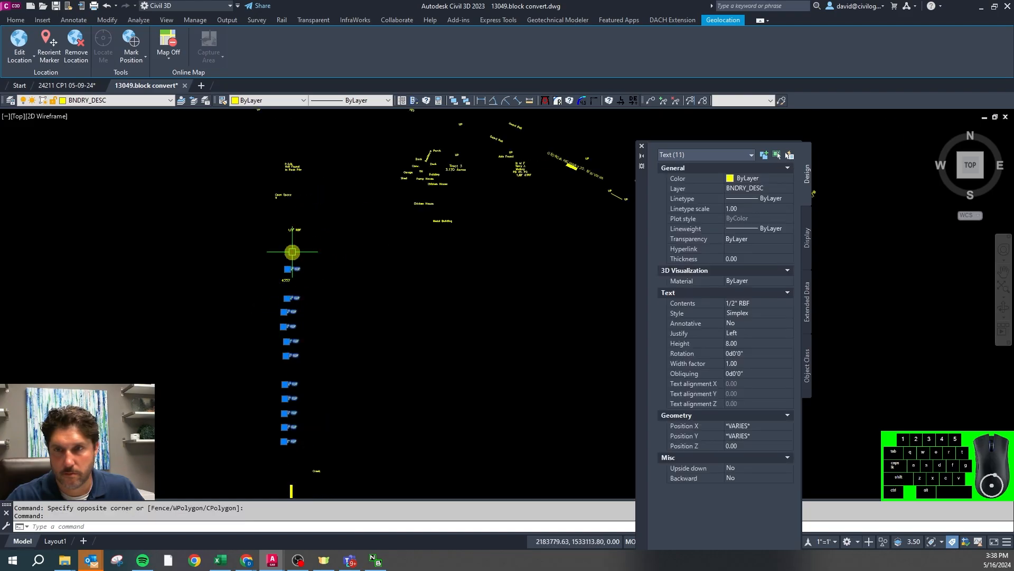
scroll(292, 214, up, 2)
click(166, 101)
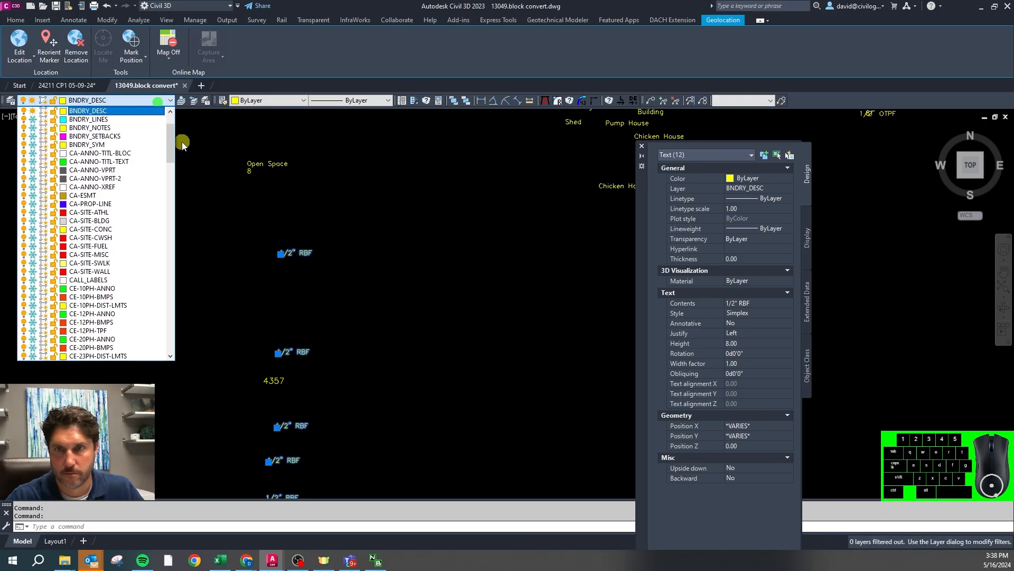
scroll(171, 143, down, 10)
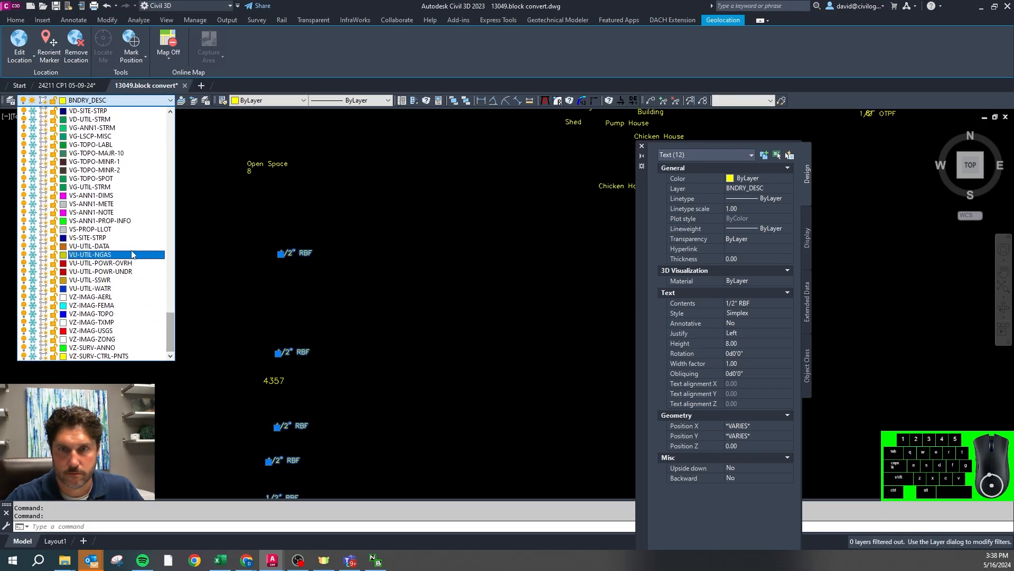
click(127, 204)
Assign the leftover lot number 4357 to the VS-ANN1-PROP-INFO layer and clear the selection
click(310, 365)
click(254, 385)
click(126, 100)
drag(170, 138, 173, 327)
click(123, 224)
key(Return)
Assign the vertical Approx. LLL label near the southwest corner to the VS-PROP-LLOT layer and clear the selection
scroll(292, 201, down, 4)
scroll(290, 358, up, 4)
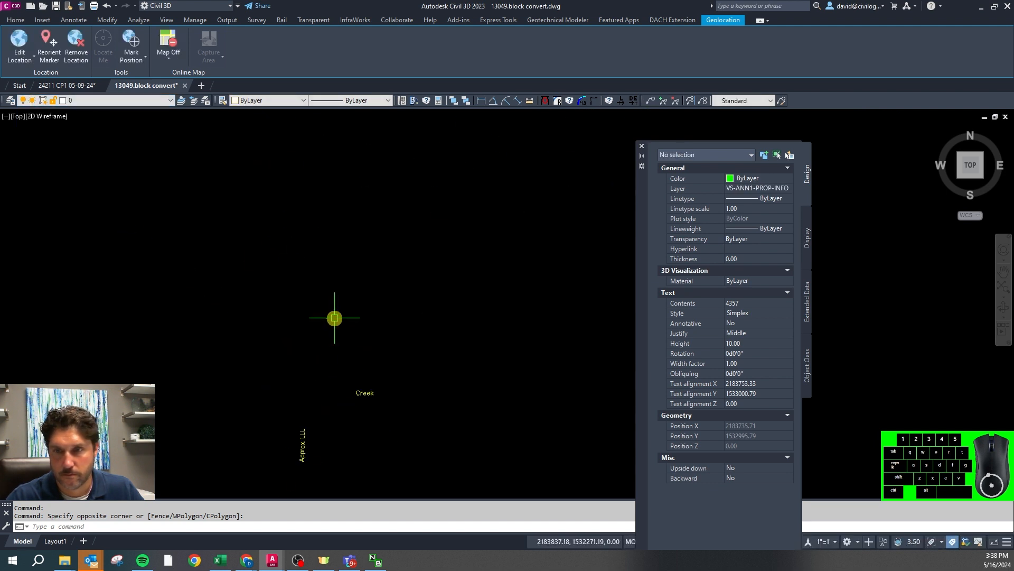
click(343, 424)
click(276, 449)
click(141, 99)
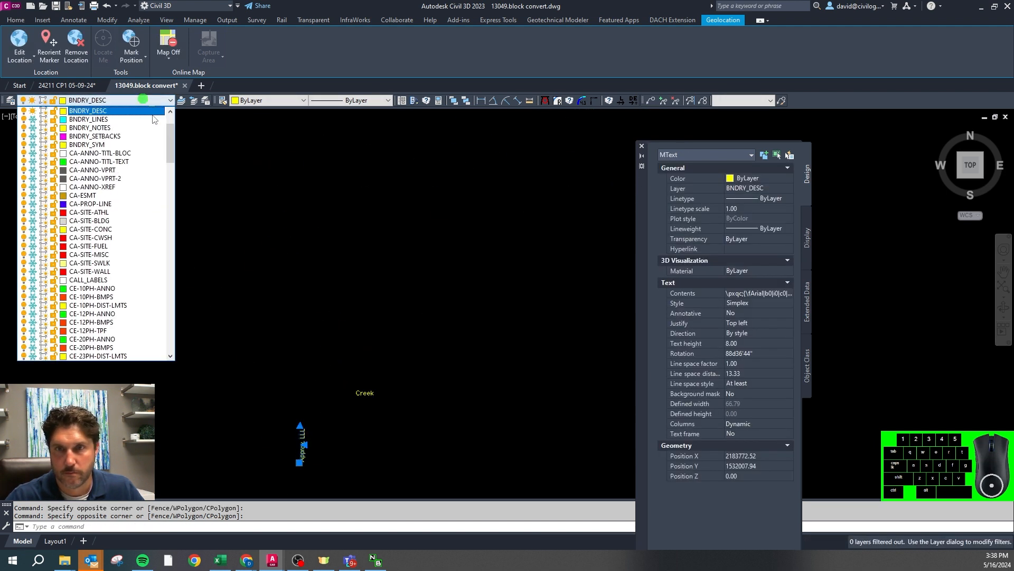
drag(170, 138, 174, 333)
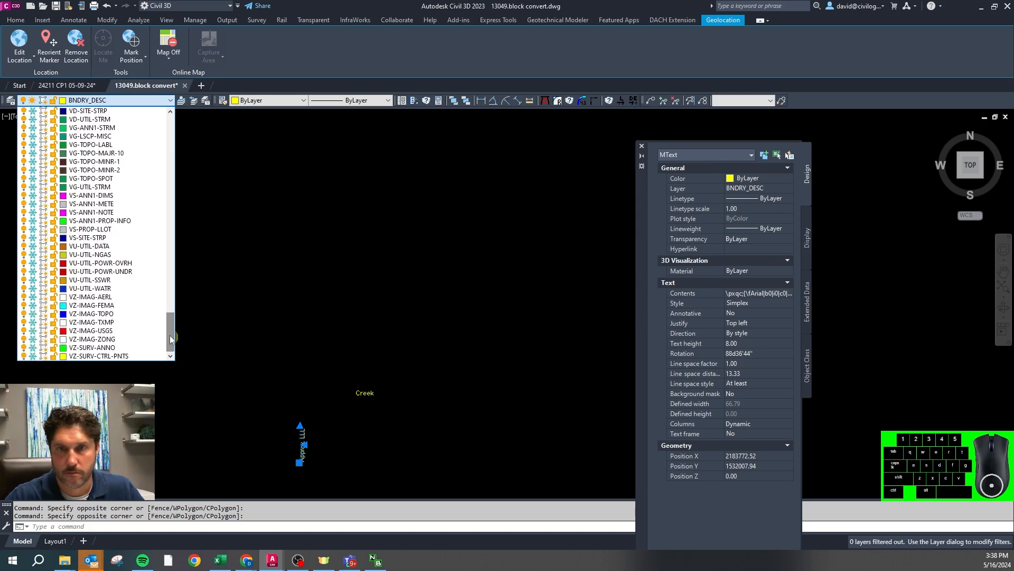
click(127, 231)
key(Return)
Select the Creek labels and reassign them from BNDRY_DESC to the standard layer for creek annotation
click(400, 412)
click(326, 353)
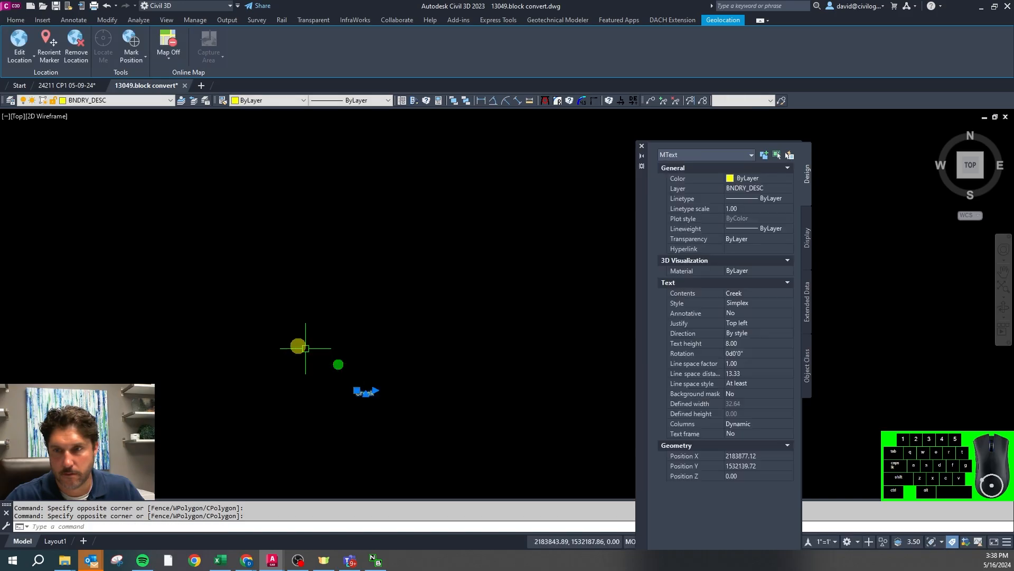
scroll(198, 320, down, 3)
scroll(550, 129, up, 5)
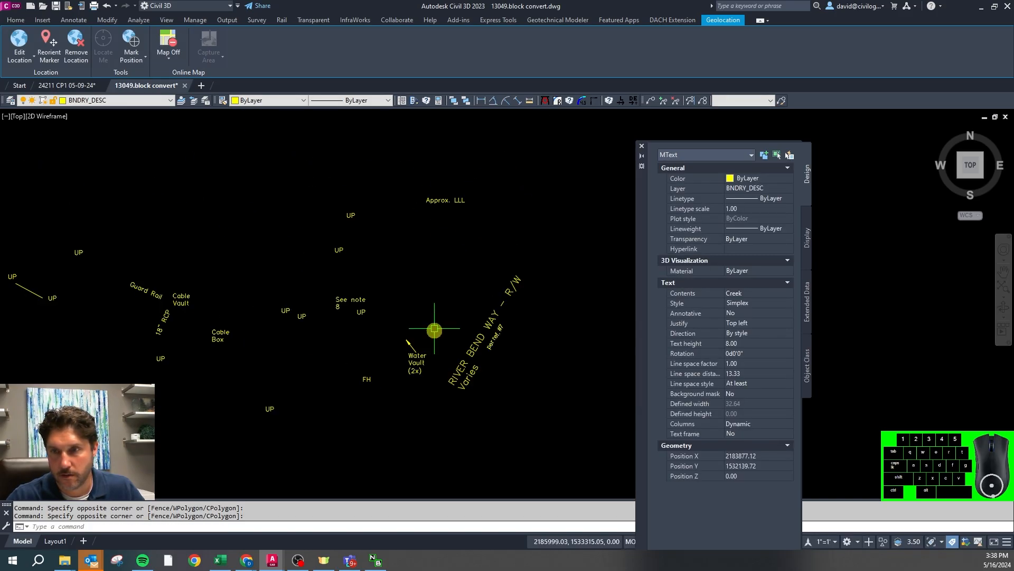
scroll(479, 340, down, 3)
scroll(141, 258, up, 4)
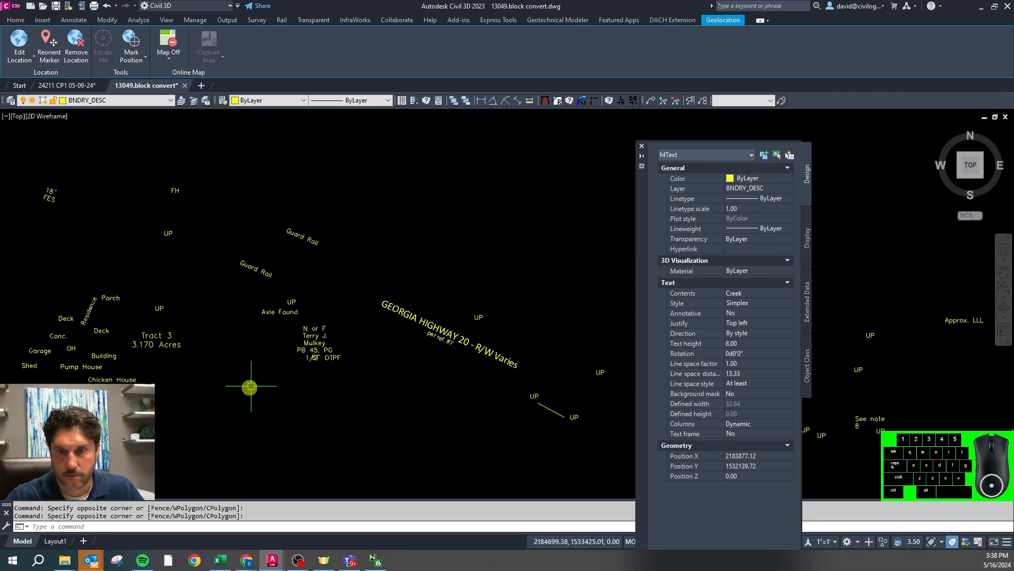
scroll(252, 385, down, 4)
scroll(333, 167, up, 3)
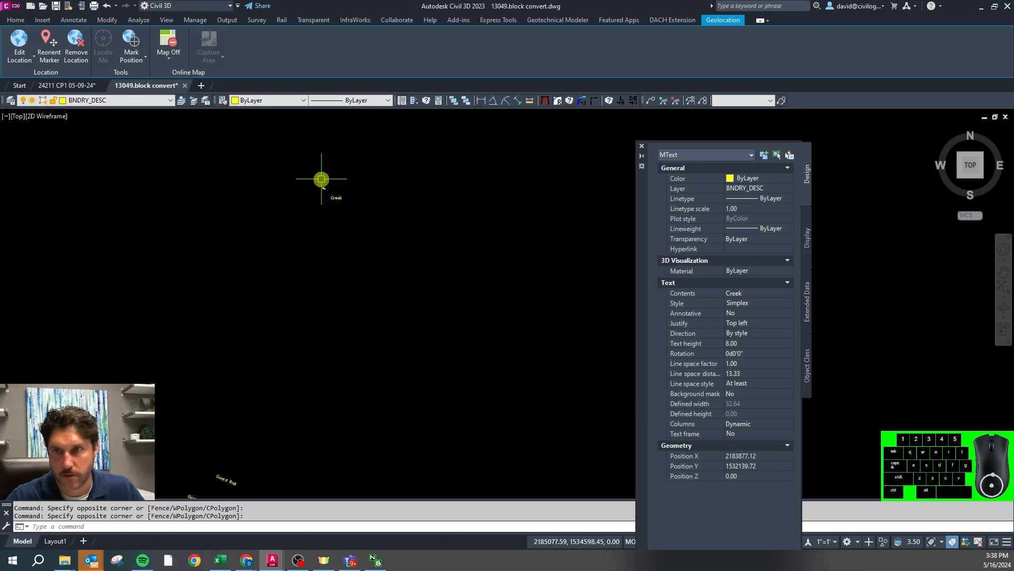
click(379, 296)
click(126, 100)
drag(169, 139, 178, 292)
click(122, 231)
Assign the Georgia Highway 20 and River Bend Way right-of-way labels and their reference #7 notes to the VA-ANNO-ROAD layer
scroll(335, 204, down, 5)
scroll(310, 347, up, 6)
click(404, 274)
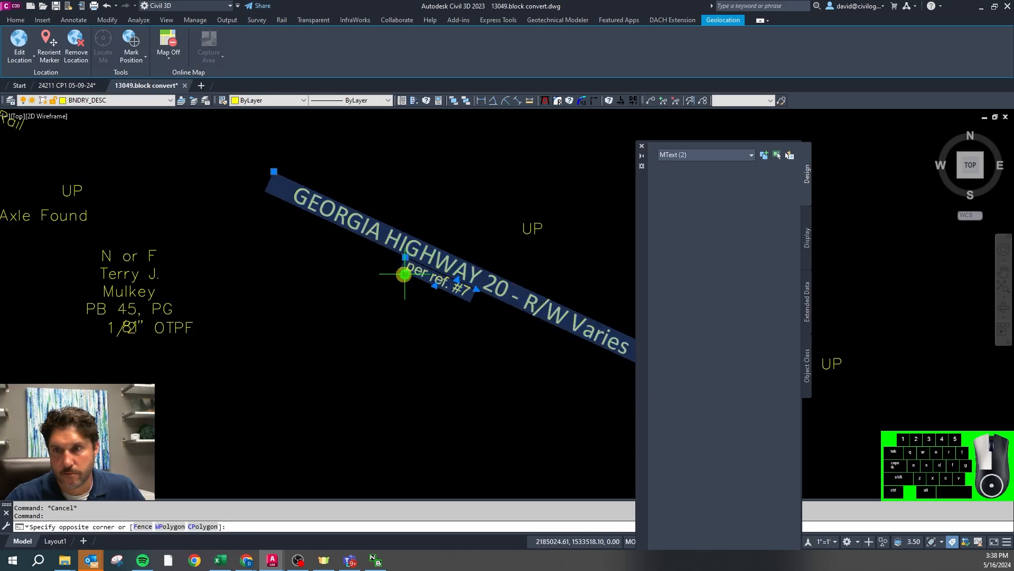
scroll(297, 244, down, 6)
scroll(295, 254, down, 2)
scroll(499, 297, up, 4)
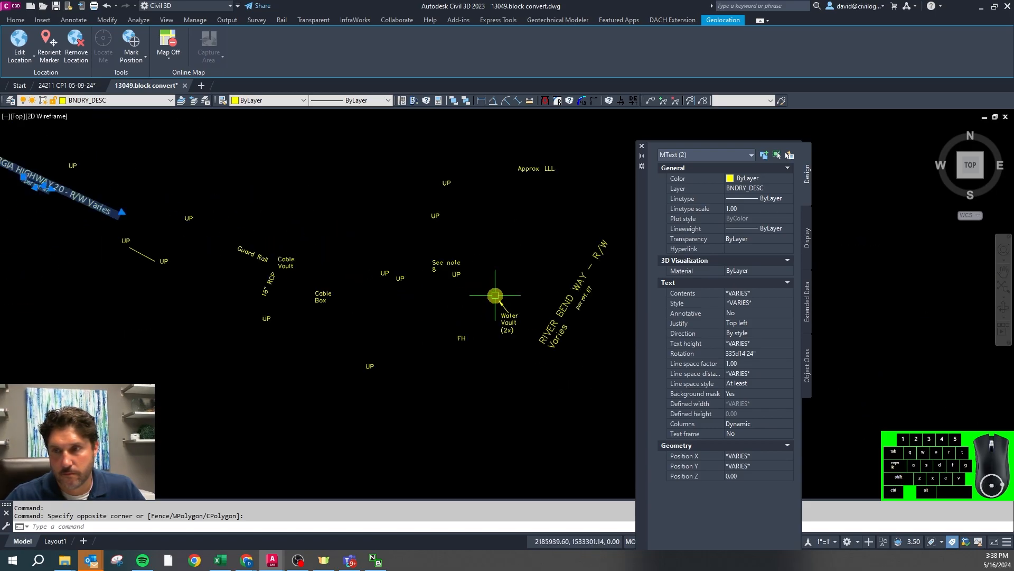
scroll(497, 295, up, 1)
click(616, 377)
click(564, 335)
scroll(468, 321, down, 2)
click(551, 315)
click(518, 295)
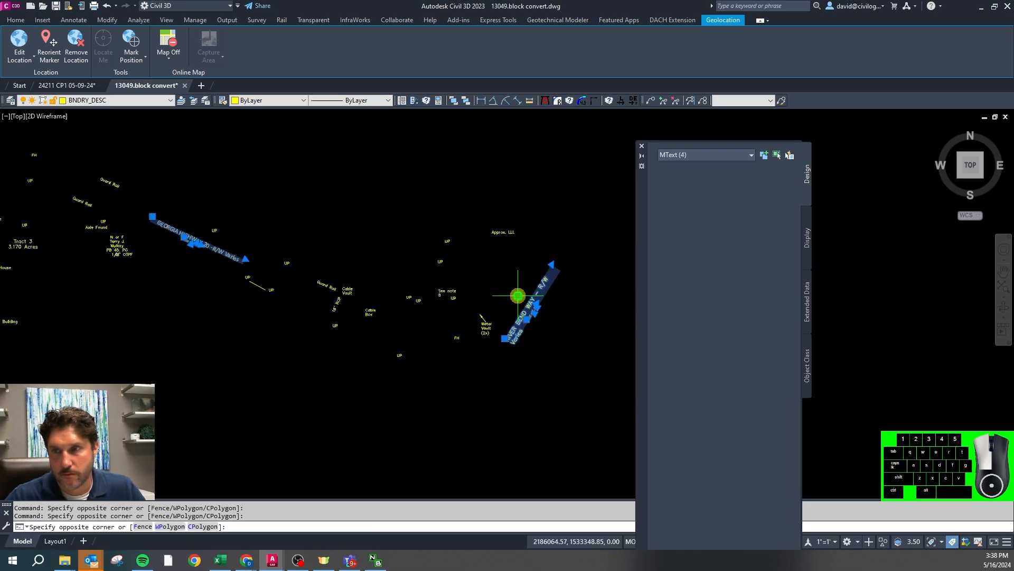
scroll(502, 290, down, 2)
scroll(220, 210, up, 3)
scroll(226, 260, down, 1)
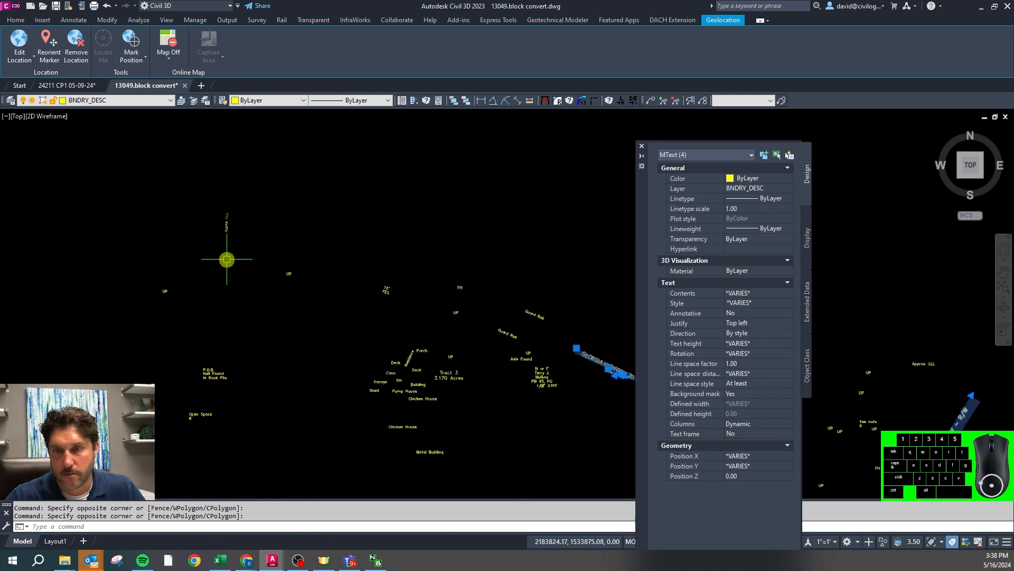
click(137, 100)
drag(170, 143, 173, 298)
click(110, 144)
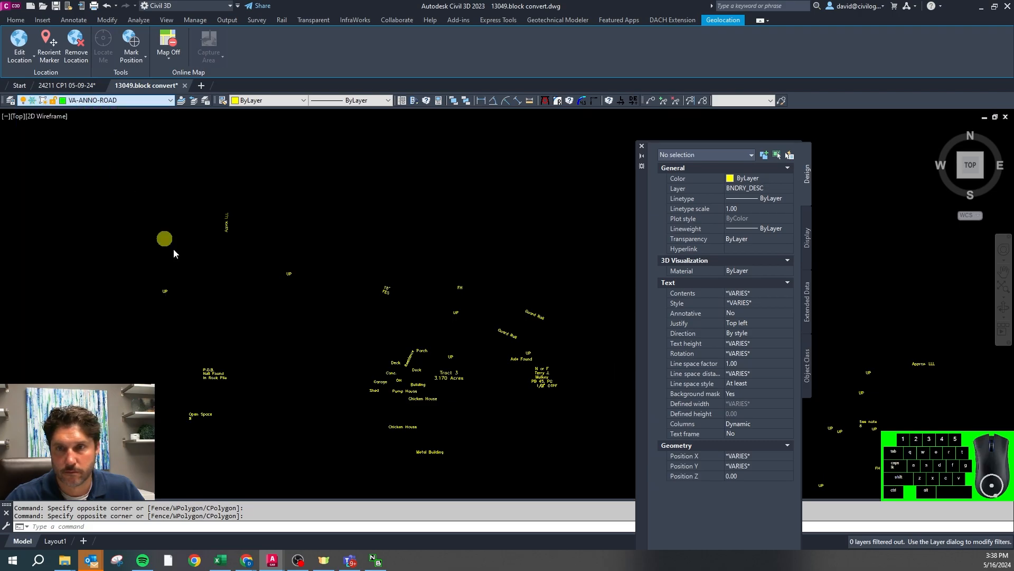
Assign the vertical Approx. LLL label in the northwest to the VS-PROP-LLOT layer and clear the selection
click(227, 224)
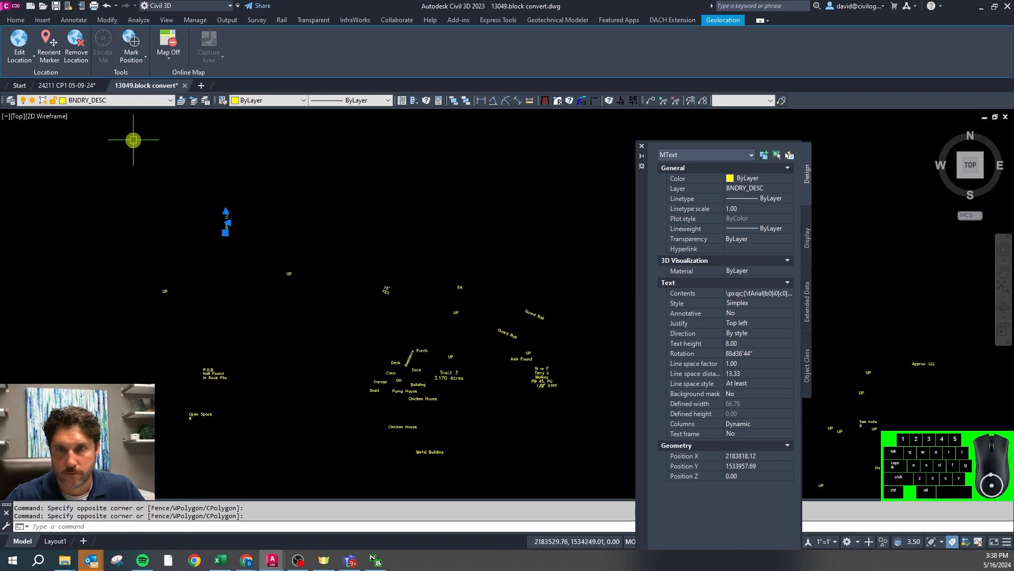
click(137, 103)
scroll(146, 305, down, 10)
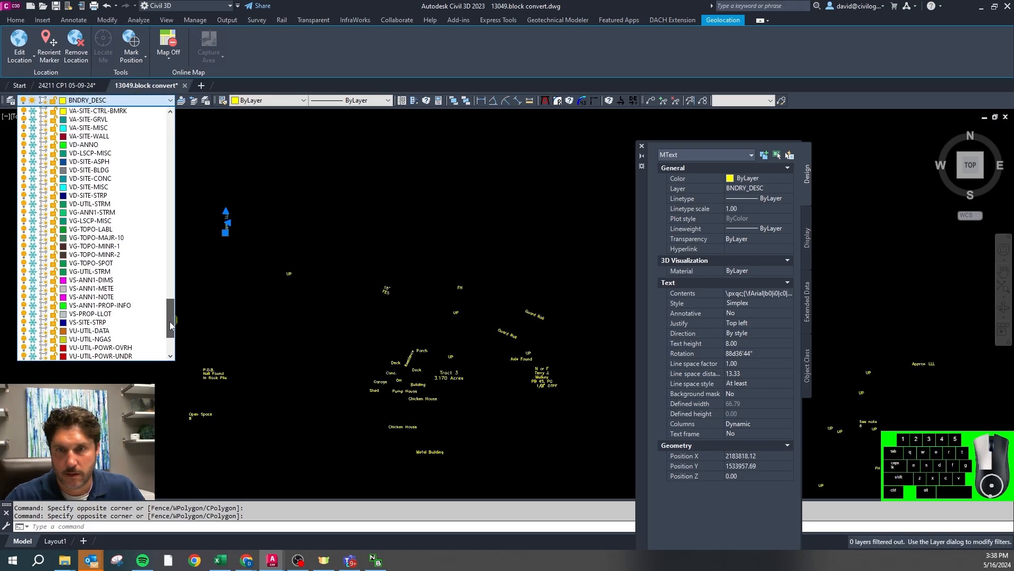
click(126, 233)
key(Escape)
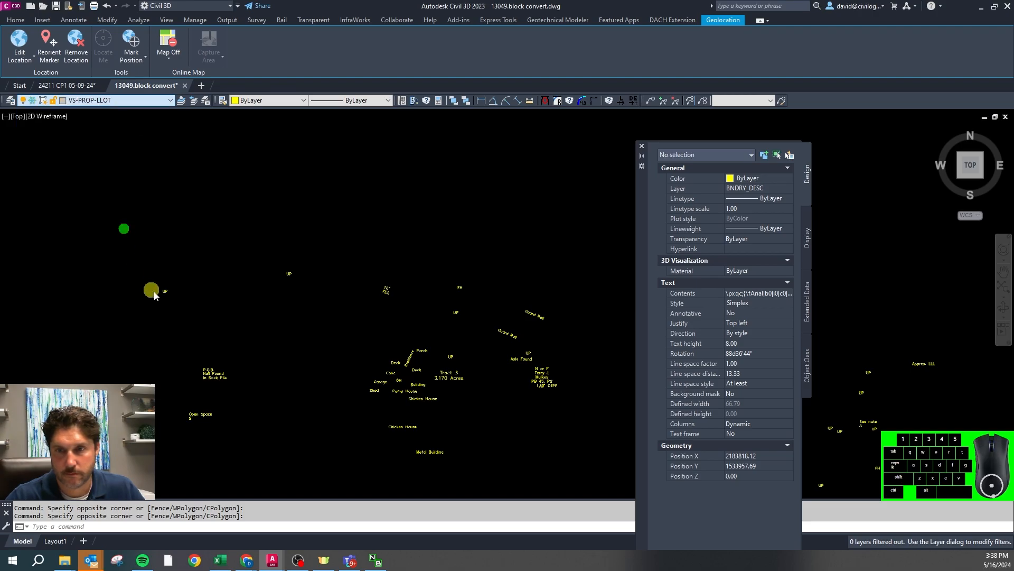
Assign the P.O.B. and Nail Found in Rock Pile labels to the VS-ANN1-METE layer and clear the selection
scroll(206, 376, up, 5)
drag(245, 397, 175, 336)
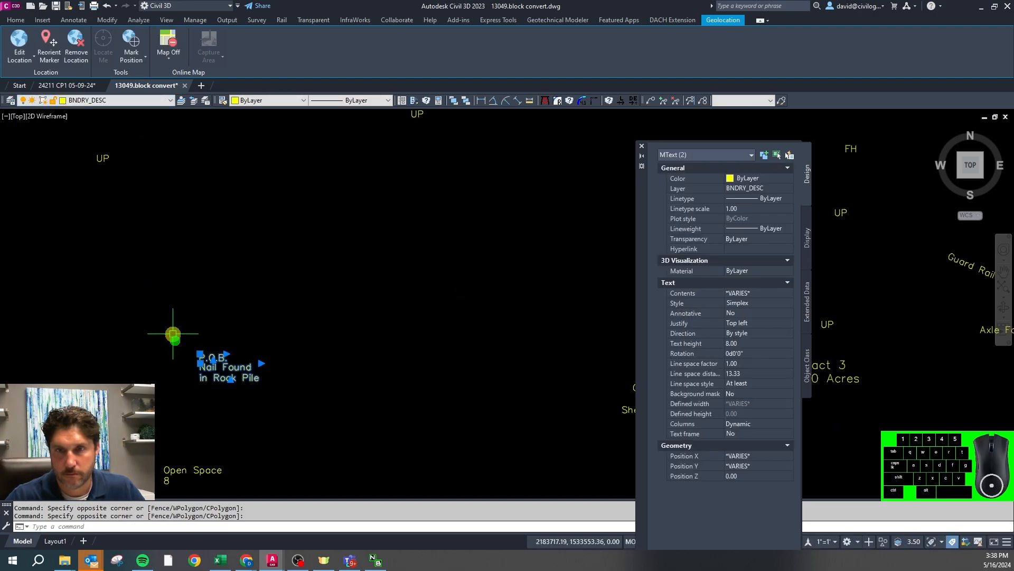
click(111, 100)
drag(169, 129, 173, 348)
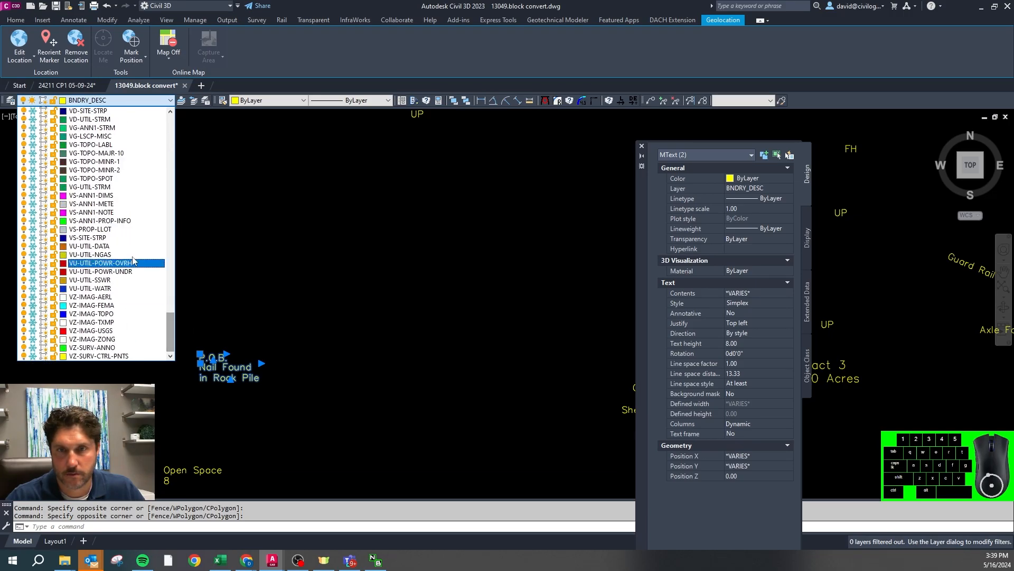
click(113, 203)
key(Escape)
Assign the Metal Building, both Chicken House, Pump House and Building labels to the VA-SITE-BLDG layer
scroll(197, 246, down, 3)
scroll(296, 276, up, 6)
scroll(365, 318, down, 2)
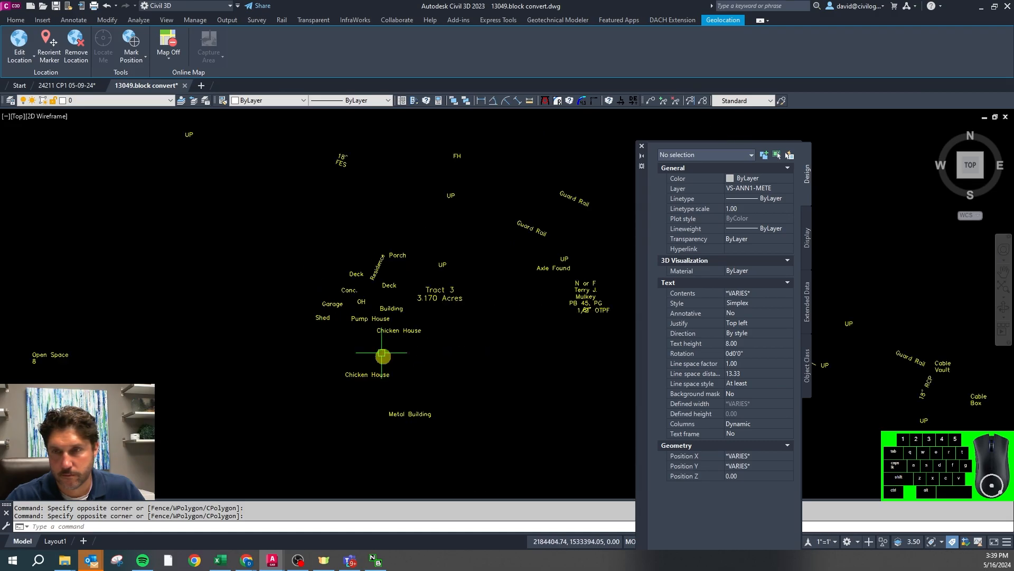
click(412, 432)
click(341, 363)
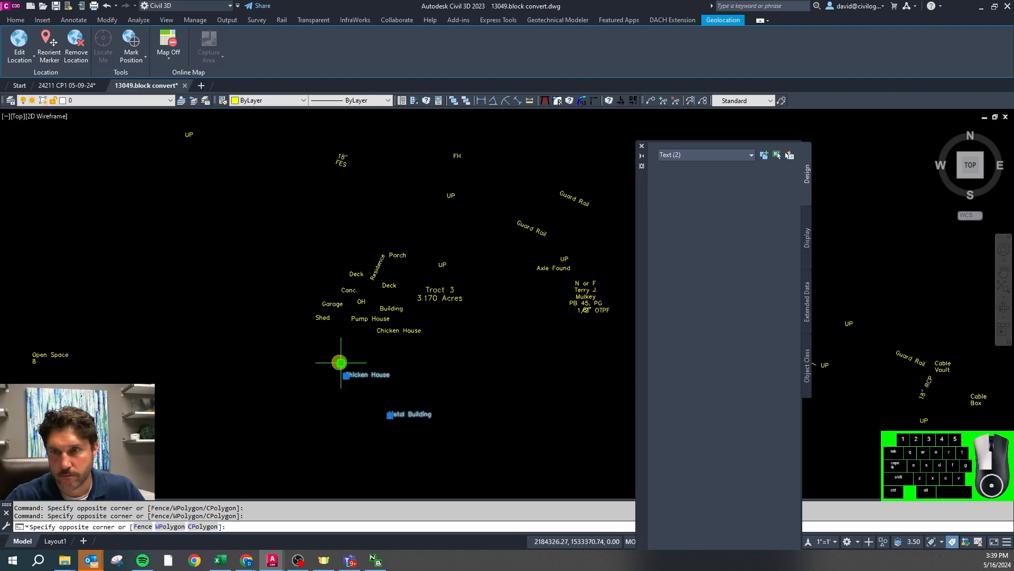
scroll(383, 344, up, 2)
click(424, 350)
click(366, 280)
click(381, 255)
scroll(263, 372, down, 2)
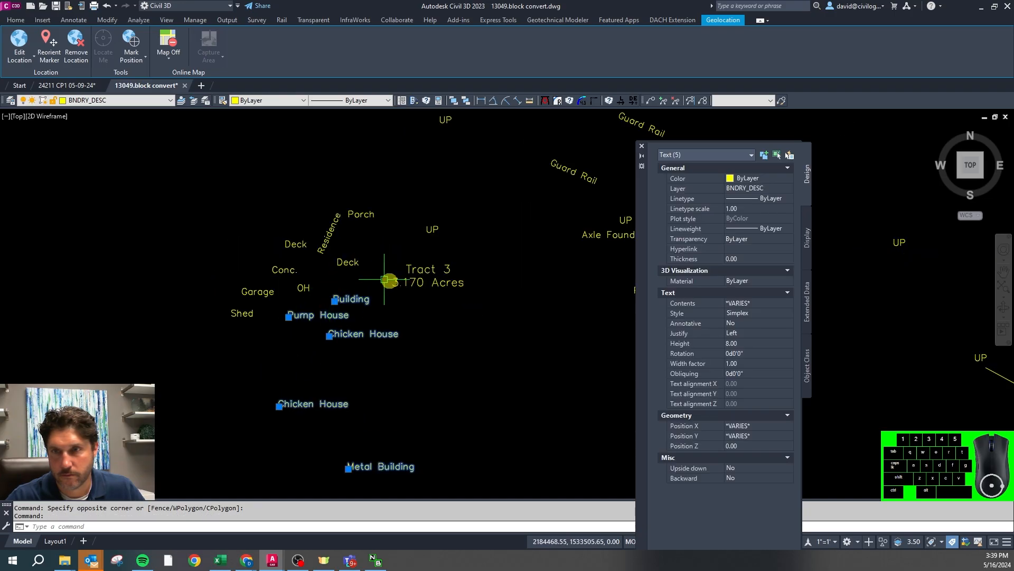
click(141, 100)
drag(170, 132, 170, 296)
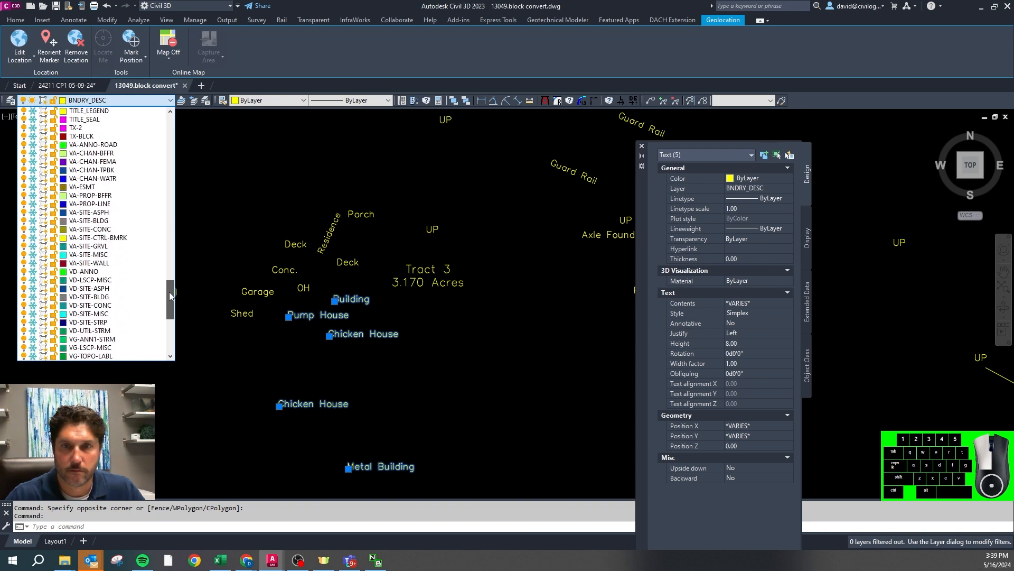
click(141, 222)
Assign the Tract 3 acreage label and the adjoining N or F owner note to the VS-ANN1-PROP-INFO layer
click(404, 281)
scroll(312, 271, down, 4)
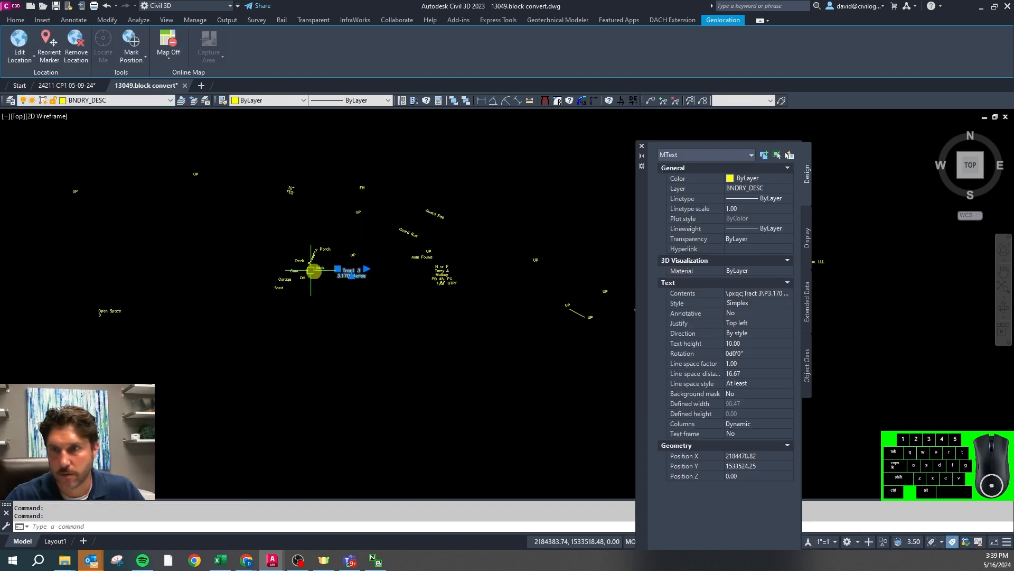
scroll(415, 272, up, 4)
click(499, 302)
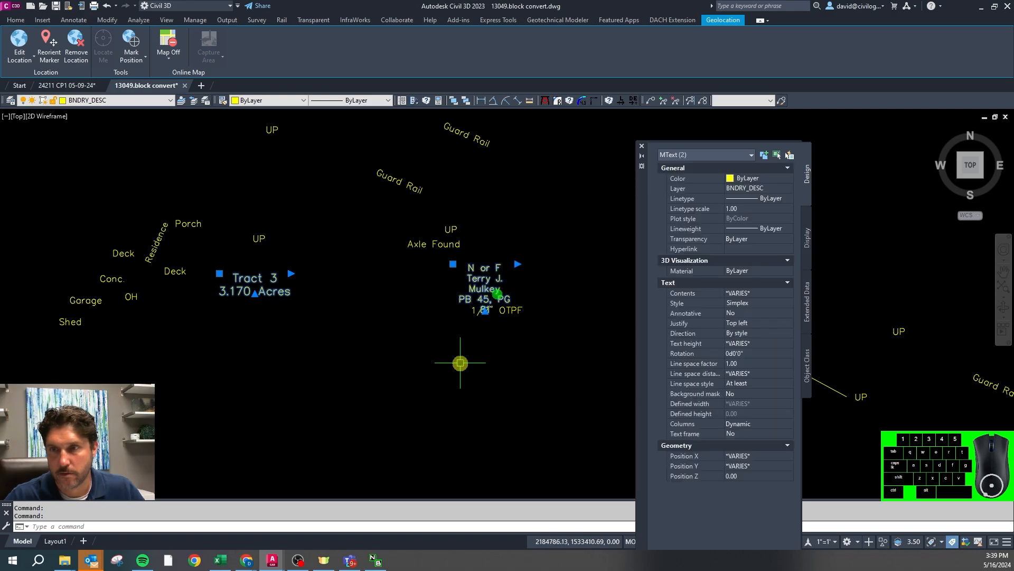
scroll(459, 362, down, 2)
click(132, 101)
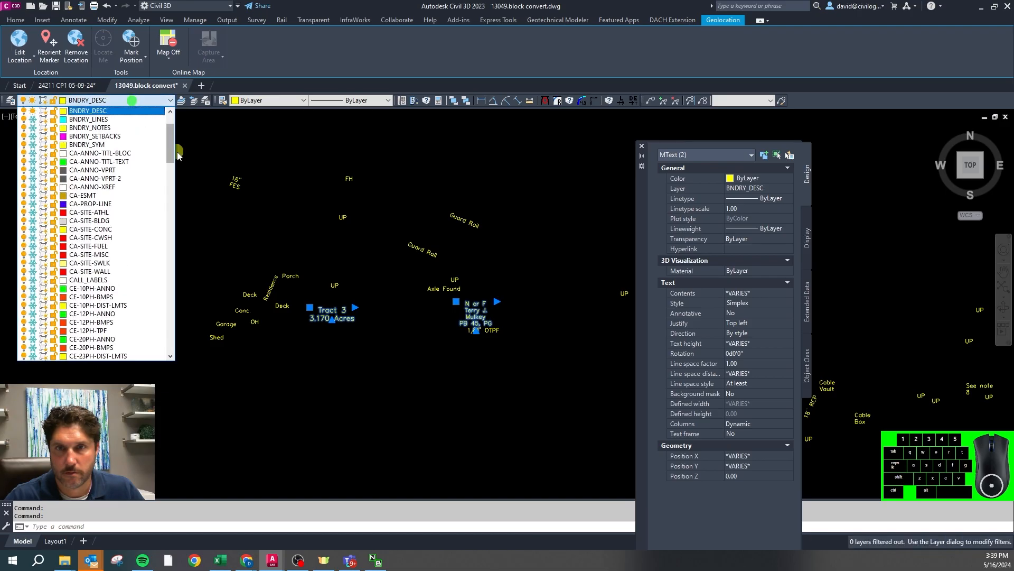
drag(172, 145, 176, 325)
click(123, 244)
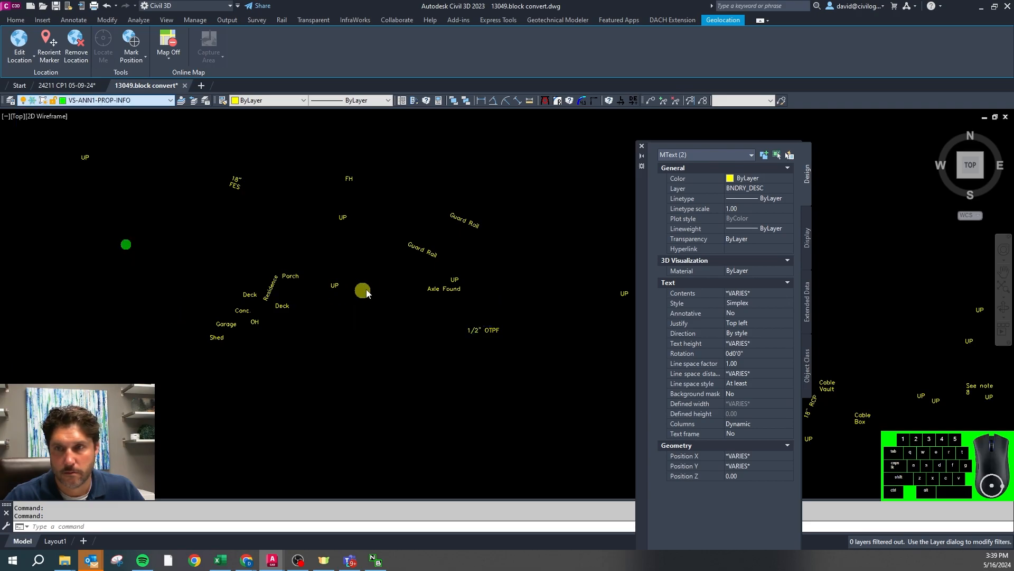
Thaw all layers, and isolate BNDRY_DESC together with the building outline layer around the residence
text(zx)
key(space)
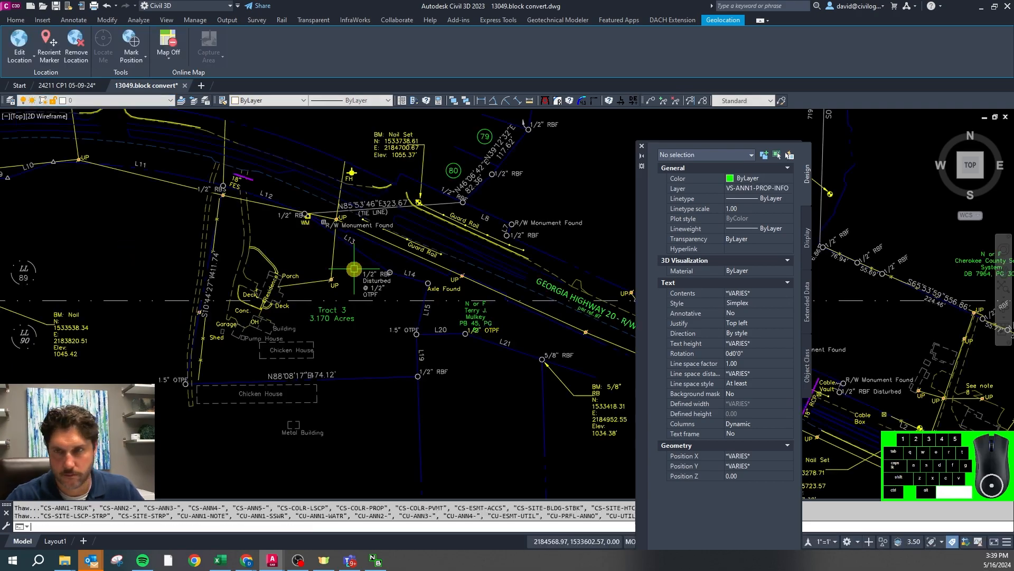
scroll(288, 304, up, 4)
key(Escape)
key(Escape)
text(z)
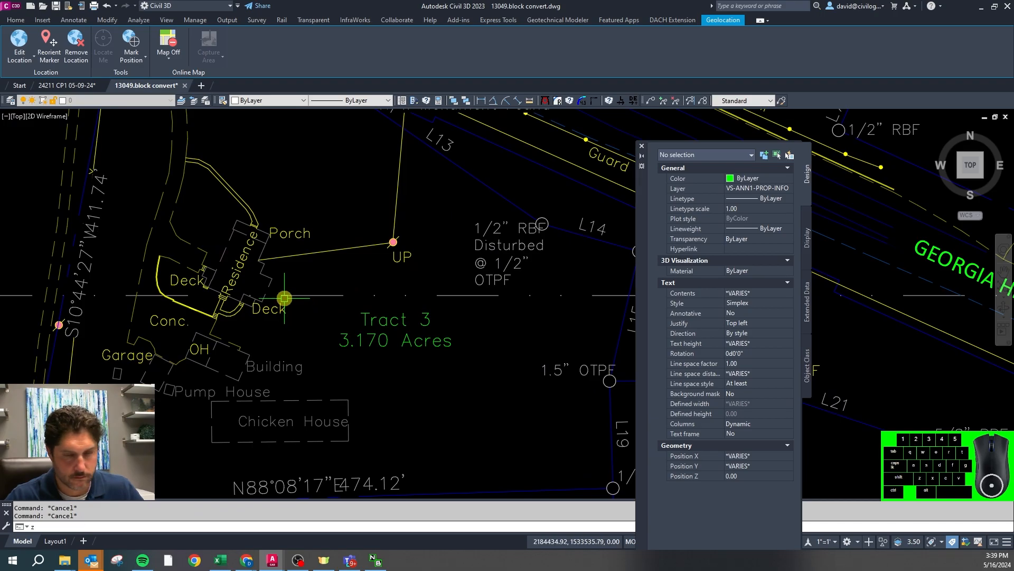
text(x)
key(space)
scroll(246, 270, up, 3)
click(233, 242)
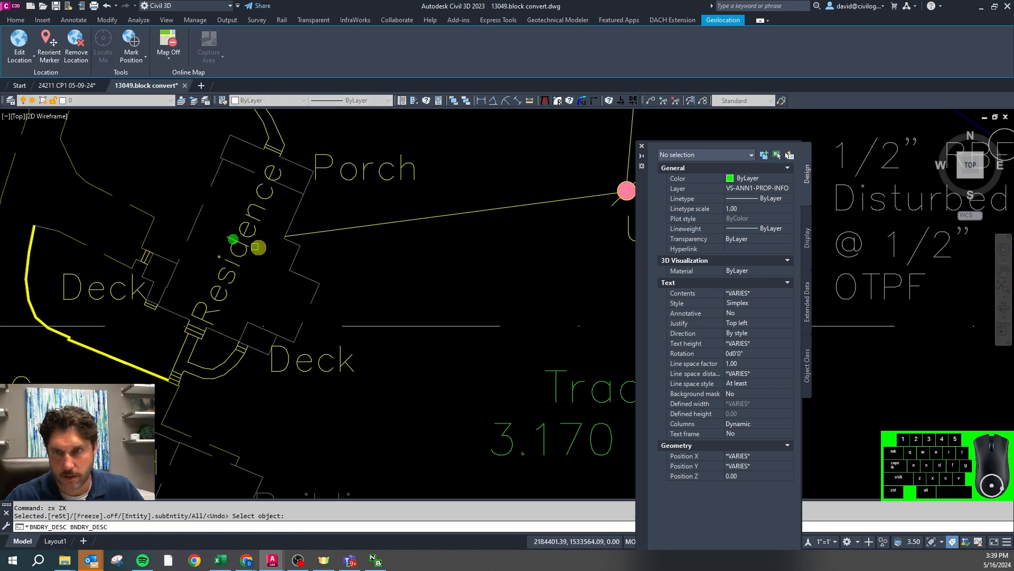
scroll(328, 255, down, 6)
Assign the Residence, OH, Garage, Shed, Porch and both Deck labels to the VA-SITE-BLDG layer and clear the selection
click(327, 251)
scroll(280, 294, up, 3)
click(280, 294)
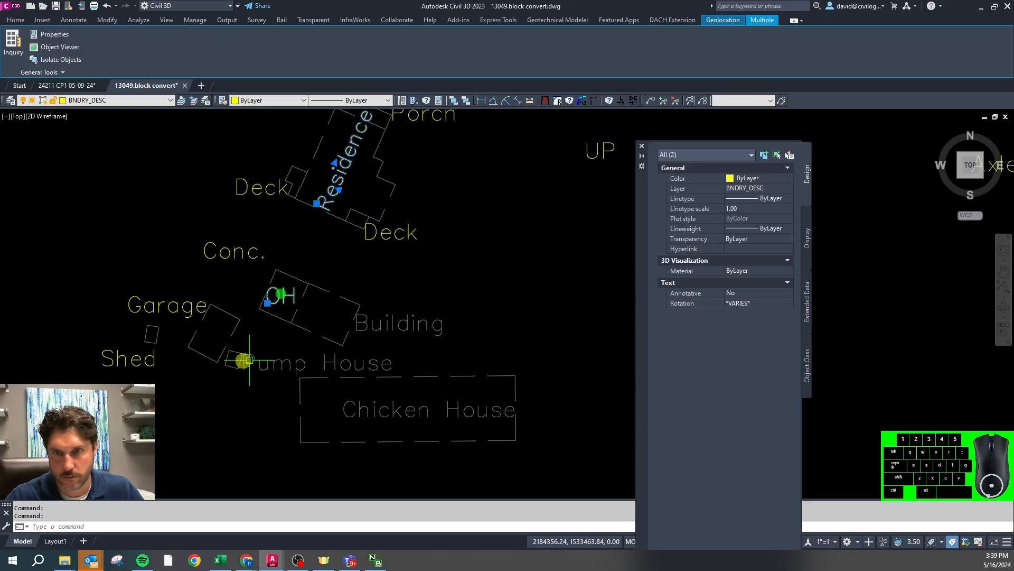
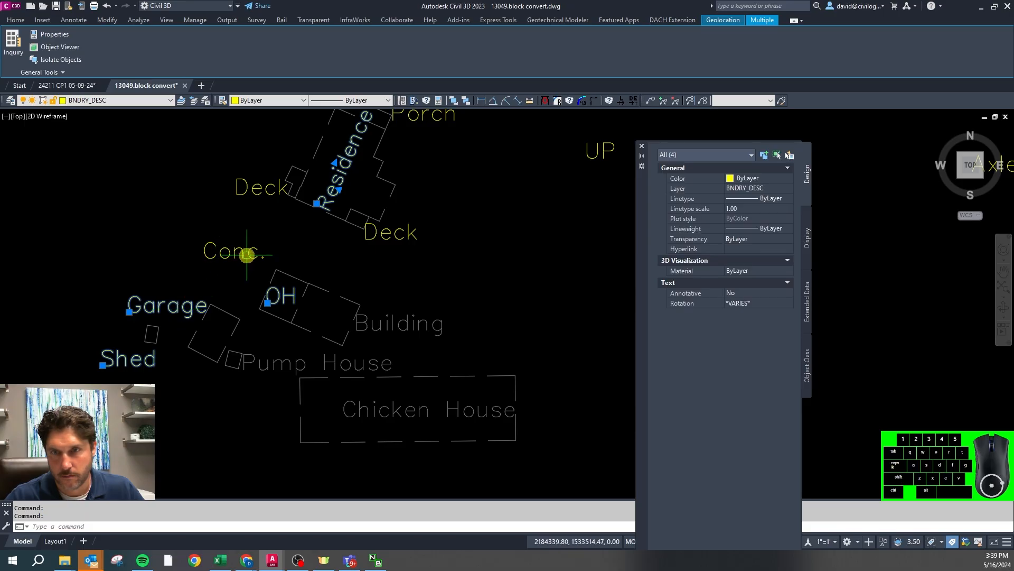
scroll(231, 257, down, 2)
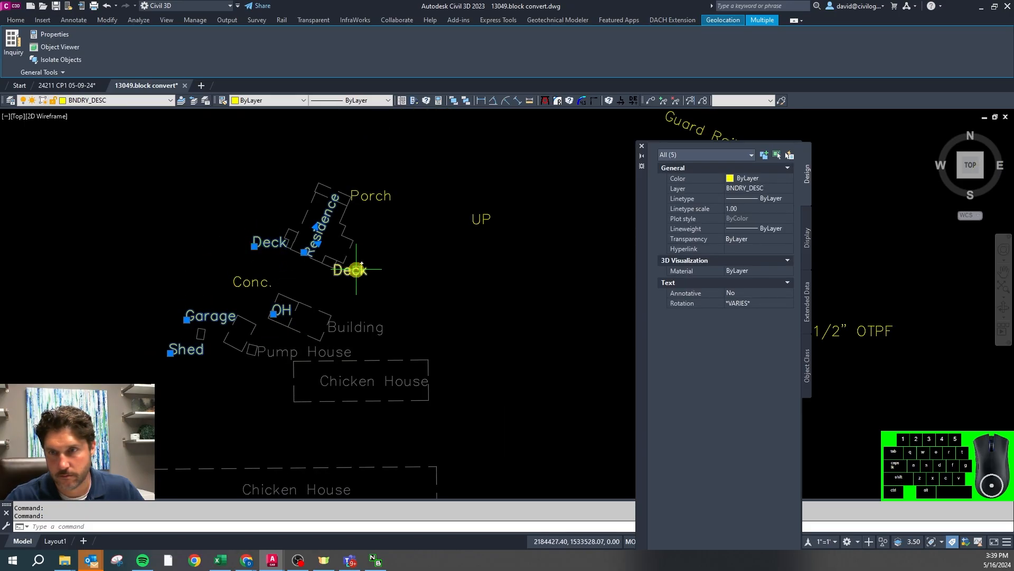
scroll(343, 222, down, 5)
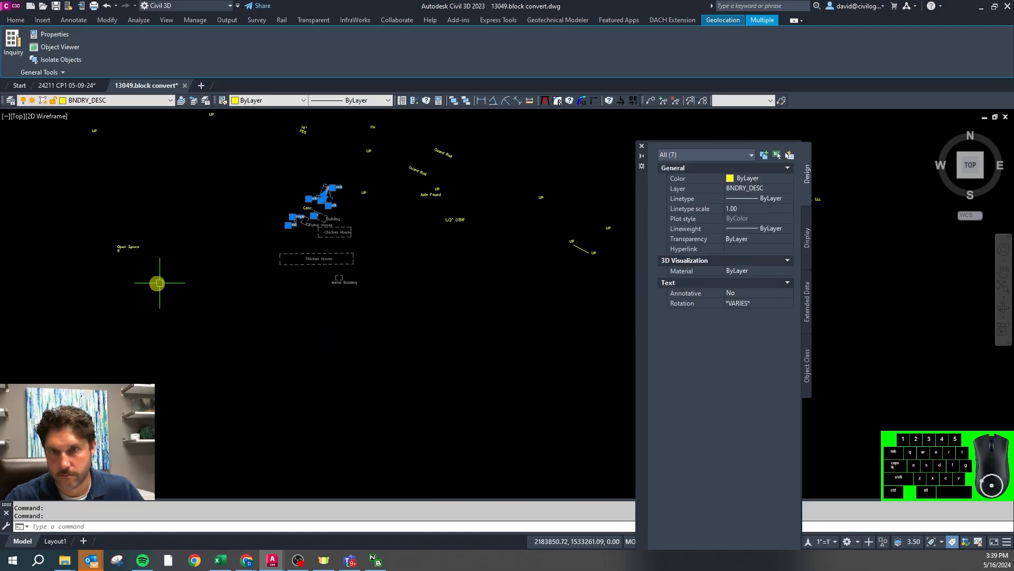
scroll(131, 287, down, 2)
scroll(528, 251, up, 3)
scroll(422, 334, up, 1)
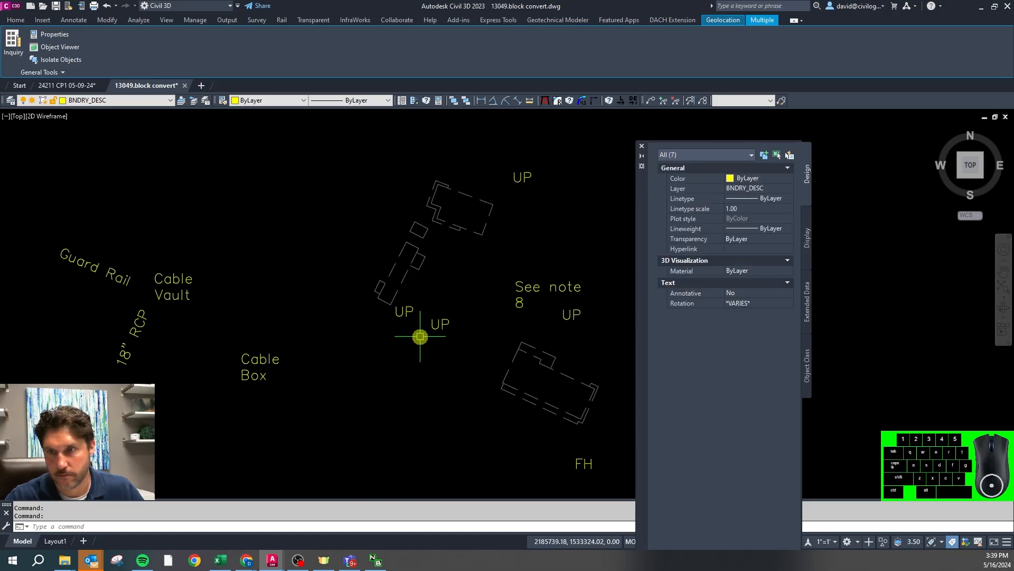
scroll(311, 316, down, 2)
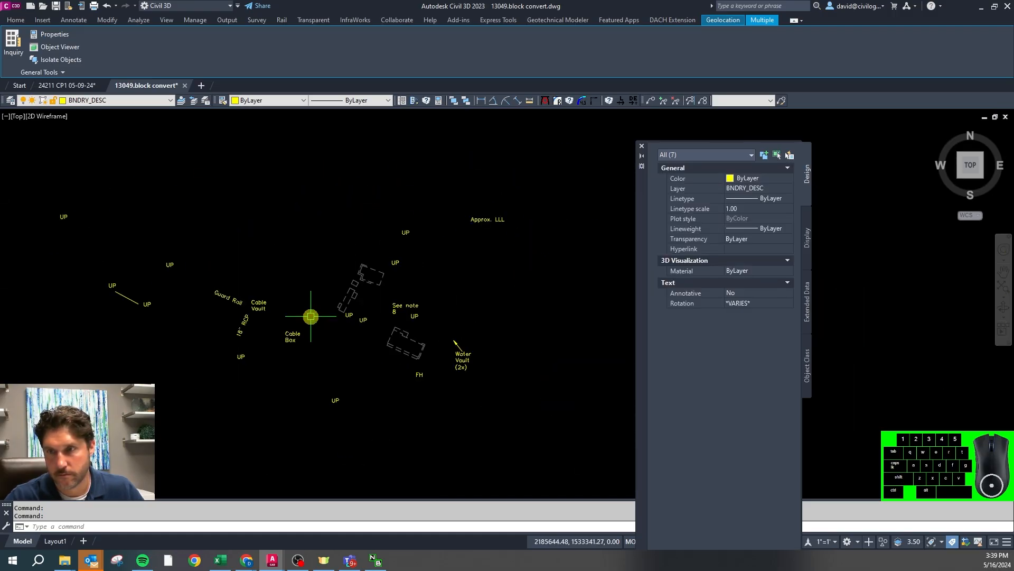
click(134, 100)
drag(173, 151, 174, 314)
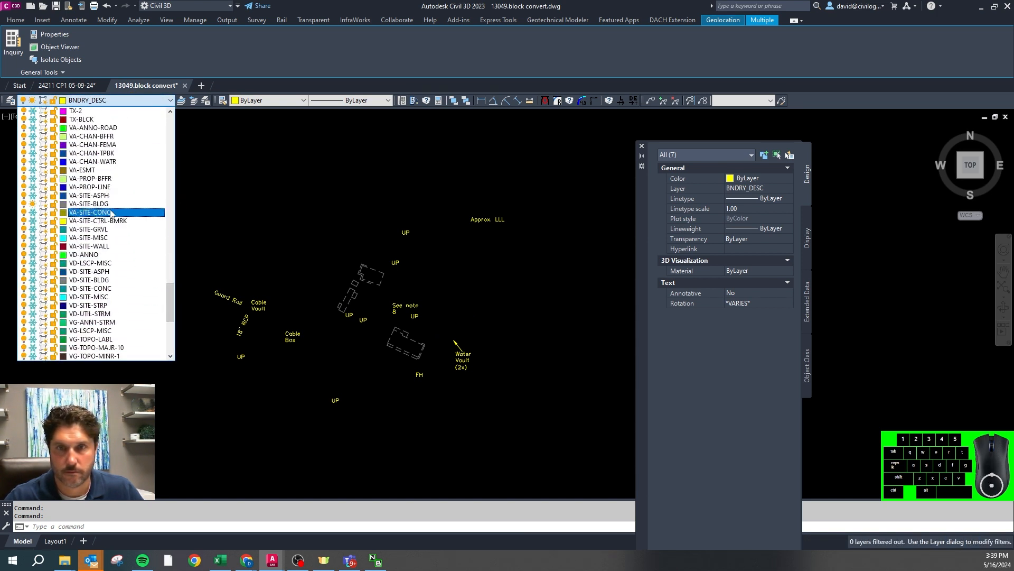
key(Escape)
key(Escape)
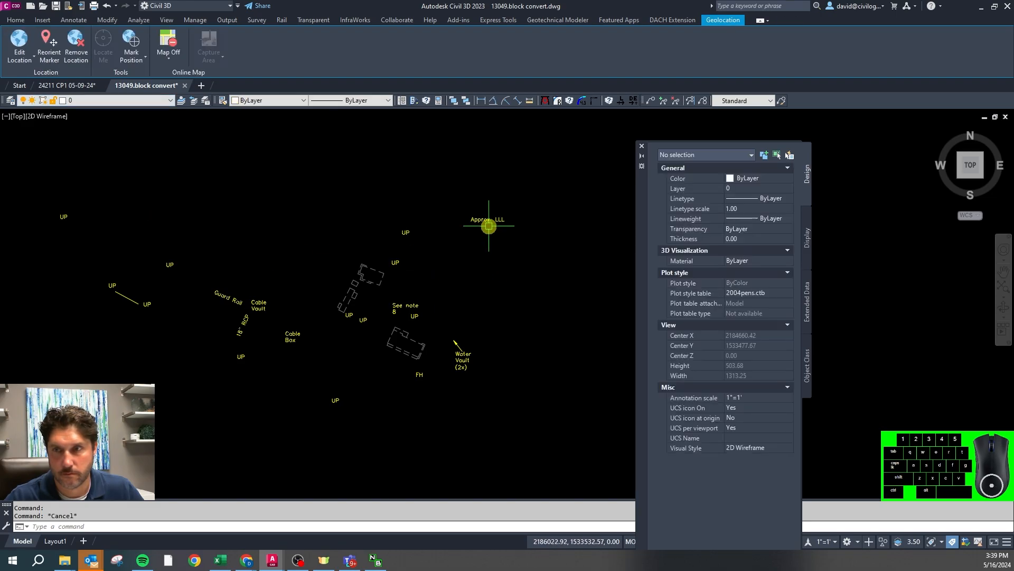
Assign the horizontal Approx. LLL label in the east to the VS-PROP-LLOT layer and clear the selection
click(489, 226)
click(154, 102)
drag(171, 142, 171, 332)
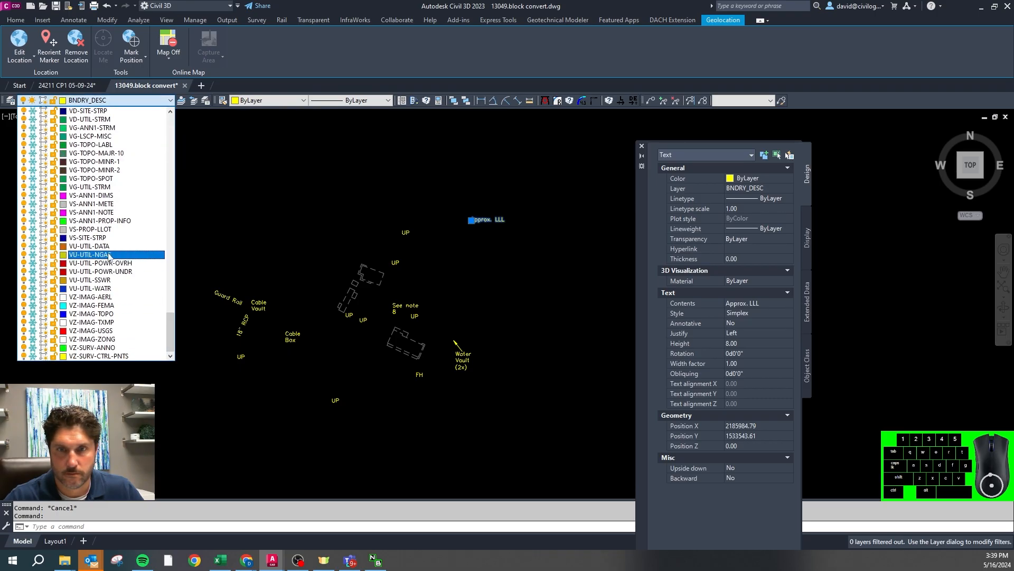
click(110, 229)
key(Return)
Assign the Water Vault (2x) label and its leader in the east to the VU-UTIL-WATR layer
click(490, 390)
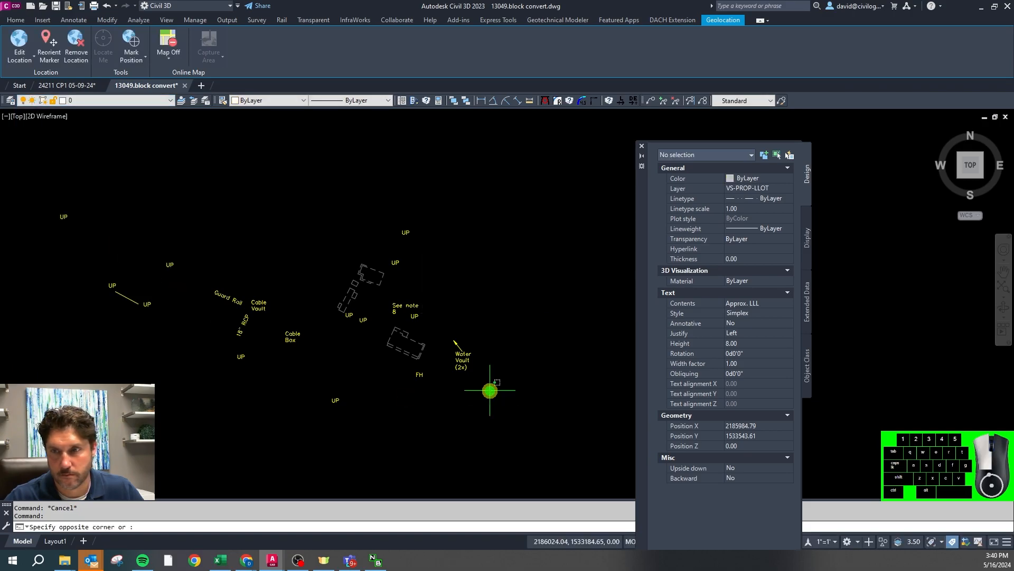
click(446, 333)
click(136, 100)
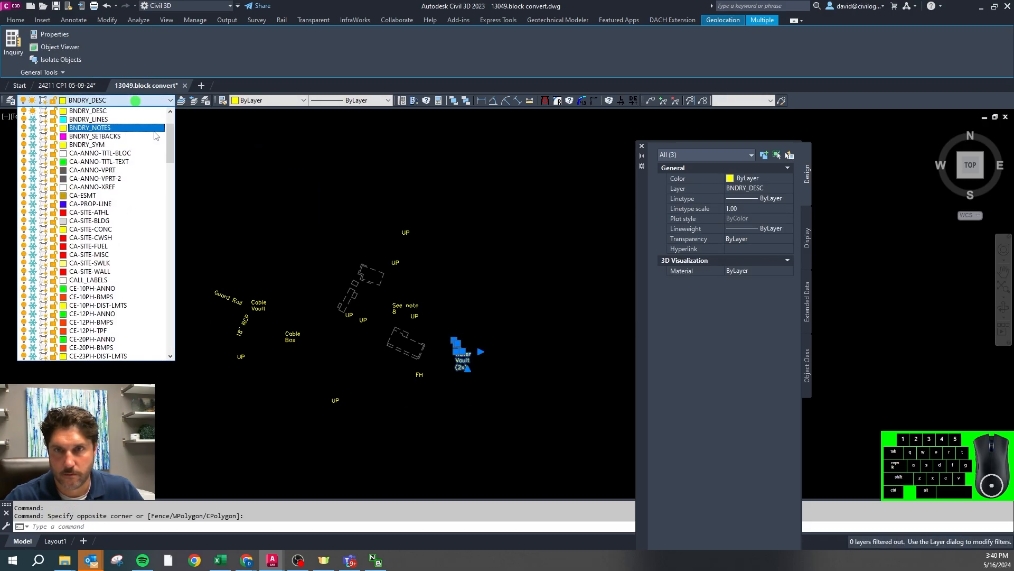
drag(170, 143, 172, 330)
click(105, 306)
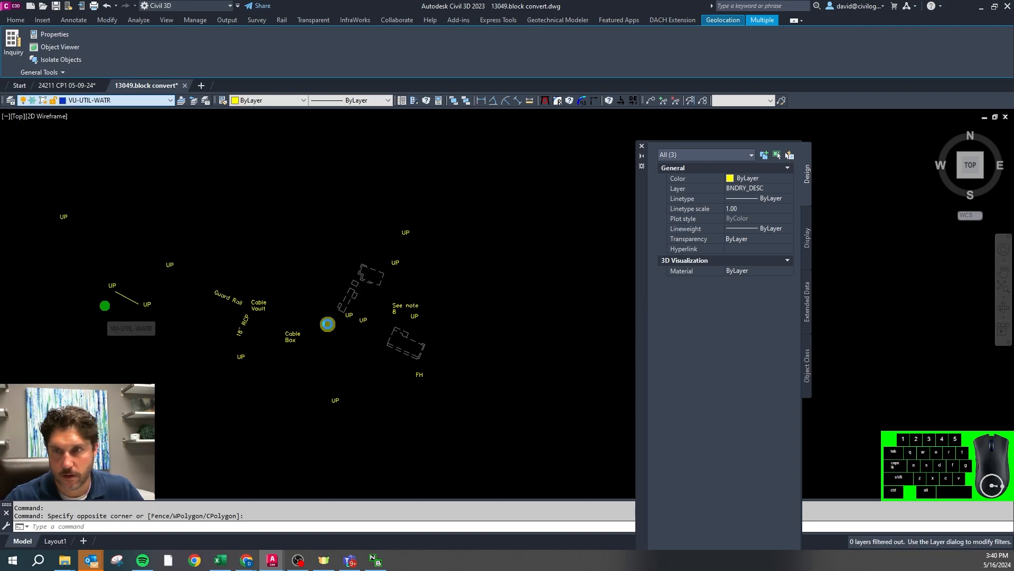
Assign the FH label south of the eastern building outline to the VU-UTIL-WATR layer and clear the selection
scroll(330, 380, up, 2)
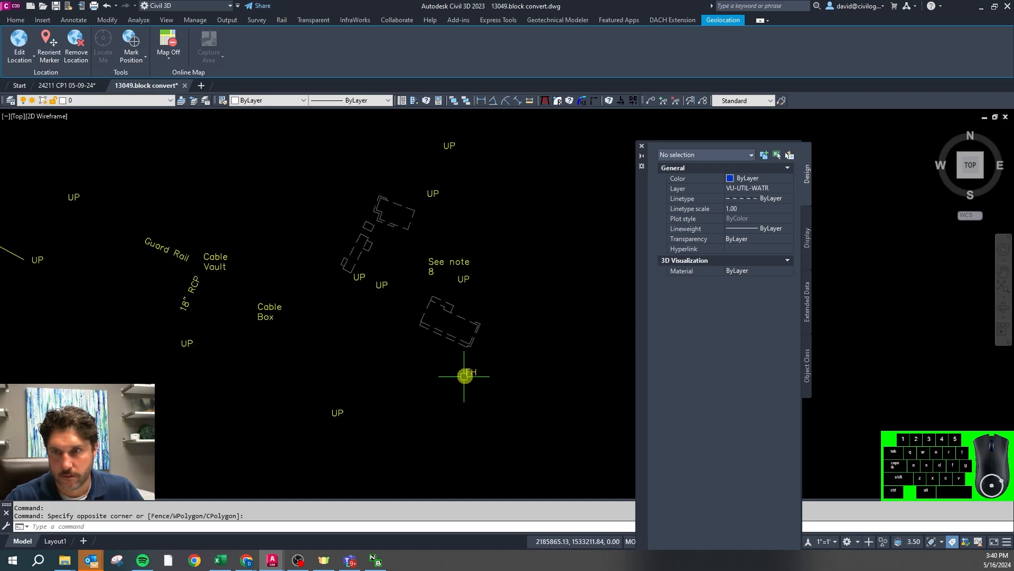
click(468, 372)
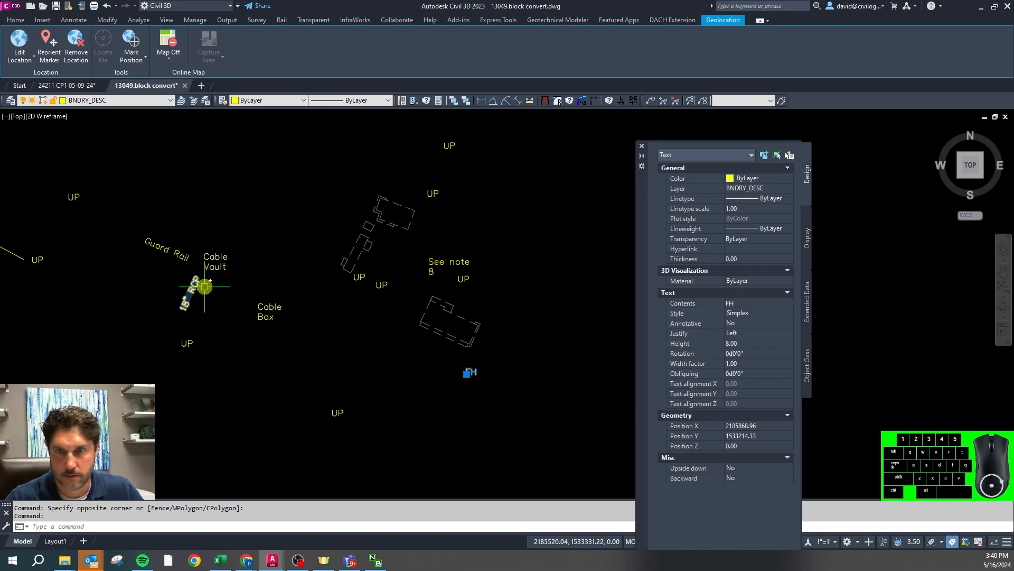
scroll(331, 332, down, 2)
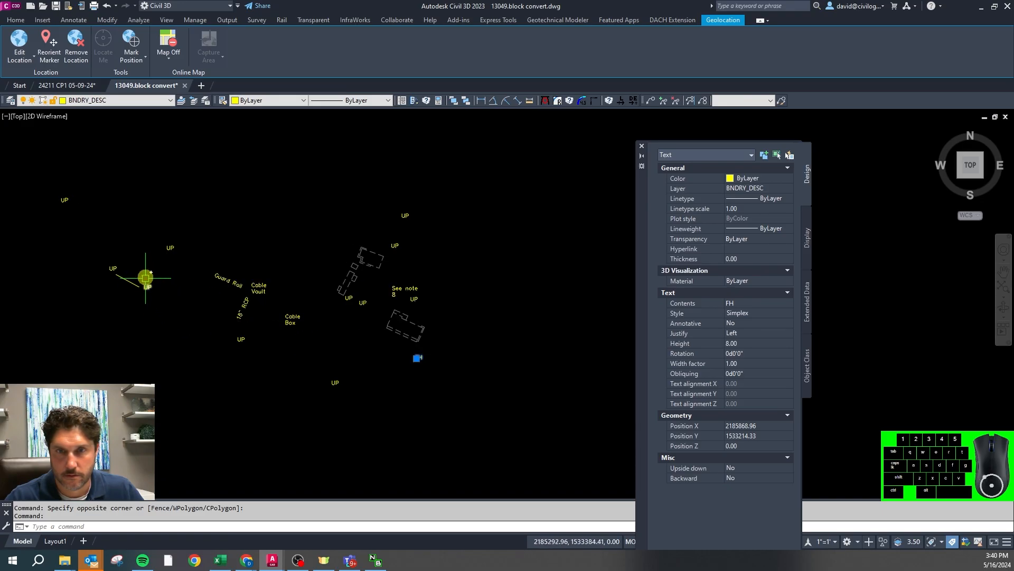
click(132, 100)
drag(169, 143, 176, 347)
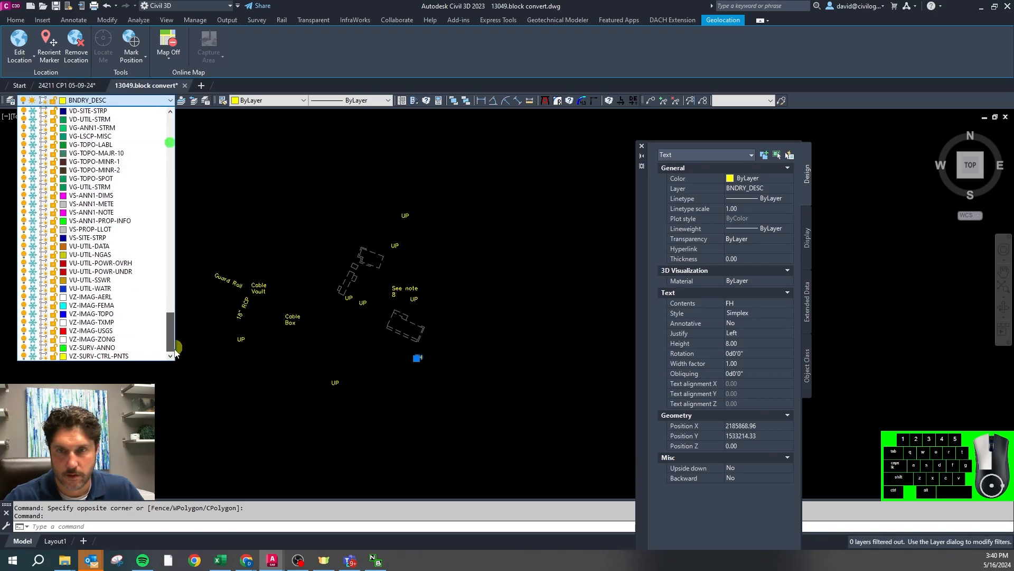
click(154, 288)
key(Escape)
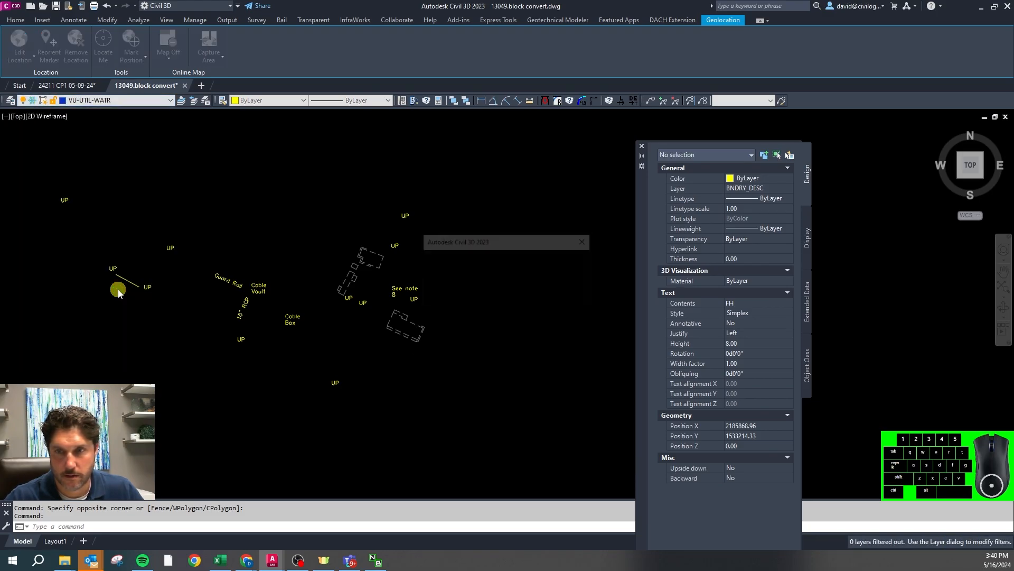
Assign the Cable Box and Cable Vault labels to the VU-UTIL-DATA layer
scroll(278, 300, up, 2)
click(295, 330)
click(241, 280)
click(137, 102)
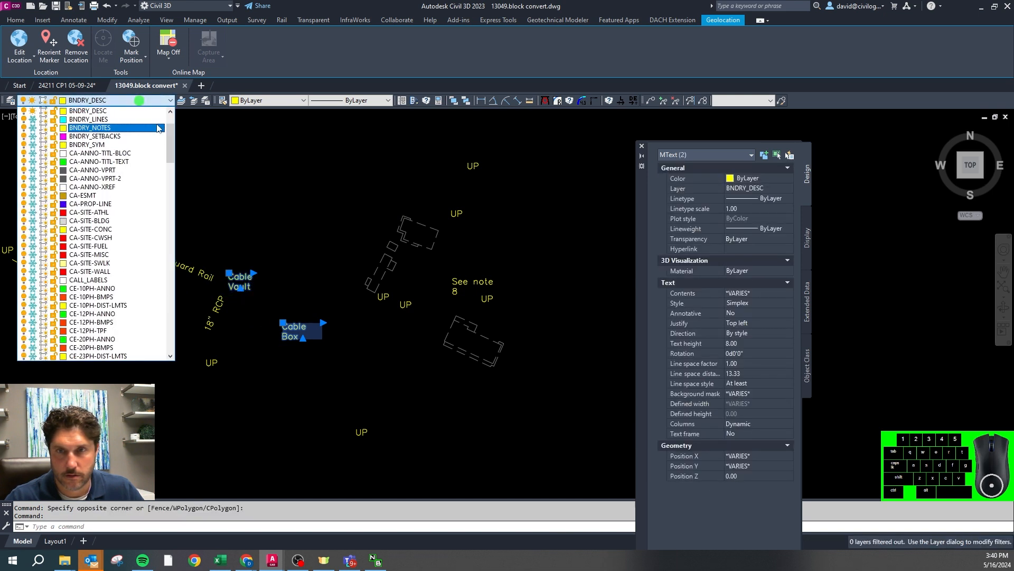
drag(170, 139, 177, 334)
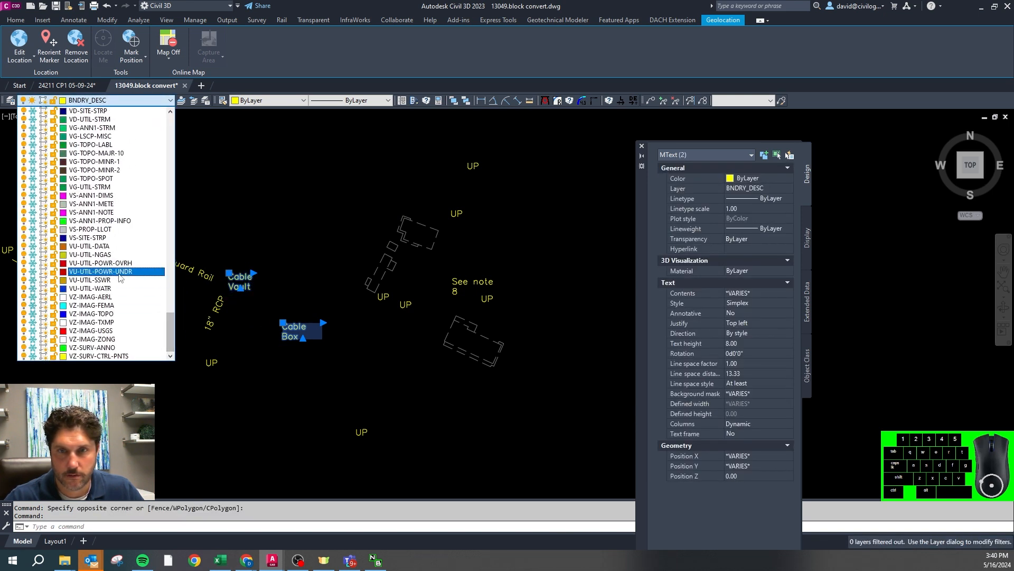
click(86, 247)
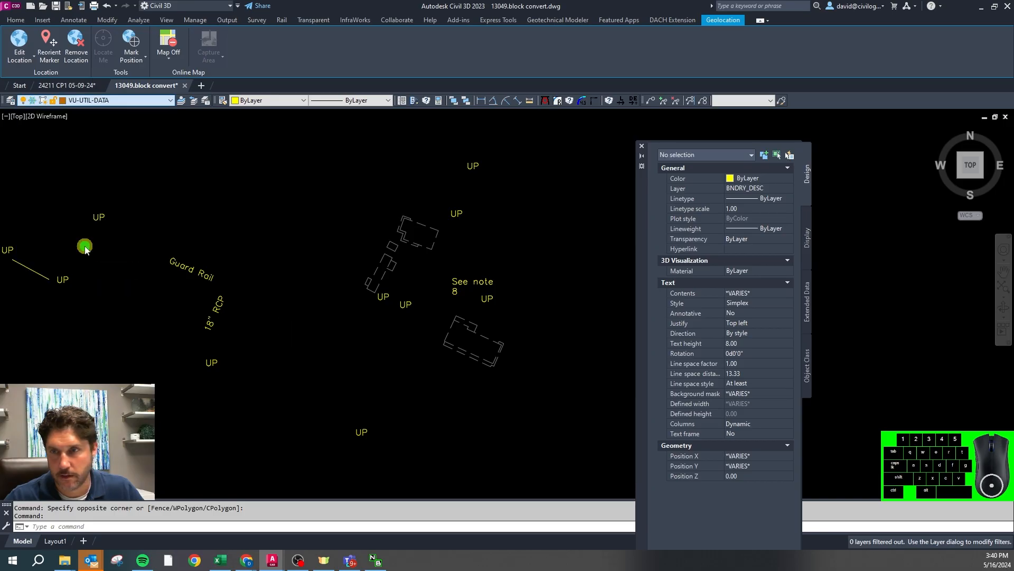
key(Return)
Assign the two Guard Rail labels north of Axle Found to the VA-SITE-MISC layer
scroll(431, 288, down, 4)
scroll(68, 187, up, 5)
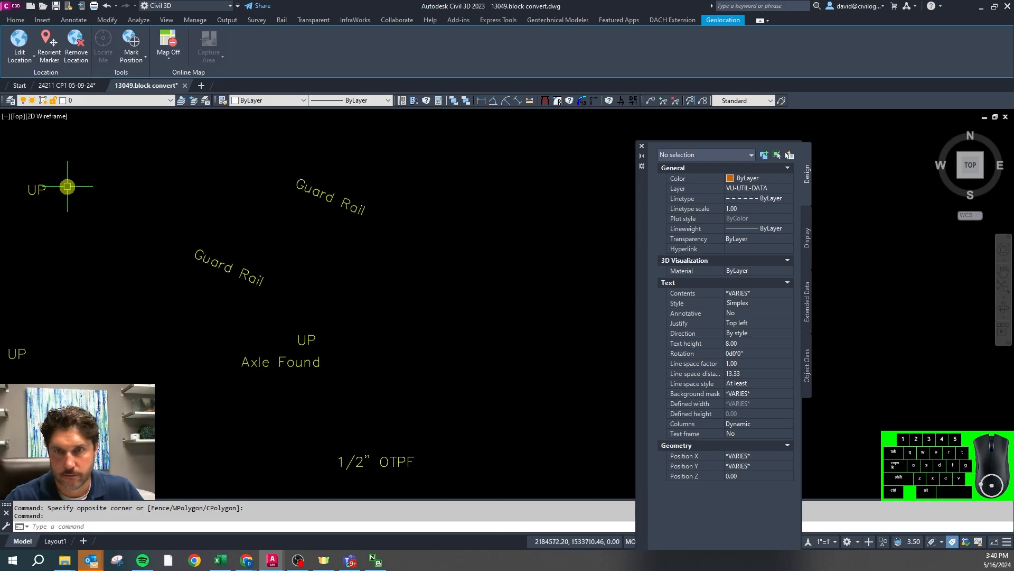
click(329, 196)
click(276, 215)
click(210, 301)
scroll(379, 300, down, 2)
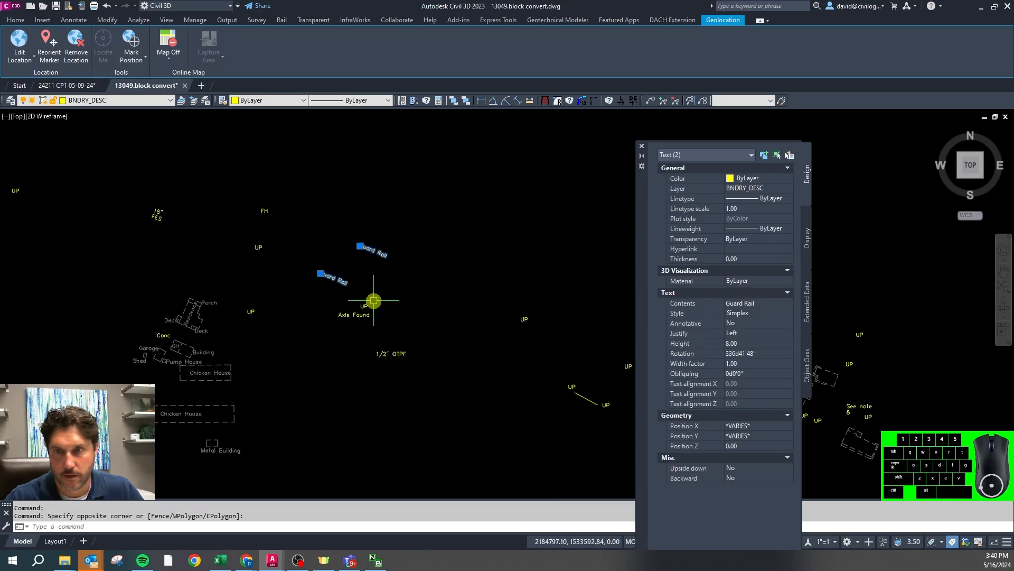
click(135, 104)
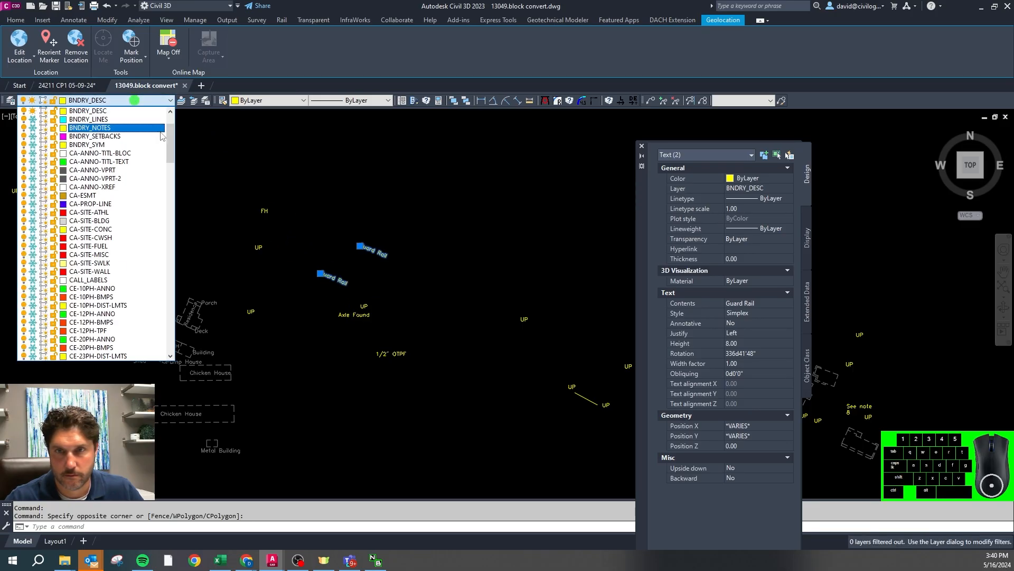
drag(172, 144, 188, 292)
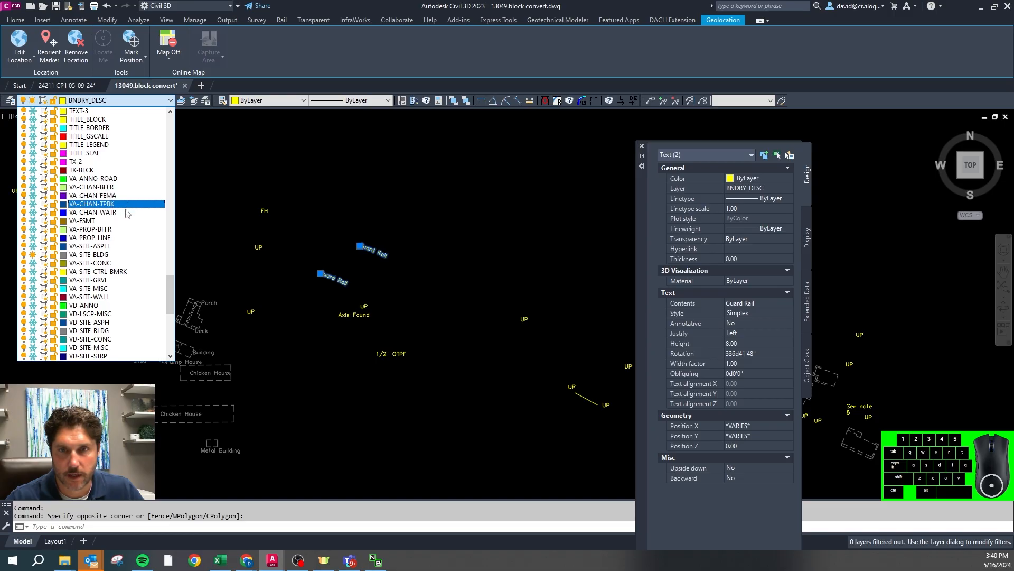
click(99, 289)
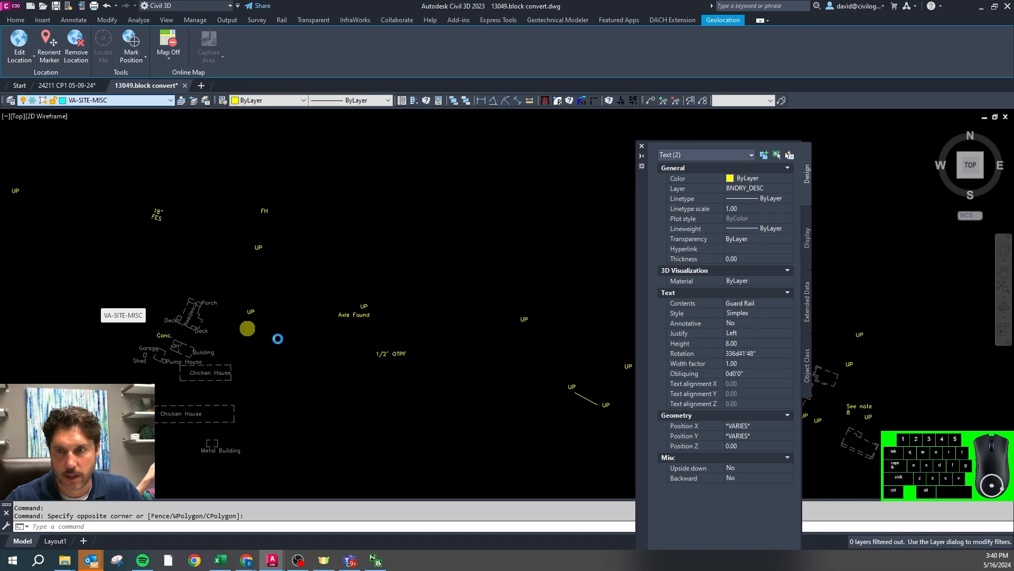
key(Return)
Clear the selection and thaw all layers around the Axle Found label
scroll(395, 353, up, 3)
key(Escape)
key(Escape)
text(zz)
key(space)
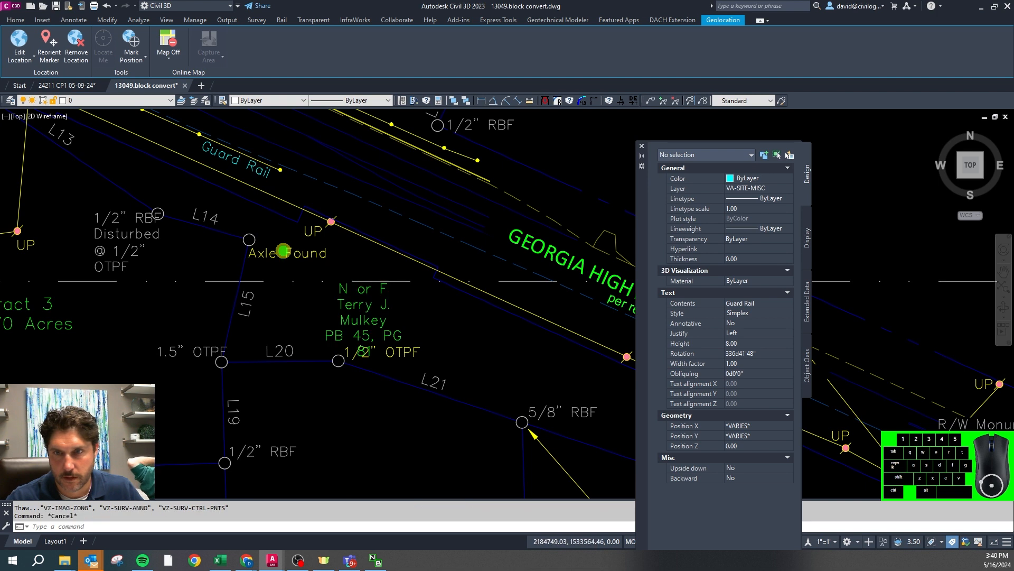
Assign the Axle Found label and the yellow 1/2" OTPF label to the VS-ANN1-METE layer
click(275, 251)
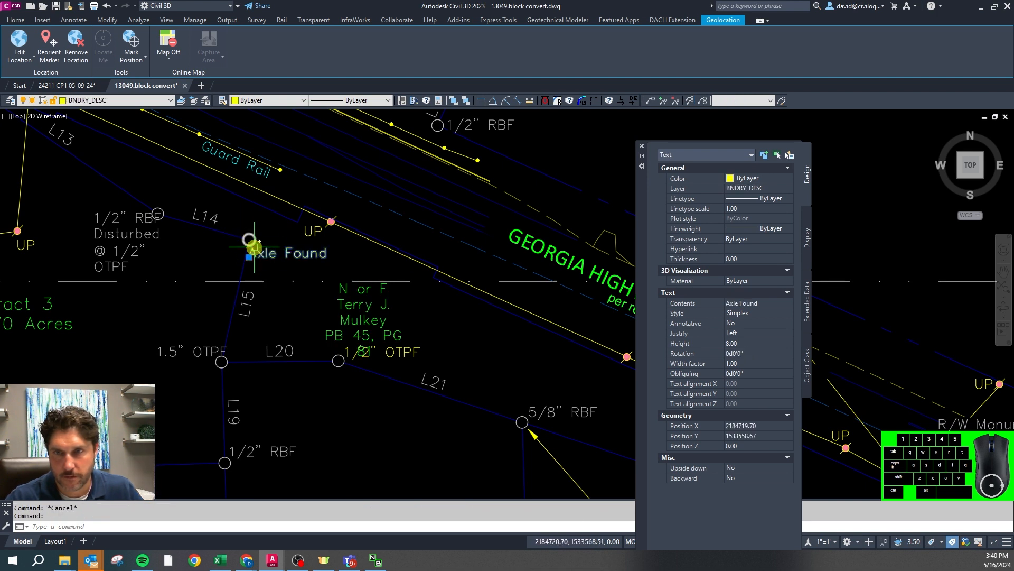
click(406, 350)
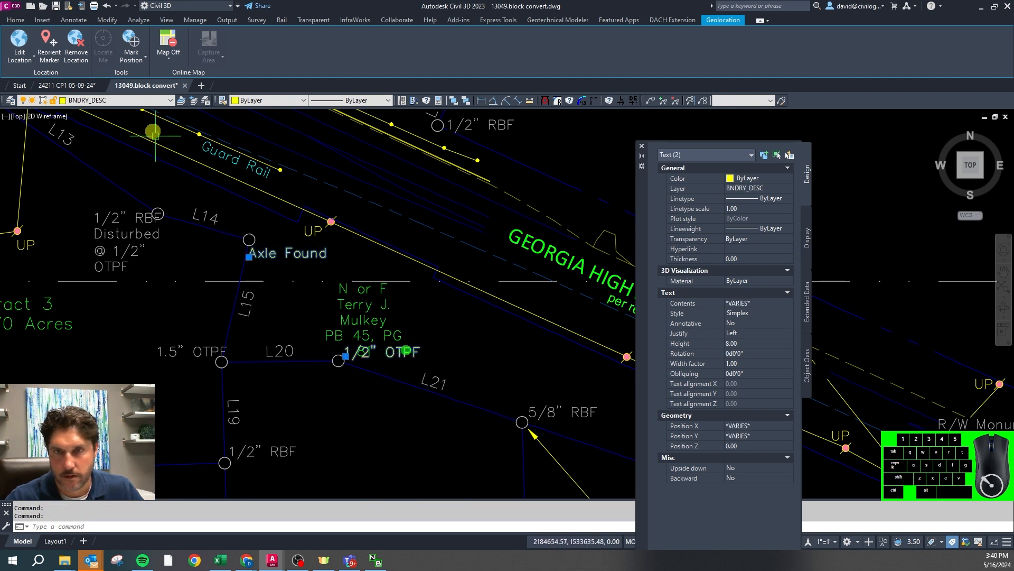
click(140, 104)
drag(171, 138, 189, 327)
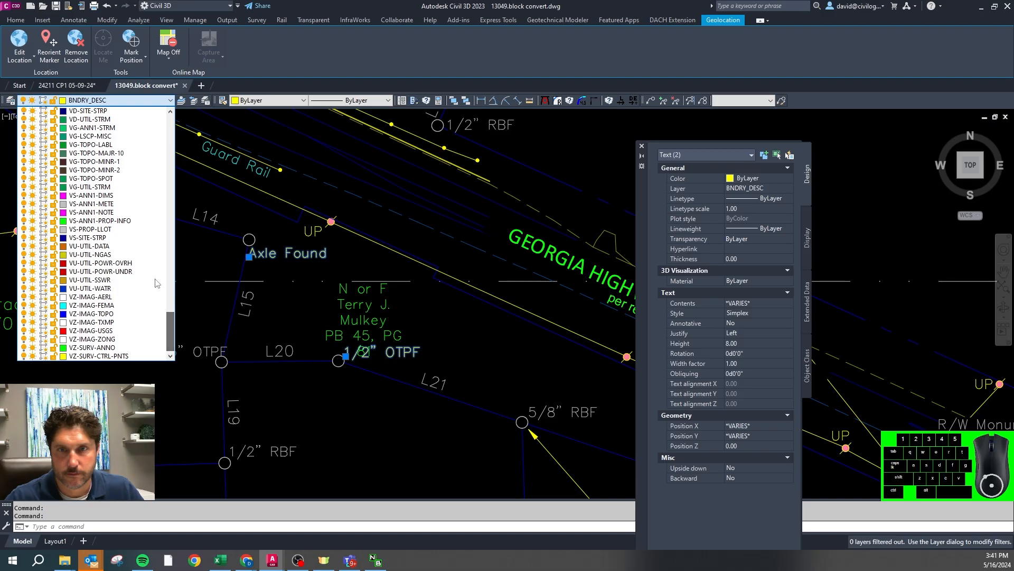
click(120, 203)
scroll(329, 293, down, 2)
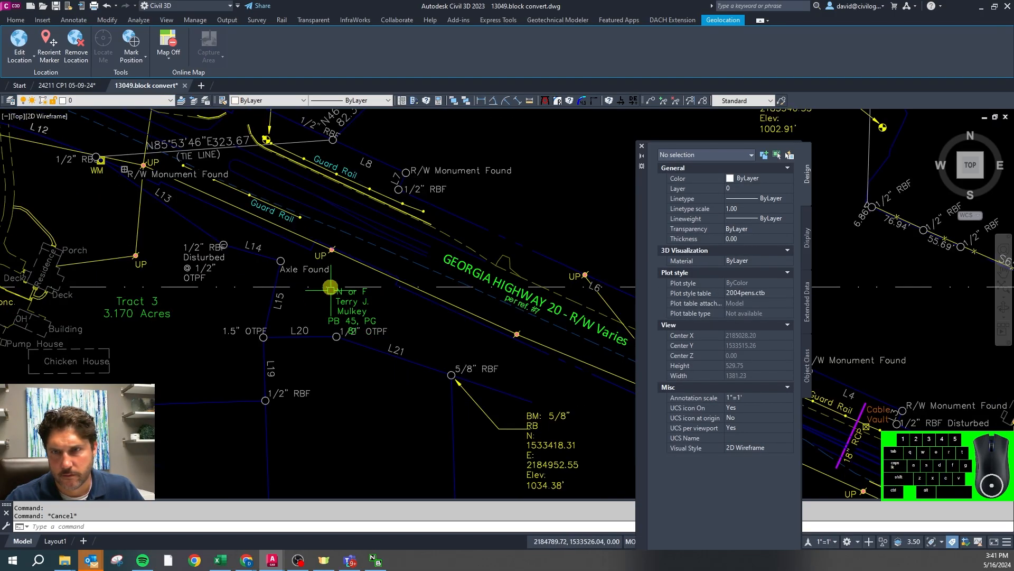
scroll(319, 255, up, 2)
click(320, 256)
scroll(346, 249, down, 2)
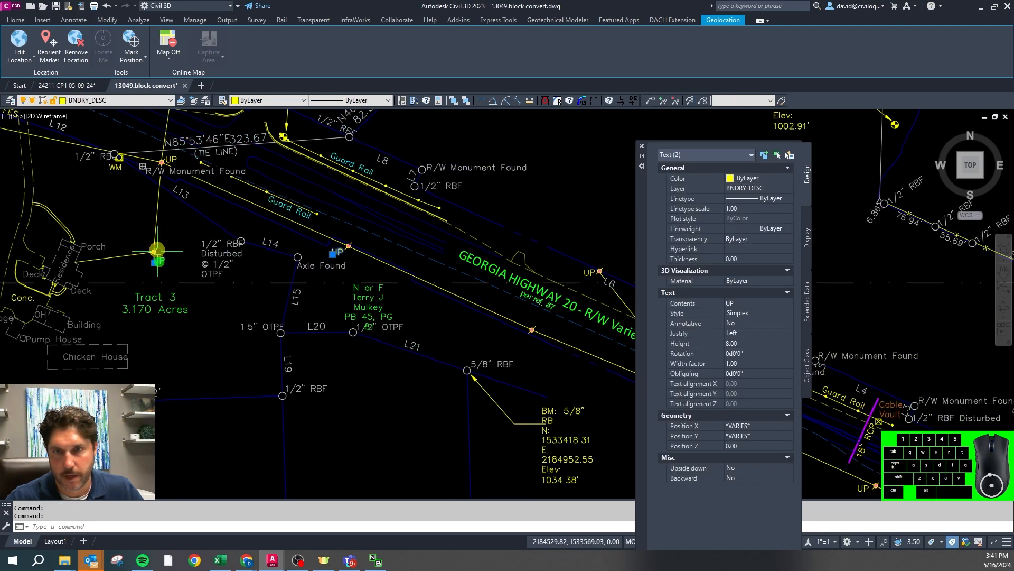
scroll(158, 259, up, 6)
key(Escape)
key(Escape)
Isolate the IMPROV_UTIL and BNDRY_DESC layers by picking the overhead line, pole symbol and UP label near the residence
scroll(213, 346, down, 4)
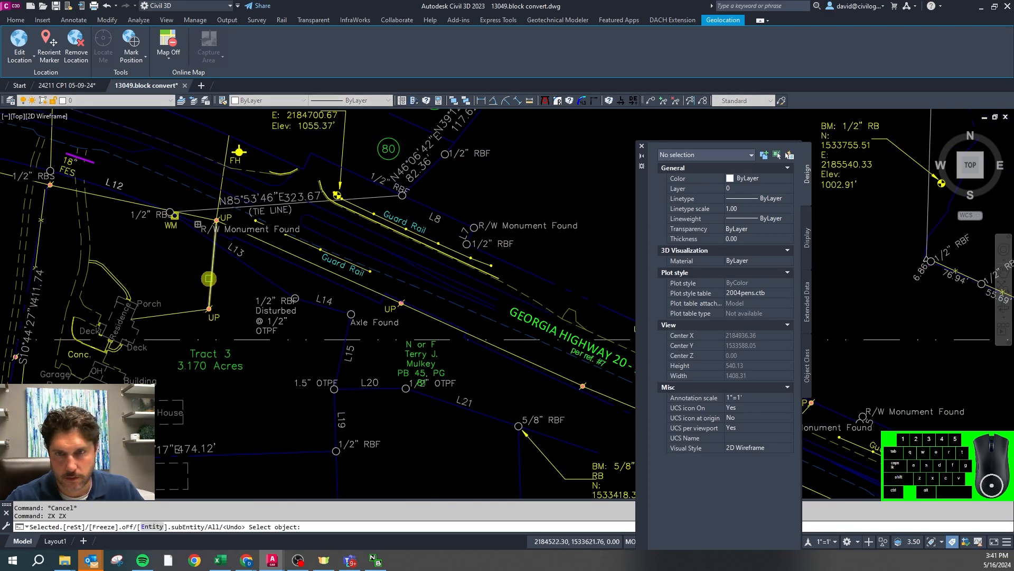
click(210, 277)
scroll(215, 306, up, 4)
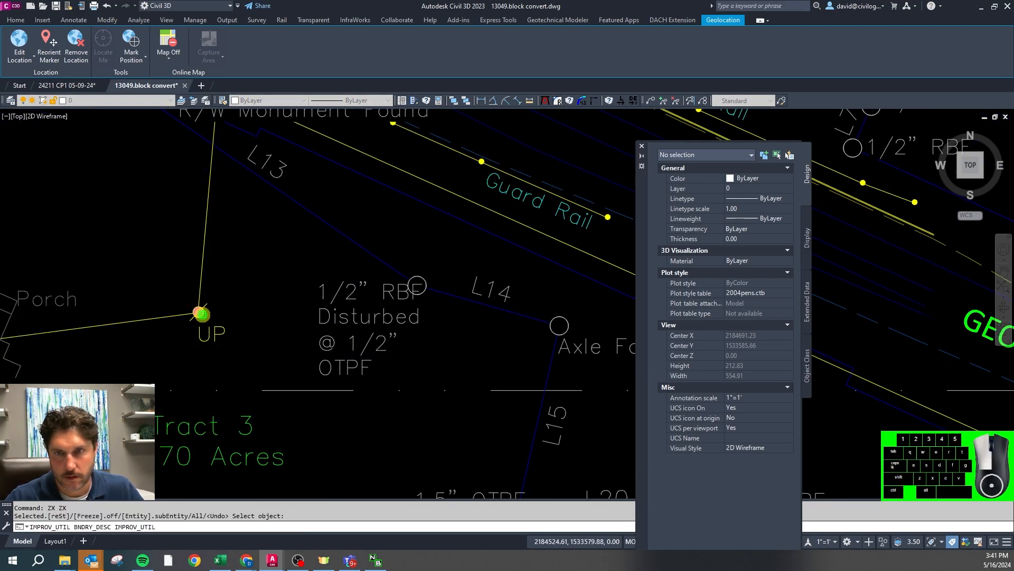
key(Return)
scroll(230, 279, down, 2)
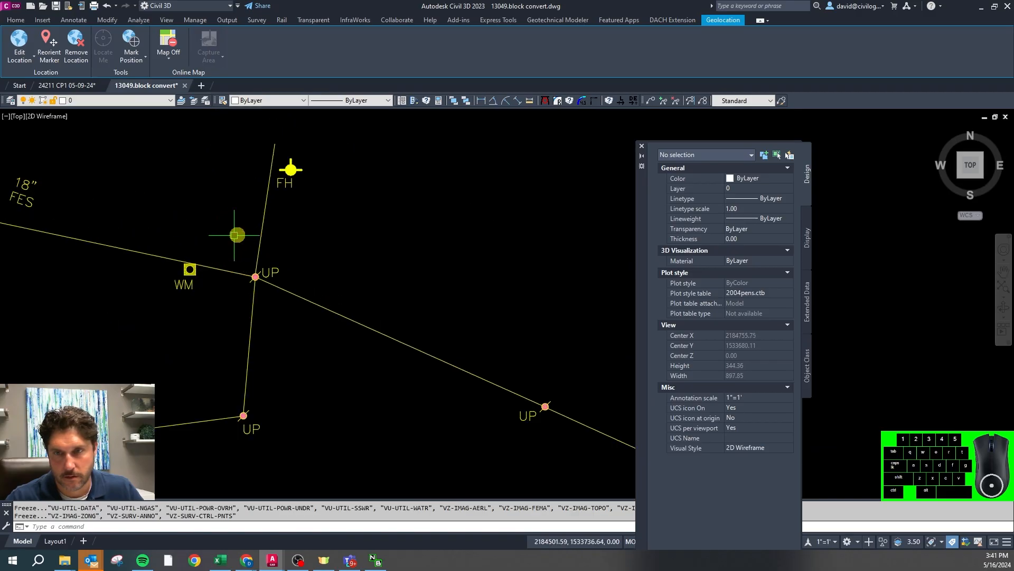
Assign the connected utility poles, their UP labels and the overhead lines along the whole highway to the VU-UTIL-POWR-OVRH layer
click(242, 172)
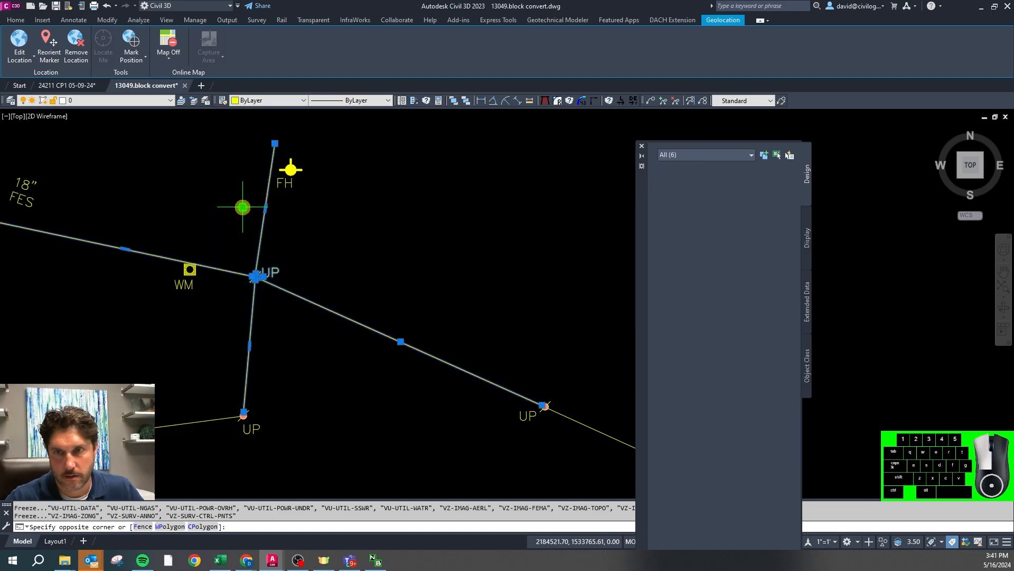
click(265, 399)
scroll(346, 382, down, 2)
scroll(164, 290, up, 2)
click(301, 377)
click(271, 352)
scroll(249, 312, down, 2)
click(268, 338)
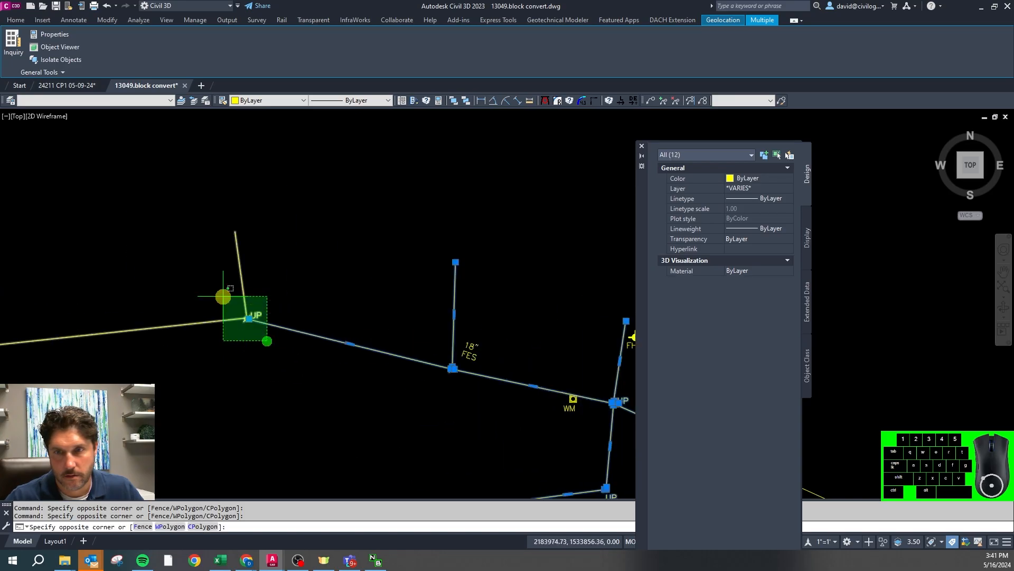
click(222, 294)
scroll(324, 267, down, 2)
scroll(206, 300, up, 2)
click(200, 304)
click(163, 271)
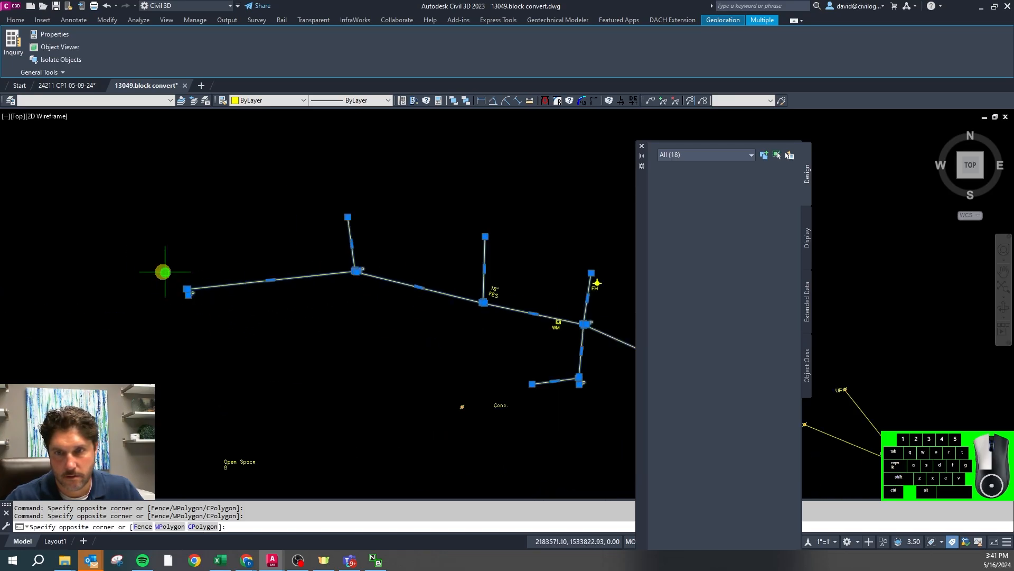
scroll(119, 268, down, 4)
scroll(362, 317, up, 4)
click(314, 268)
click(204, 306)
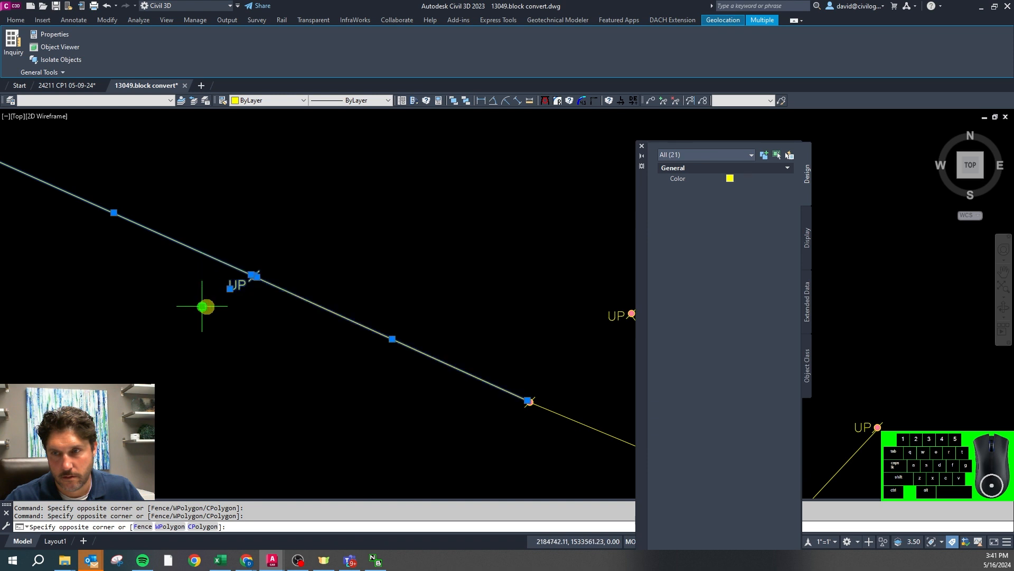
click(578, 388)
click(478, 416)
scroll(247, 251, down, 4)
click(434, 274)
click(386, 296)
scroll(525, 359, up, 4)
click(480, 437)
click(301, 211)
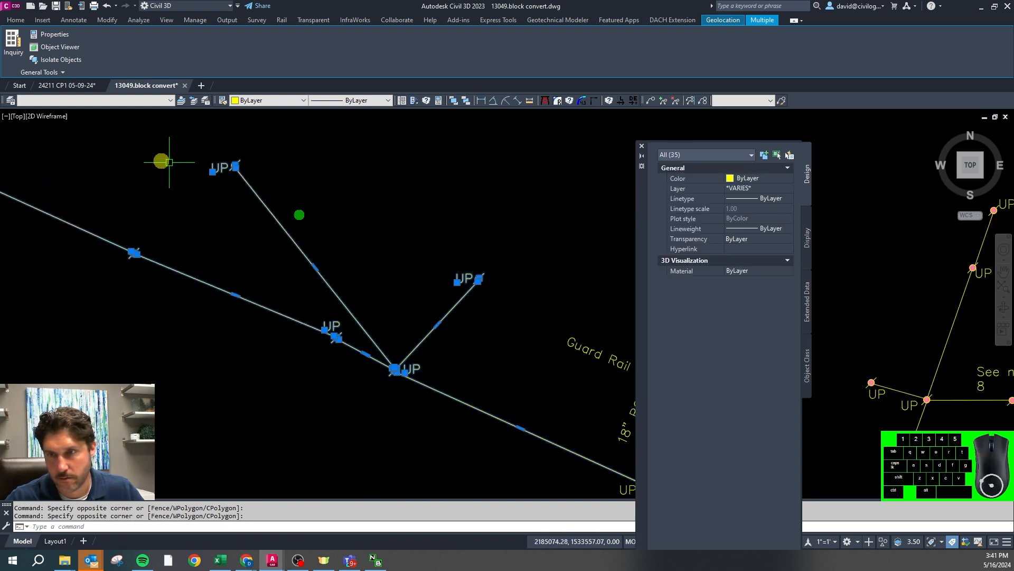
scroll(160, 158, down, 4)
click(371, 275)
click(333, 296)
click(440, 344)
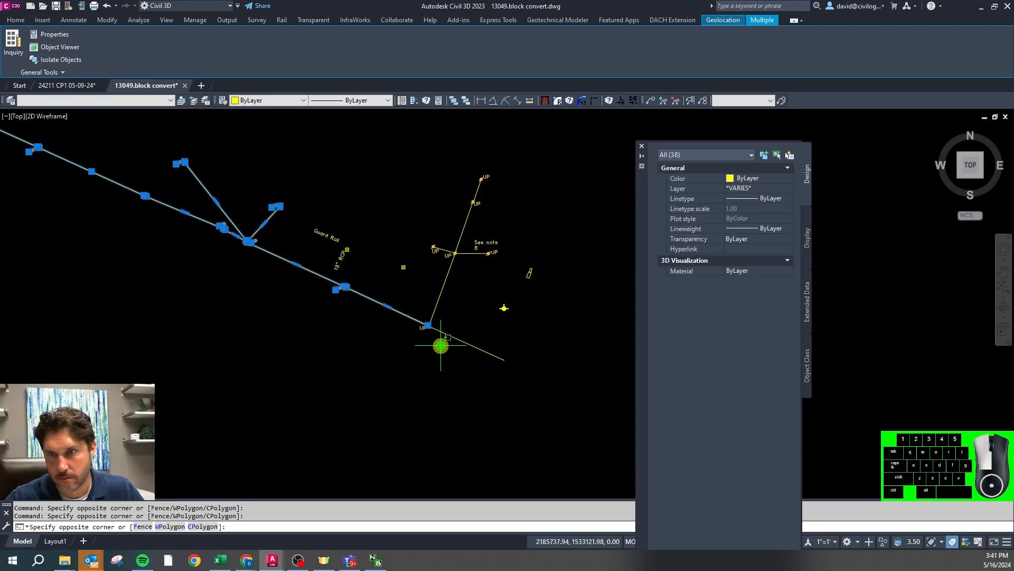
click(410, 305)
scroll(463, 233, up, 3)
click(446, 335)
click(294, 244)
click(612, 344)
click(546, 305)
scroll(459, 396, down, 3)
click(514, 302)
click(436, 211)
click(108, 101)
drag(167, 135, 167, 330)
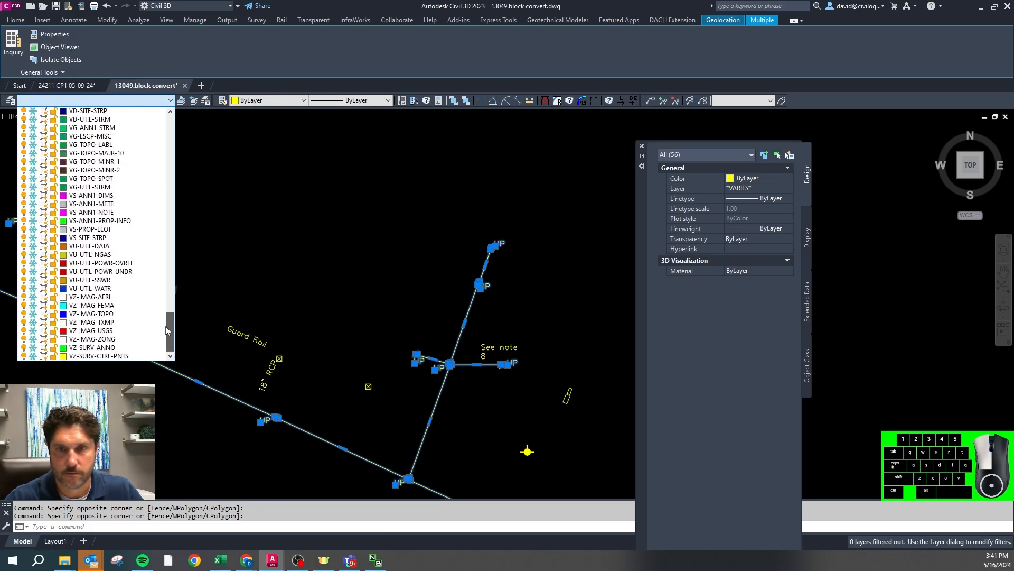
click(114, 263)
key(Return)
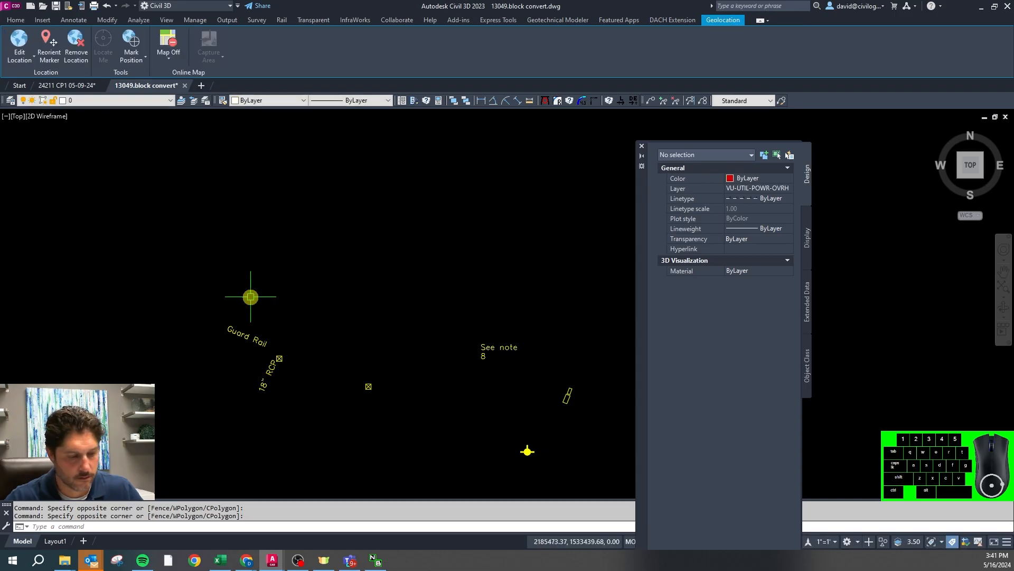
Thaw all layers to bring back the full drawing
key(space)
key(Escape)
key(Escape)
right_click(312, 302)
key(l)
key(Return)
Assign the 18" RCP and 18" FES pipes, together with their labels, to the VG-UTIL-STRM layer
scroll(259, 400, up, 4)
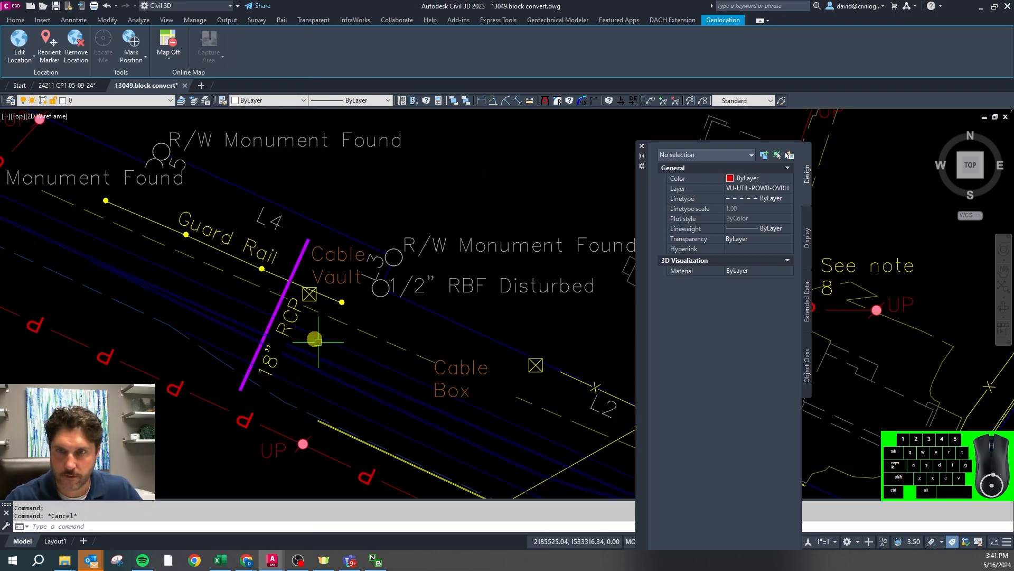
scroll(268, 355, up, 2)
click(279, 253)
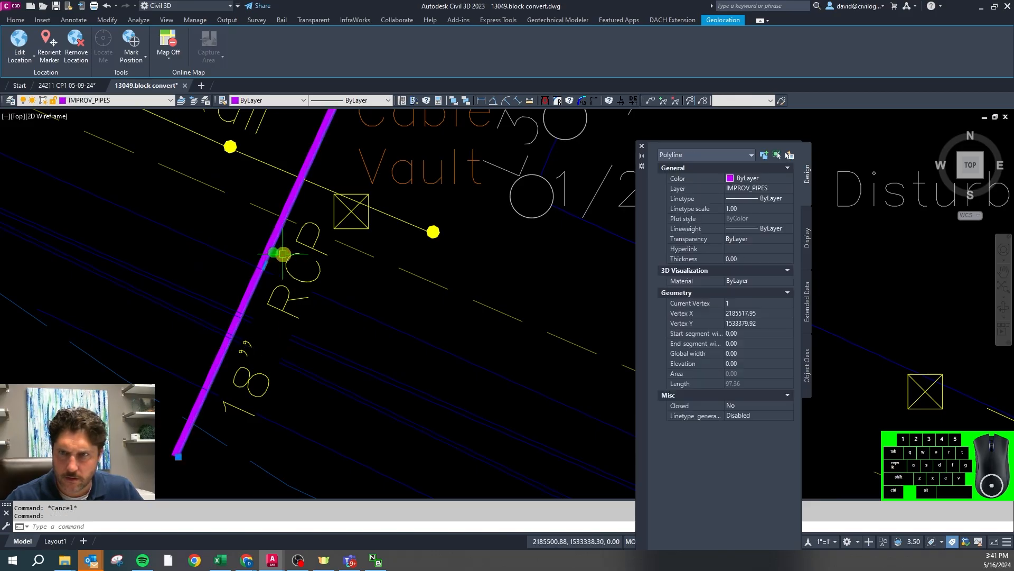
click(280, 246)
scroll(280, 244, up, 3)
click(277, 244)
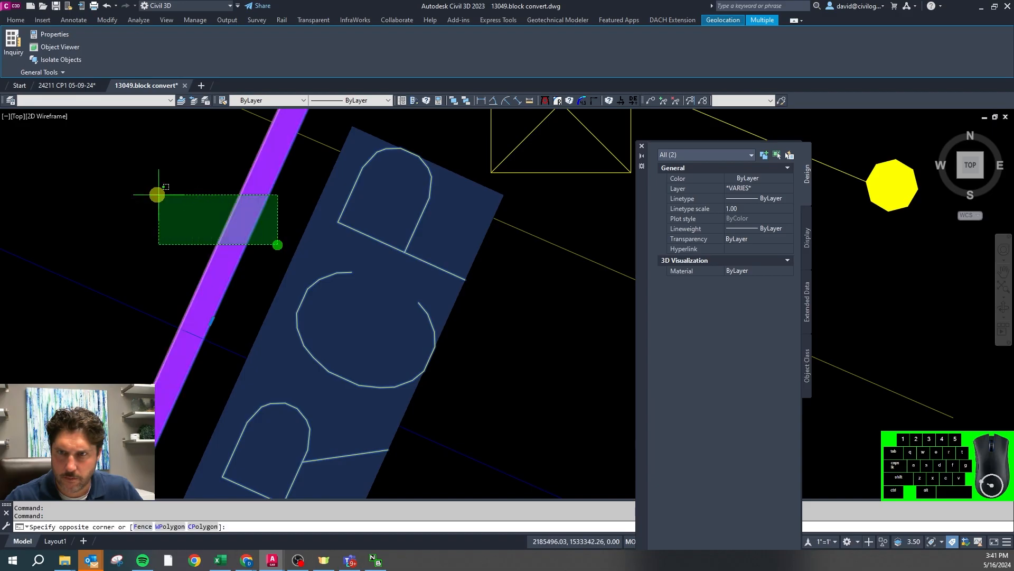
scroll(197, 211, down, 6)
click(361, 286)
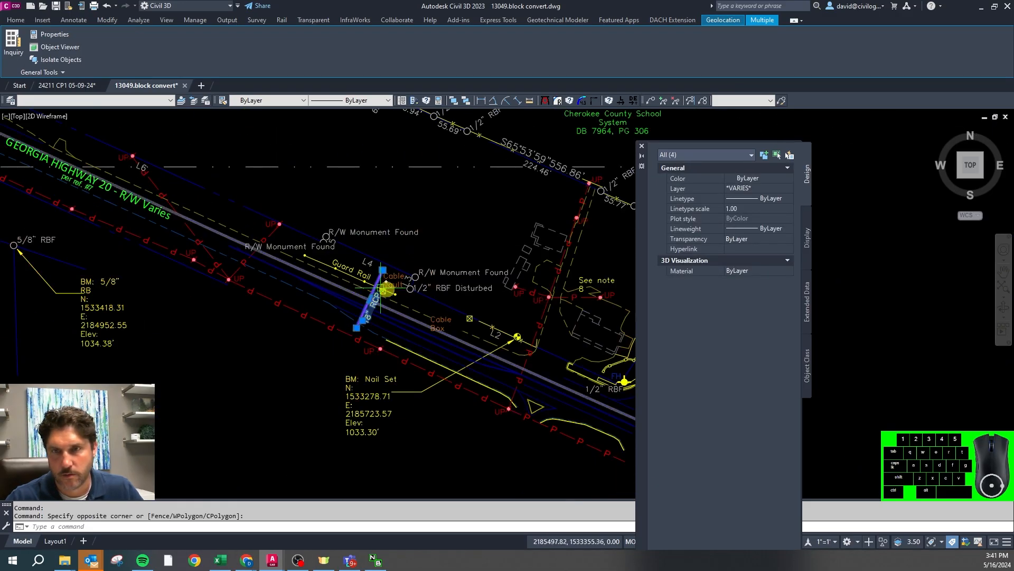
scroll(361, 285, down, 5)
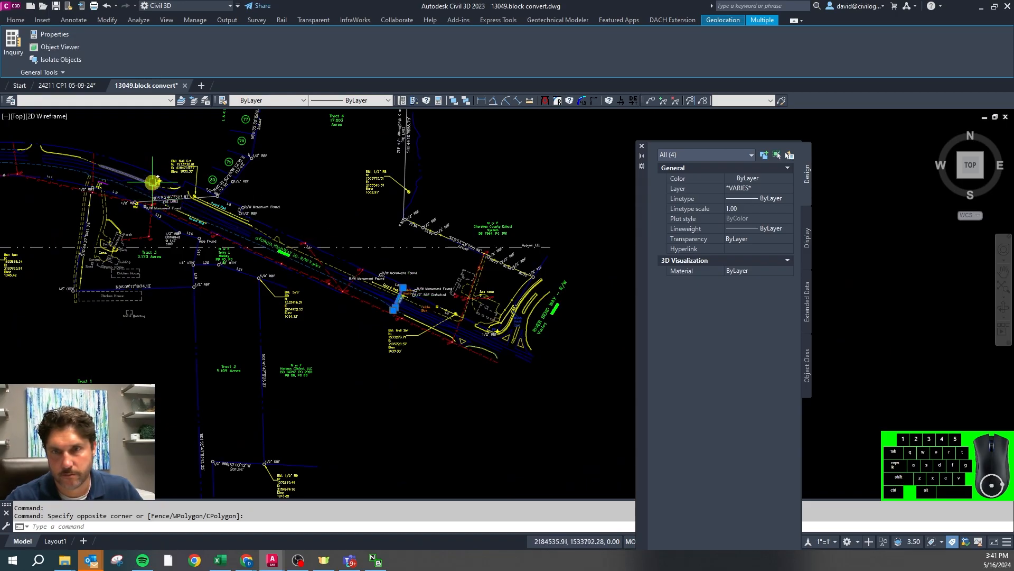
scroll(153, 183, up, 6)
scroll(460, 322, down, 4)
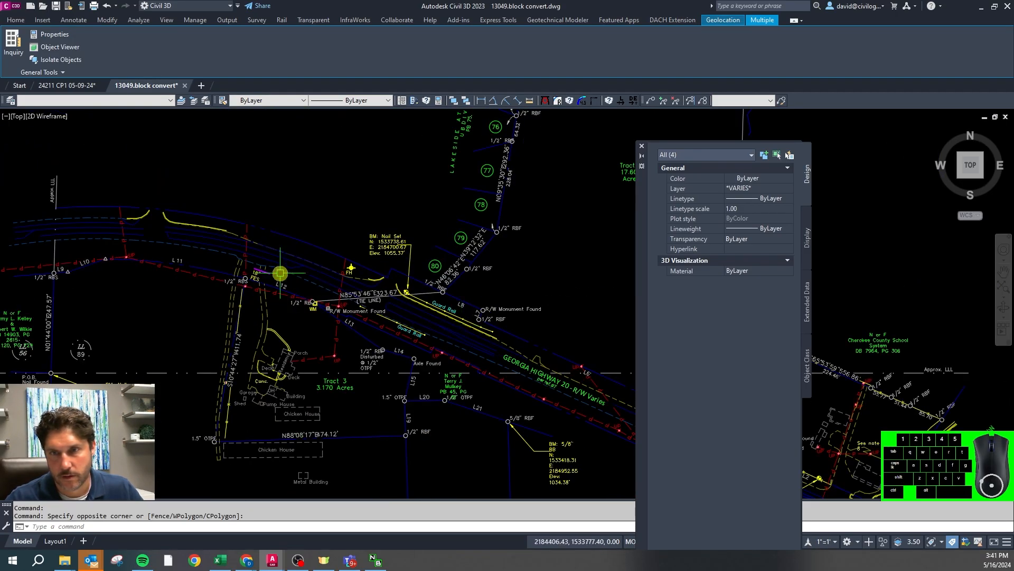
scroll(279, 214, up, 5)
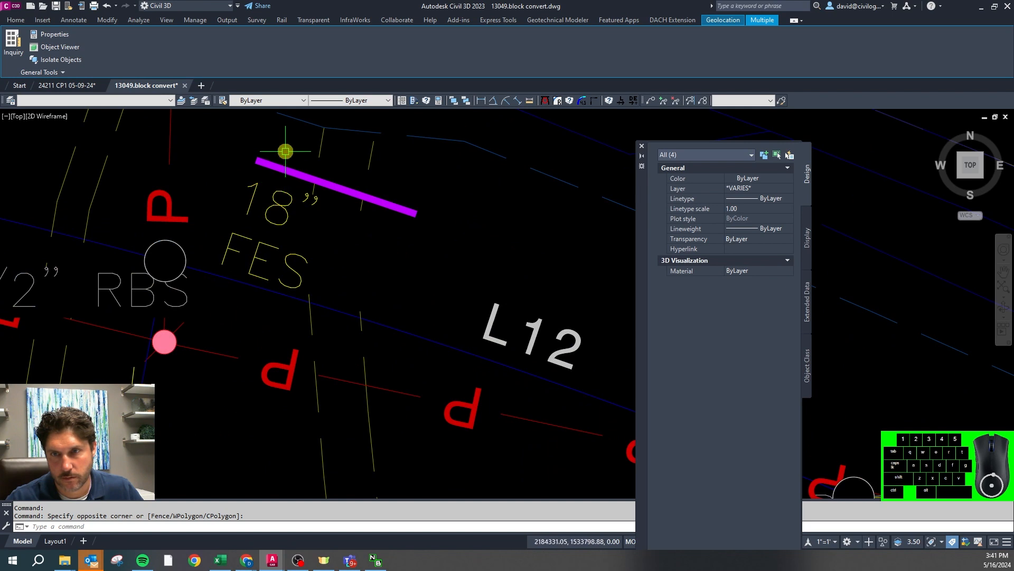
drag(285, 154, 263, 184)
scroll(158, 186, down, 5)
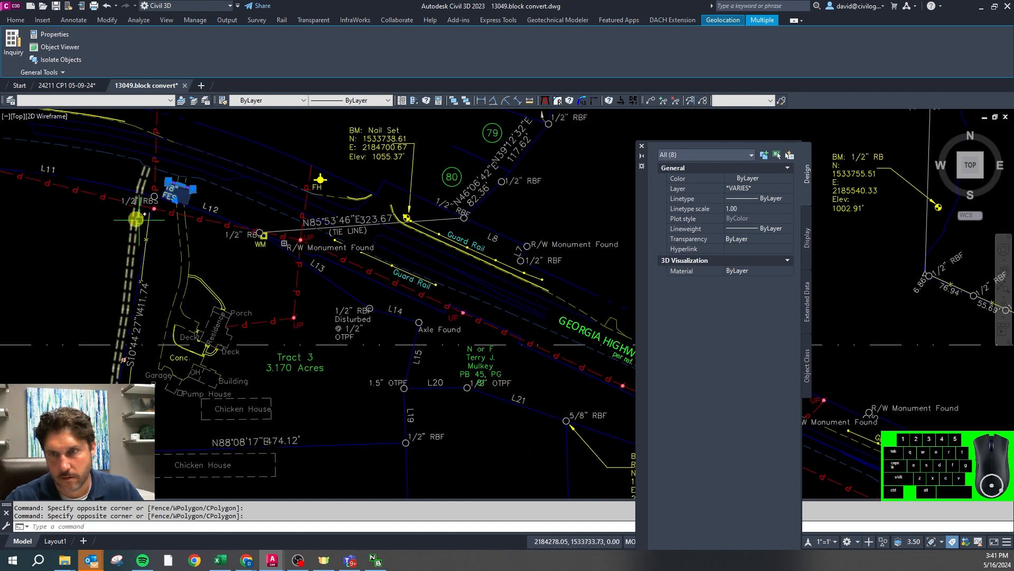
scroll(114, 210, down, 3)
scroll(446, 322, up, 2)
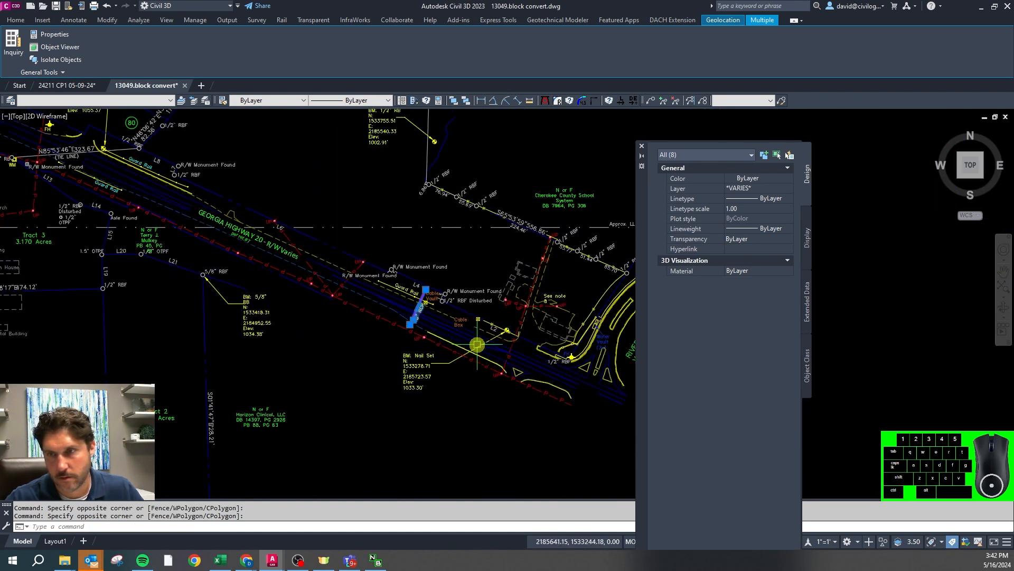
click(105, 100)
drag(170, 132, 178, 325)
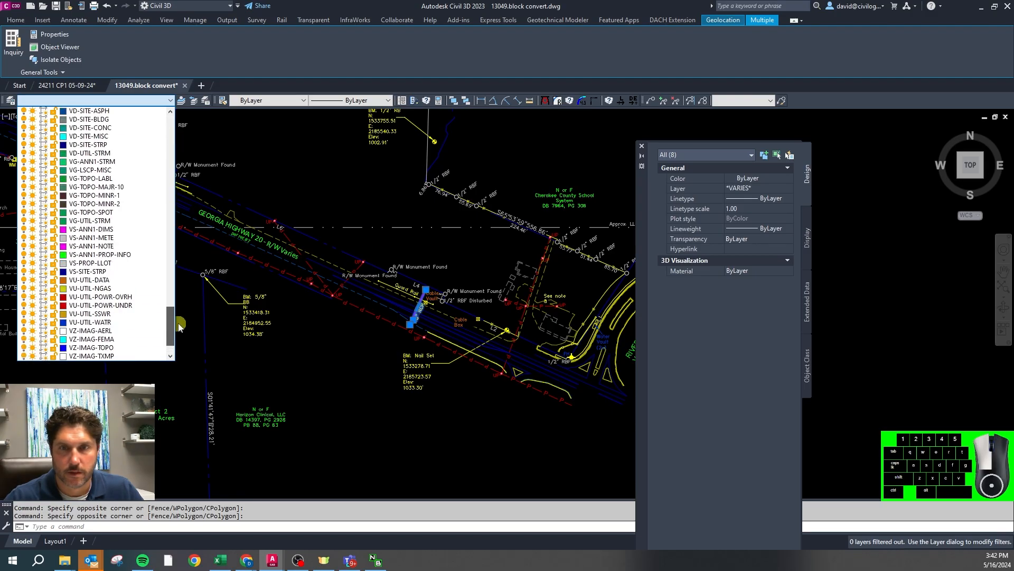
scroll(105, 280, down, 2)
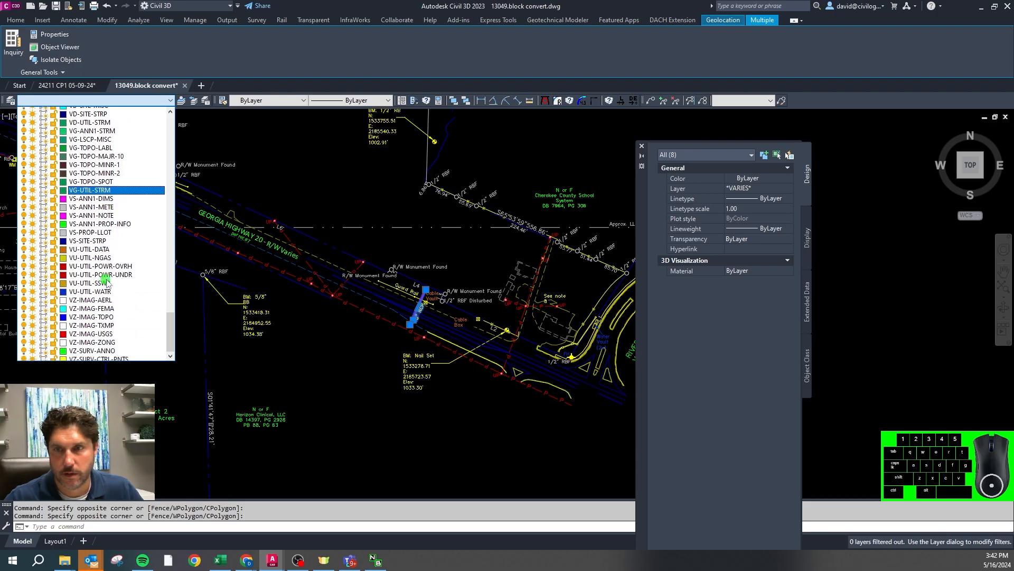
key(Escape)
key(Escape)
Isolate the IMPROV_CURB layer by picking one of the double curb lines beside the guard rail along Georgia Highway 20
scroll(317, 327, up, 5)
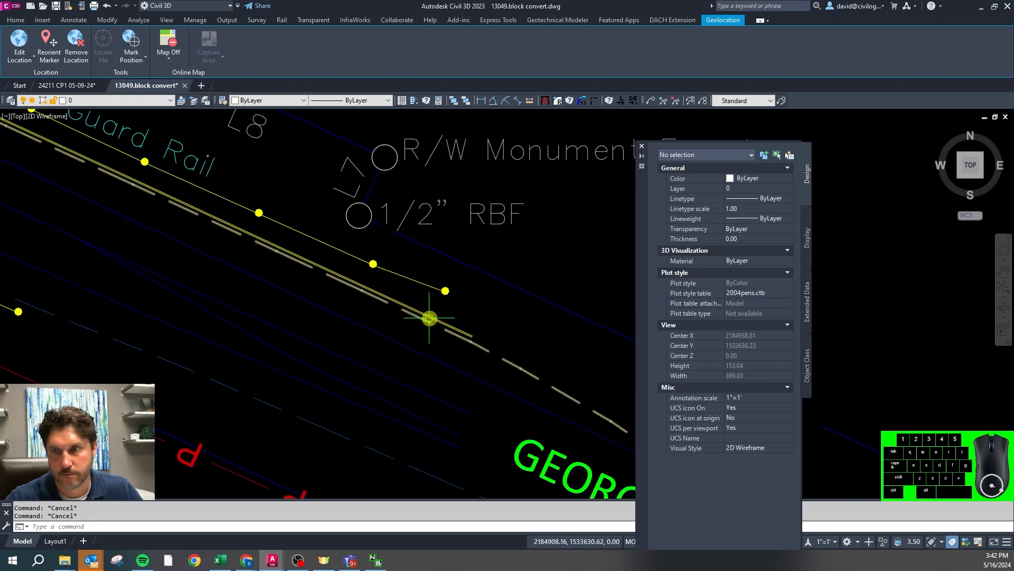
scroll(429, 318, up, 4)
click(459, 332)
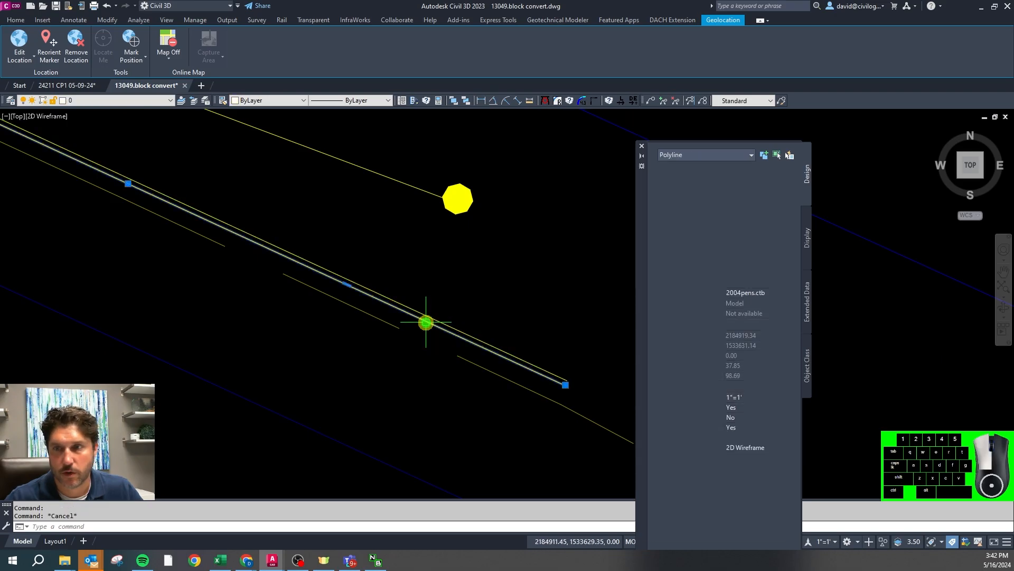
key(Escape)
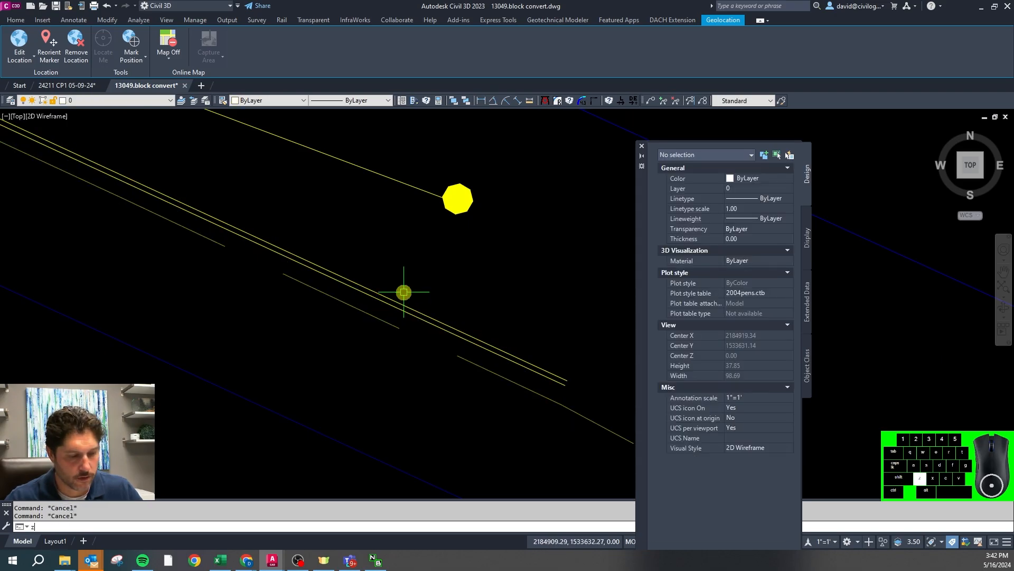
click(398, 292)
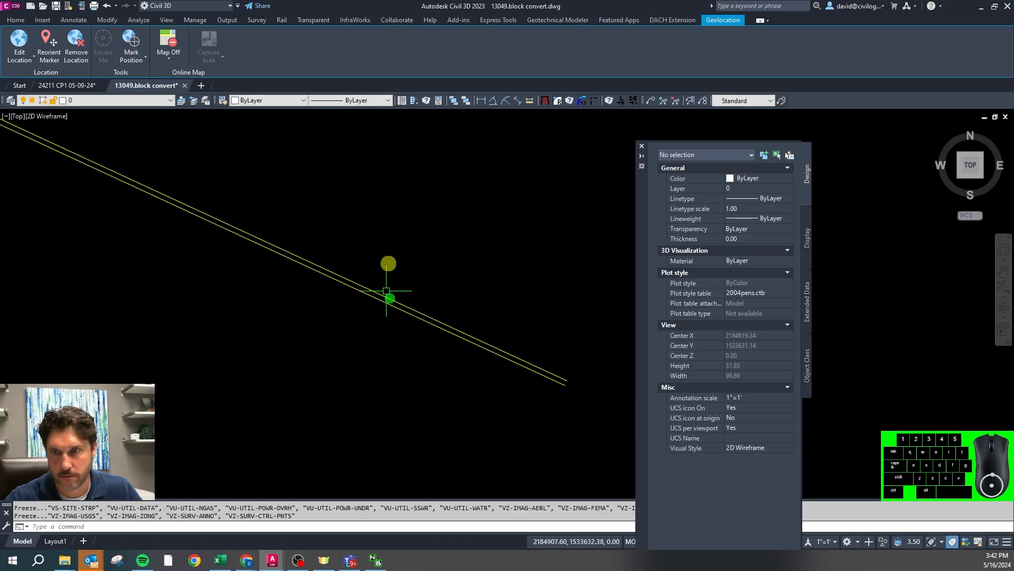
Assign all the curb polylines on the isolated layer to the VA-SITE-CONC layer
scroll(389, 294, down, 4)
click(379, 266)
scroll(387, 261, down, 5)
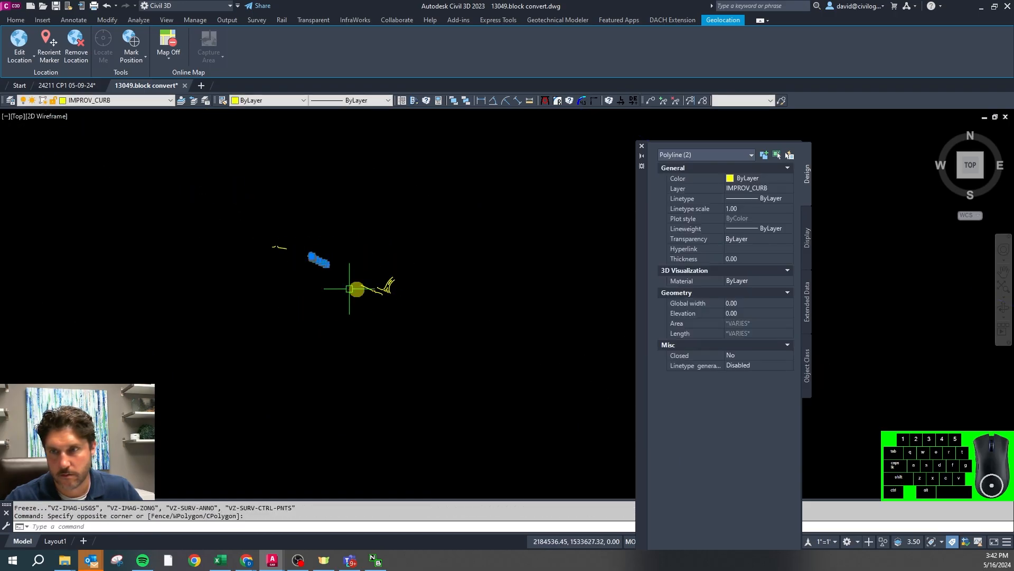
click(240, 226)
click(170, 100)
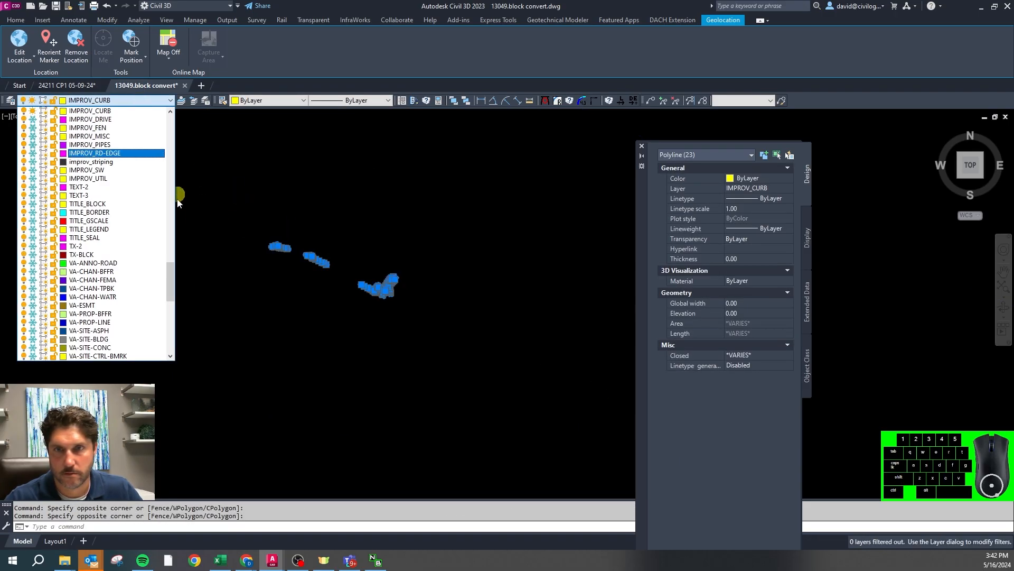
drag(171, 285, 171, 290)
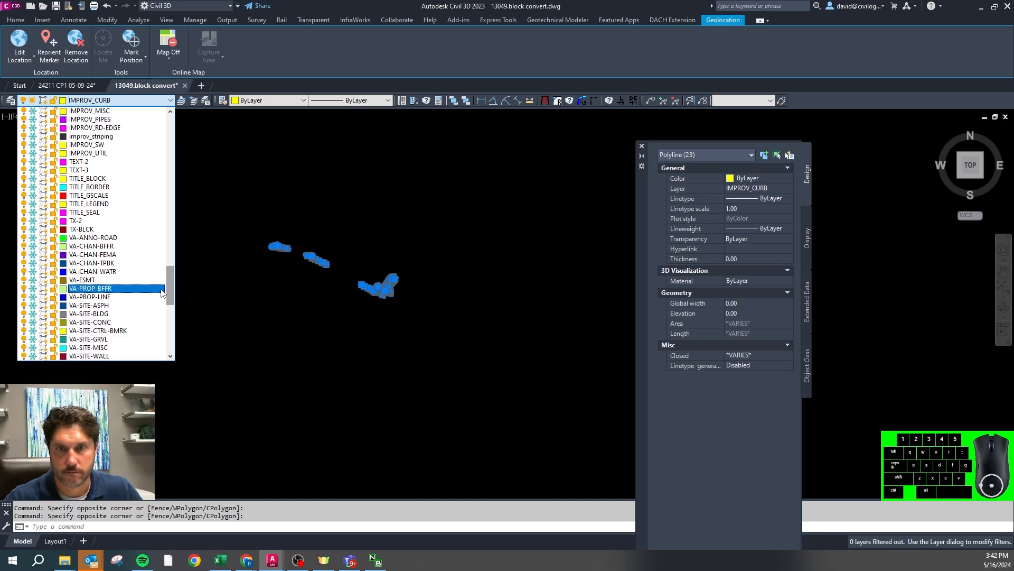
scroll(108, 320, down, 6)
click(108, 174)
Thaw all layers to restore the complete survey drawing
text(al)
key(space)
scroll(320, 275, up, 8)
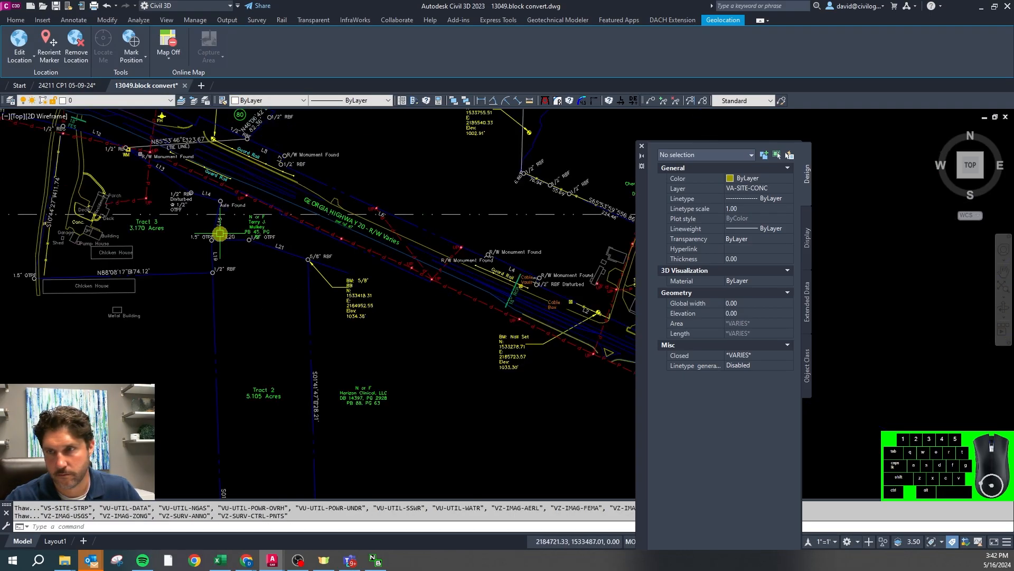
Inspect the Nail Set benchmark note and freeze every layer except those of the highway guard rail and its label
key(Escape)
click(340, 327)
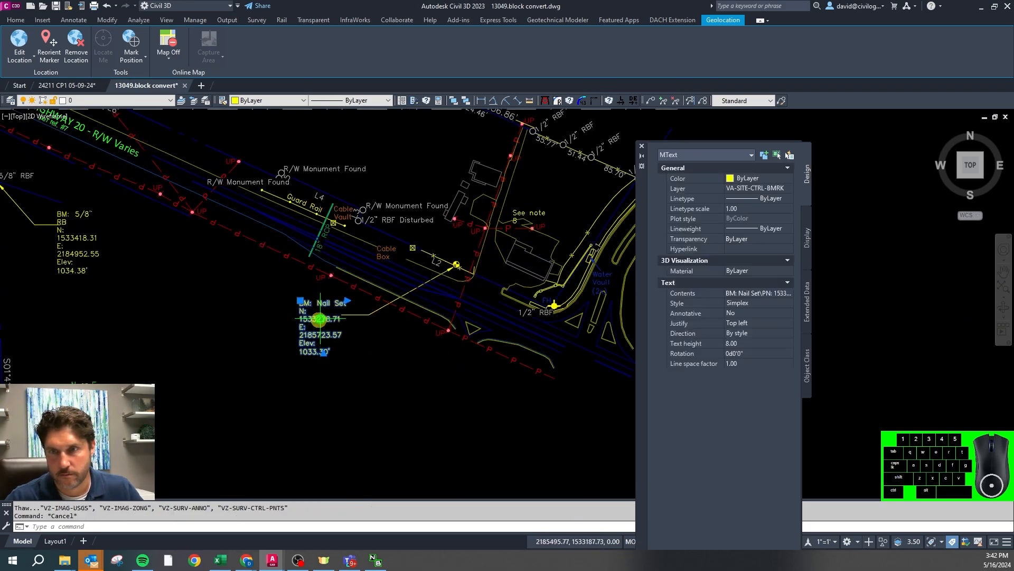
key(Escape)
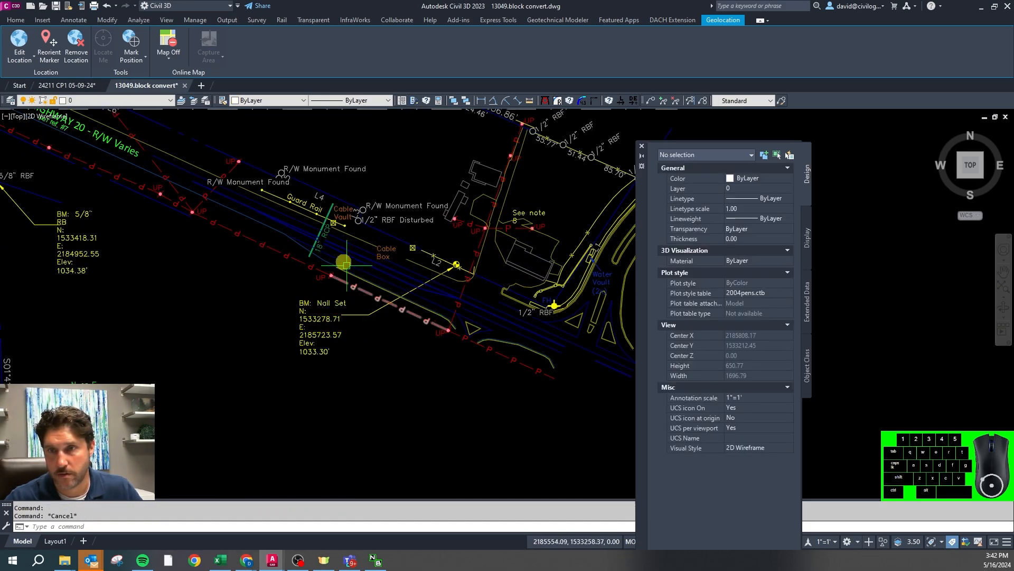
scroll(303, 201, up, 5)
click(288, 217)
key(Escape)
click(283, 197)
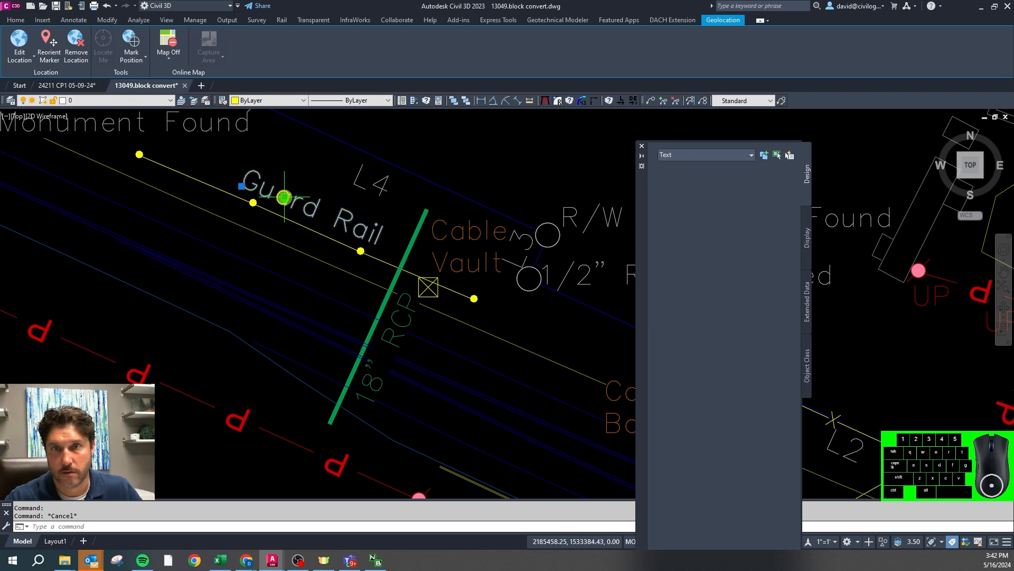
key(Escape)
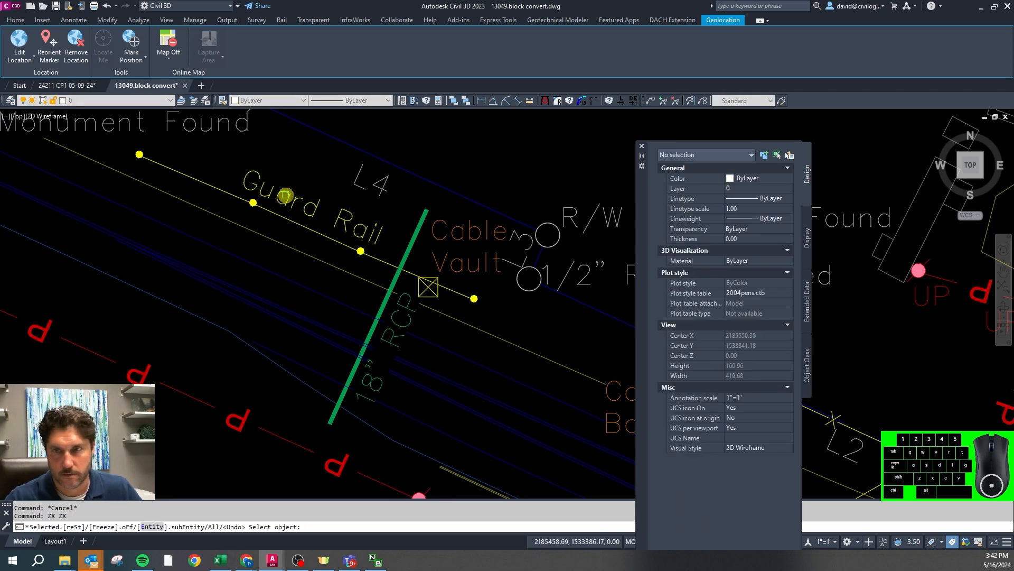
click(280, 216)
key(Return)
scroll(281, 216, down, 5)
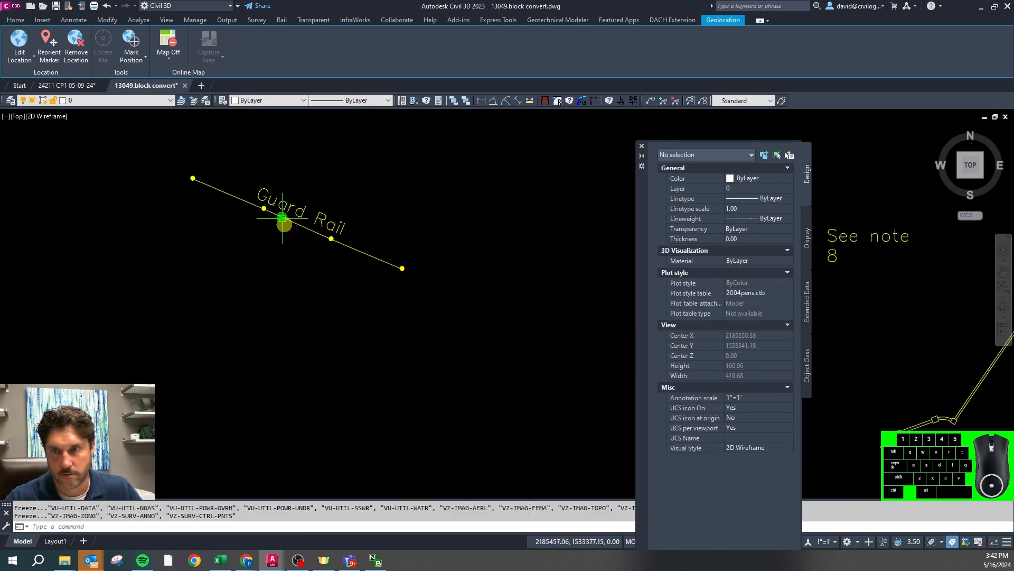
scroll(441, 255, down, 3)
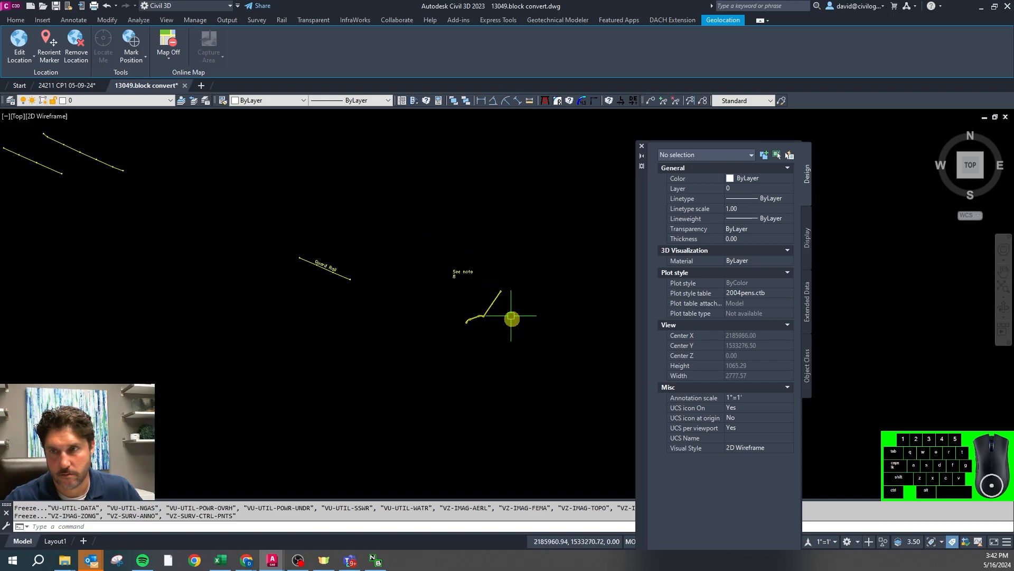
Move the guard rail lines, the Guard Rail label and the line beside River Bend Way to layer VD-SITE-MISC
click(524, 348)
click(452, 287)
click(391, 300)
click(264, 238)
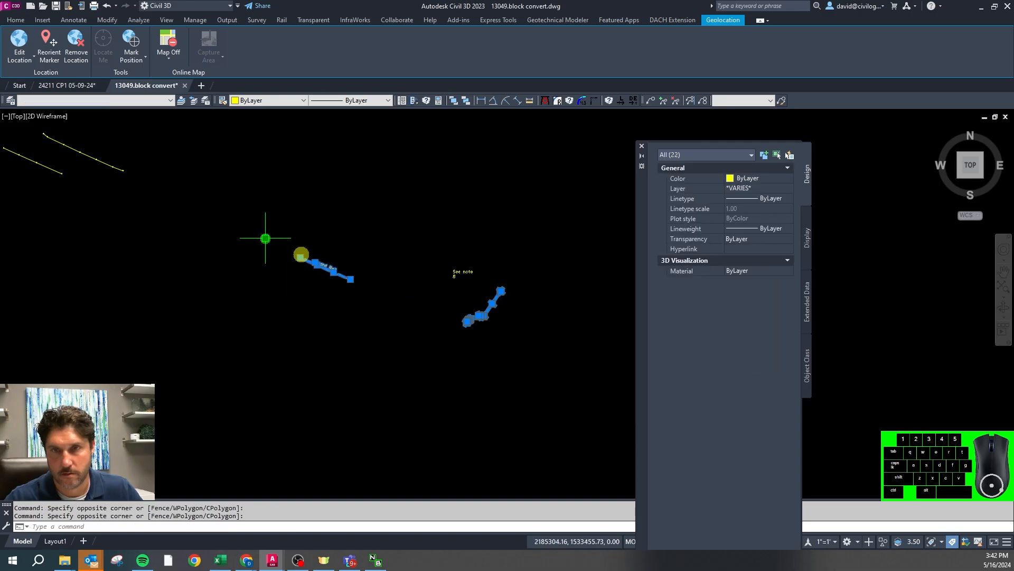
scroll(410, 294, down, 2)
scroll(221, 207, up, 4)
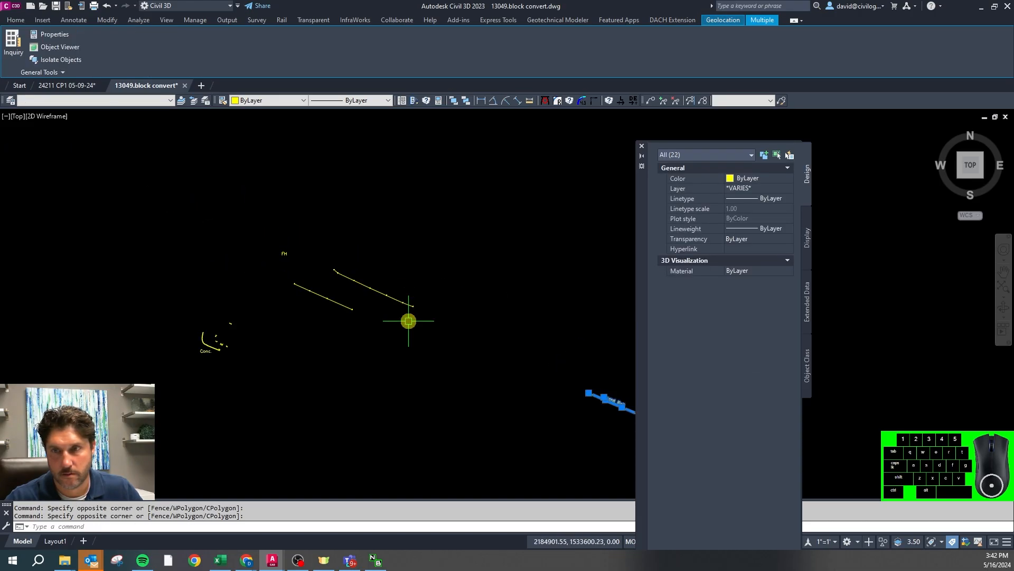
click(432, 331)
click(282, 255)
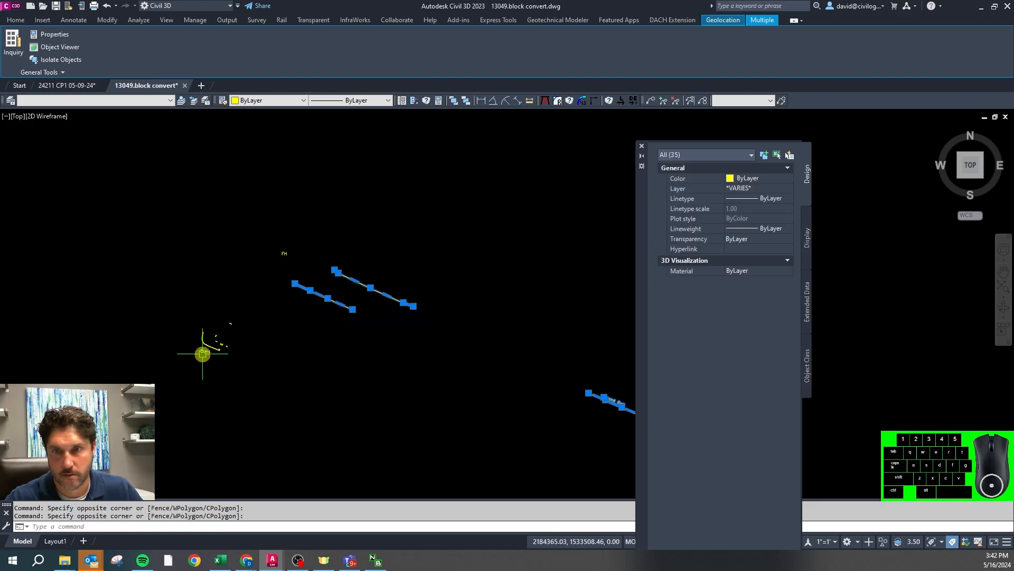
scroll(202, 354, up, 6)
scroll(182, 315, down, 4)
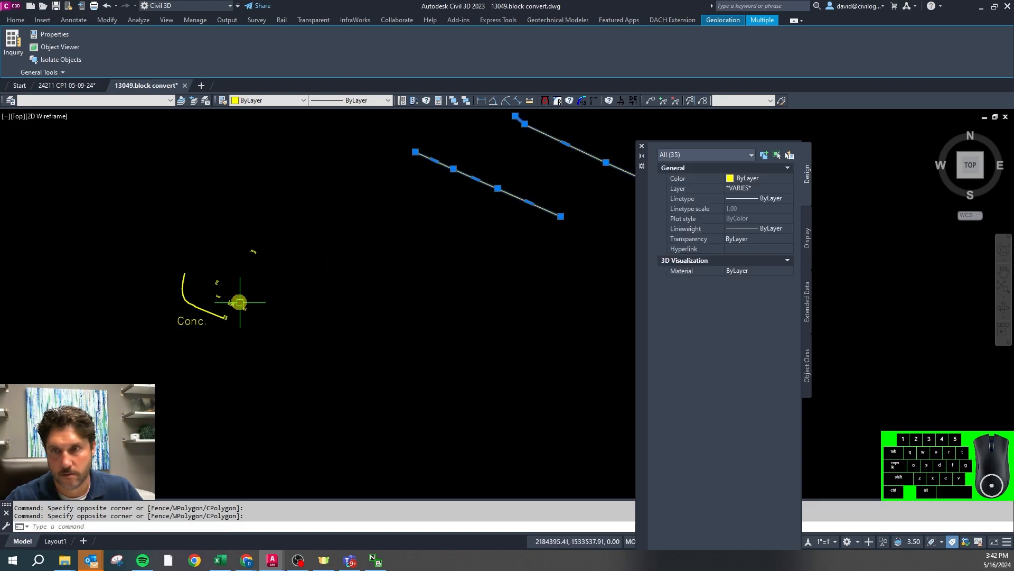
scroll(125, 208, down, 4)
click(145, 104)
drag(170, 129, 174, 318)
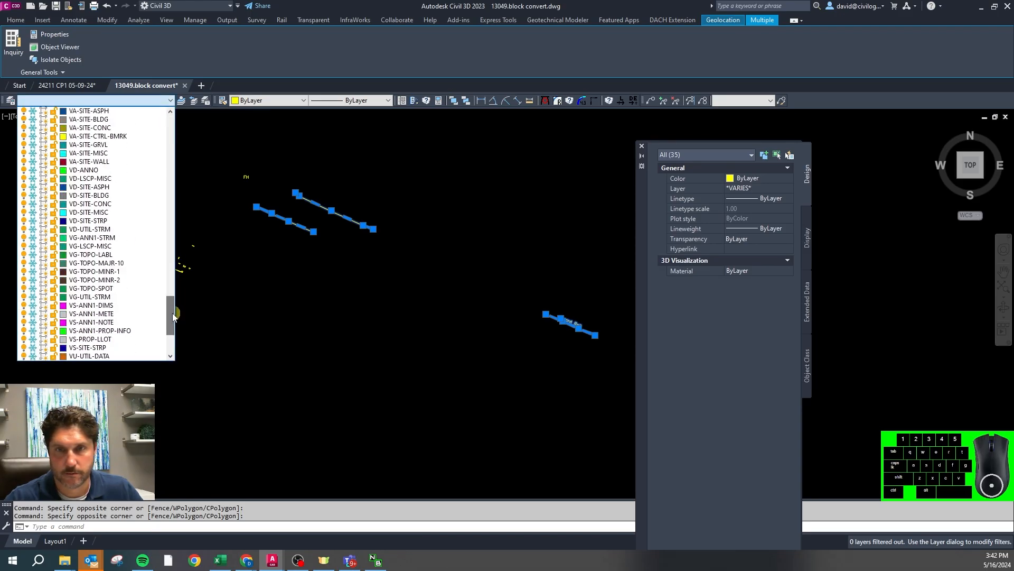
scroll(109, 220, up, 3)
click(109, 223)
Move the concrete edge linework and the Conc. label to layer VA-SITE-CONC
scroll(121, 243, up, 3)
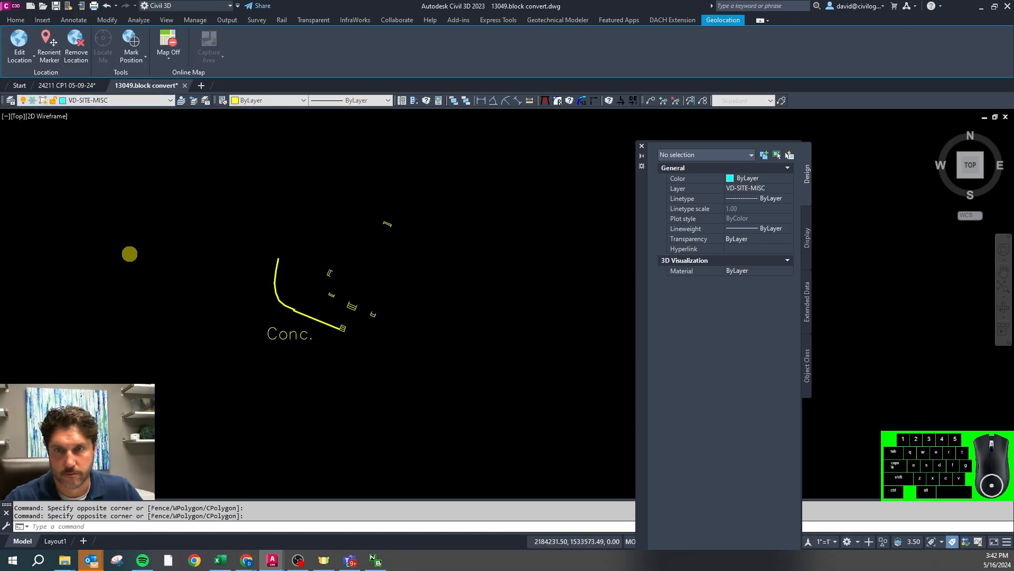
scroll(408, 351, up, 2)
scroll(453, 362, down, 2)
scroll(412, 338, up, 2)
click(381, 371)
scroll(381, 367, down, 2)
click(403, 369)
click(255, 240)
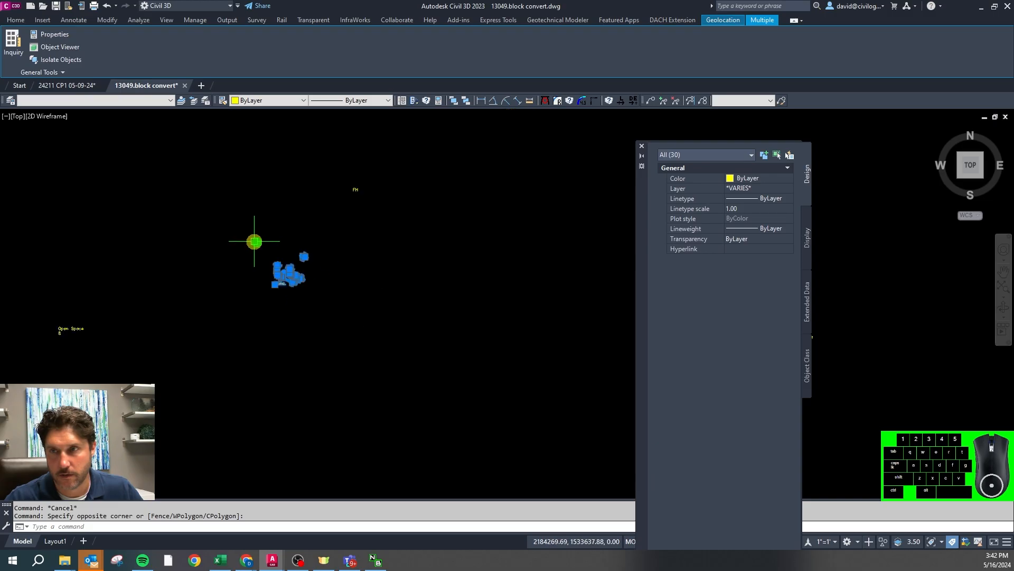
scroll(83, 330, up, 2)
scroll(100, 346, down, 2)
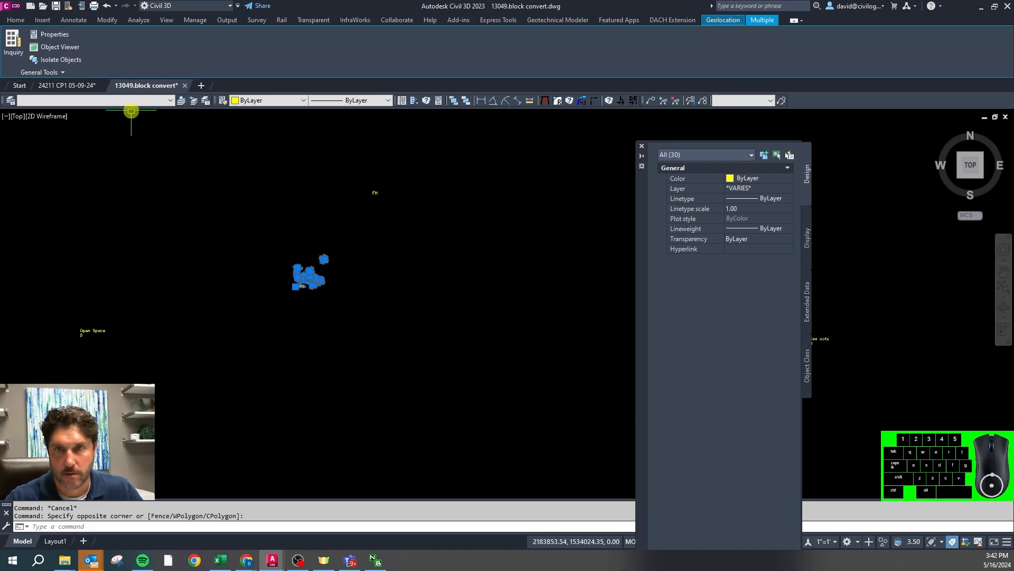
click(131, 101)
drag(171, 146, 172, 317)
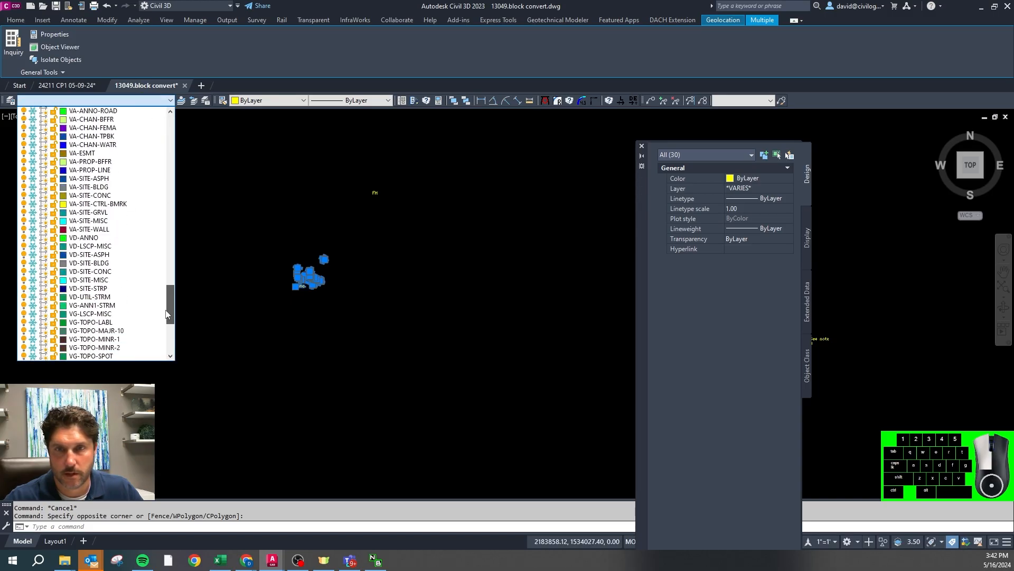
click(122, 196)
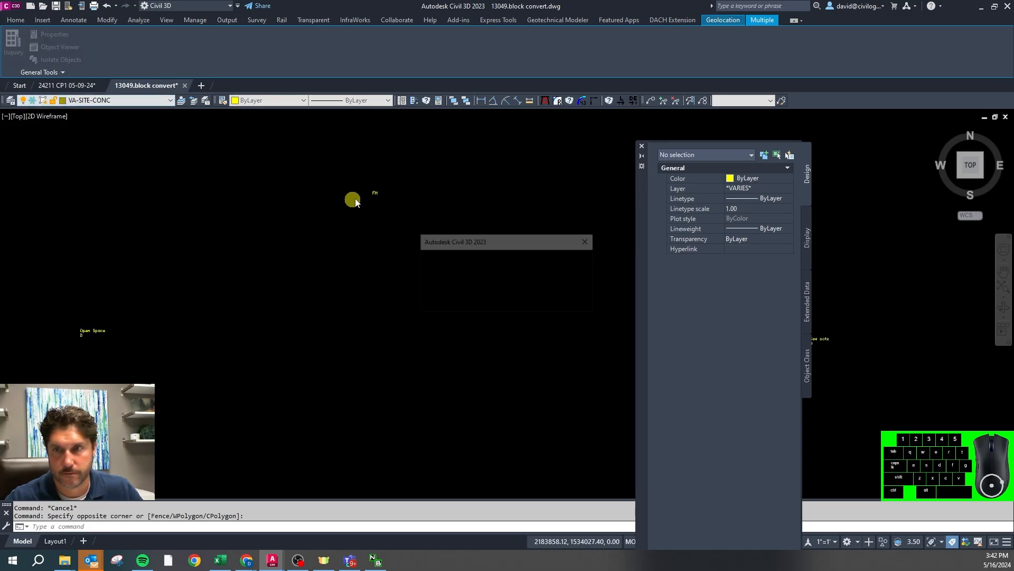
Move the FH text label to layer VU-UTIL-WATR
click(386, 183)
click(351, 202)
click(351, 202)
click(131, 101)
drag(170, 140, 169, 315)
scroll(169, 316, down, 3)
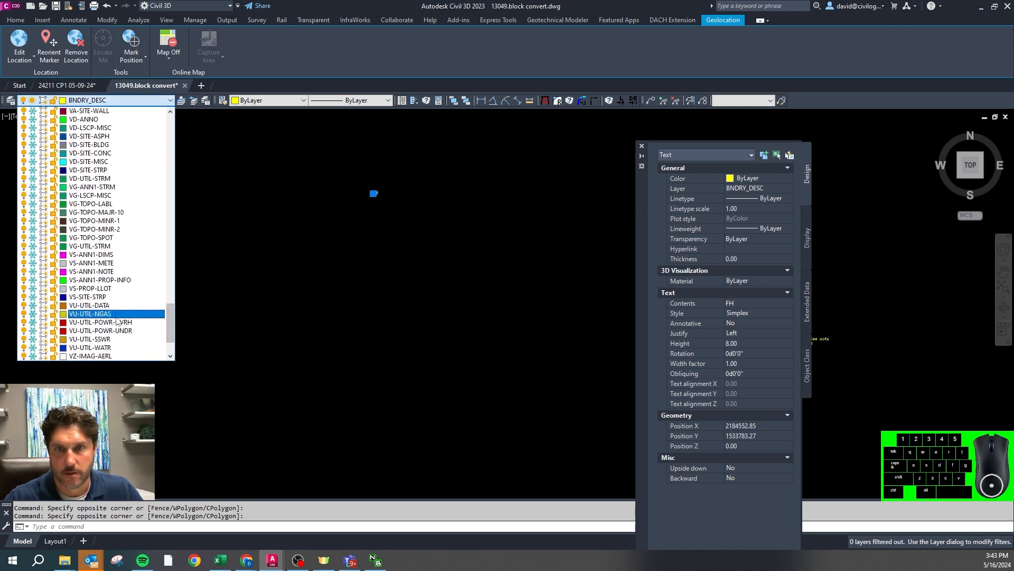
click(112, 348)
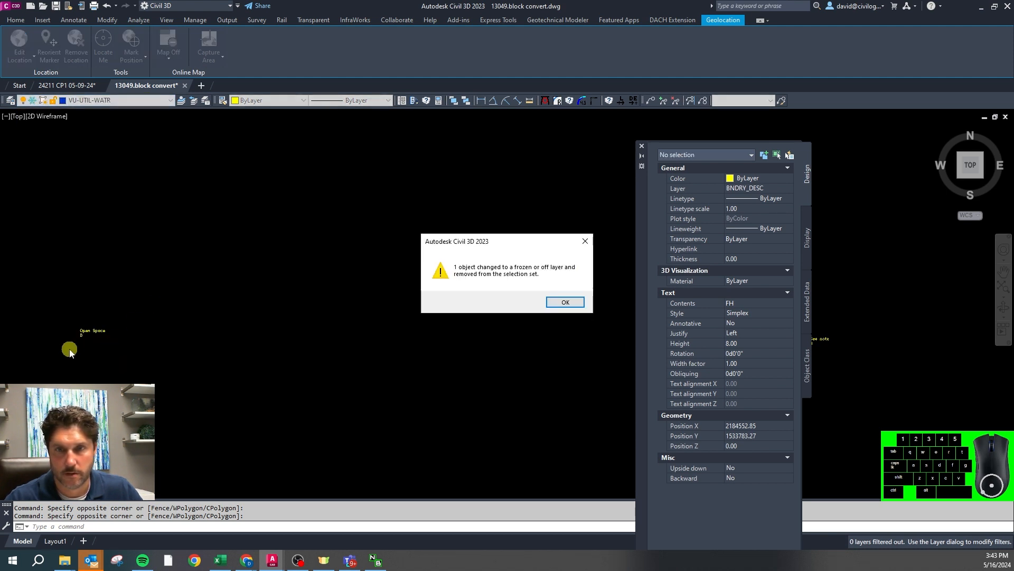
key(Return)
Thaw the frozen layers to restore the full survey drawing
scroll(74, 342, up, 5)
key(Escape)
key(Escape)
middle_click(196, 273)
key(l)
key(h)
scroll(303, 266, down, 6)
scroll(313, 262, up, 2)
key(Escape)
Move the Open Space 8 text to layer VZ-SURV-ANNO
click(297, 238)
click(272, 263)
scroll(246, 287, down, 2)
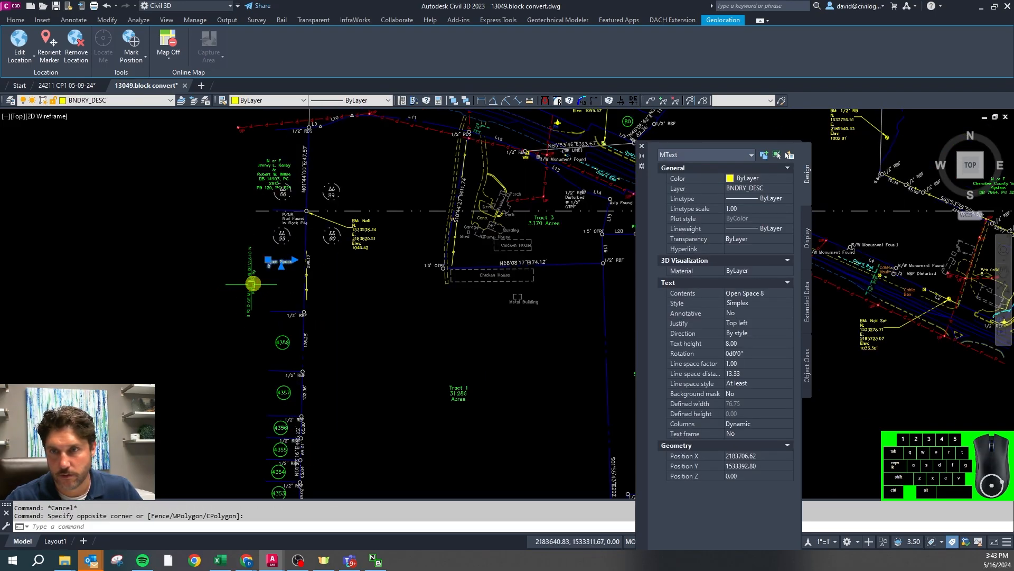
click(132, 101)
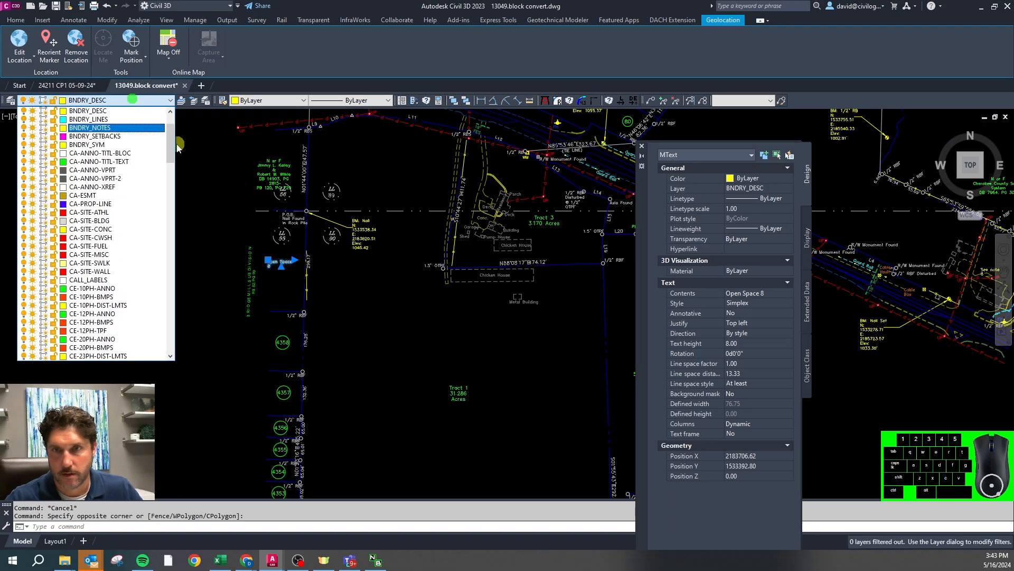
drag(169, 147, 168, 346)
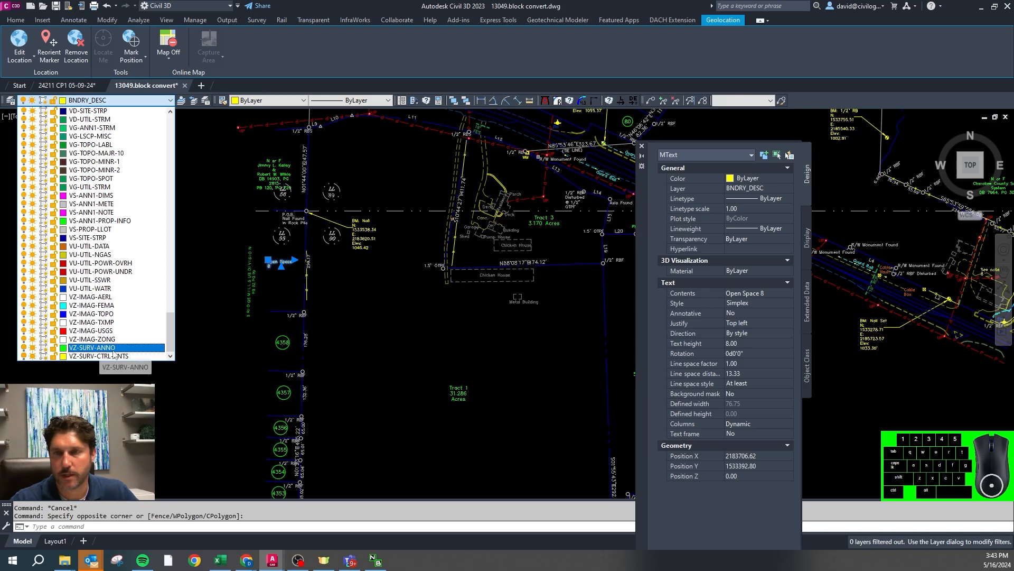
click(96, 348)
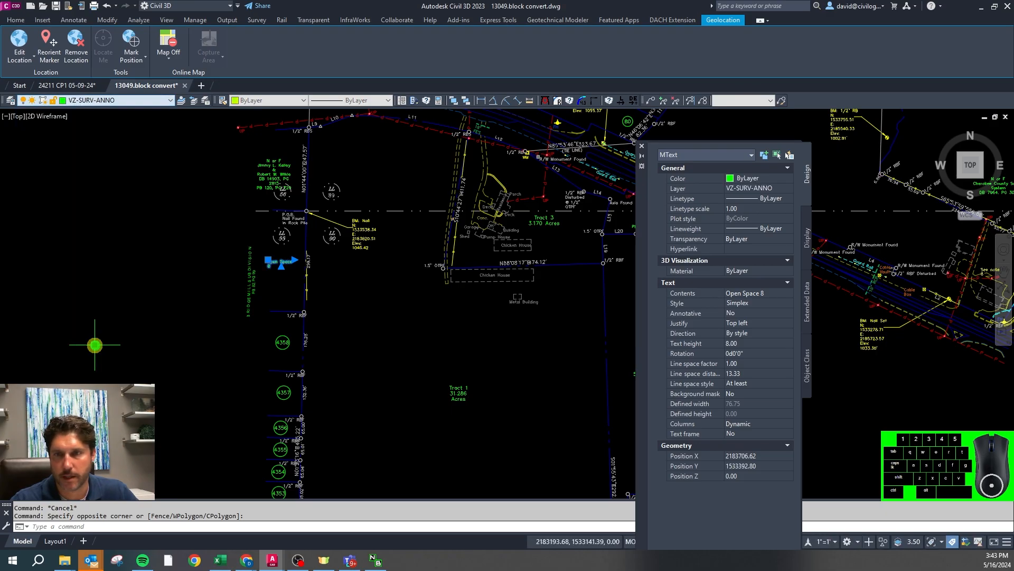
key(Escape)
Freeze all layers except the one holding the fence line beside the shed in Tract 3
scroll(154, 255, down, 1)
scroll(339, 251, up, 1)
click(339, 250)
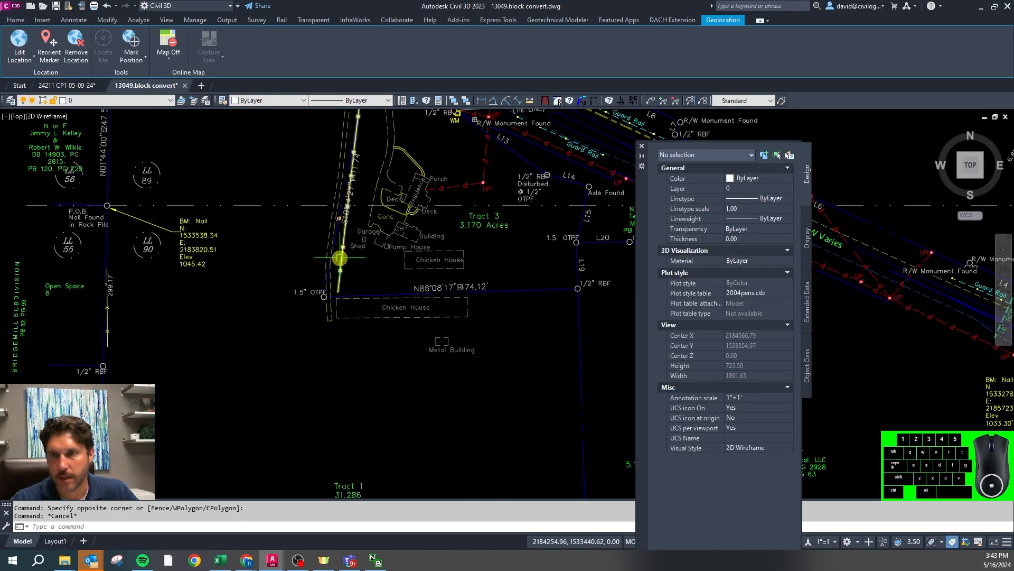
scroll(344, 256, up, 5)
key(Escape)
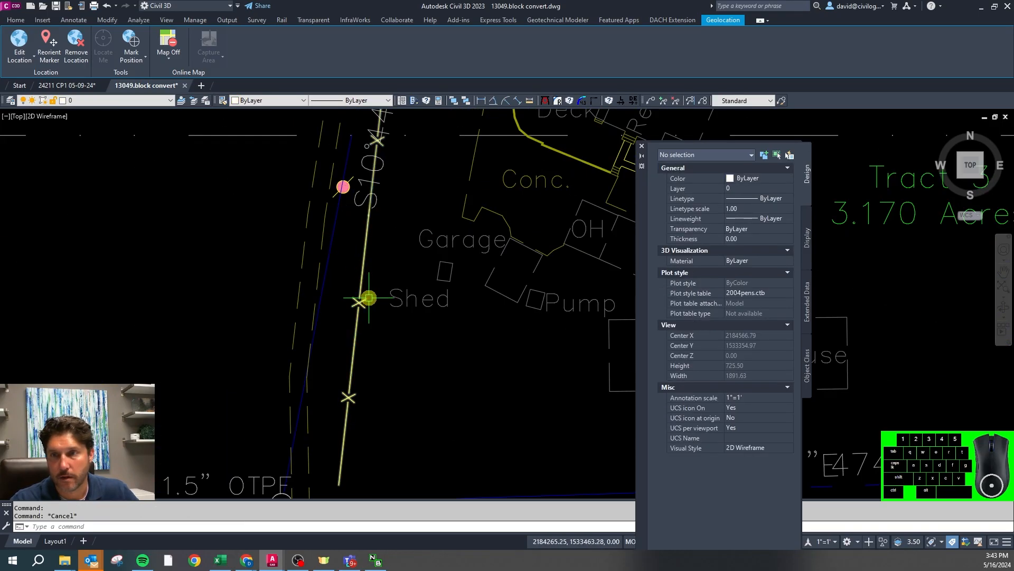
text(zx)
key(Return)
click(363, 285)
Move all the isolated fence polylines from layer IMPROV_FEN to layer VA-SITE-MISC
scroll(385, 331, down, 3)
click(394, 351)
click(294, 158)
click(266, 183)
click(168, 381)
scroll(23, 304, down, 2)
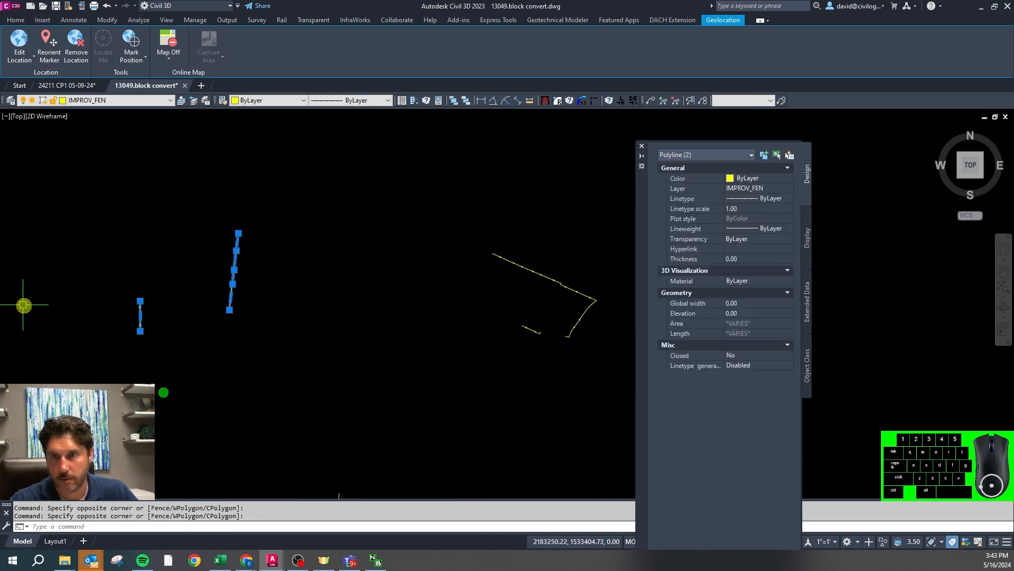
scroll(364, 294, down, 2)
click(480, 339)
click(350, 233)
click(373, 398)
click(324, 340)
scroll(229, 297, down, 2)
click(143, 99)
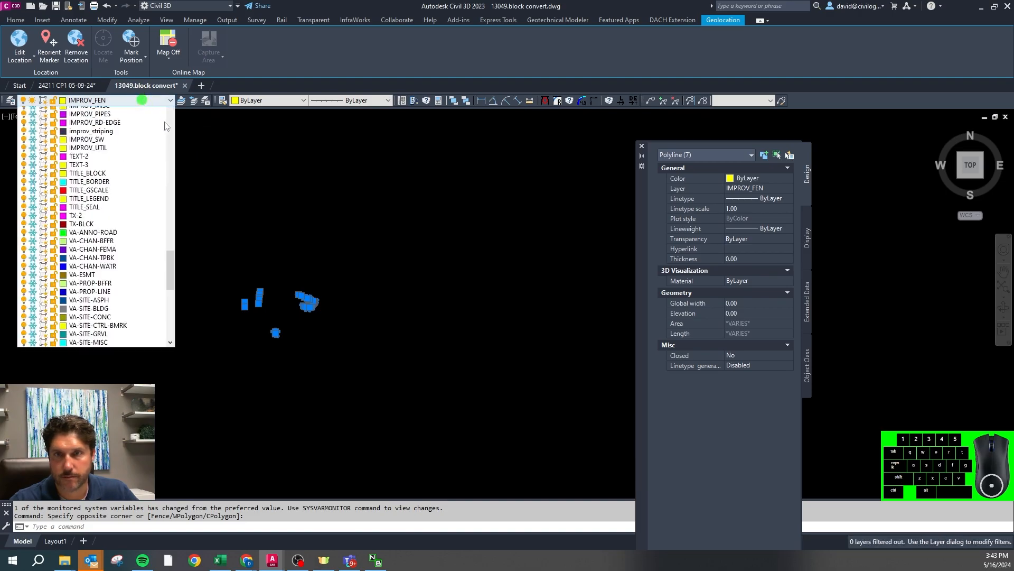
drag(172, 279, 175, 309)
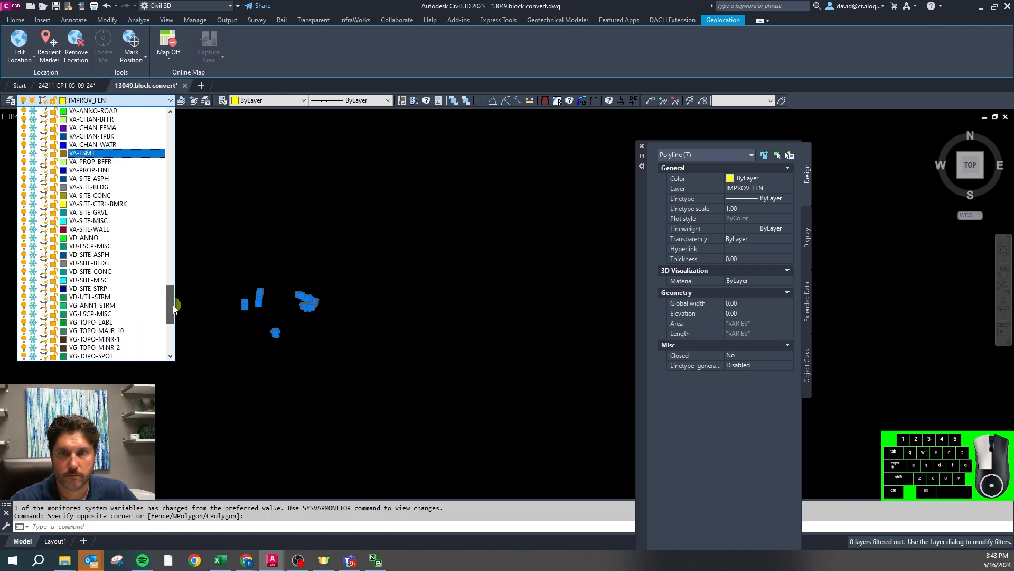
click(123, 220)
Thaw all frozen layers to bring back the complete drawing after reassigning the fences
text(zx)
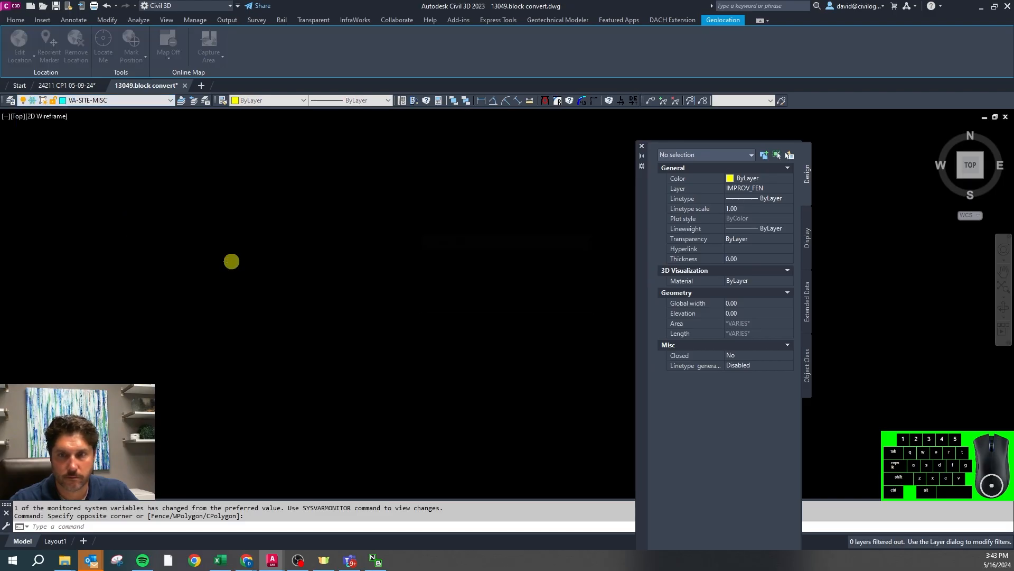
key(Return)
key(Return)
scroll(268, 294, up, 8)
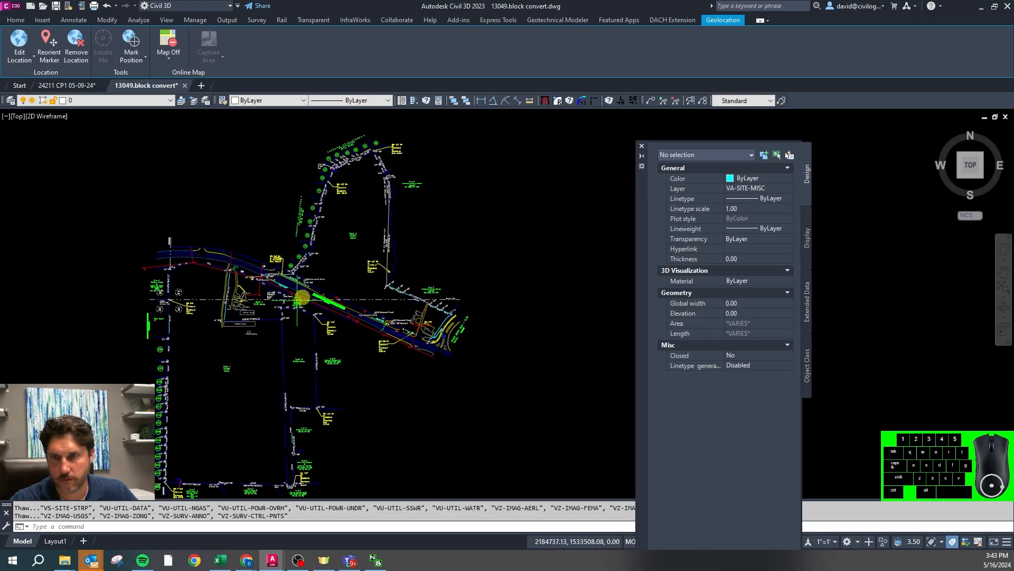
scroll(491, 248, down, 10)
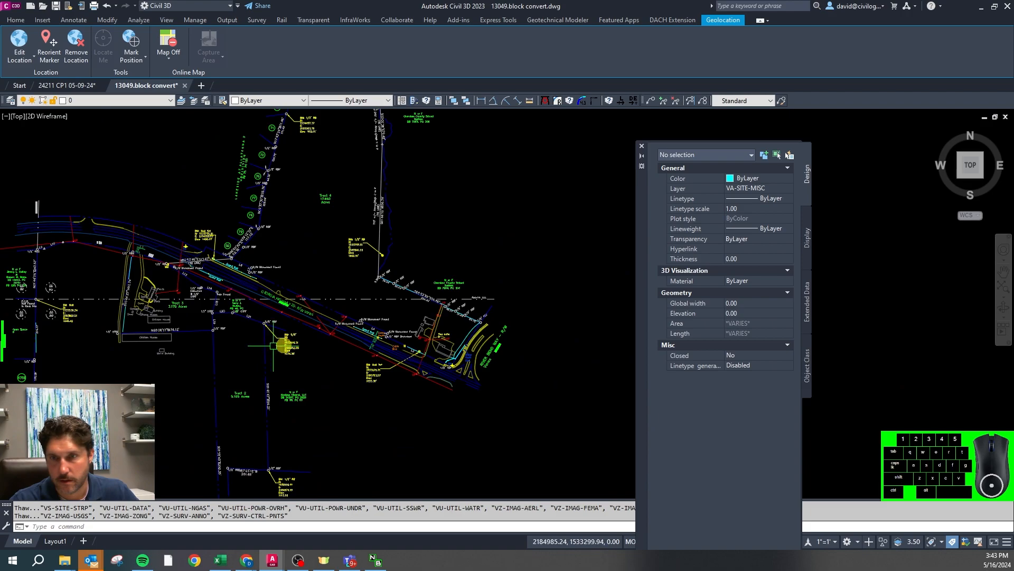
Check the layer of the fence polyline beside River Bend Way and purge unused items from the drawing
scroll(473, 334, up, 3)
key(Escape)
click(436, 344)
click(427, 361)
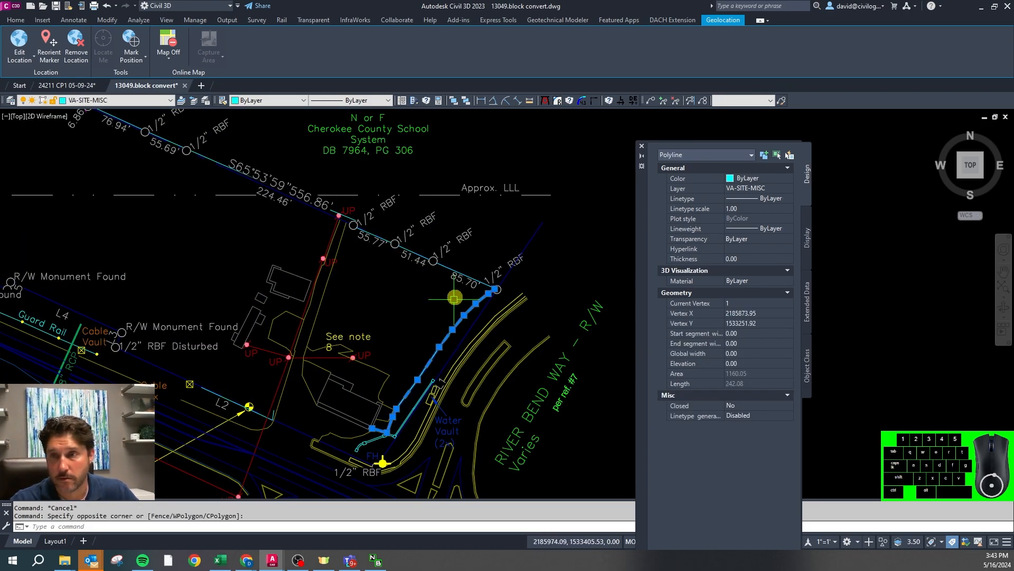
key(Escape)
scroll(439, 272, down, 5)
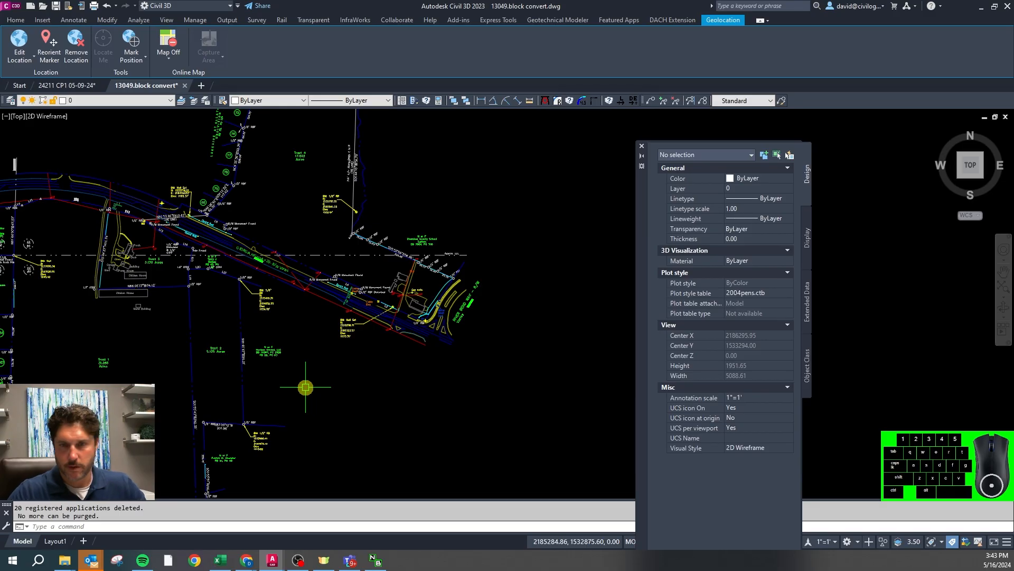
Review the layer list for old survey layers remaining in the drawing
click(122, 100)
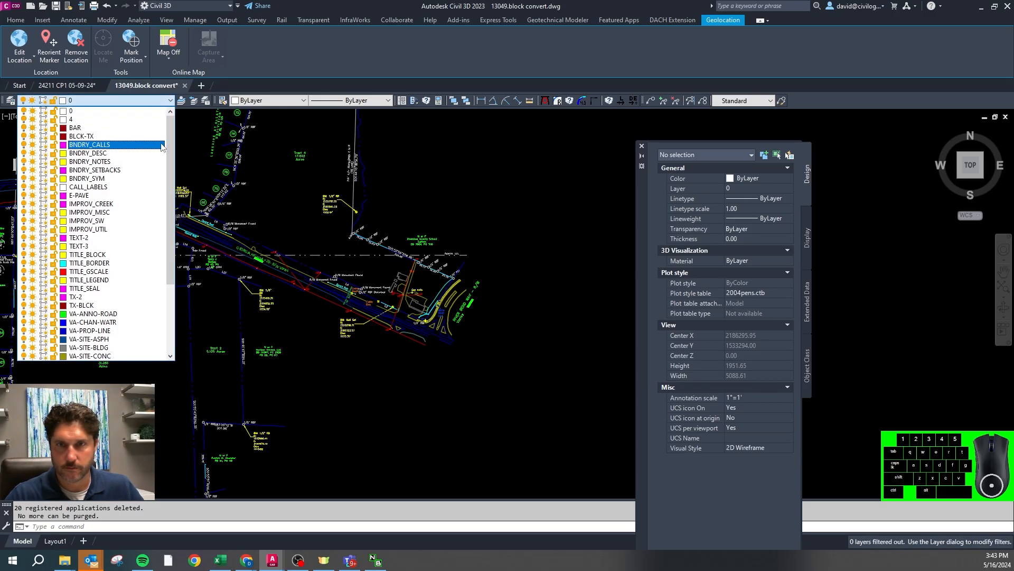
scroll(158, 174, down, 1)
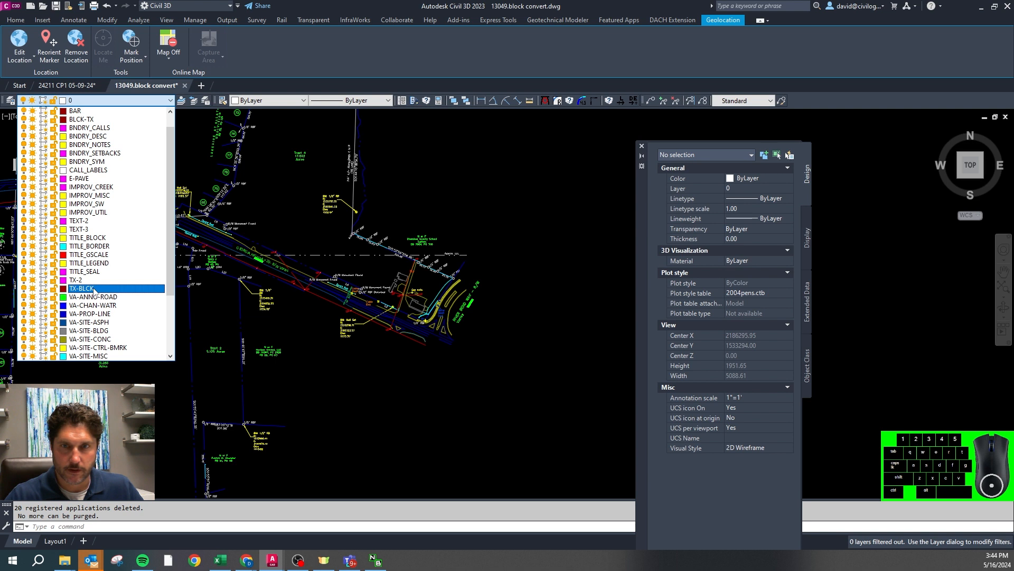
scroll(90, 128, up, 1)
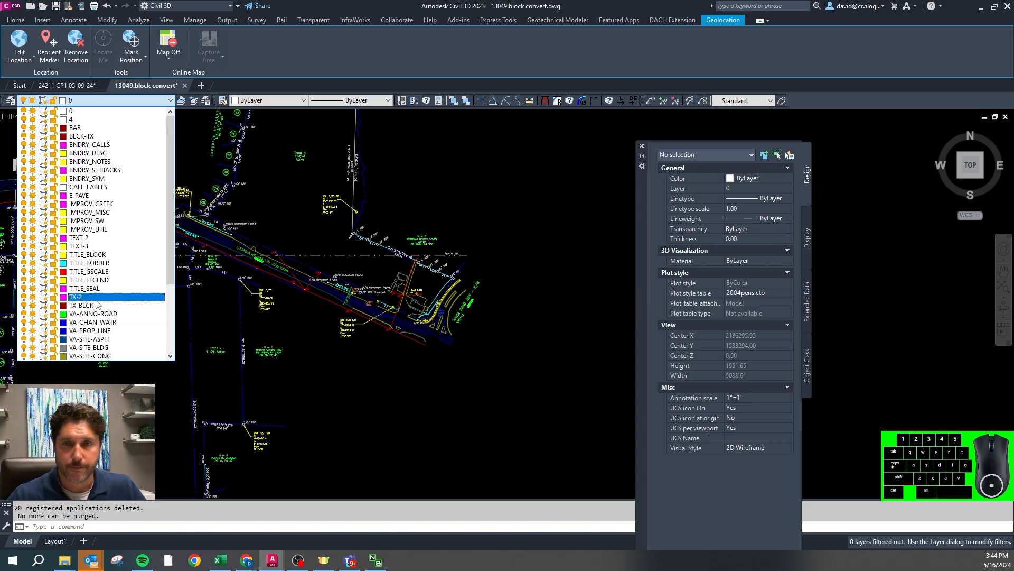
mouse_move(171, 238)
mouse_down()
mouse_move(170, 306)
mouse_move(176, 237)
mouse_up()
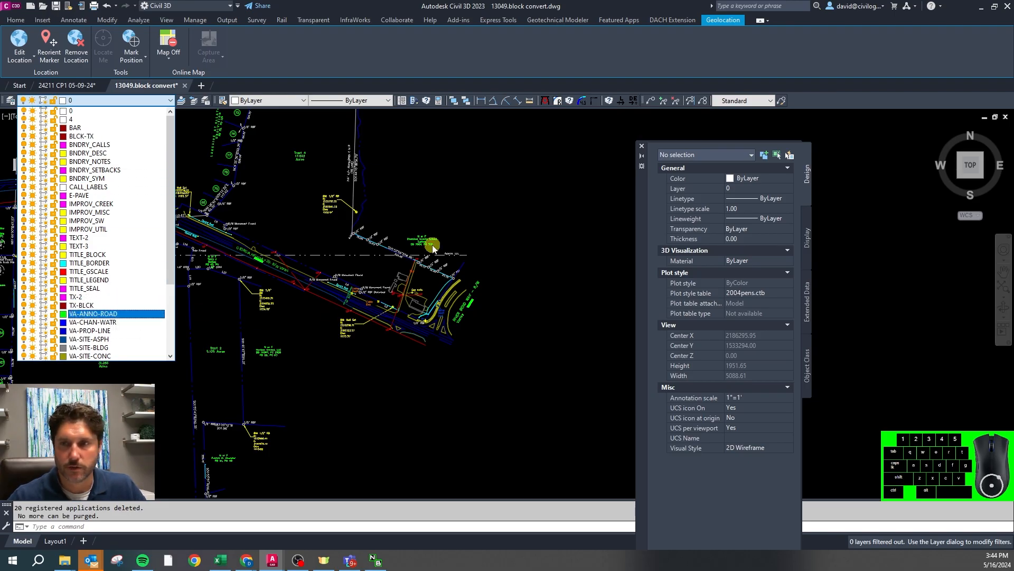
scroll(499, 268, down, 2)
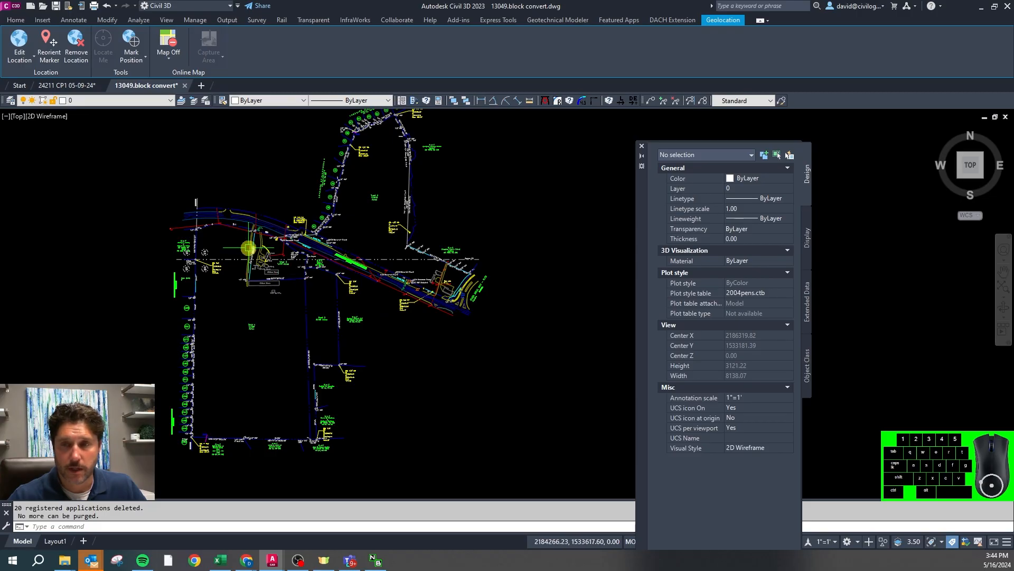
scroll(253, 250, down, 2)
scroll(248, 245, up, 12)
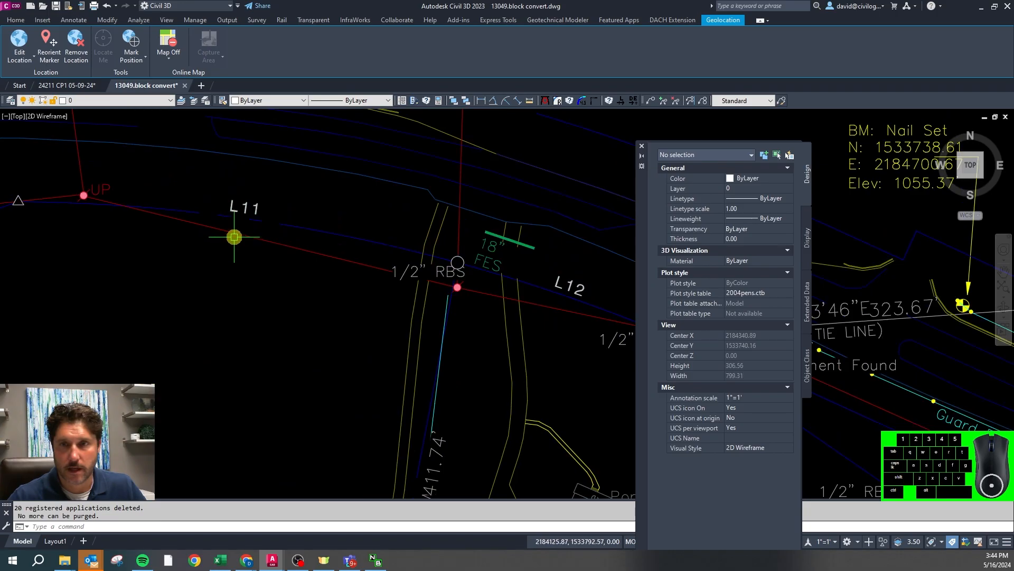
click(235, 234)
scroll(140, 222, down, 10)
key(Escape)
key(Escape)
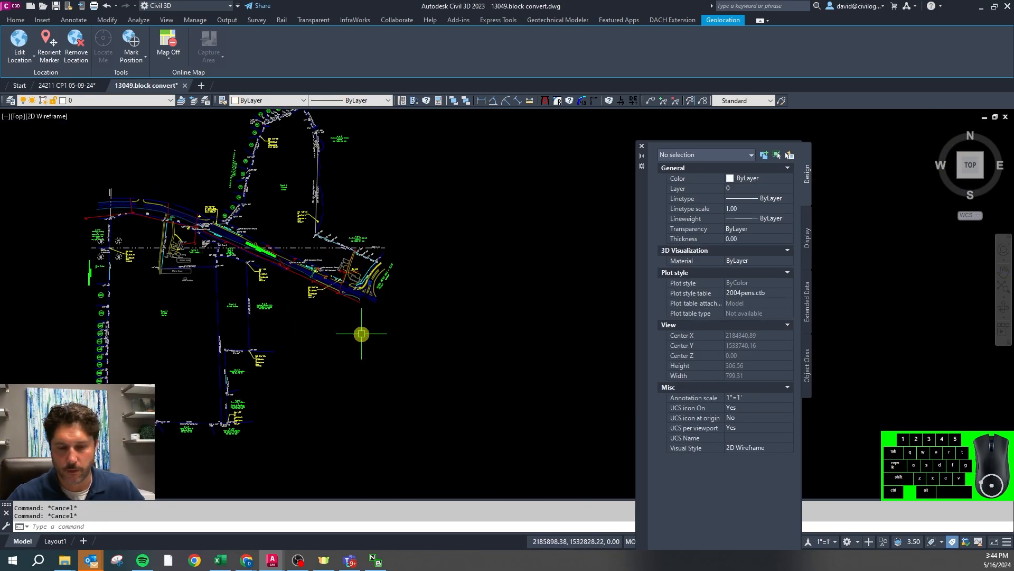
Draw a diagonal line about 2290 units long, rising to the northeast, in the empty space east of the site
key(Return)
click(401, 442)
key(F8)
click(523, 195)
key(Escape)
Copy the diagonal line five times, spacing the parallel copies out toward the east
click(490, 286)
click(451, 288)
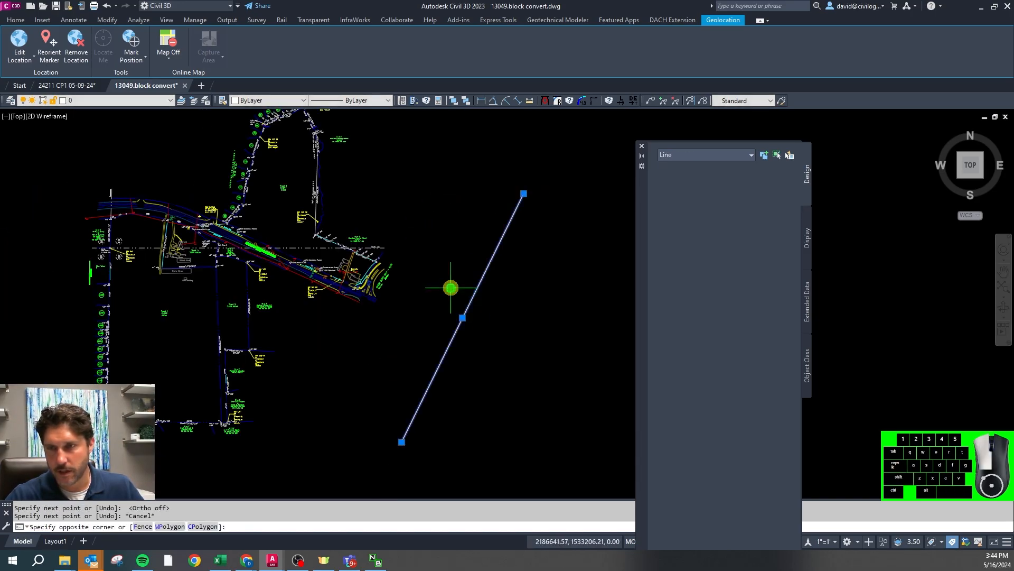
text(co)
key(space)
click(426, 247)
click(440, 256)
click(455, 261)
click(476, 269)
click(496, 274)
click(523, 289)
key(Escape)
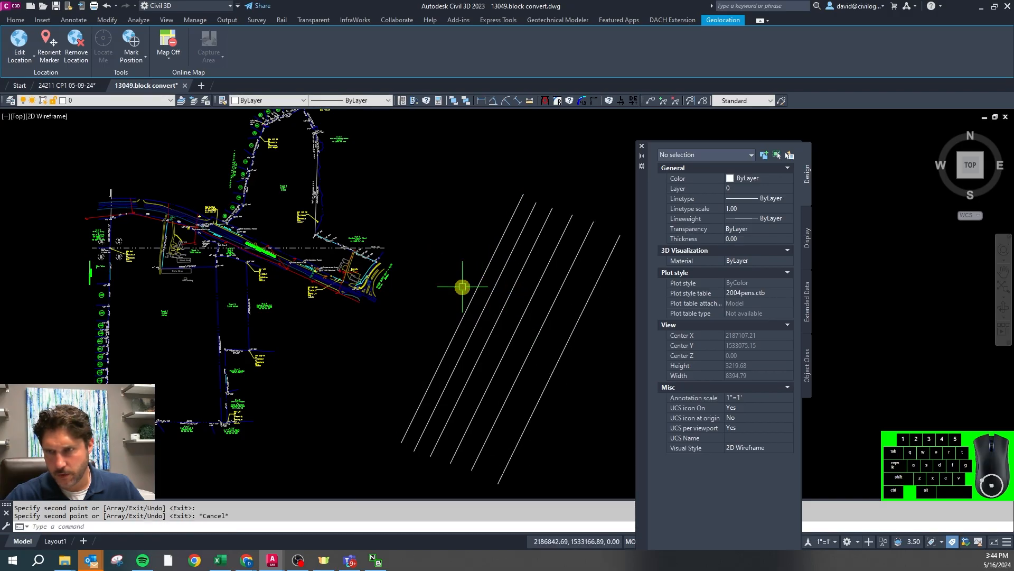
Assign the westernmost diagonal line to layer 4 and the second line to layer BAR
click(471, 300)
click(138, 101)
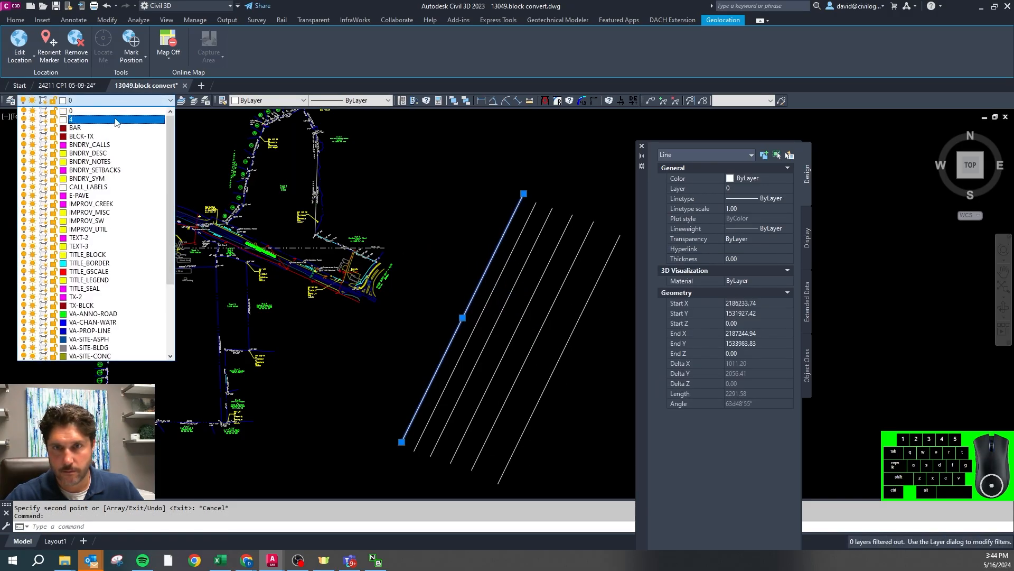
click(113, 120)
key(Escape)
click(483, 310)
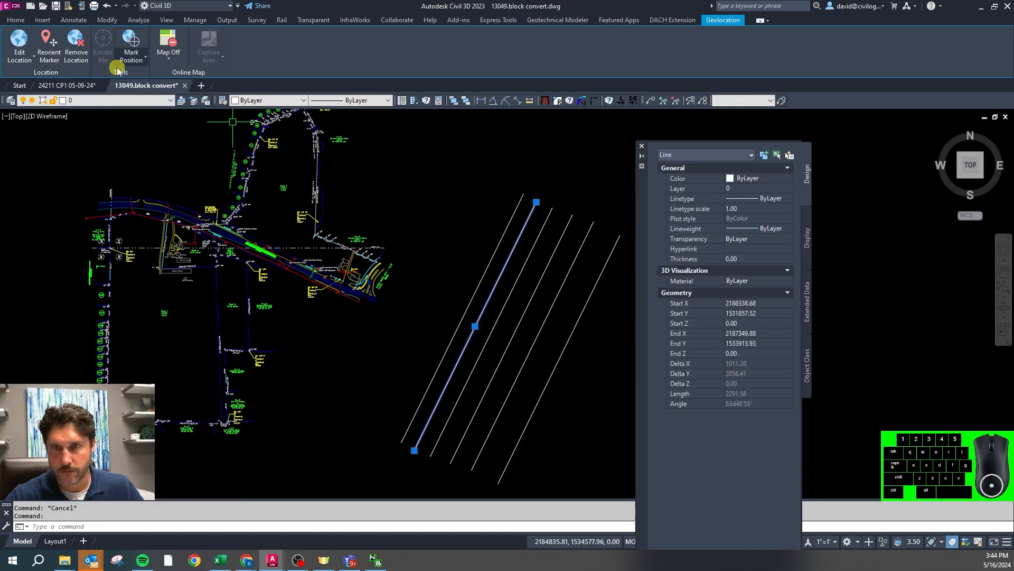
click(127, 103)
click(95, 126)
key(Escape)
Assign the third diagonal line to layer BLCK-TX and the fourth to layer BNDRY_CALLS
click(505, 303)
click(138, 103)
scroll(121, 140, down, 1)
click(122, 138)
key(Escape)
click(505, 338)
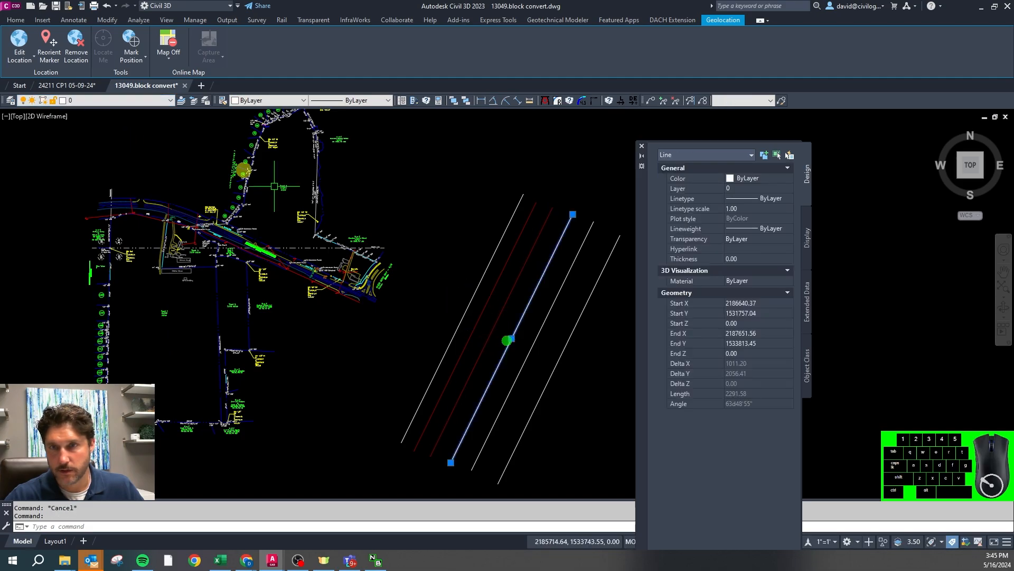
click(122, 100)
click(121, 138)
key(Escape)
Assign the fifth diagonal line to layer BNDRY_DESC and the sixth to layer BNDRY_NOTES
click(539, 333)
click(122, 100)
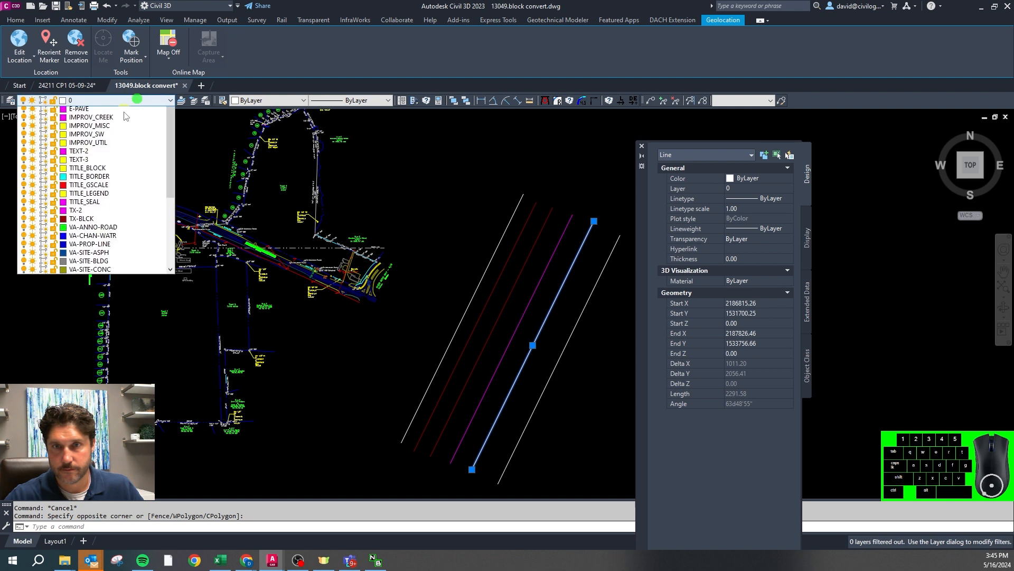
click(103, 153)
key(Escape)
click(545, 385)
click(143, 100)
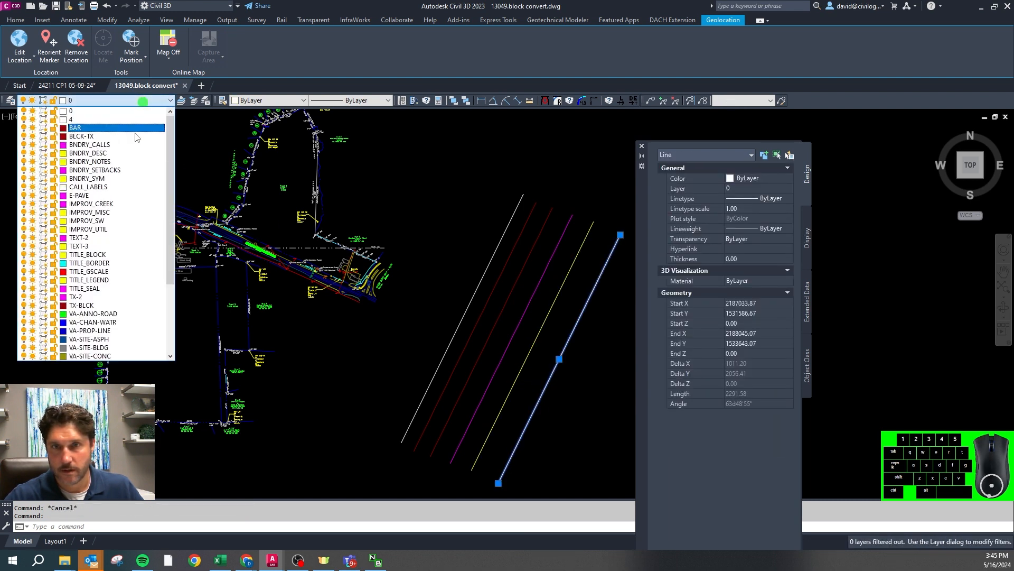
click(122, 165)
key(Escape)
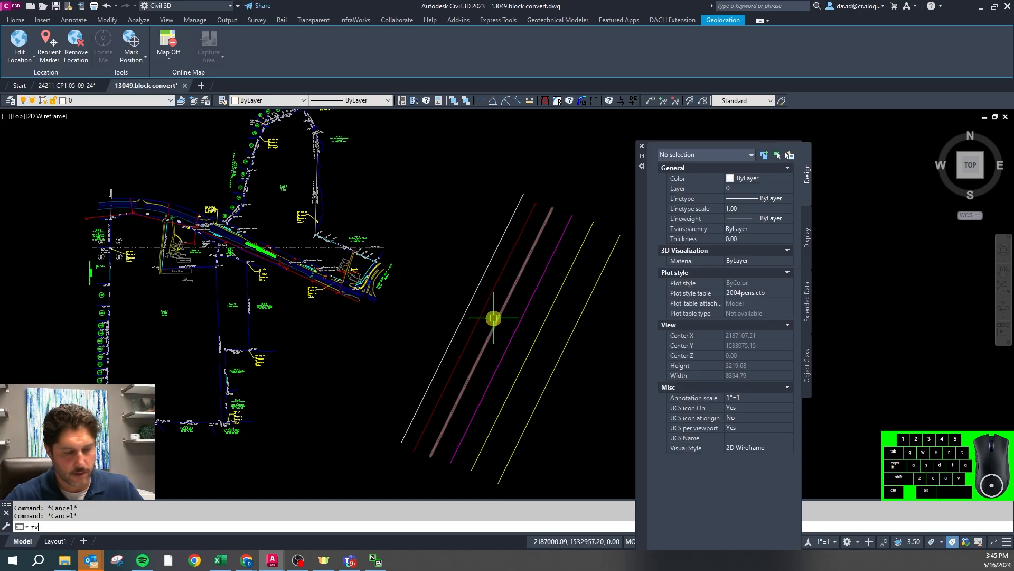
Isolate the first diagonal line's layer with ZX, examine what else is on it, and thaw all layers
text(zx)
key(Return)
click(460, 299)
scroll(389, 256, down, 4)
click(372, 217)
click(301, 279)
key(Escape)
scroll(369, 262, up, 1)
right_click(429, 261)
right_click(433, 258)
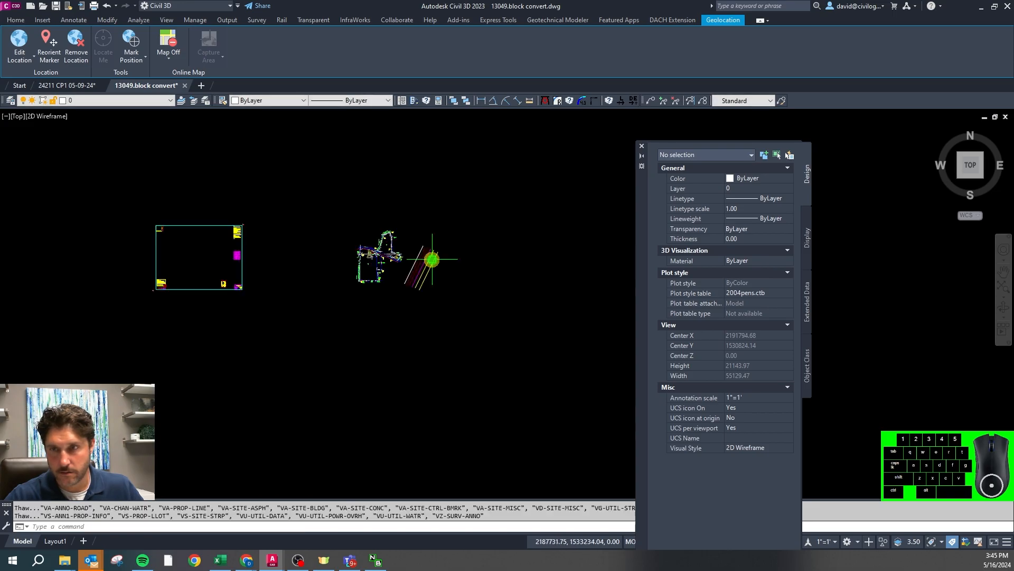
Isolate the layers of the second, third and fourth diagonal lines in turn, checking each for leftover objects and thawing all layers after each
scroll(432, 259, up, 6)
right_click(368, 258)
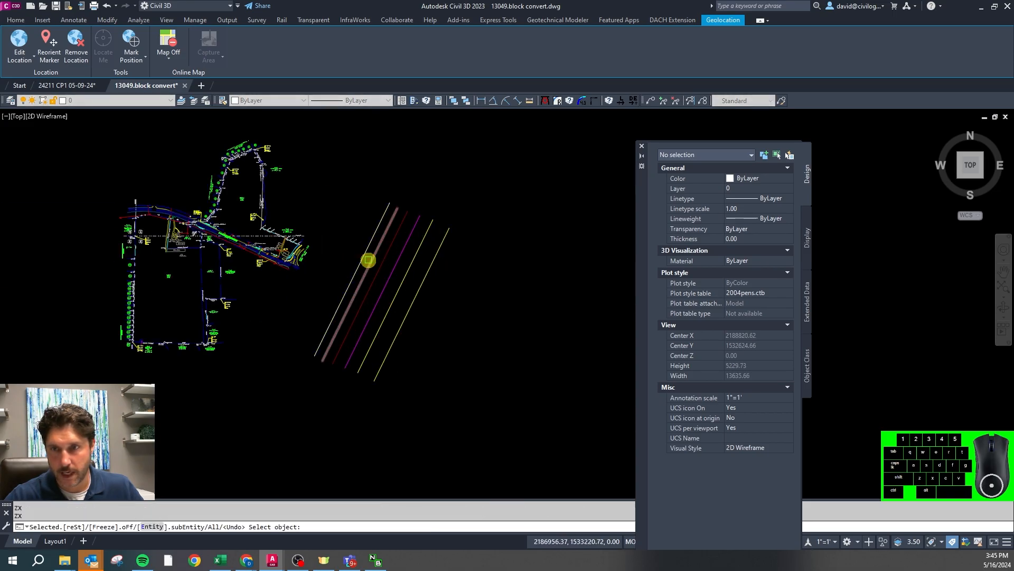
click(368, 263)
right_click(343, 263)
right_click(378, 267)
click(378, 266)
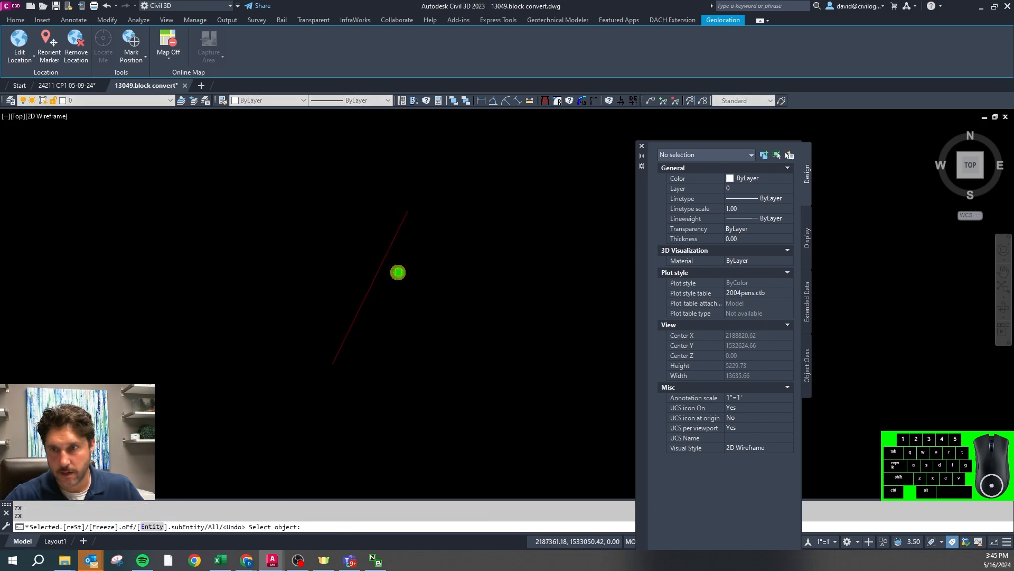
right_click(396, 272)
right_click(394, 272)
click(390, 270)
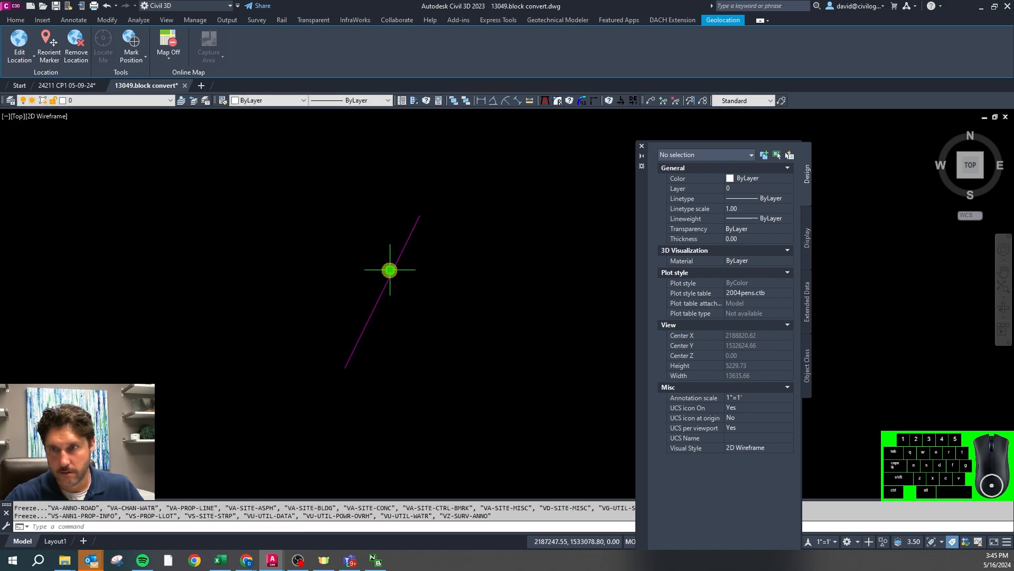
right_click(402, 273)
right_click(403, 274)
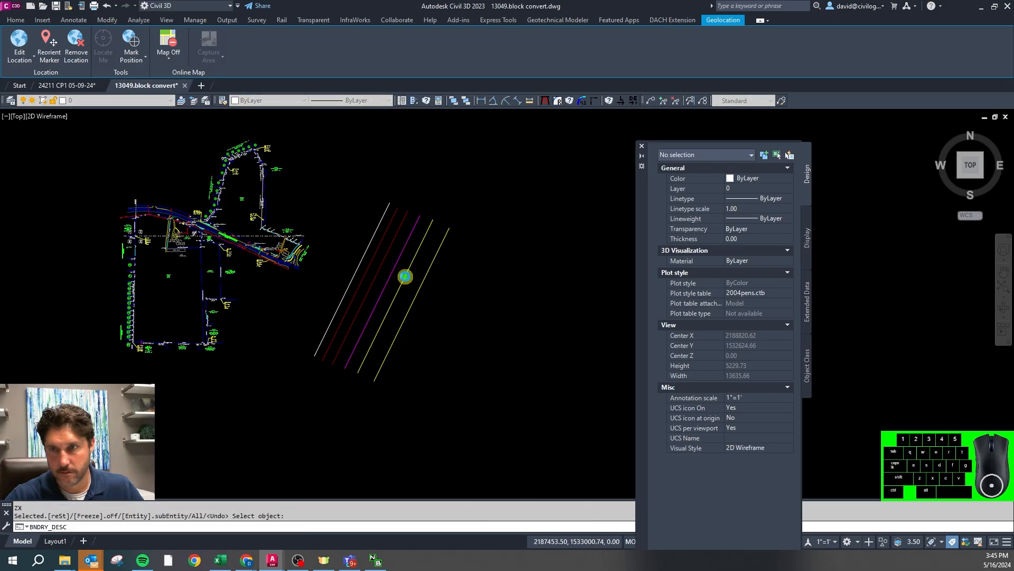
Isolate layer BNDRY_DESC using the fifth diagonal line and examine which drawing objects are still on it
click(405, 276)
scroll(238, 164, up, 4)
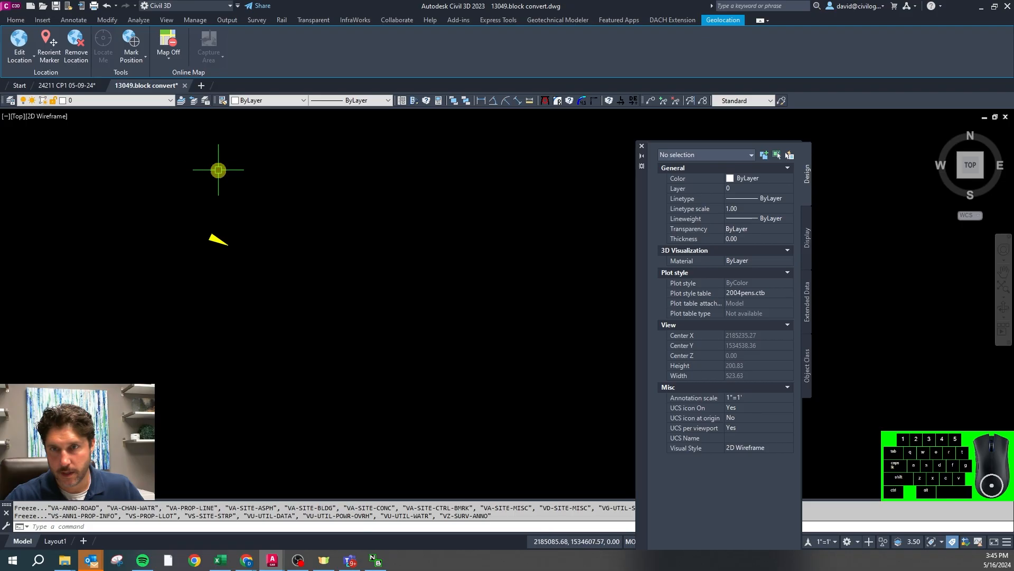
scroll(361, 331, down, 2)
scroll(392, 423, up, 4)
scroll(389, 373, up, 2)
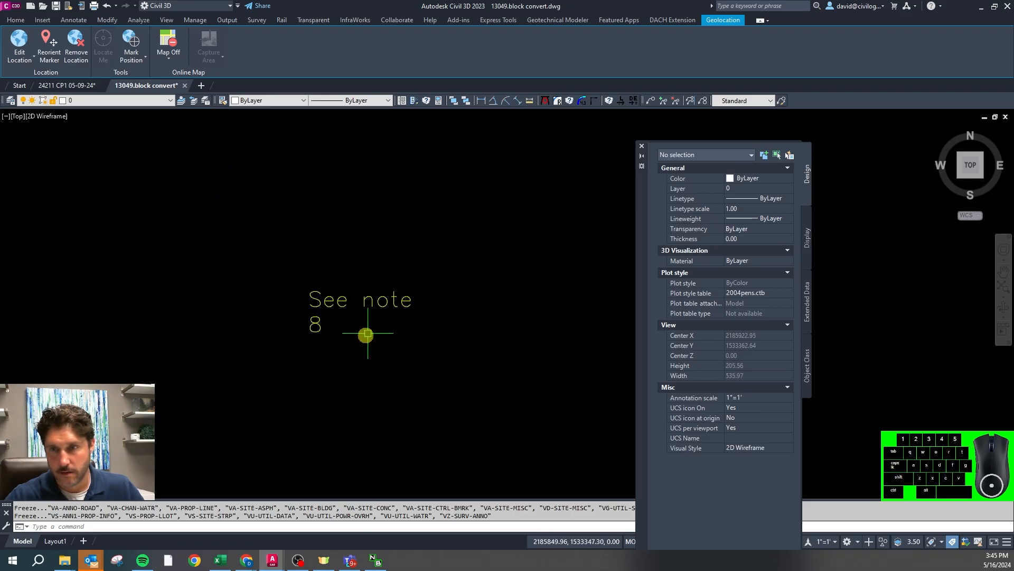
scroll(362, 344, down, 2)
Thaw all layers and move the "See note 8" text to layer VZ-SURV-ANNO
key(Escape)
right_click(376, 346)
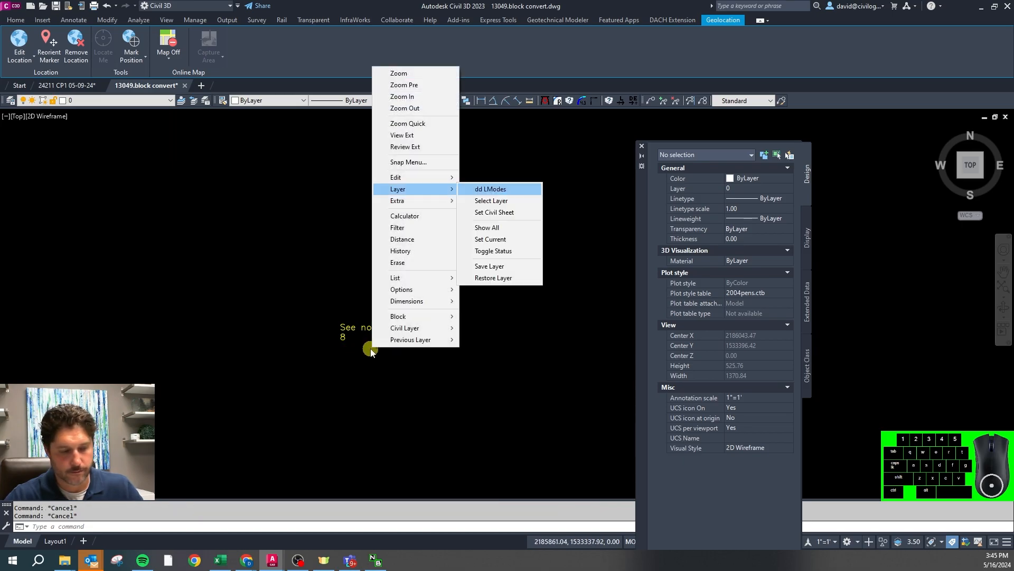
click(488, 188)
scroll(374, 344, up, 2)
click(371, 345)
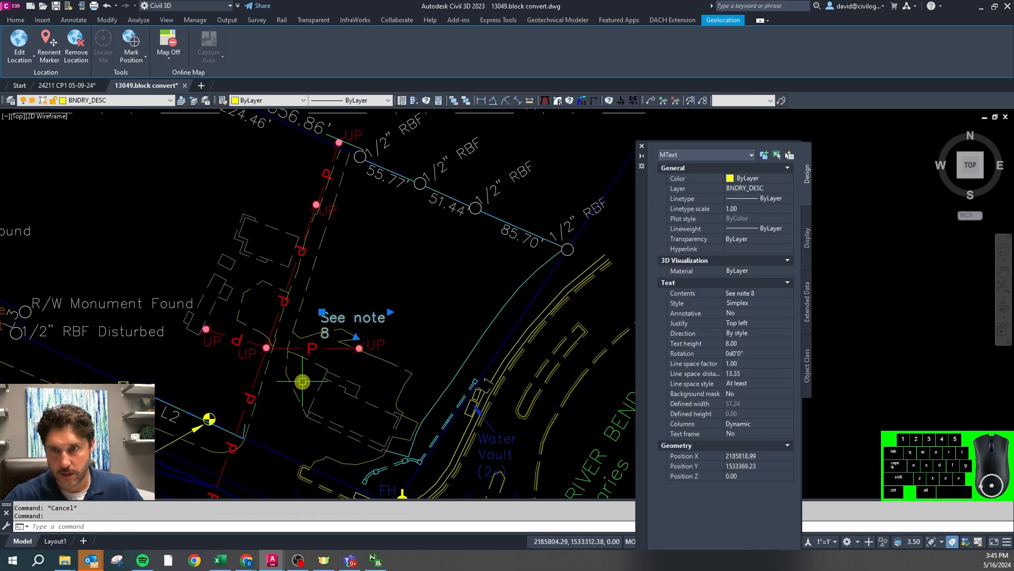
click(143, 104)
scroll(95, 264, down, 5)
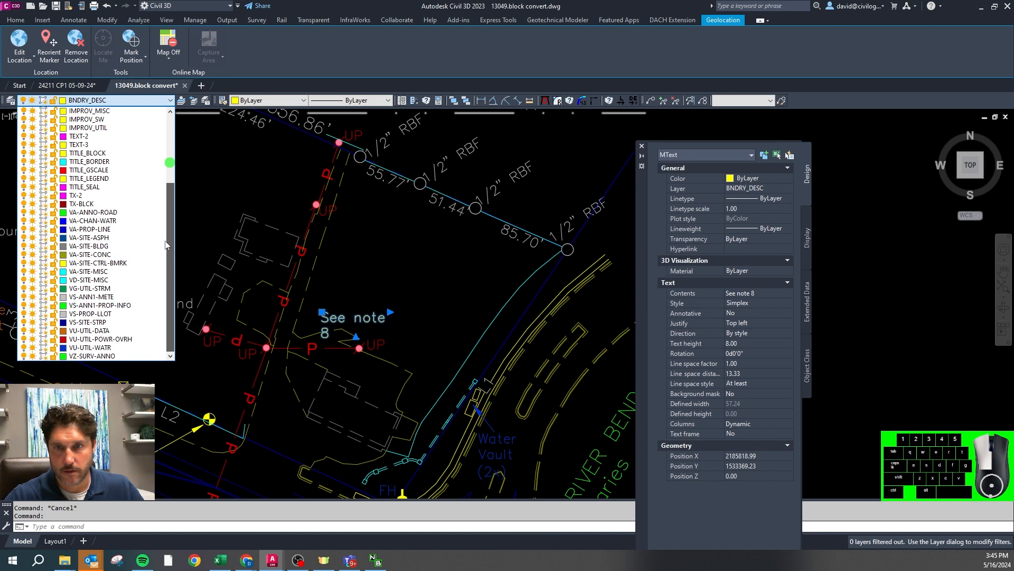
click(91, 356)
Check the layer of the arrowhead on the "BM: 1/2" RB" benchmark callout beside lot 70
scroll(238, 370, down, 6)
scroll(288, 375, up, 6)
click(276, 374)
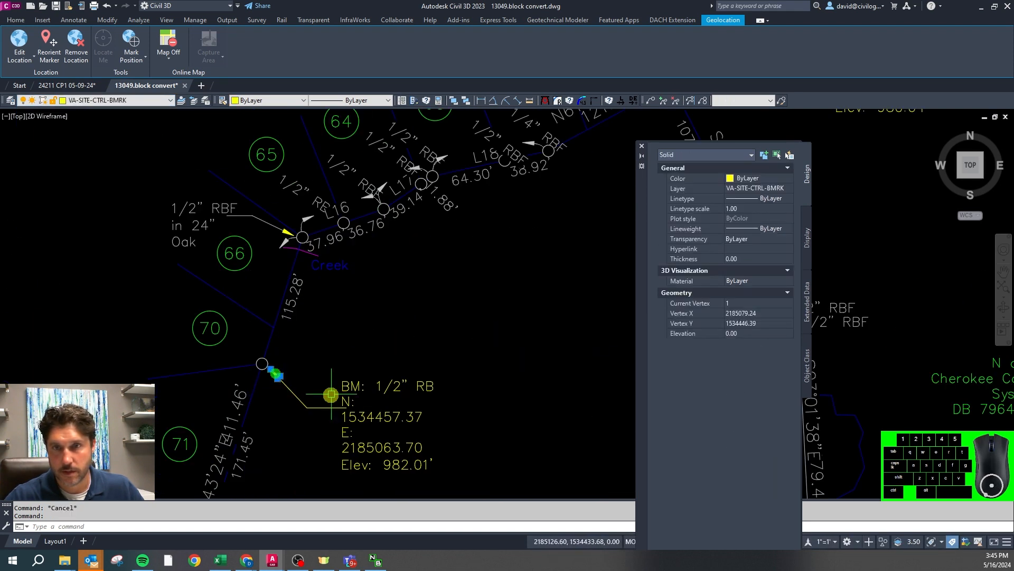
scroll(274, 244, up, 1)
key(Escape)
Change the yellow arrowhead of the "1/2" RBF in 24" Oak" callout to the callout's own layer with CJ
click(300, 226)
scroll(292, 243, up, 1)
text(cj)
key(space)
click(257, 197)
scroll(429, 290, down, 2)
key(Escape)
Move the "1/2" RBF in 24" Oak" text about 50 units west and 14 units north, away from its leader
click(291, 248)
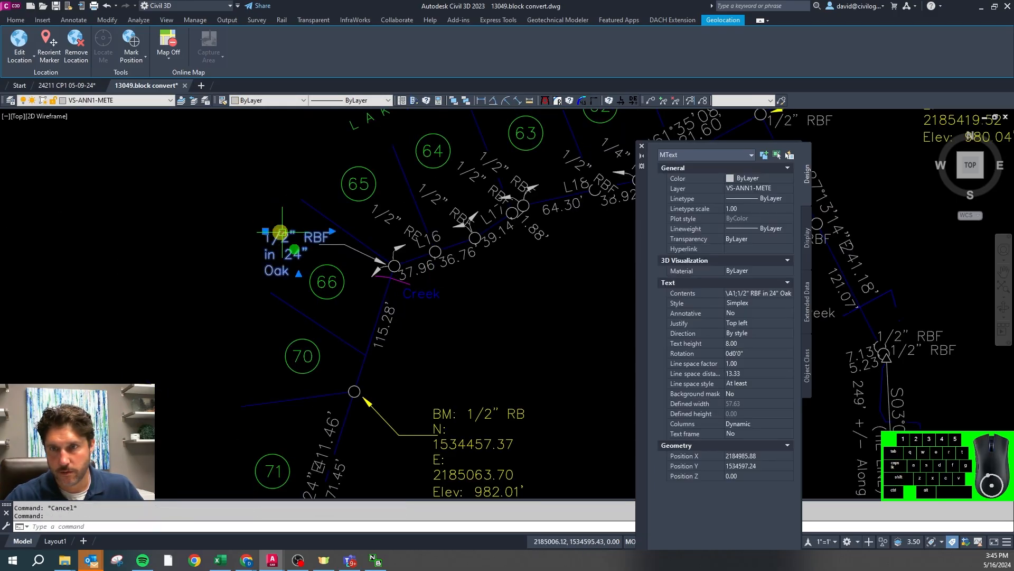
click(267, 232)
click(209, 216)
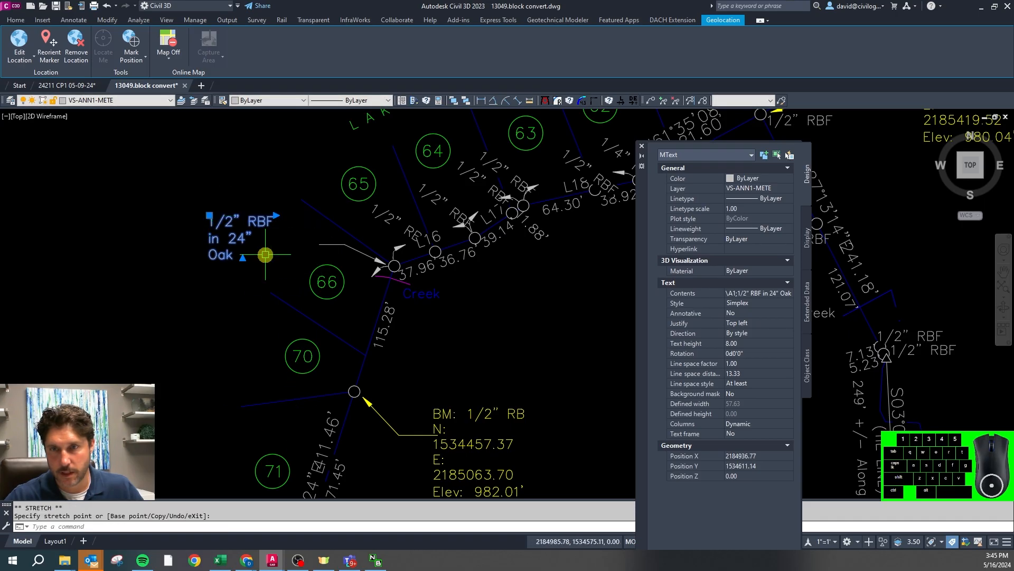
key(Escape)
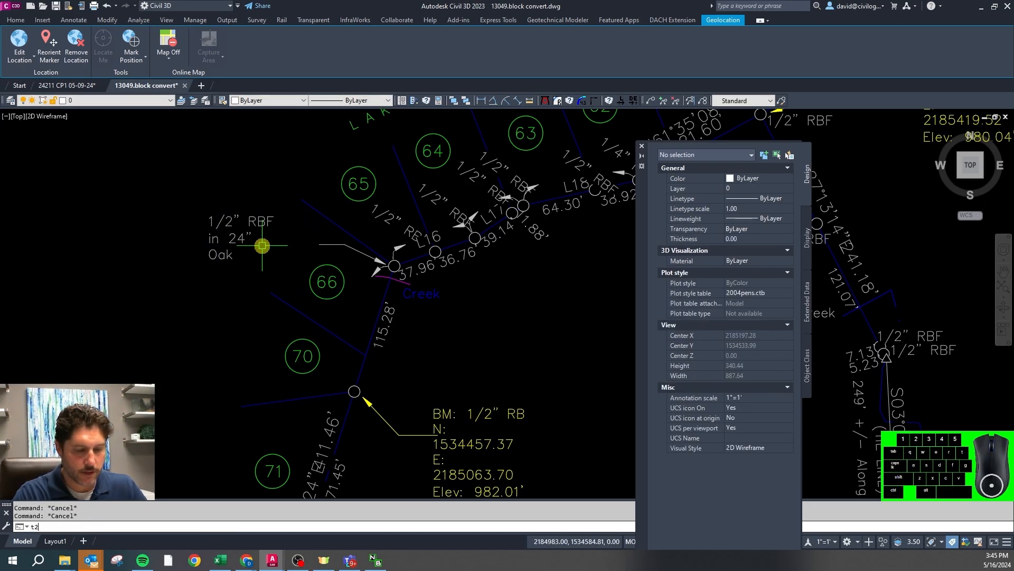
Run T2ML on the "1/2" RBF in 24" Oak" text, placing the arrowhead at the monument circle and the landing beside the text
text(t2ml)
key(space)
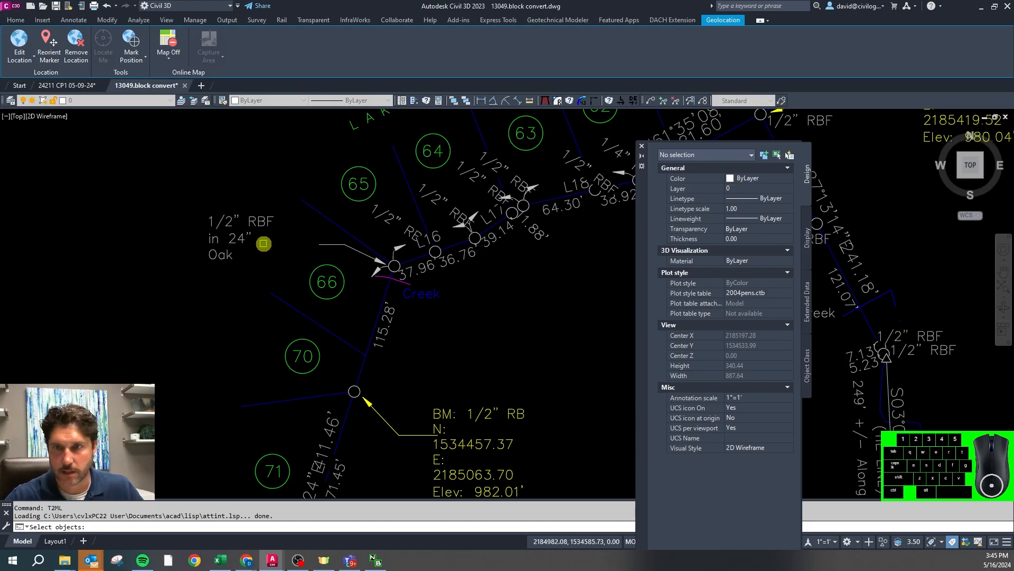
click(260, 221)
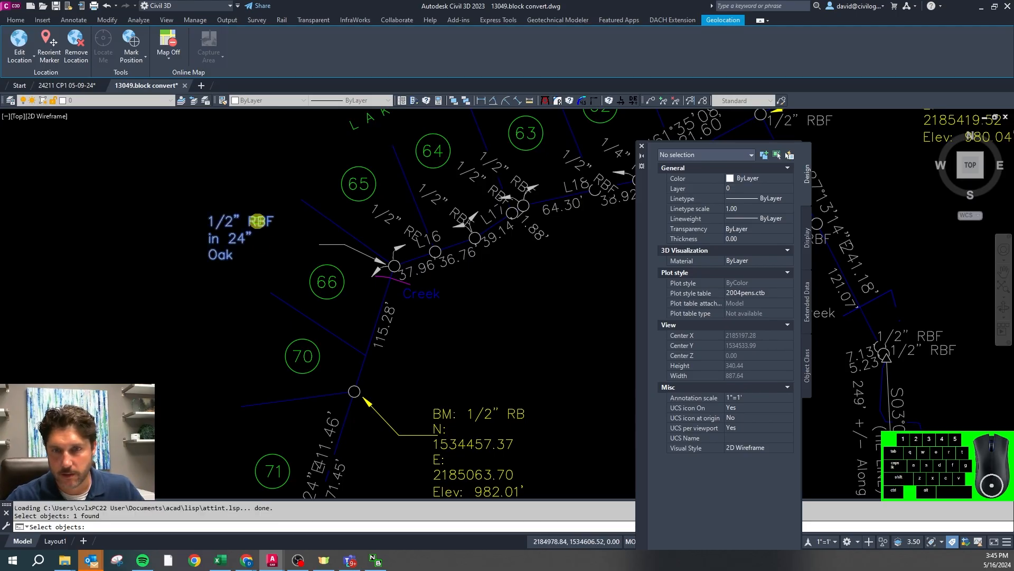
key(Return)
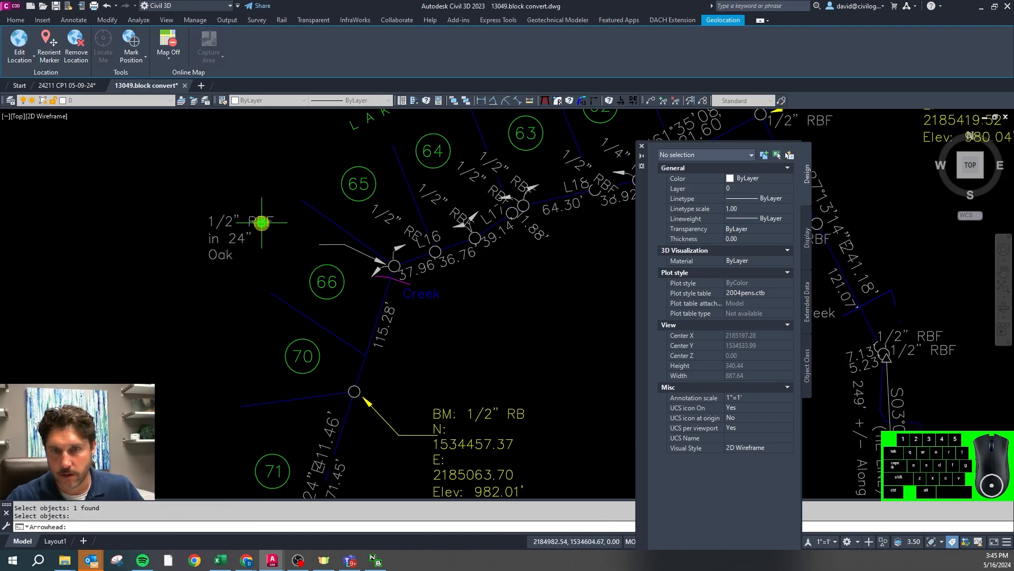
click(386, 264)
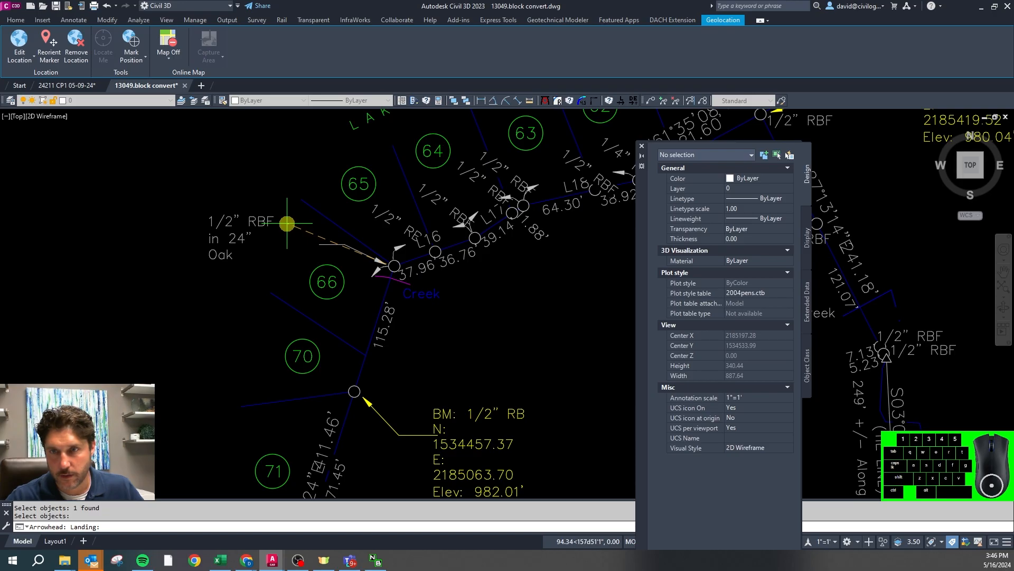
click(287, 223)
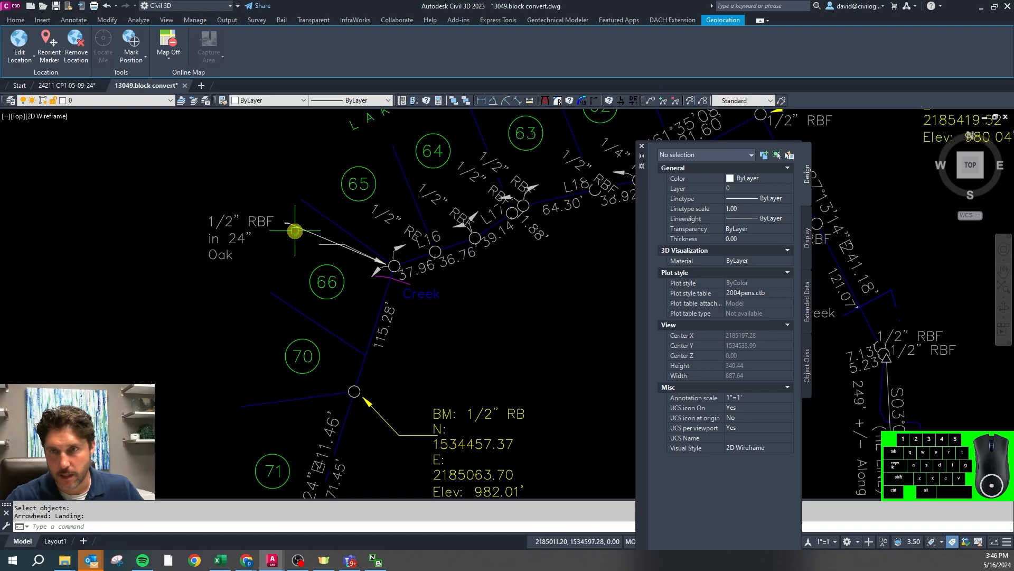
Examine the new multileader's text and properties and compare them with the original "1/2" RBF in 24" Oak" text
click(296, 228)
scroll(281, 218, up, 8)
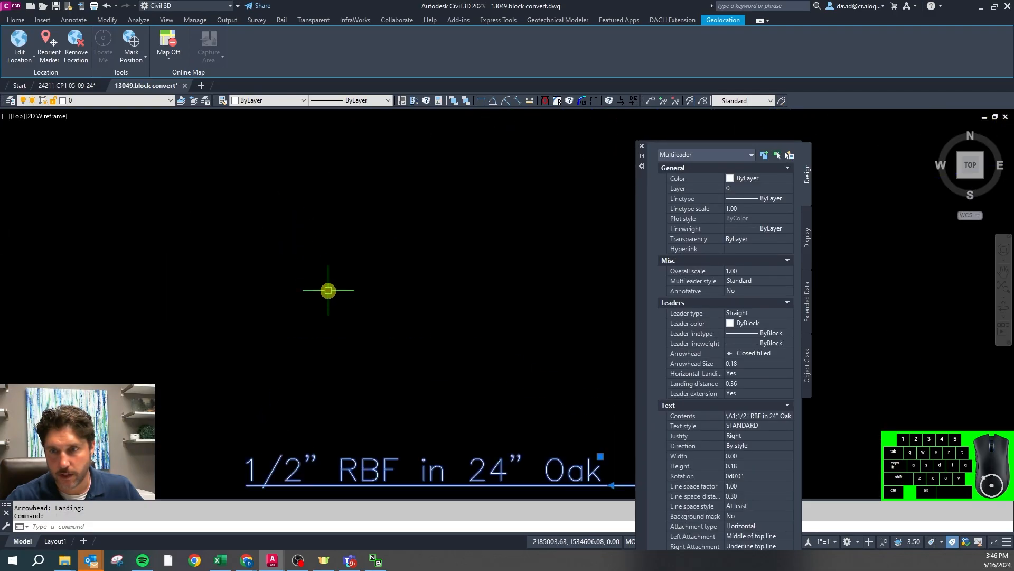
scroll(290, 265, down, 1)
scroll(333, 252, down, 10)
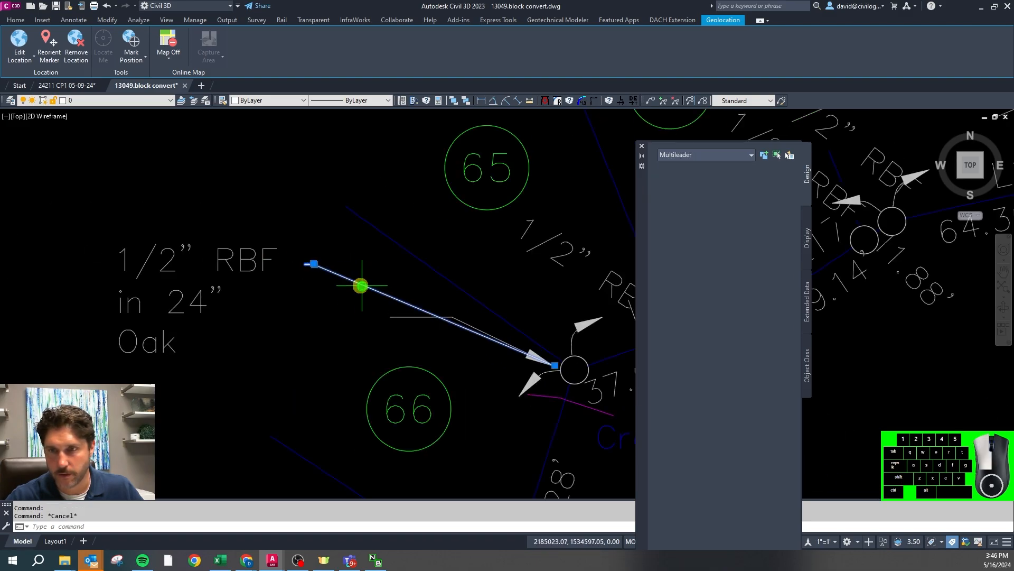
key(Escape)
click(228, 266)
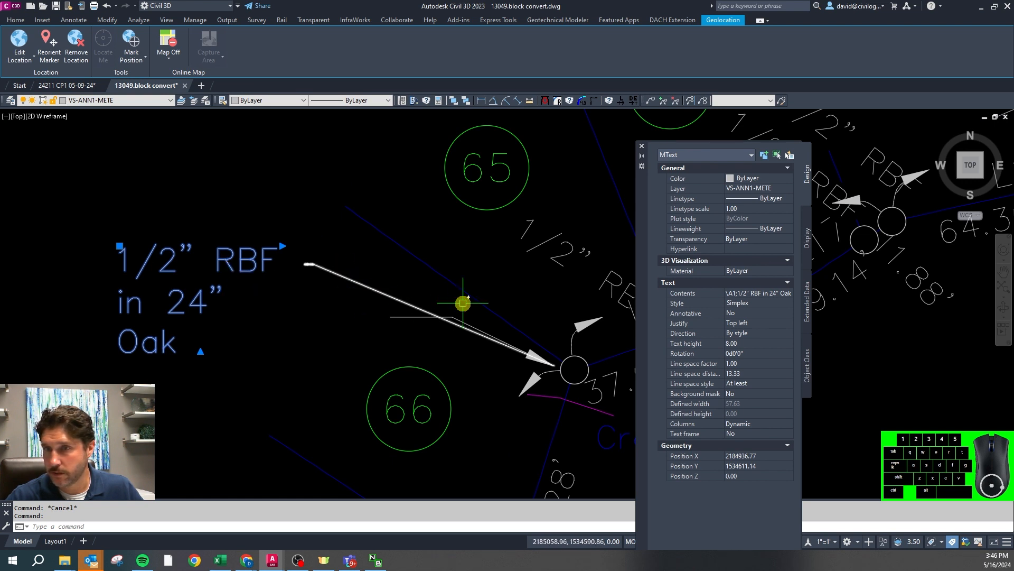
key(Escape)
click(243, 255)
key(Escape)
click(342, 276)
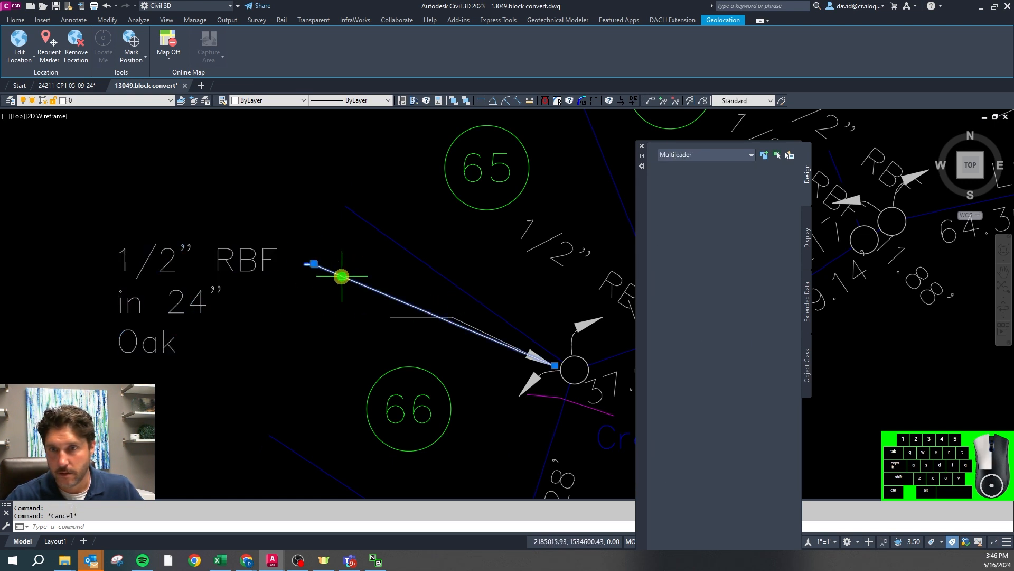
Erase the trial multileader and set the global linetype scale (LTSCALE) to 50
key(Delete)
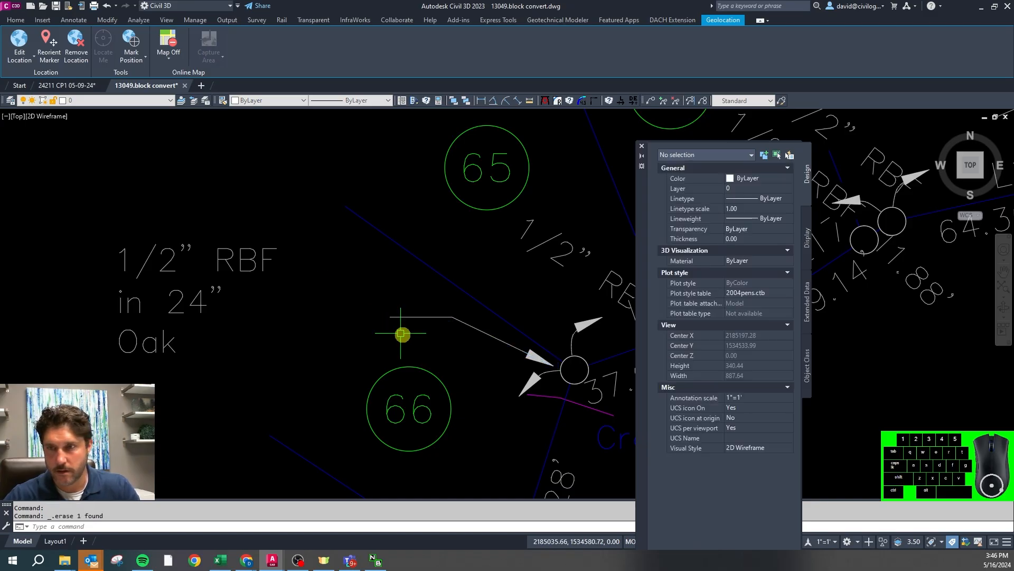
scroll(358, 313, down, 2)
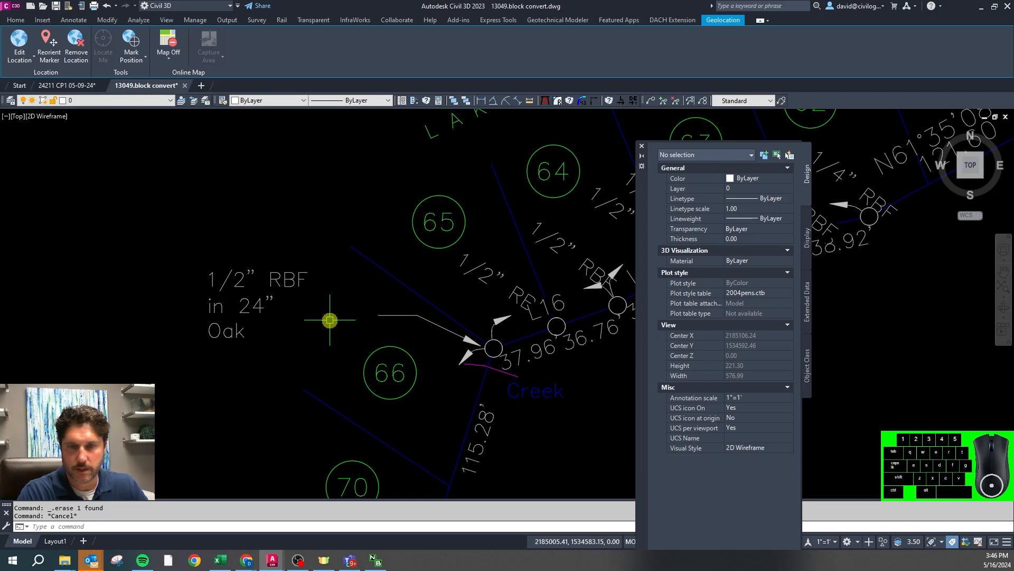
text(type )
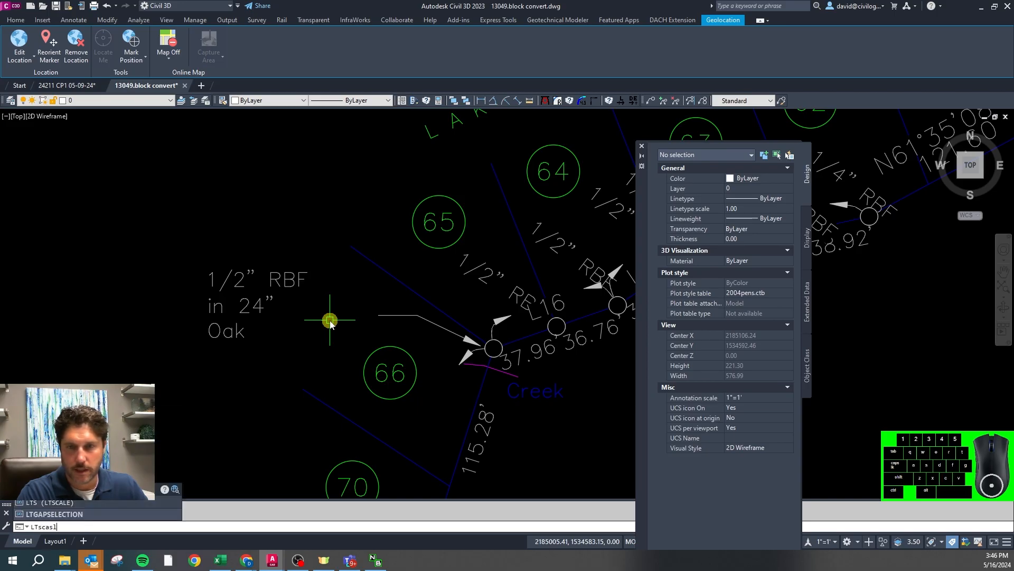
text(scal)
key(Return)
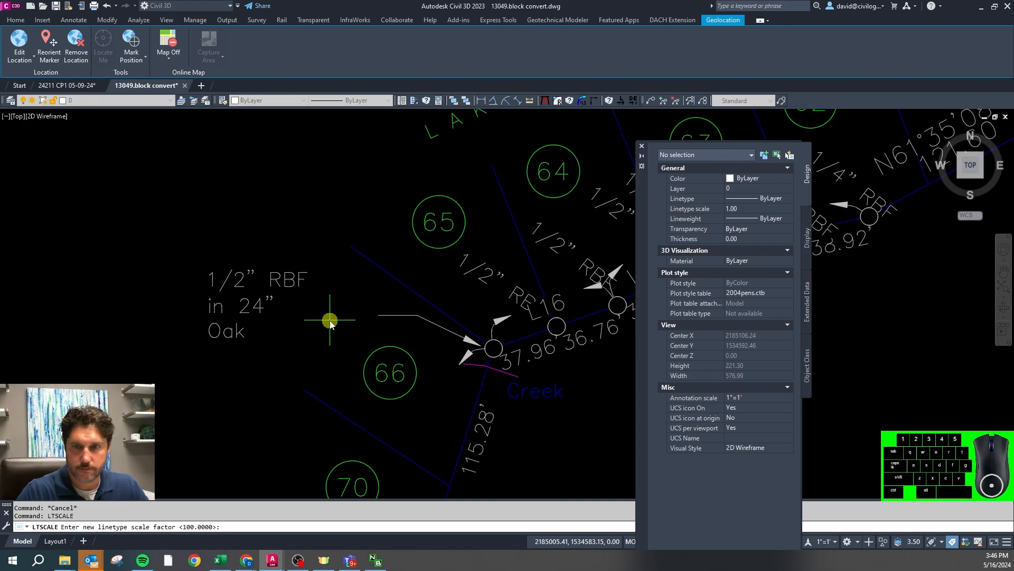
key(Return)
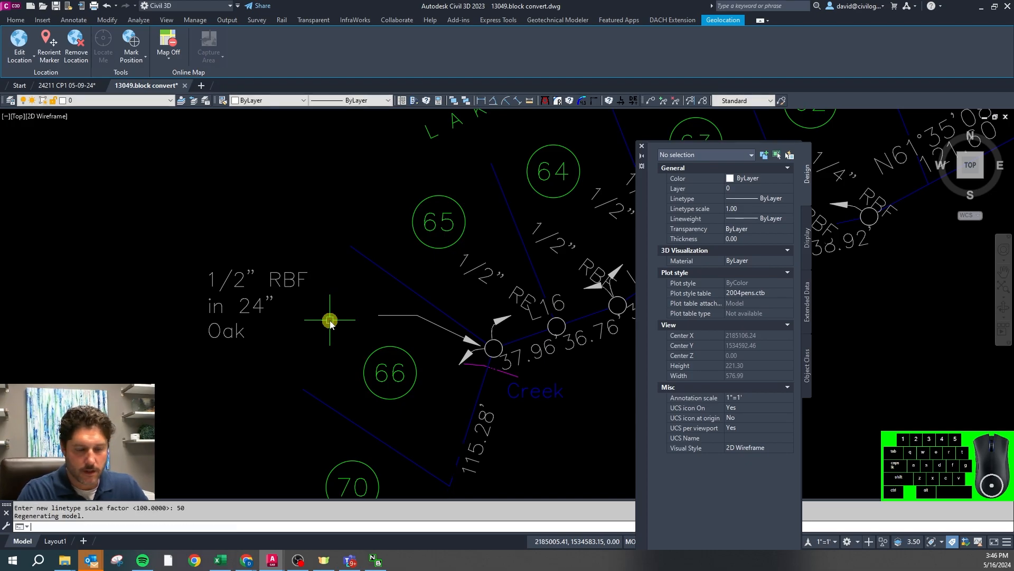
Run CIVMLS, then T2ML on the 1/2" RBF in 24" Oak text, with the arrowhead at the monument circle and the landing just east of the text
text(mls)
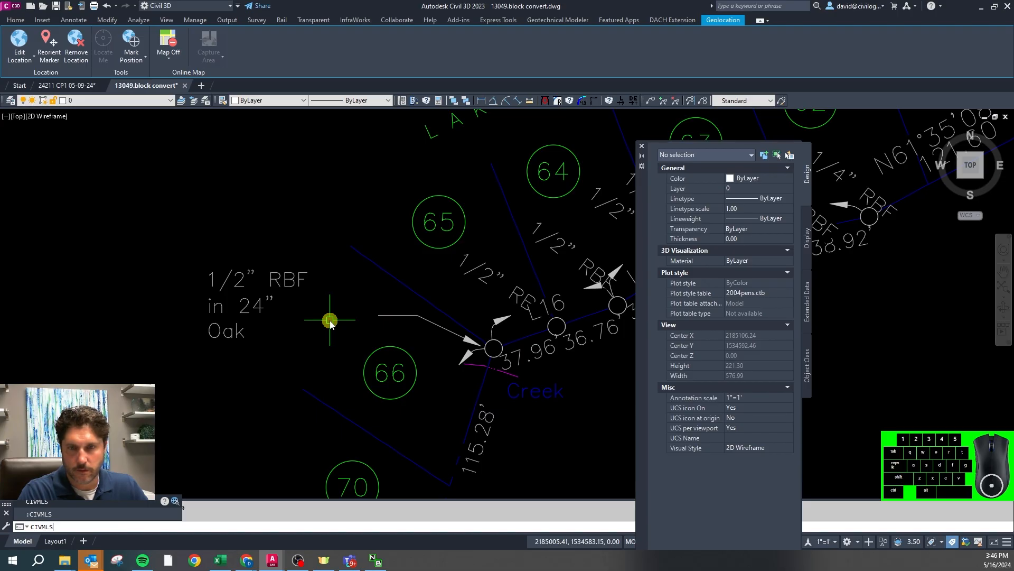
key(Return)
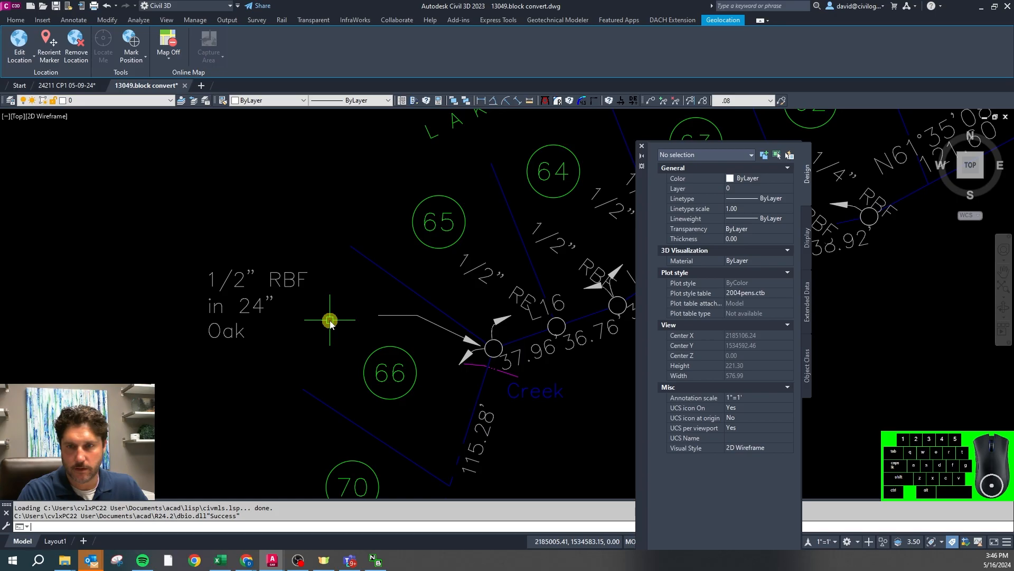
text(t2ml)
key(Return)
click(311, 275)
key(Return)
click(482, 347)
click(367, 284)
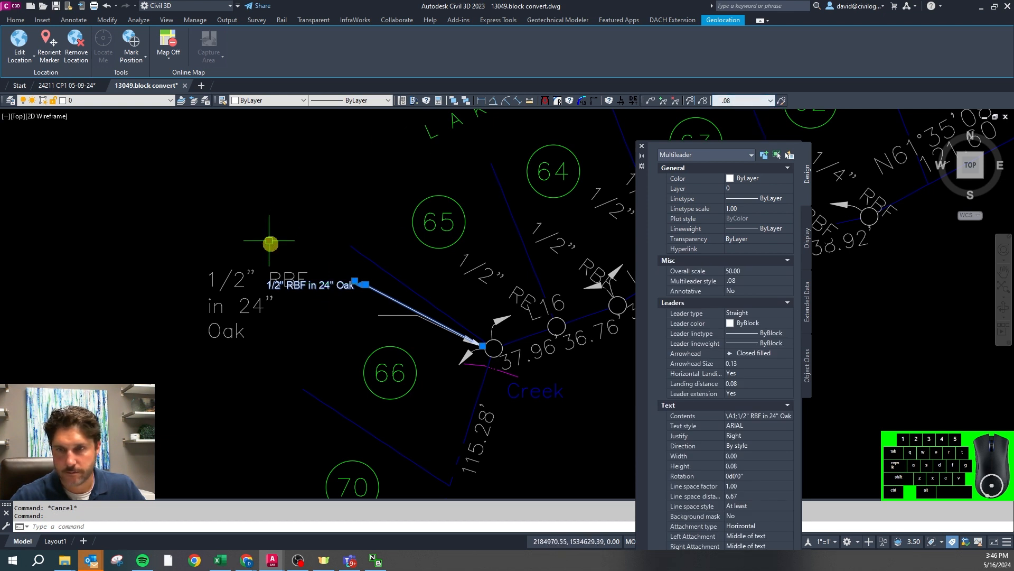
Match the new Oak multileader to the original text's layer, VS-ANN1-METE, with CG
text(cg)
key(space)
click(246, 305)
Erase the original Oak callout text, its leader line and its solid arrowhead
click(243, 308)
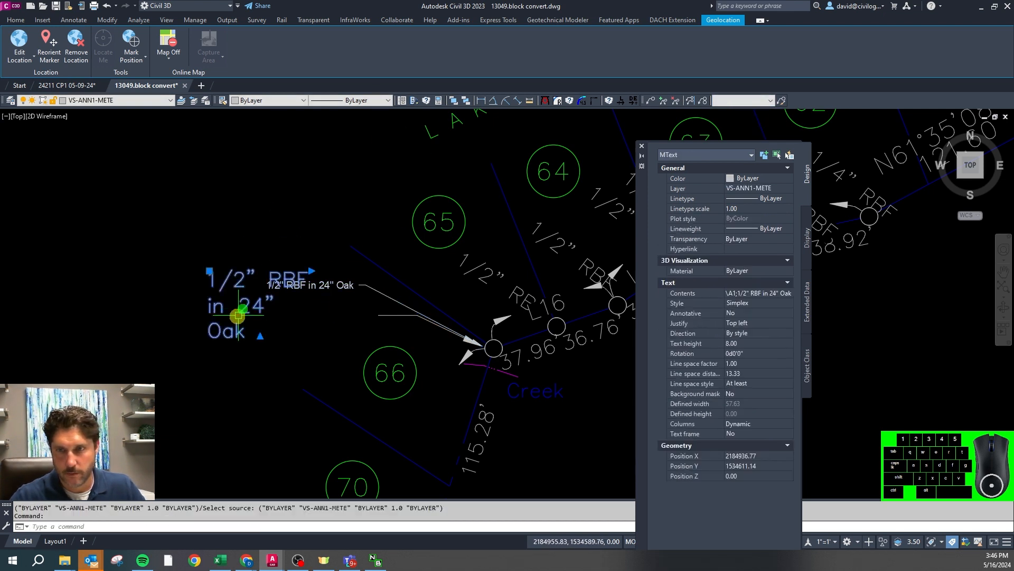
key(Delete)
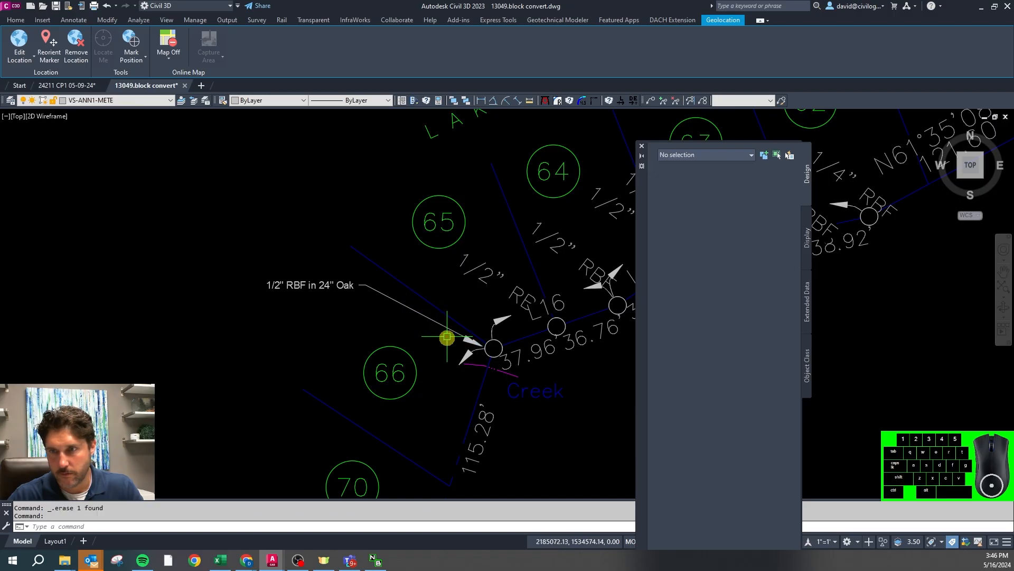
scroll(447, 337, up, 5)
click(463, 342)
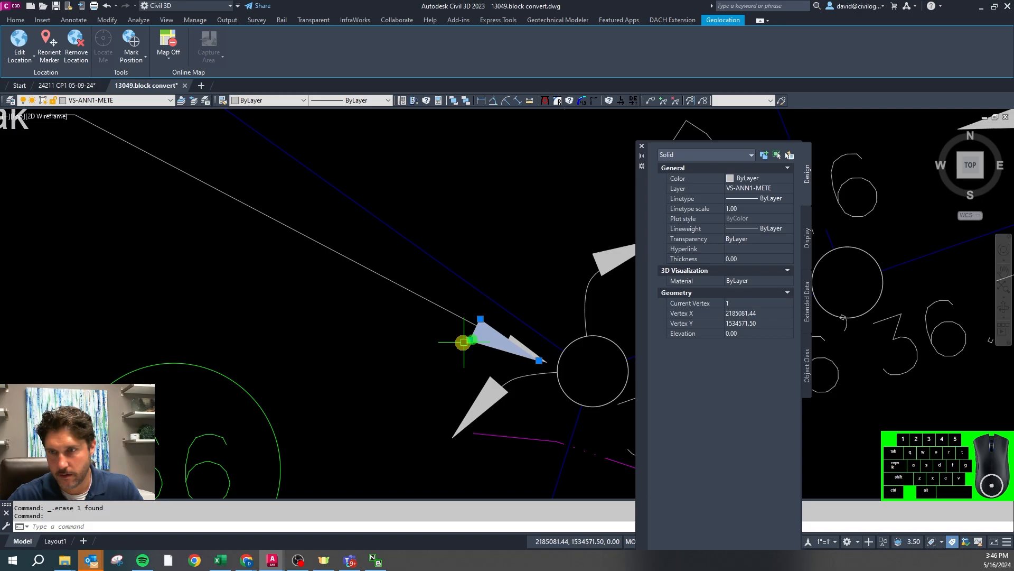
key(Delete)
scroll(279, 314, down, 5)
scroll(255, 220, down, 3)
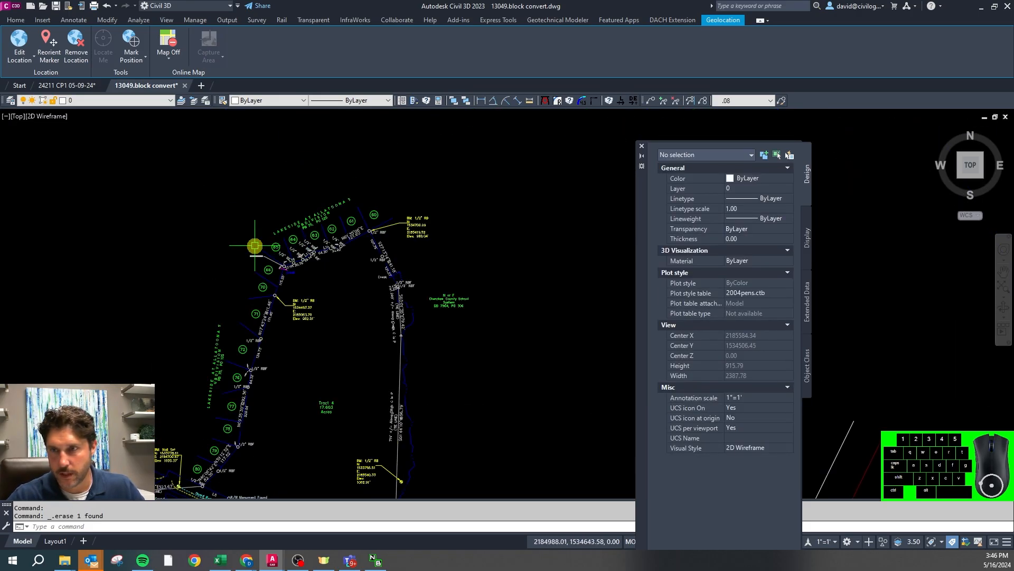
Run T2ML on the benchmark text N: 1534700.09 near lot 60, with the arrowhead at the monument circle and the landing over the old text
scroll(459, 206, up, 4)
click(437, 195)
key(Escape)
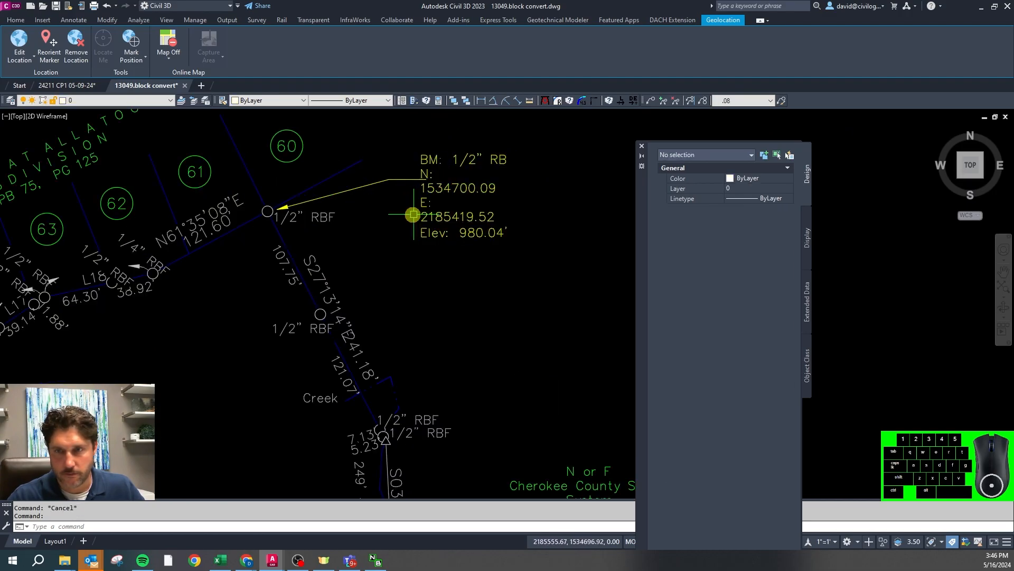
key(Return)
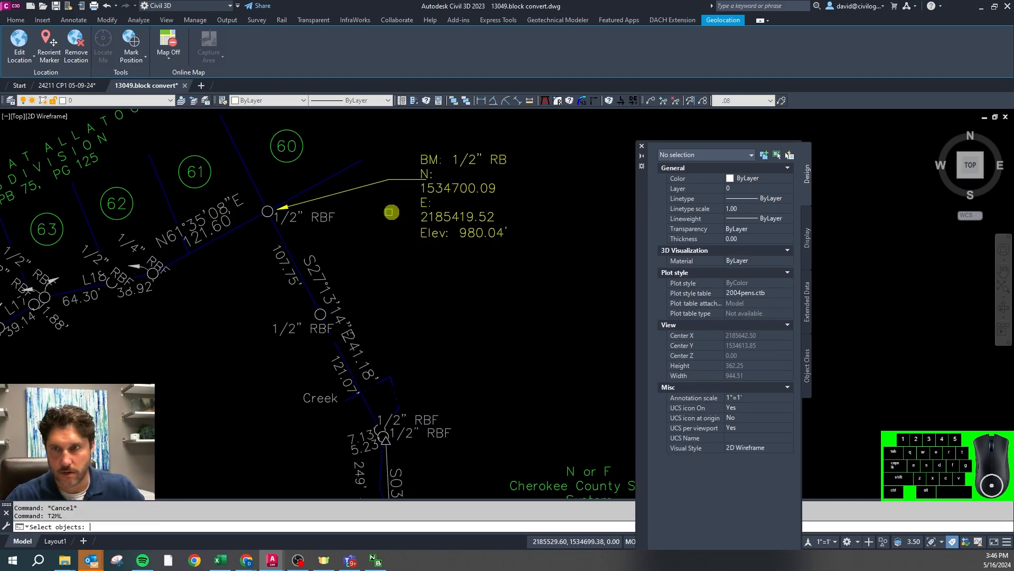
click(433, 189)
key(Return)
click(279, 206)
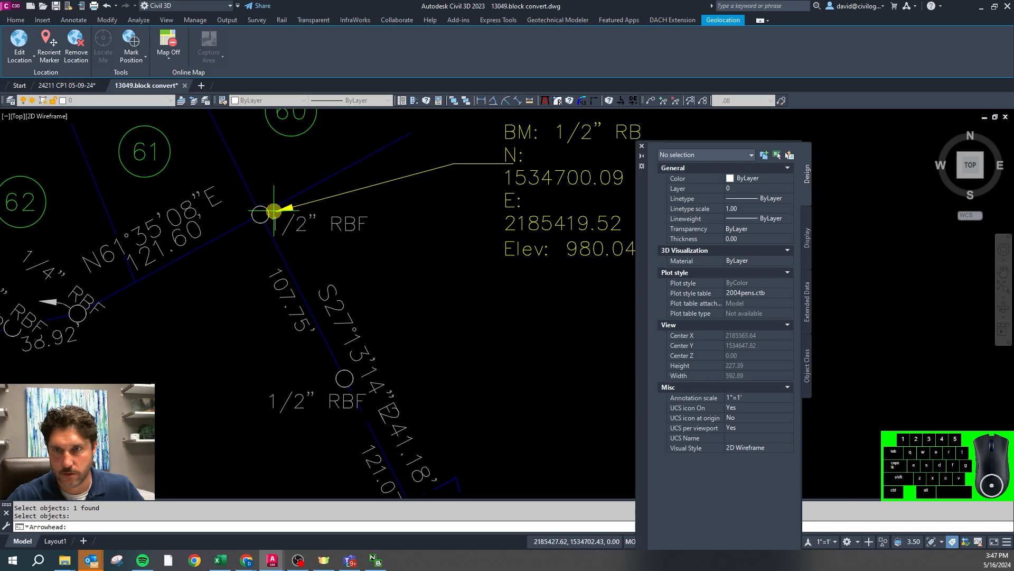
scroll(238, 257, down, 2)
click(352, 246)
scroll(344, 245, up, 3)
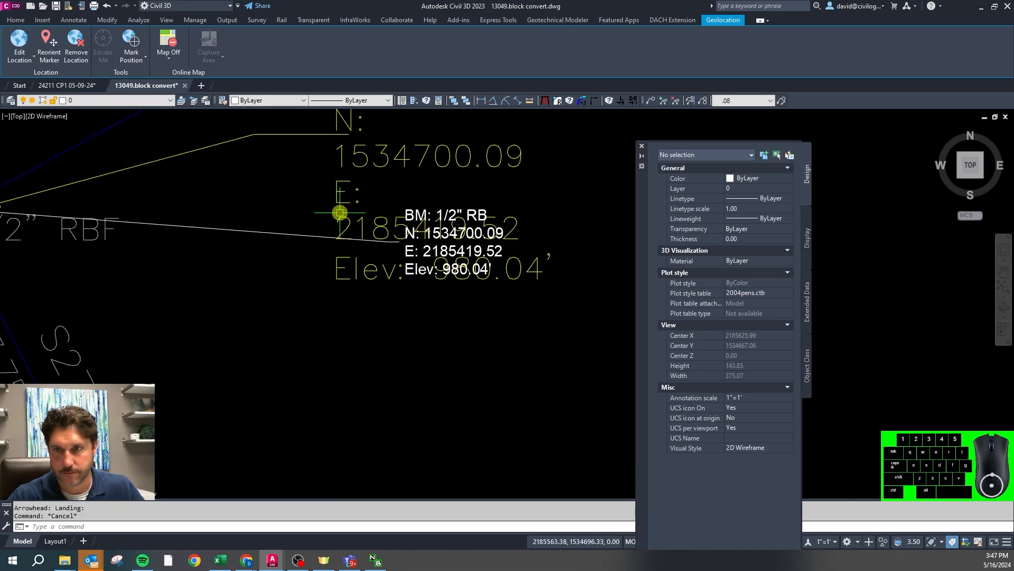
Match the new benchmark multileader near lot 60 to the old yellow leader's layer, VA-SITE-CTRL-BMRK, with CG
text(cg)
key(Return)
click(290, 137)
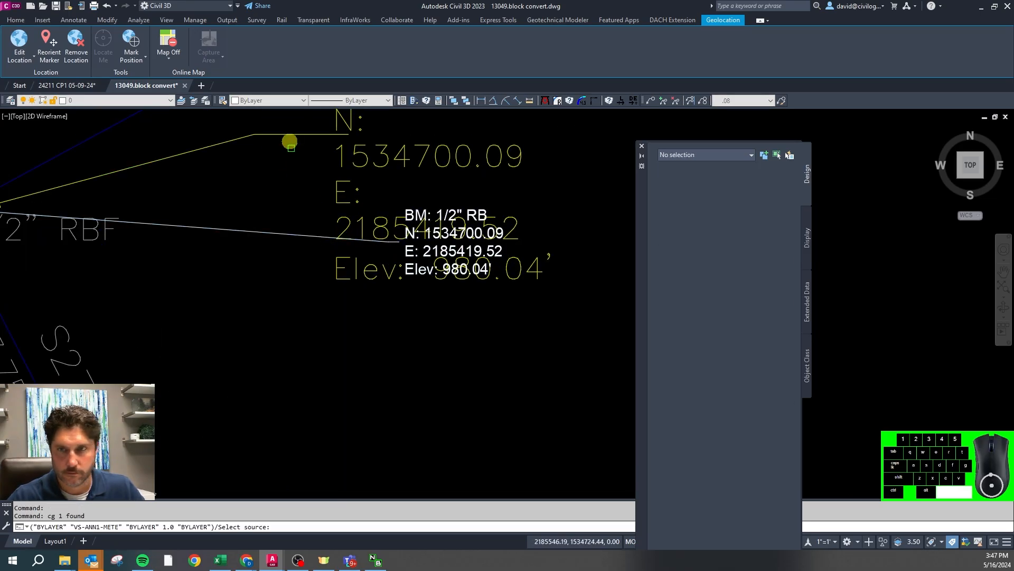
Erase the old benchmark text near lot 60 together with its leader line and arrowhead
click(361, 156)
click(301, 136)
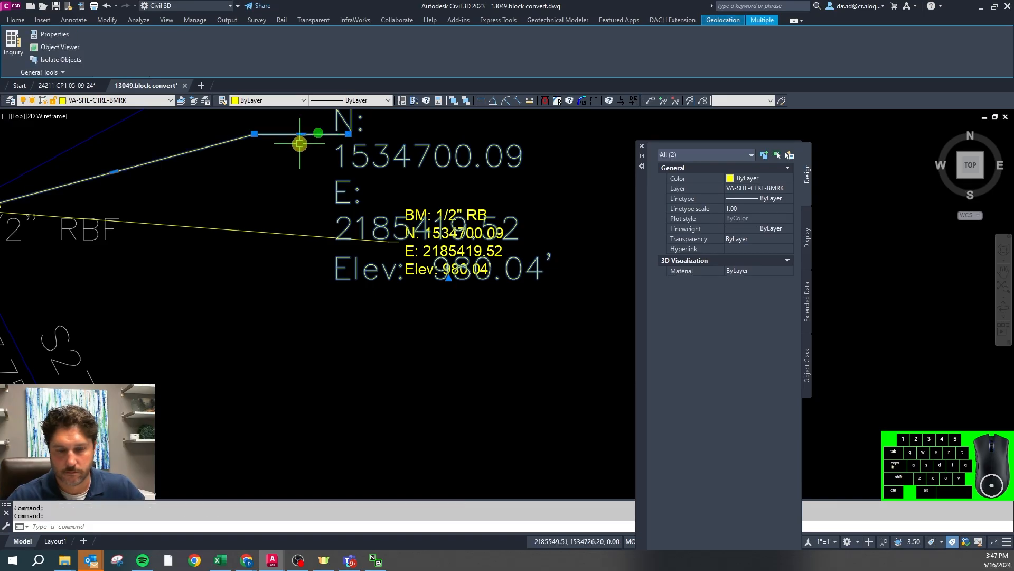
key(Delete)
scroll(342, 176, down, 4)
scroll(225, 174, up, 4)
click(243, 171)
key(Delete)
scroll(225, 186, down, 4)
Move the text of the new lot 60 benchmark multileader northwest, closer to its monument circle
click(411, 199)
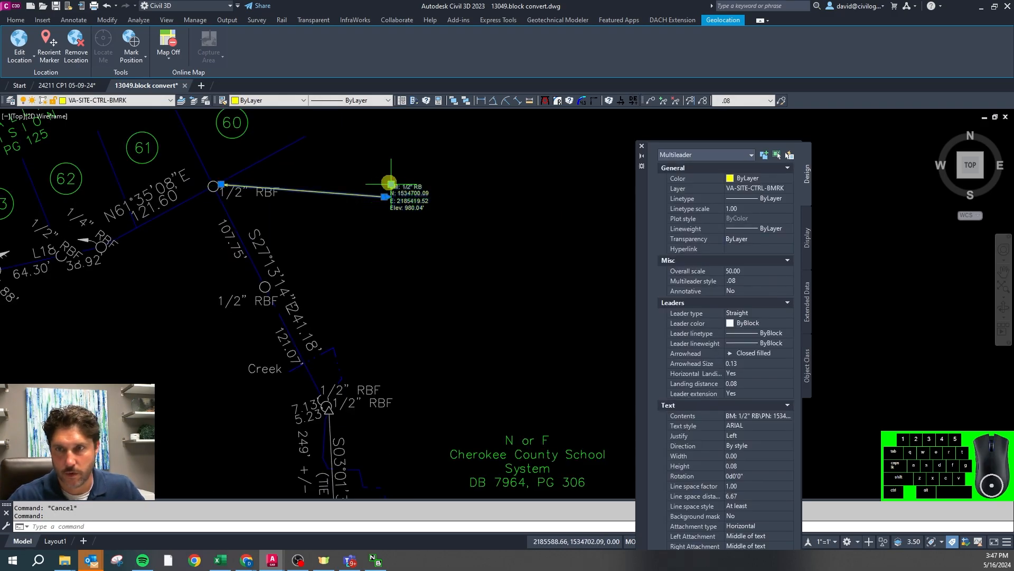
click(390, 183)
click(325, 147)
scroll(323, 150, down, 4)
scroll(294, 319, up, 2)
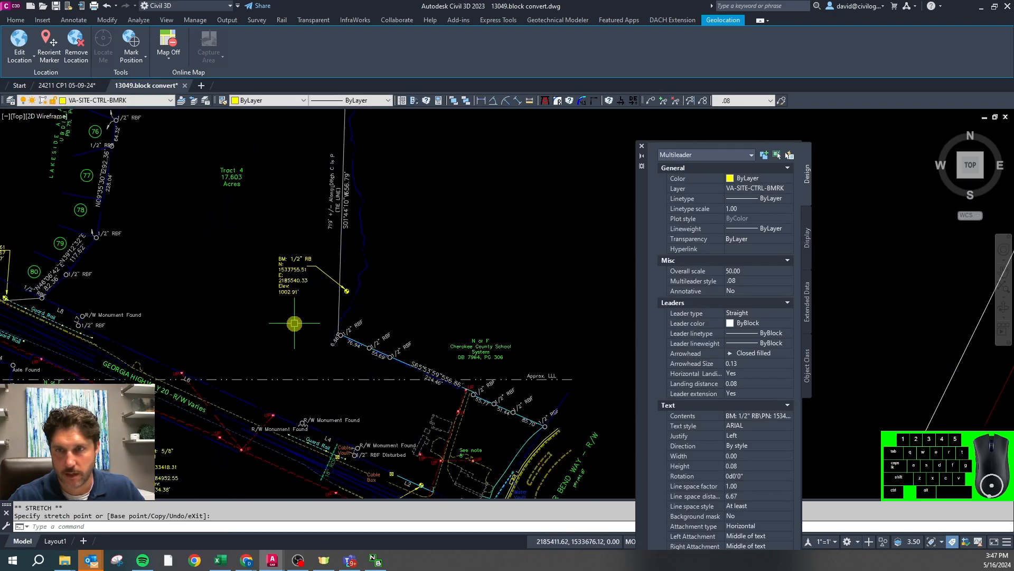
key(Escape)
key(Escape)
Run T2ML on the benchmark text N: 1533755.51, with the arrowhead at the yellow benchmark symbol and the landing southeast of the old text
text(t2ml)
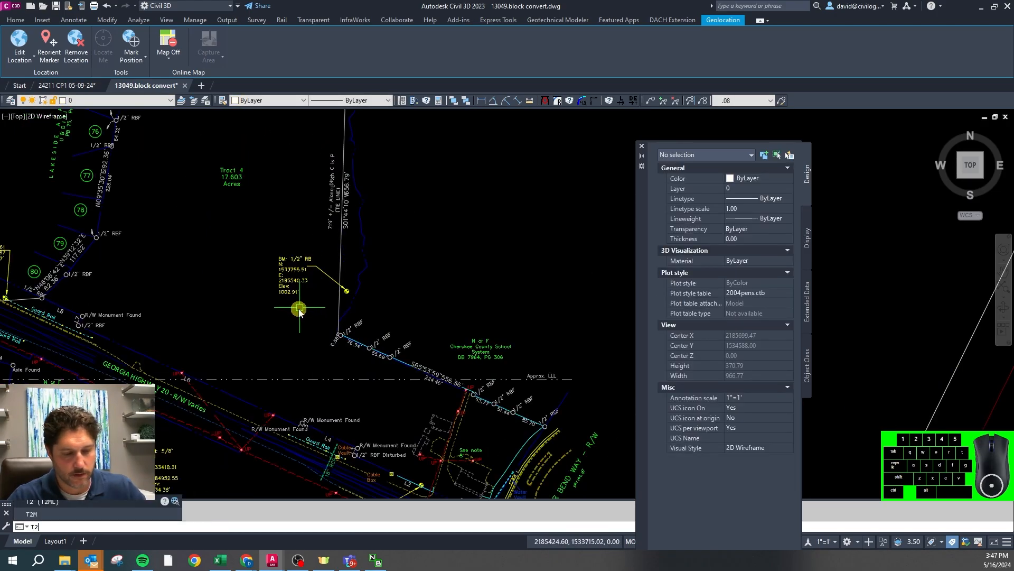
key(Return)
scroll(299, 306, up, 2)
click(296, 263)
key(Return)
scroll(338, 290, up, 5)
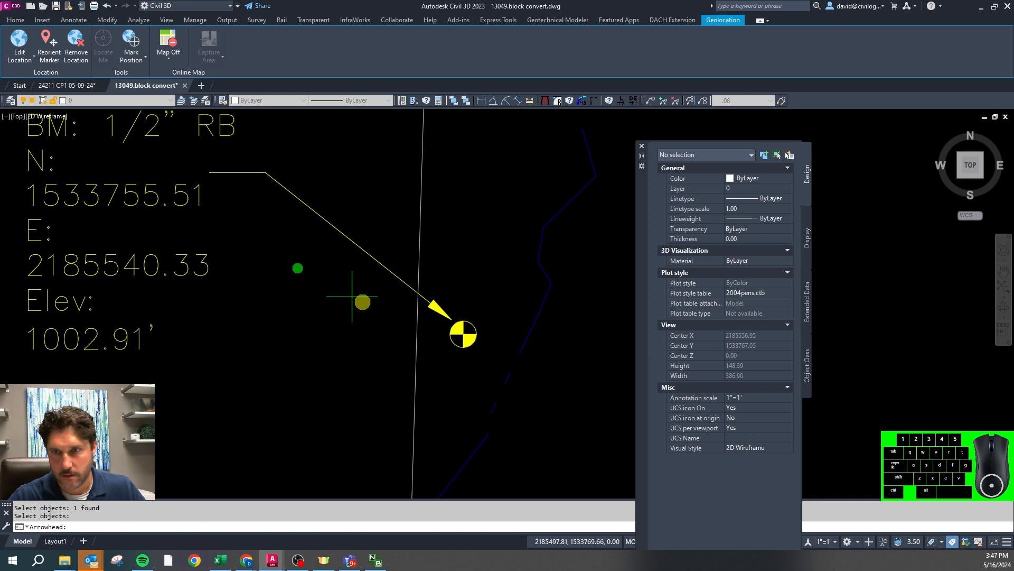
click(451, 326)
scroll(372, 317, down, 4)
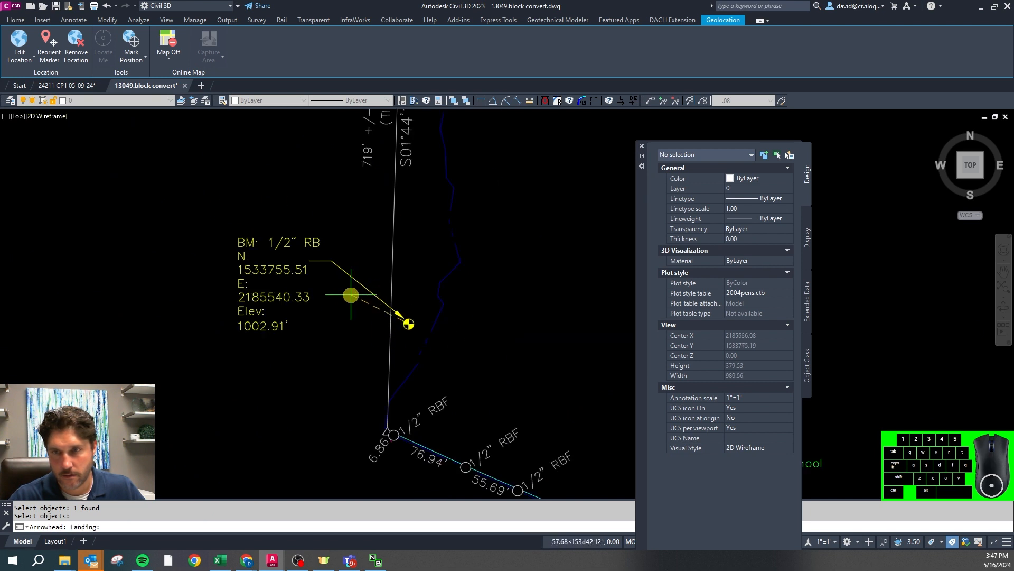
click(328, 350)
Run T2ML on the benchmark text N: 1534457.37 near lots 70 and 71, with the arrowhead at the monument circle and the landing above the text
scroll(422, 317, down, 6)
key(space)
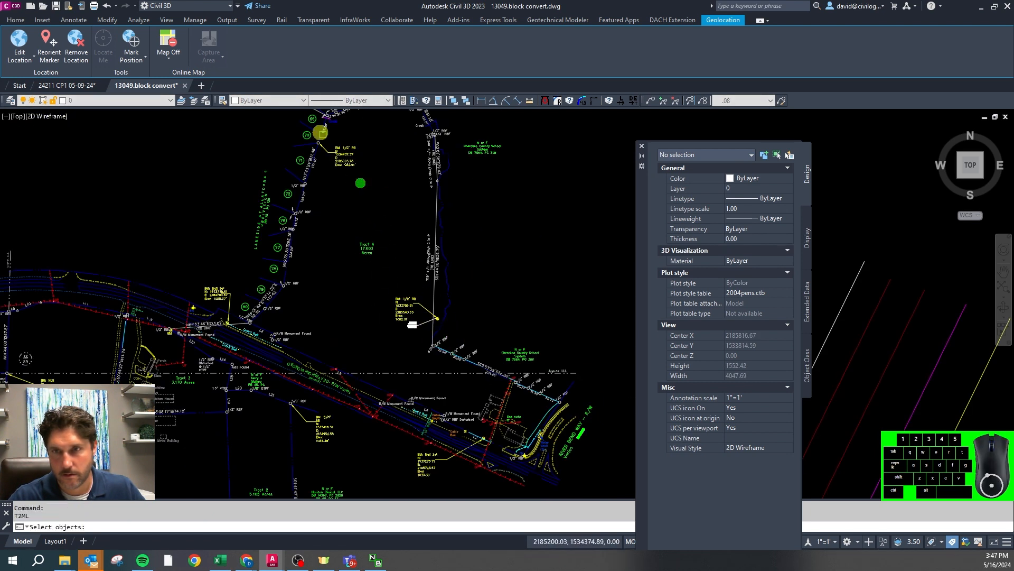
scroll(338, 150, up, 8)
click(432, 217)
right_click(381, 217)
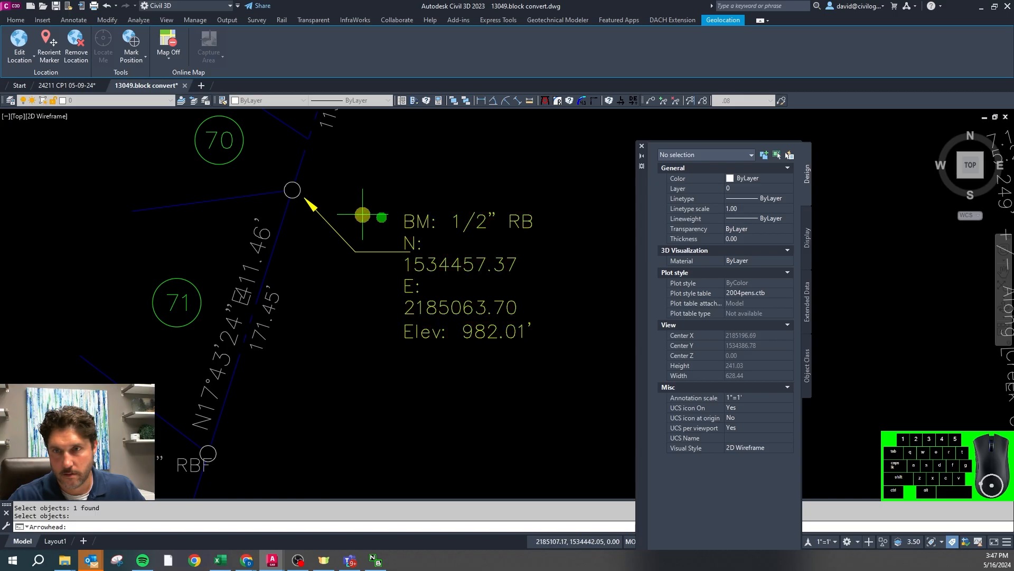
click(301, 193)
click(410, 179)
Run T2ML on the Nail Set benchmark text N: 1533738.61 near lot 80, with the arrowhead at the benchmark symbol and the landing over the old text
scroll(456, 163, down, 4)
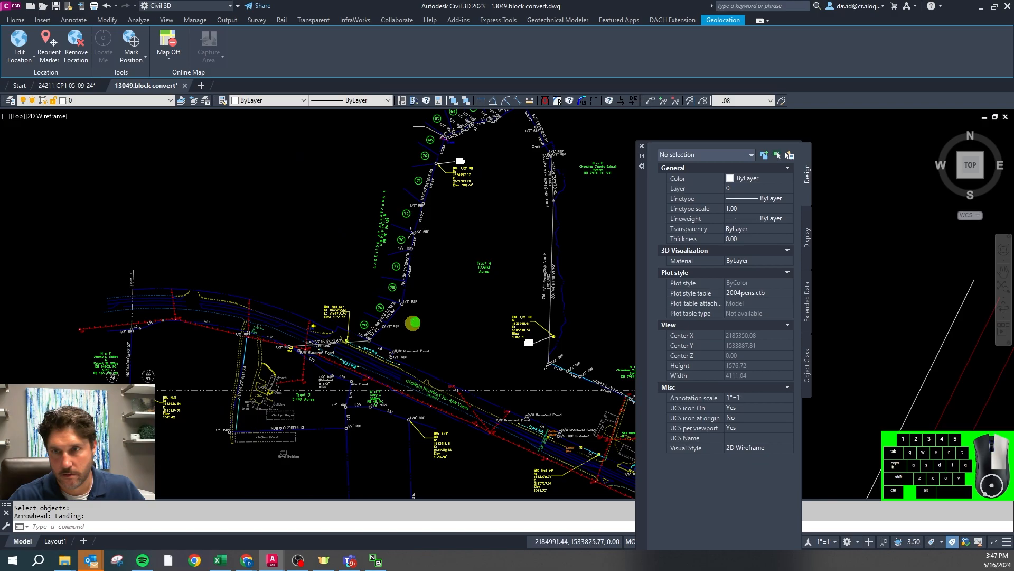
right_click(415, 322)
scroll(415, 321, up, 3)
click(266, 234)
right_click(263, 277)
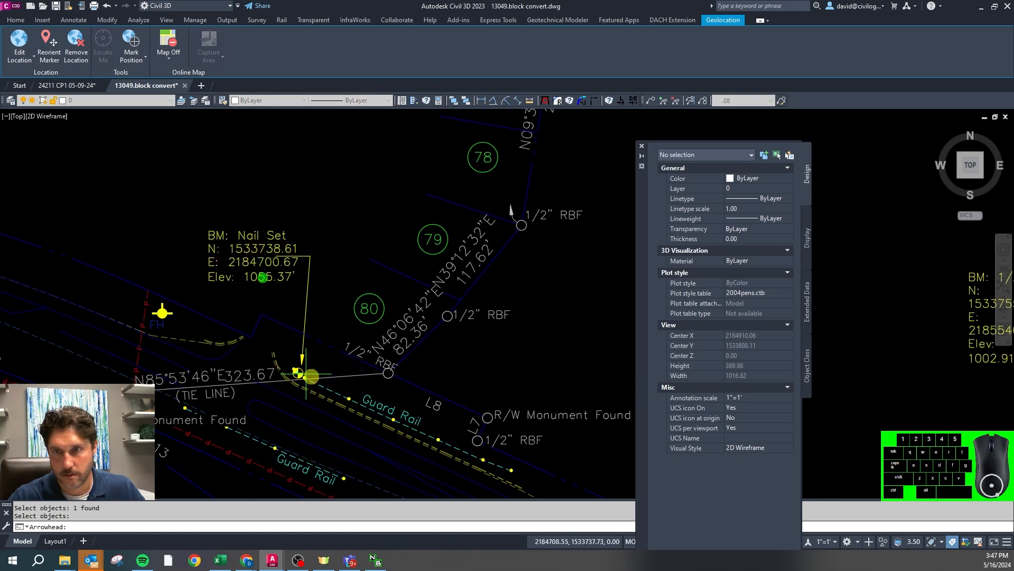
click(298, 368)
click(340, 204)
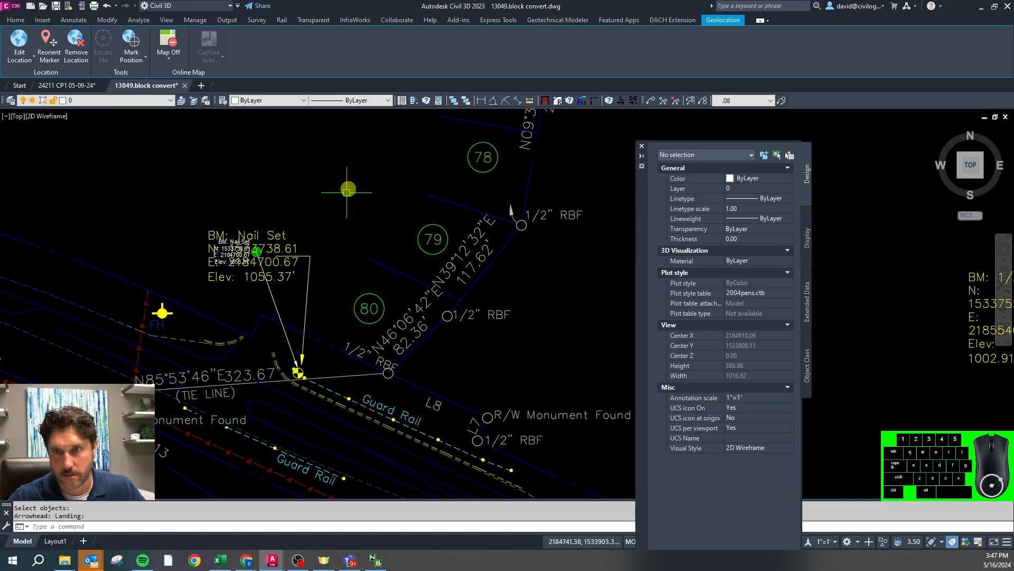
Run T2ML on the Nail benchmark text N: 1533538.34 by the P.O.B., with the arrowhead at the monument circle and the landing at the old text
scroll(343, 196, down, 5)
right_click(231, 269)
click(159, 294)
right_click(158, 294)
scroll(113, 278, up, 8)
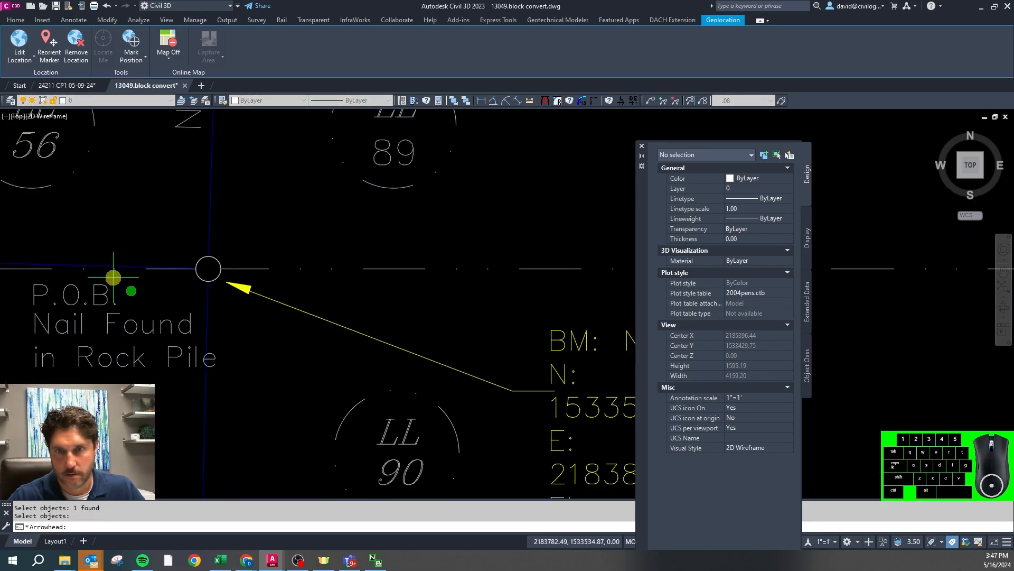
click(220, 278)
scroll(160, 254, down, 5)
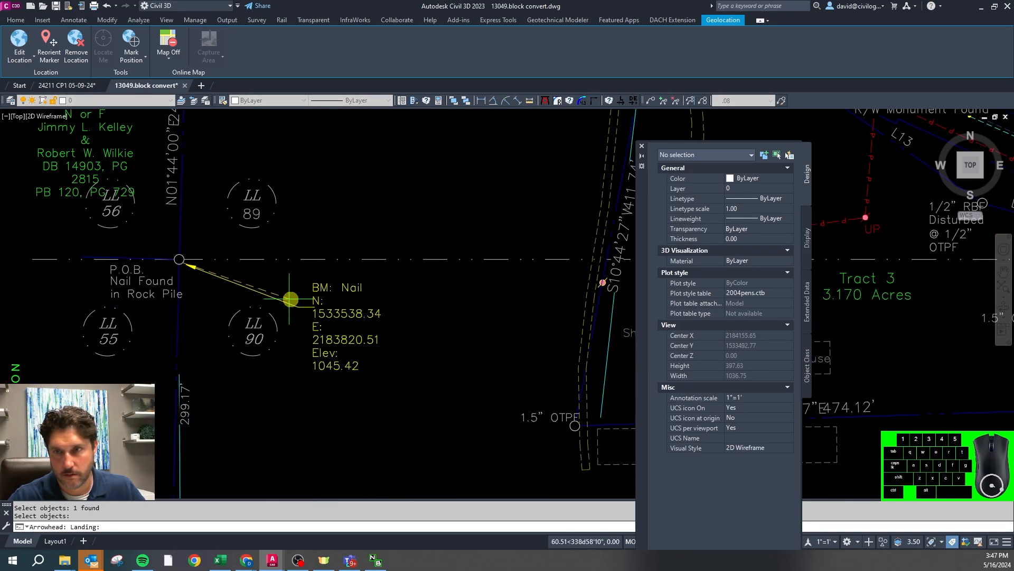
click(319, 304)
Run T2ML on the 5/8" RB benchmark text N: 1533418.31, with the arrowhead at the monument circle and the landing just west of the text
scroll(319, 304, down, 6)
scroll(285, 230, up, 6)
click(286, 229)
right_click(286, 229)
scroll(206, 168, up, 8)
click(195, 194)
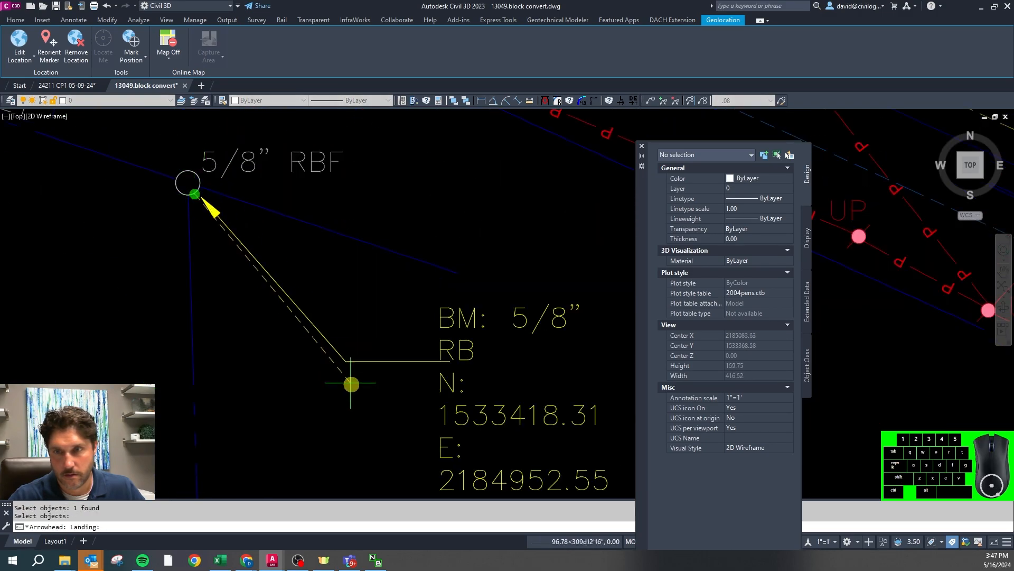
click(351, 380)
Run T2ML on the Nail Set benchmark text N: 1533278.71, with the arrowhead at the benchmark symbol and the landing east of the text
scroll(313, 244, down, 8)
key(Return)
click(466, 297)
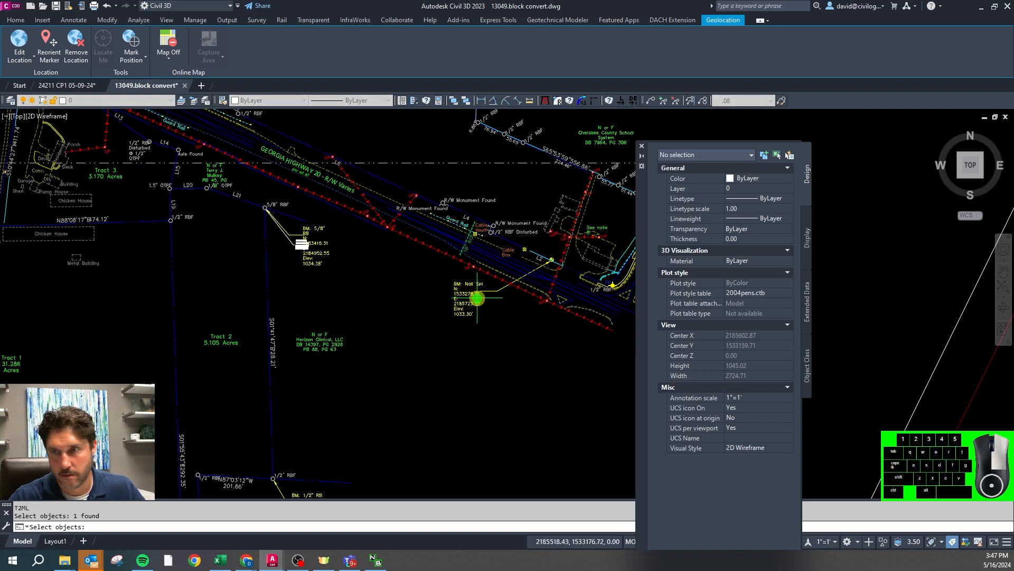
right_click(546, 259)
scroll(546, 259, up, 3)
click(559, 247)
click(394, 410)
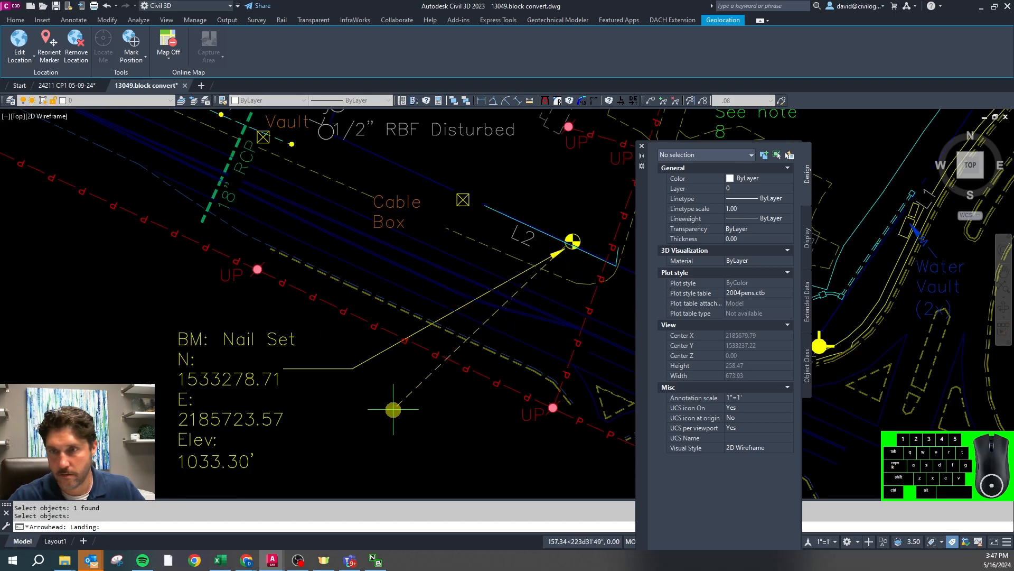
Run T2ML on the 1/2" RB benchmark text south of the Horizon Clinical parcel, pointing at its monument with the landing beside the text
scroll(373, 229, down, 8)
right_click(307, 332)
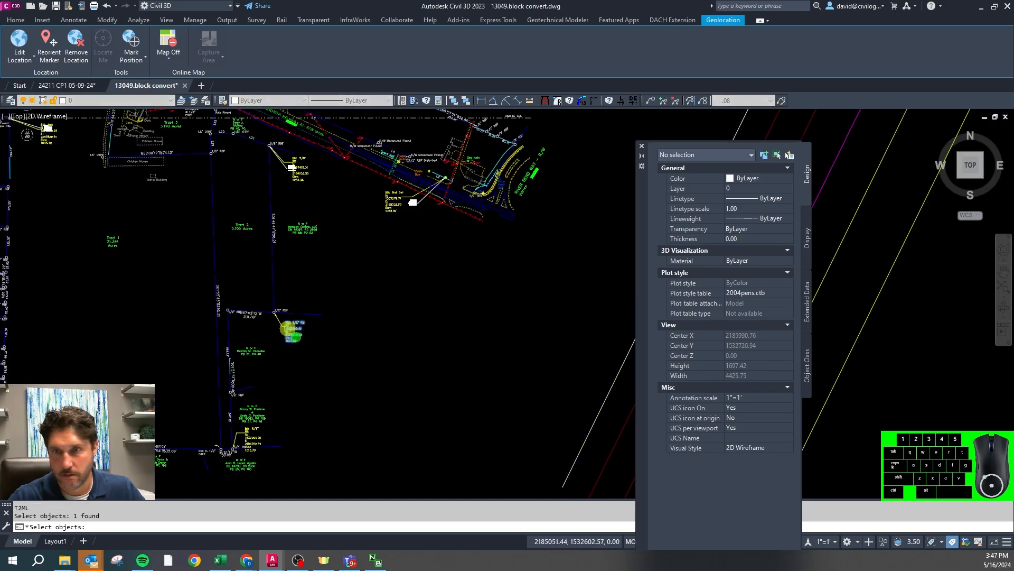
key(Return)
scroll(274, 313, up, 5)
key(Escape)
scroll(414, 328, down, 10)
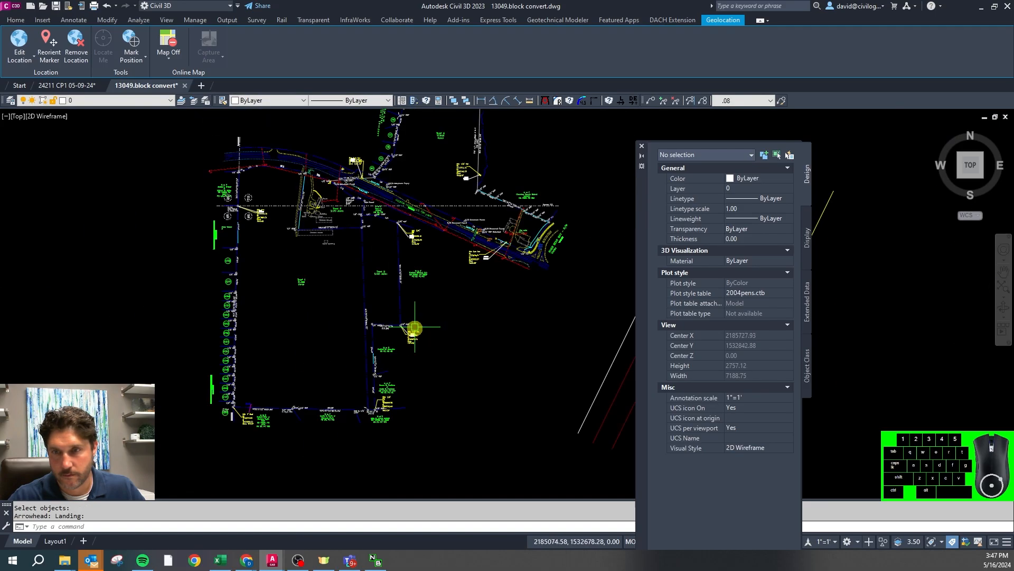
Run T2ML on the 5/8" RB benchmark text N: 1532094.72, with the arrowhead at its monument and the landing beside the old text
scroll(386, 382, up, 4)
key(Return)
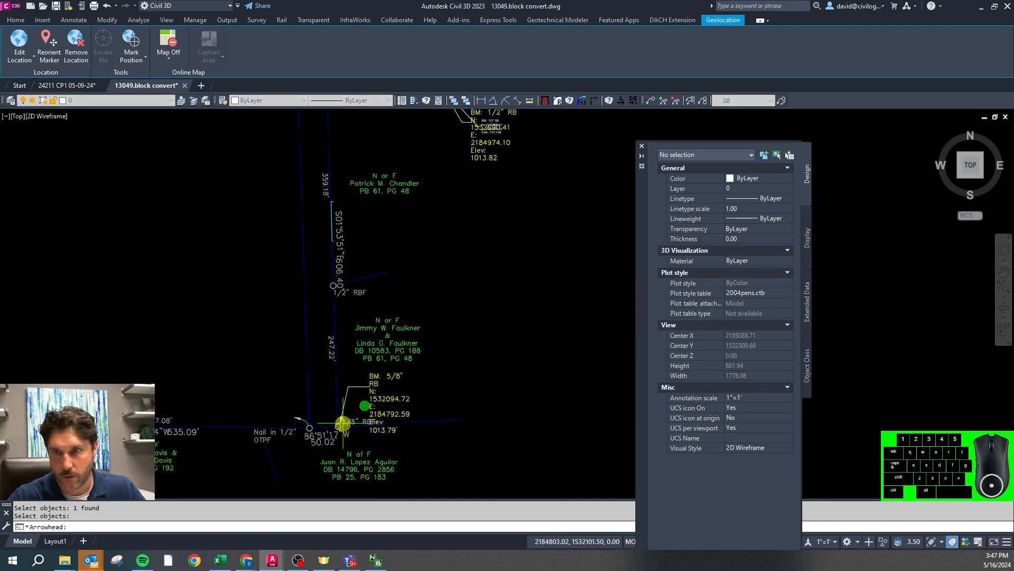
key(Escape)
scroll(348, 410, down, 3)
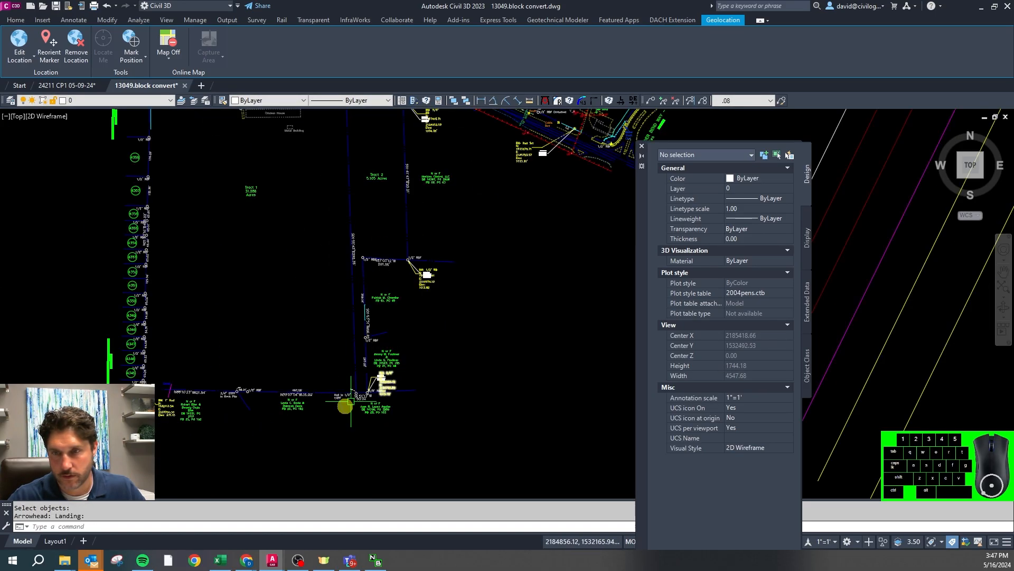
Run T2ML on the 1" Rod benchmark text N: 1532113.54, pointing at the monument circle with the landing just west of the text
text(T2ML)
key(Return)
click(169, 416)
scroll(174, 396, up, 8)
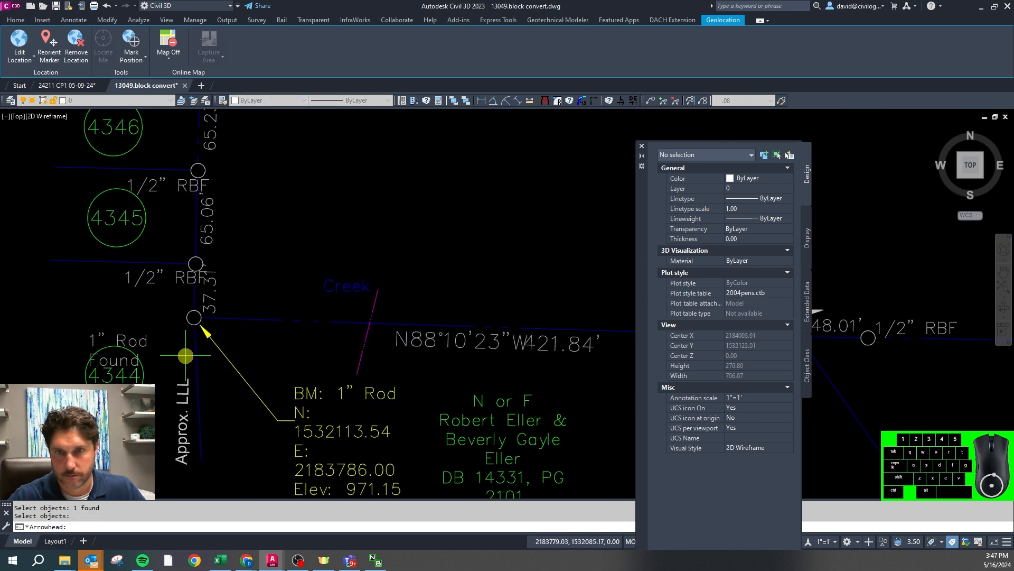
click(274, 412)
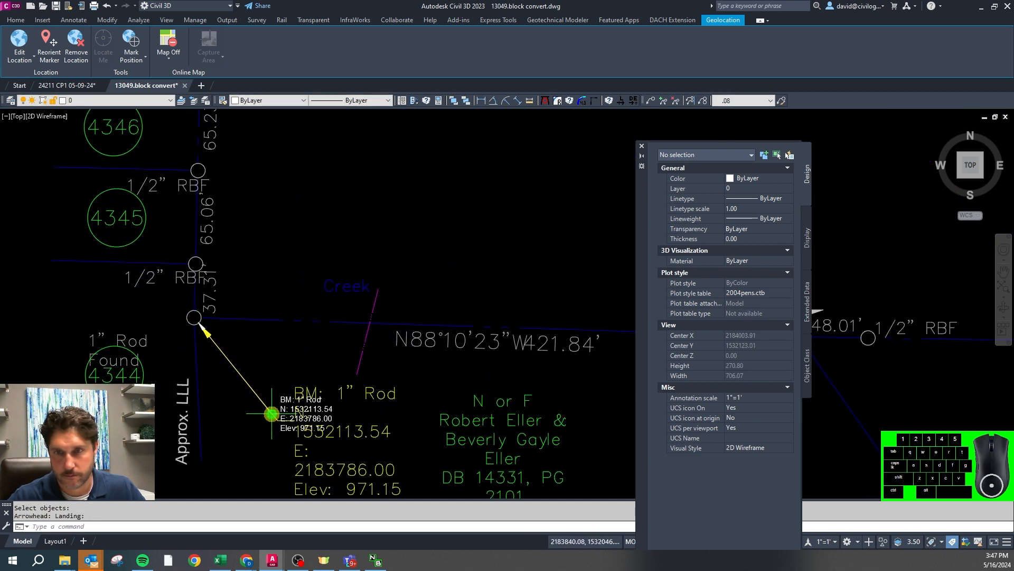
Erase the old 1" Rod benchmark text and its leader line
click(297, 388)
scroll(274, 418, up, 6)
click(281, 412)
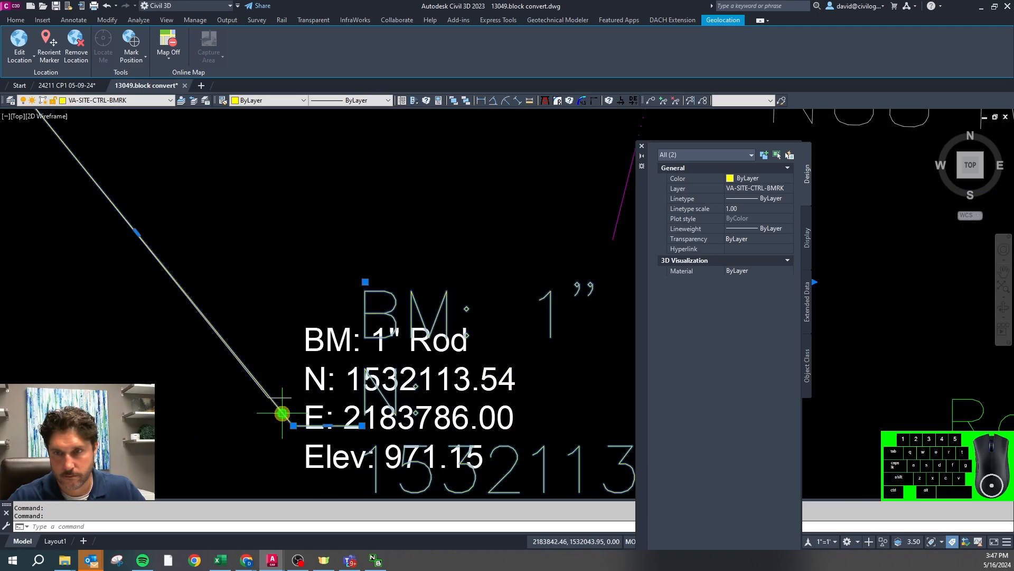
key(Delete)
Use CG to match the new 1" Rod multileader to the VA-SITE-CTRL-BMRK layer, taking an old benchmark callout as the source
click(339, 386)
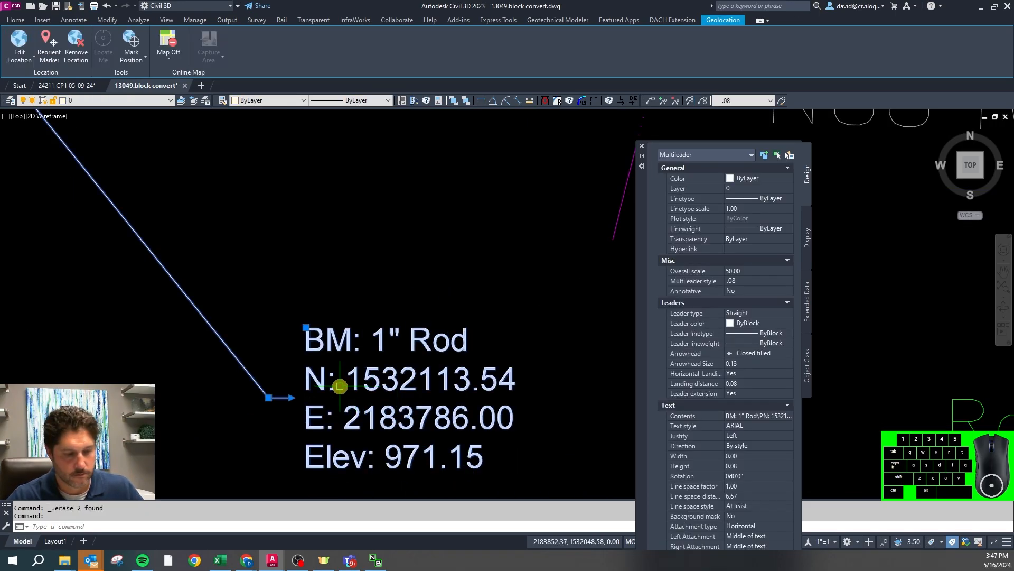
key(BackSpace)
text(cg)
key(Return)
scroll(301, 356, down, 5)
scroll(268, 345, down, 2)
scroll(508, 342, up, 12)
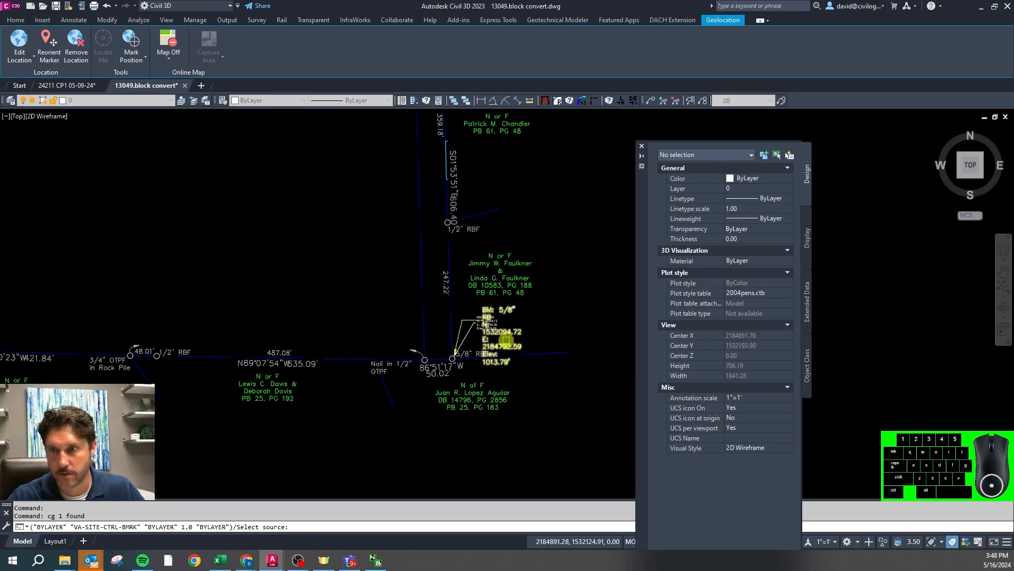
key(Escape)
Put the new 5/8" RB multileader N: 1532094.72 on the VA-SITE-CTRL-BMRK layer with CG, using the old callout as source
click(336, 413)
key(space)
click(392, 447)
key(Escape)
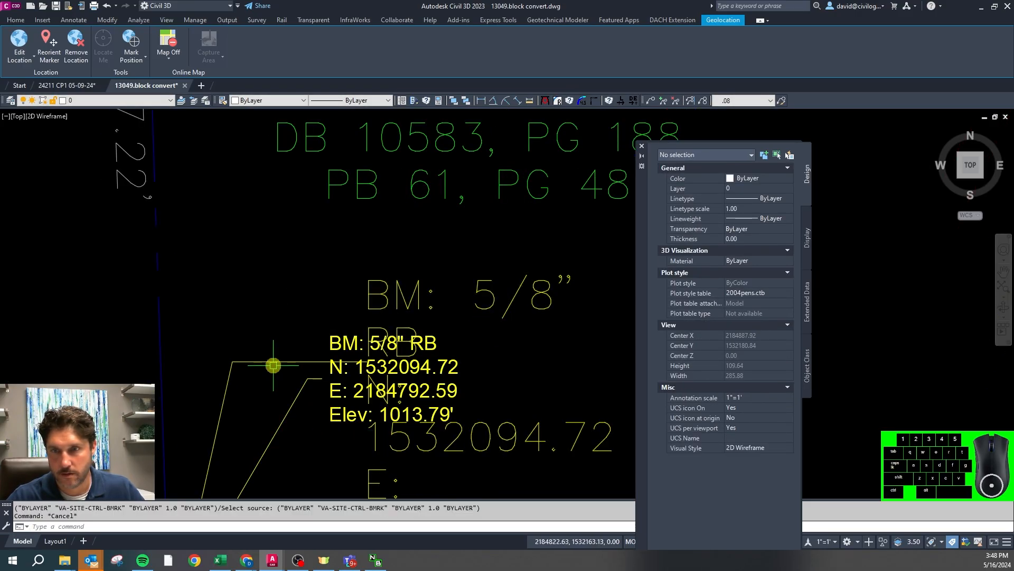
Erase the old 5/8" RB benchmark text N: 1532094.72 together with its leader line and arrowhead
click(274, 365)
click(256, 352)
click(393, 281)
key(Delete)
scroll(383, 284, down, 5)
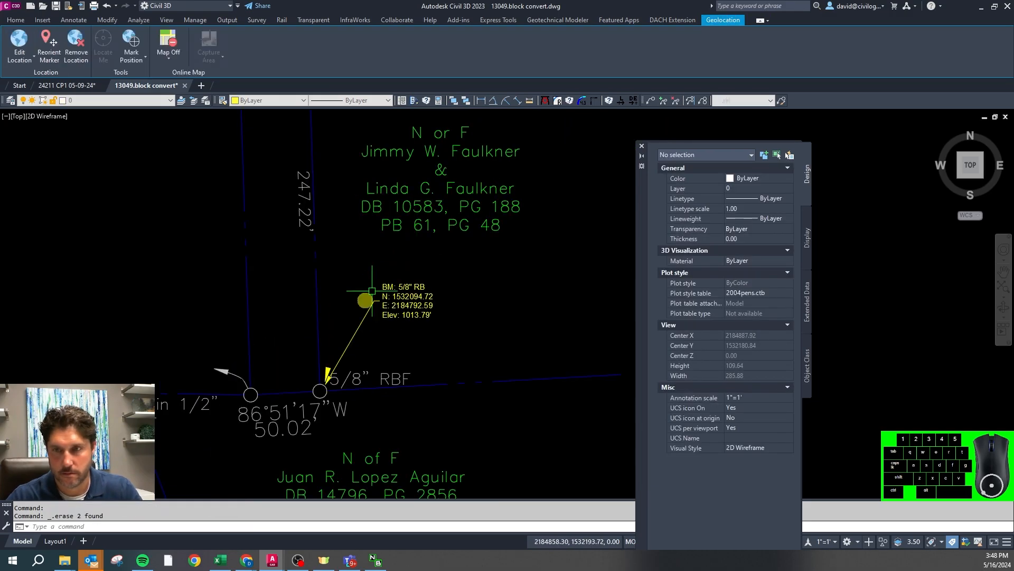
scroll(335, 370, up, 6)
click(331, 270)
key(Delete)
scroll(455, 268, down, 8)
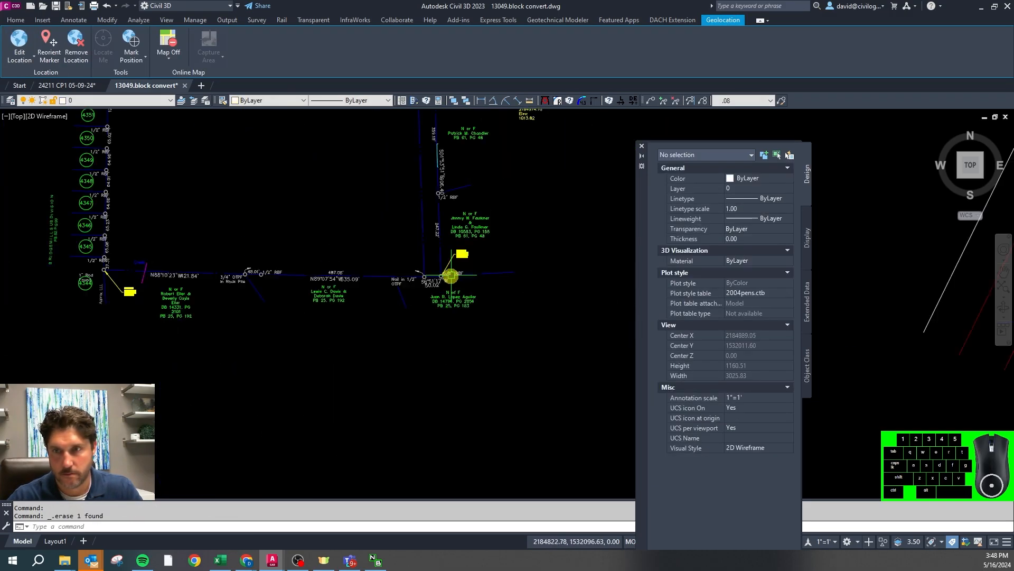
Erase the leftover old arrowhead at the 1" Rod monument
scroll(46, 275, up, 3)
scroll(269, 260, up, 8)
click(331, 302)
key(Delete)
scroll(238, 373, down, 6)
scroll(259, 229, up, 5)
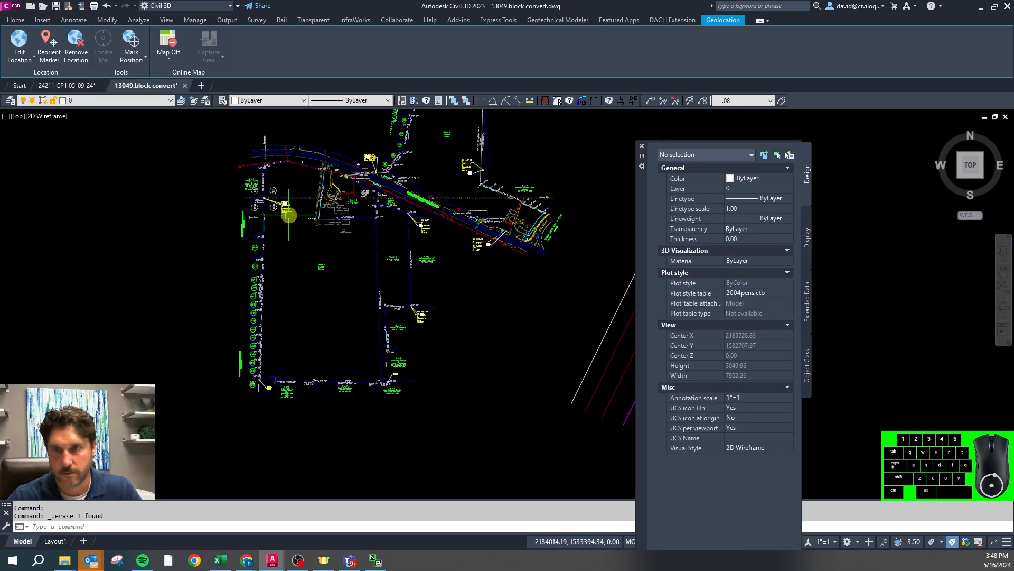
Match the Nail multileader N: 1533538.34 near LL 90 to the VA-SITE-CTRL-BMRK layer with CG, using the old leader as source
click(256, 233)
text(cg)
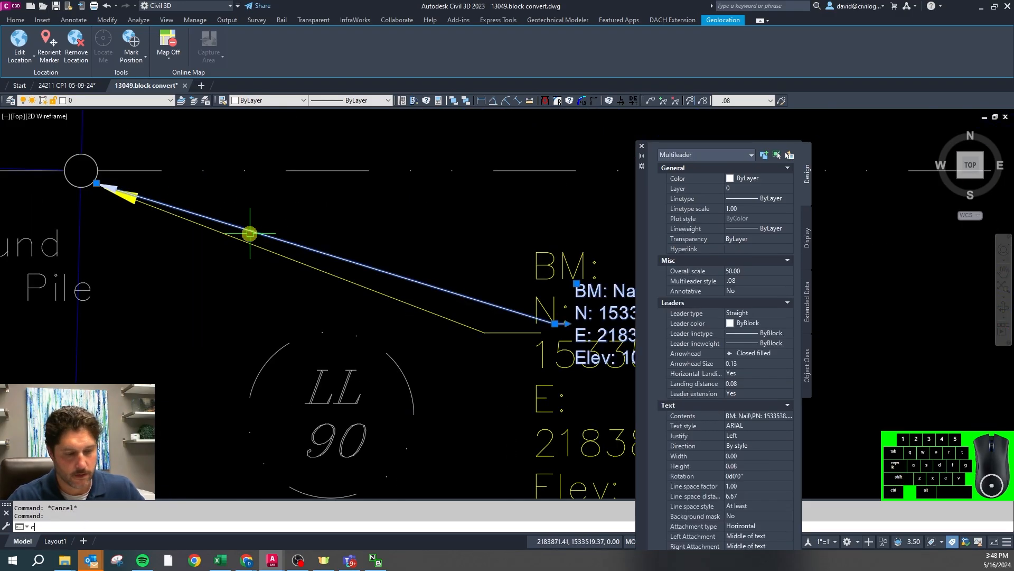
key(space)
click(237, 239)
Erase the old Nail benchmark text, leader line and arrowhead near LL 90
click(208, 229)
scroll(138, 203, up, 3)
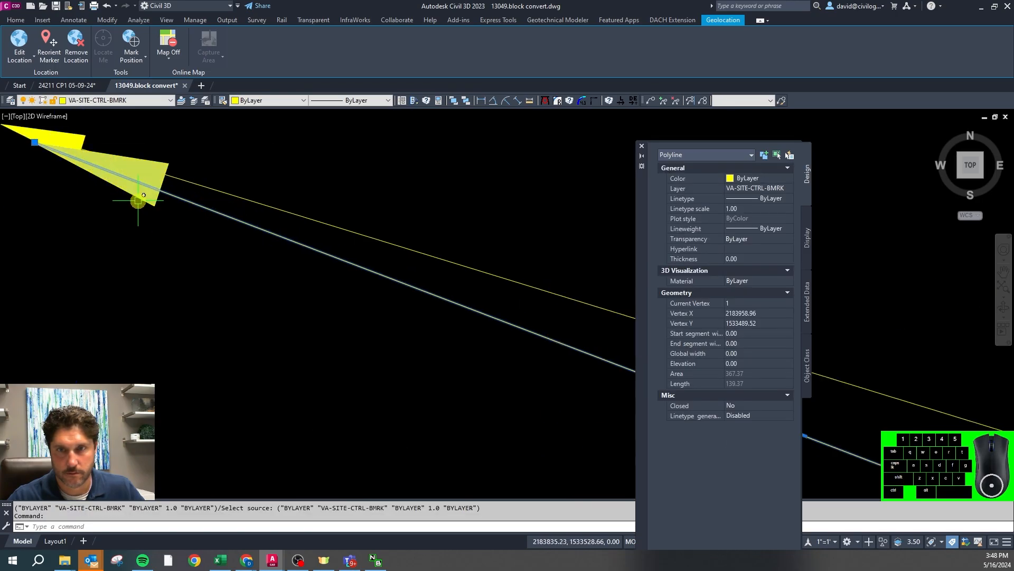
click(138, 199)
scroll(30, 190, down, 4)
key(Delete)
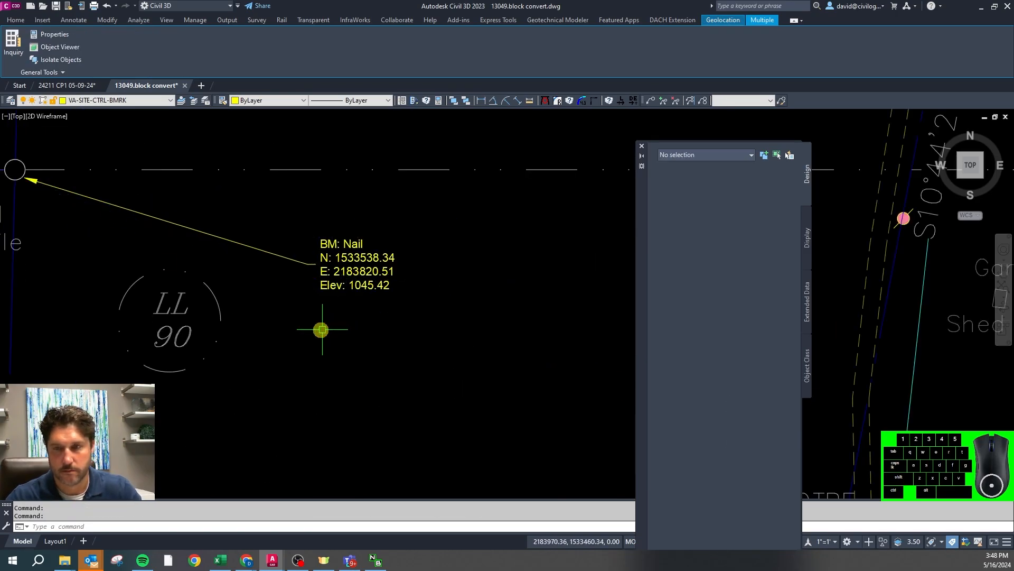
Match the Nail Set multileader N: 1533738.61 to the VA-SITE-CTRL-BMRK layer with CG, using the old callout as source
scroll(342, 316, down, 5)
right_click(344, 318)
scroll(409, 194, up, 5)
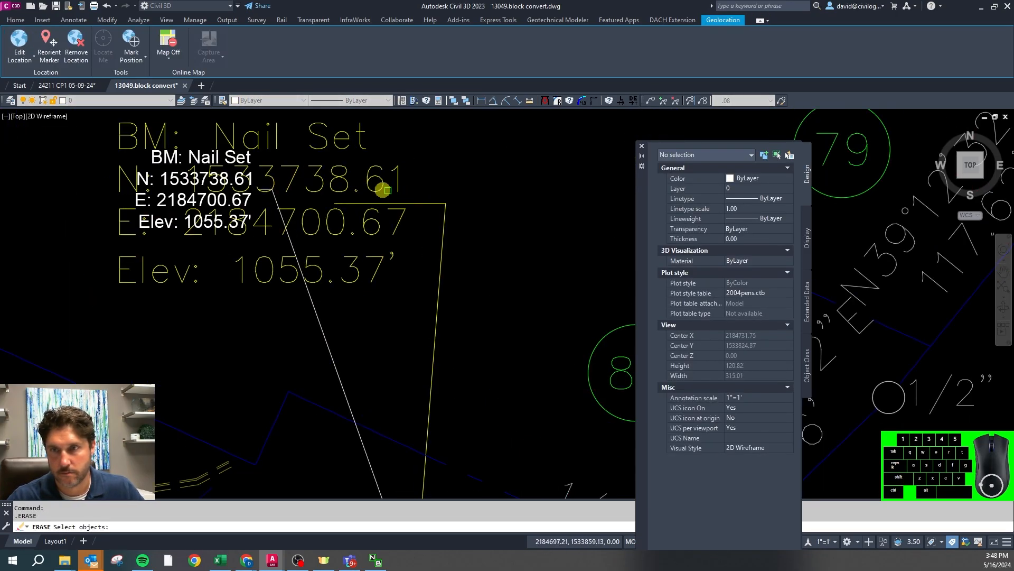
key(Escape)
click(275, 202)
text(cg)
key(Return)
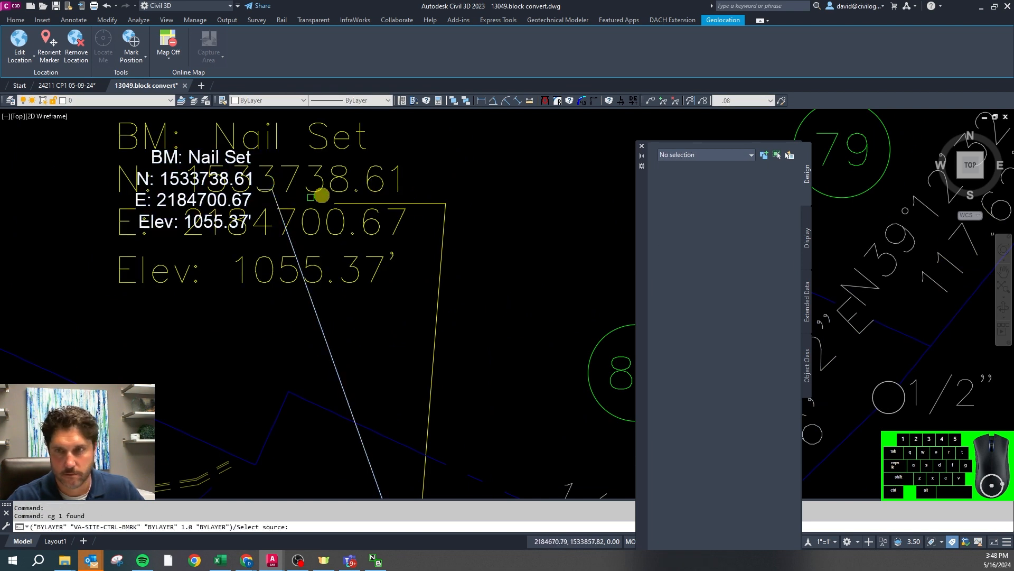
click(337, 186)
Erase the old Nail Set benchmark text N: 1533738.61 with its leader line and arrowhead
click(429, 186)
click(372, 226)
scroll(411, 236, down, 2)
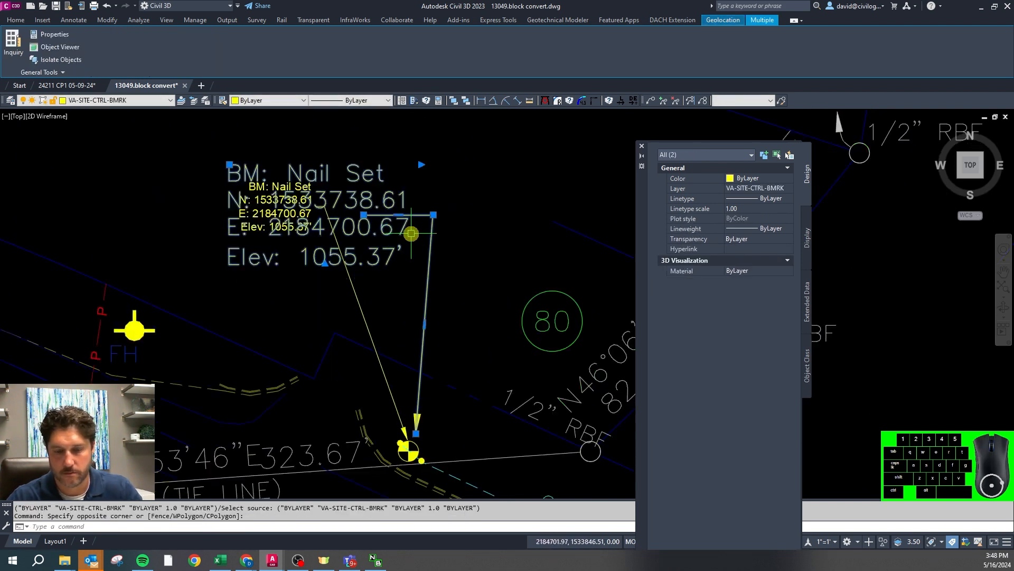
scroll(423, 376, up, 4)
click(385, 229)
key(Delete)
scroll(359, 290, down, 5)
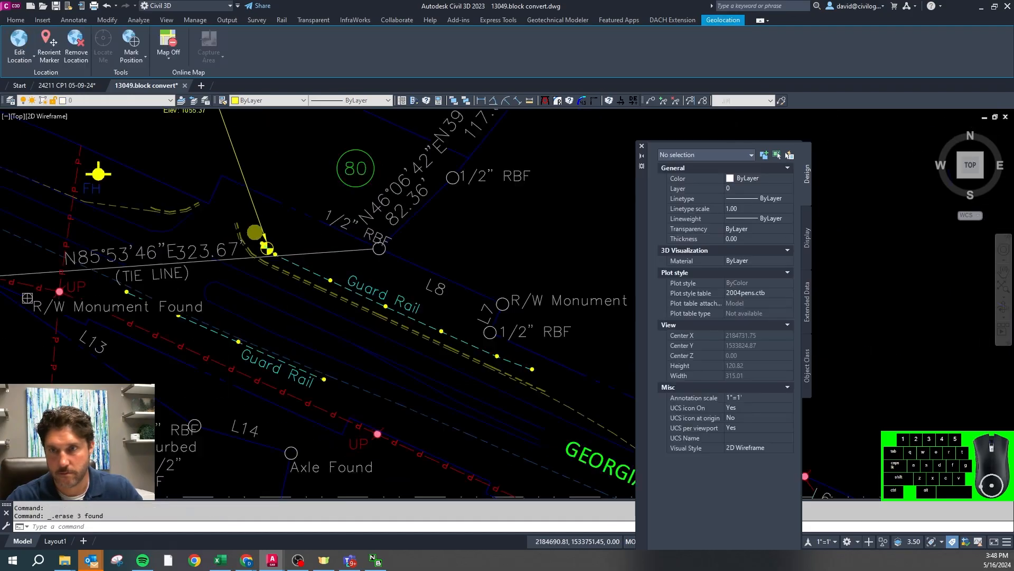
Match the 5/8" RB multileader N: 1533418.31 to the VA-SITE-CTRL-BMRK layer with CG, using the old text as source
scroll(360, 290, up, 8)
click(370, 296)
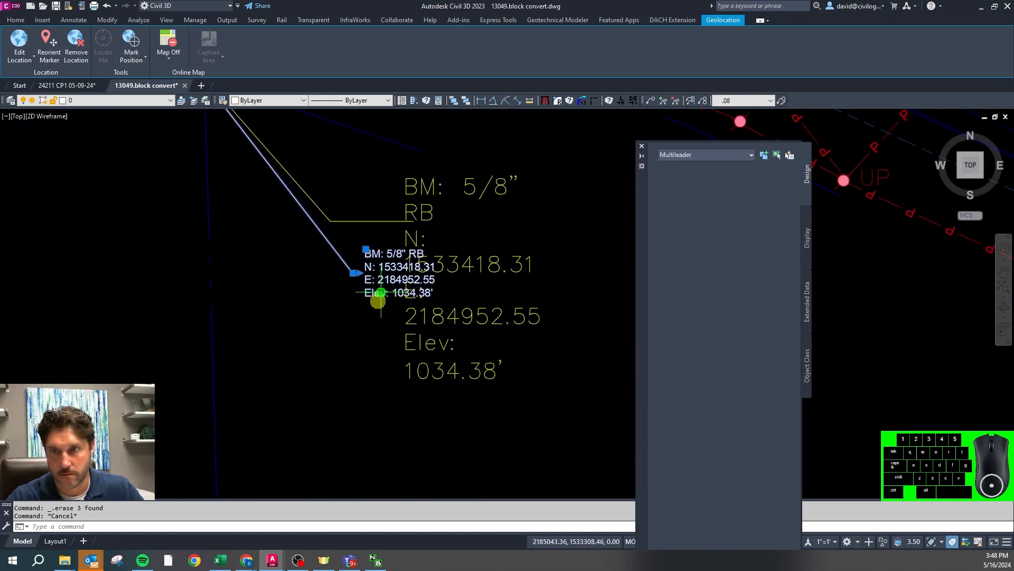
key(Escape)
text(cg)
click(411, 341)
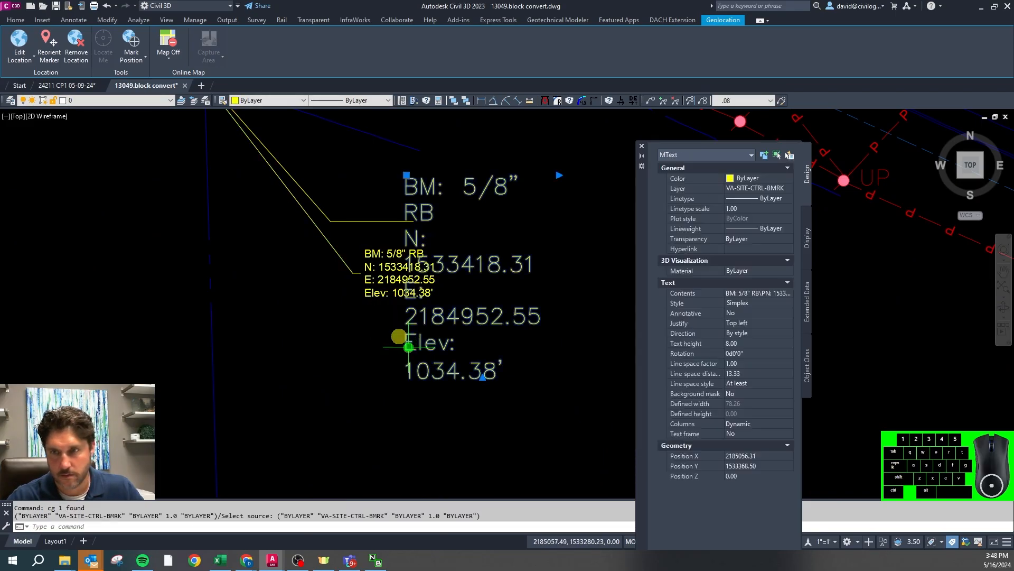
Erase the old 5/8" RB benchmark text N: 1533418.31, its leader line and its arrowhead
click(350, 222)
key(Delete)
scroll(366, 254, down, 3)
scroll(272, 153, up, 8)
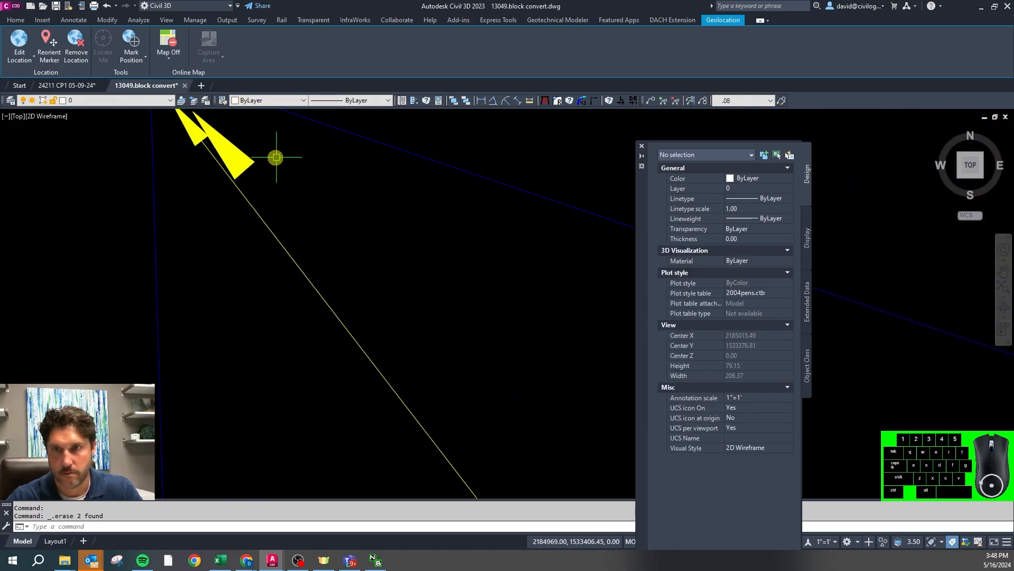
click(255, 160)
key(Delete)
scroll(222, 227, down, 8)
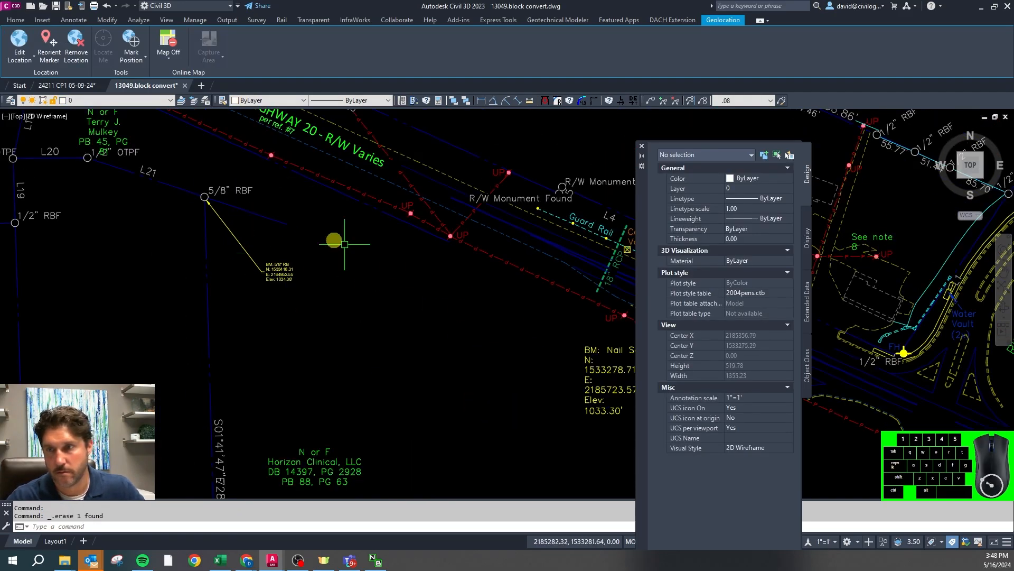
Match the Nail Set multileader N: 1533278.71 south of the highway to the VA-SITE-CTRL-BMRK layer with CG
click(447, 349)
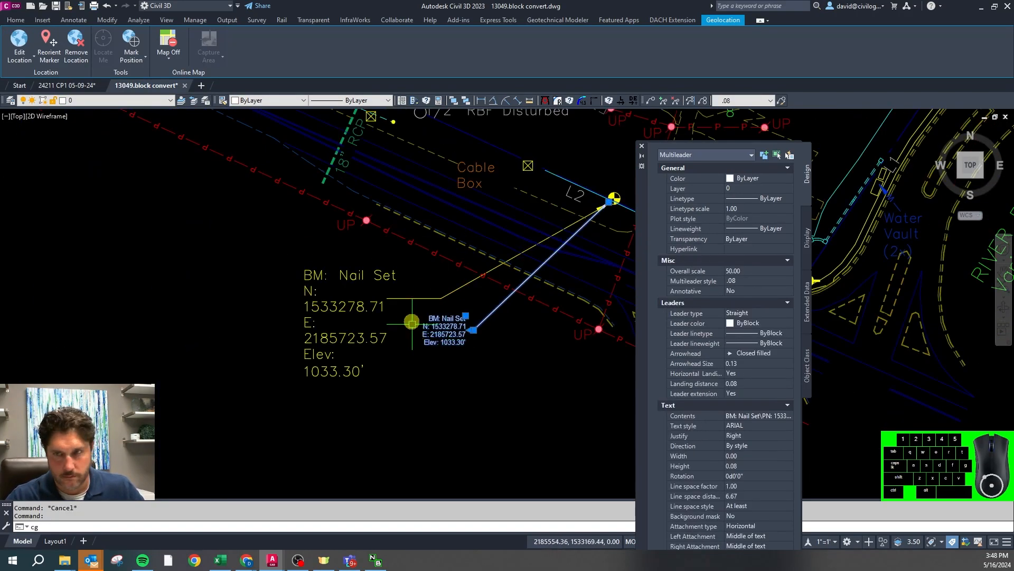
text(cg)
key(Return)
Erase the old Nail Set benchmark text N: 1533278.71, including its leader line and the arrowhead at the benchmark symbol
drag(410, 285, 343, 317)
key(Delete)
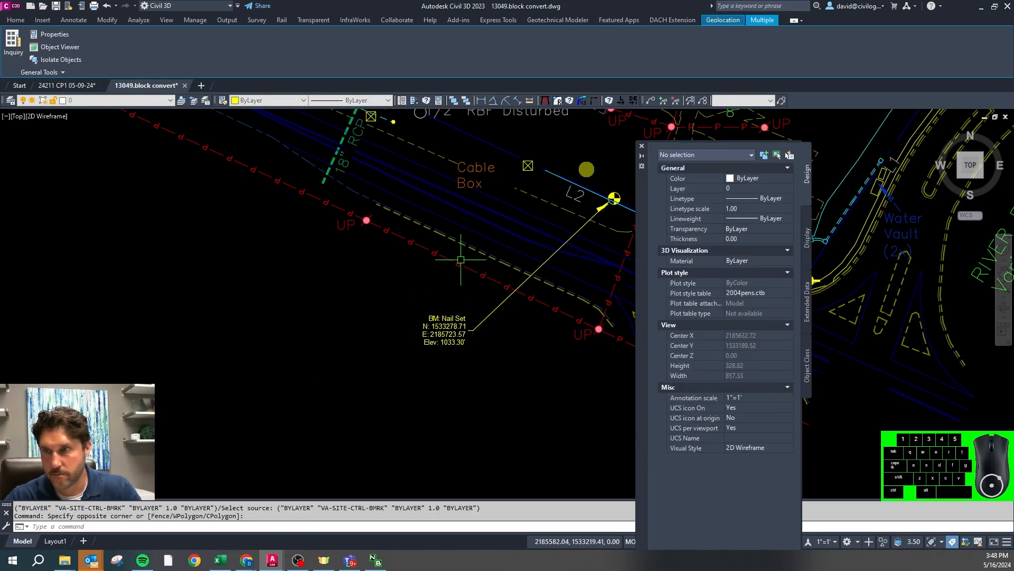
scroll(616, 196, up, 4)
click(609, 246)
key(Delete)
scroll(471, 278, down, 12)
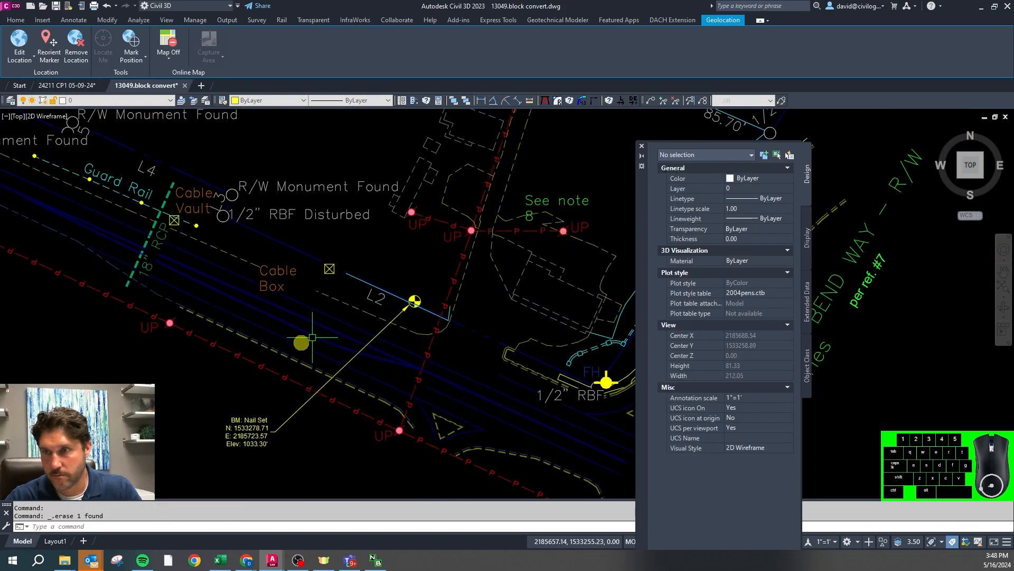
Match the RB multileader at the benchmark symbol on Tract 4's east side to the VA-SITE-CTRL-BMRK layer with CG
scroll(274, 230, up, 6)
key(Escape)
click(257, 265)
text(cg)
key(space)
click(245, 170)
key(Escape)
Erase the old RB benchmark text, leader line and arrowhead at the symbol on Tract 4's east side
click(280, 151)
click(231, 185)
scroll(347, 226, up, 3)
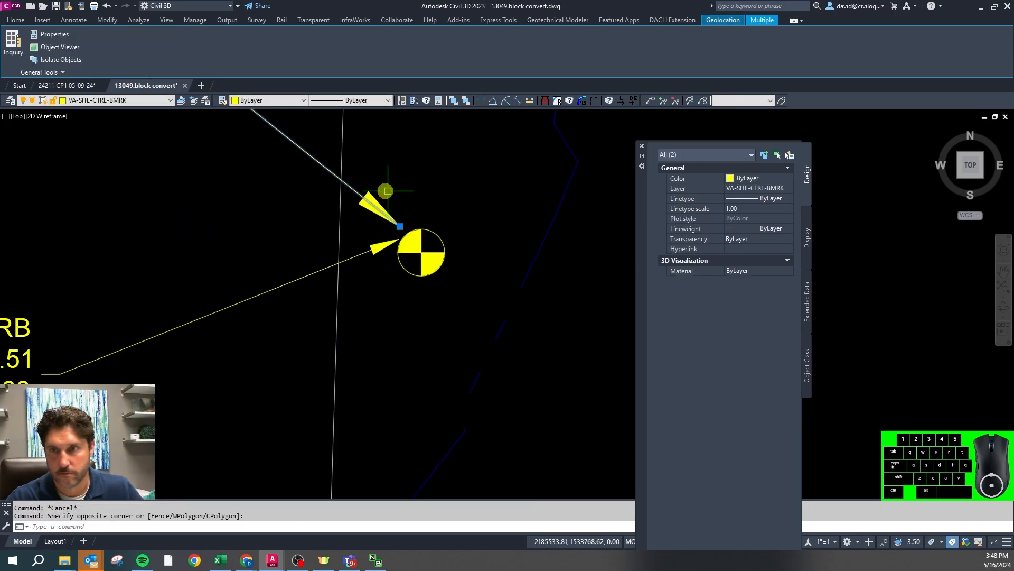
key(Delete)
scroll(399, 317, down, 5)
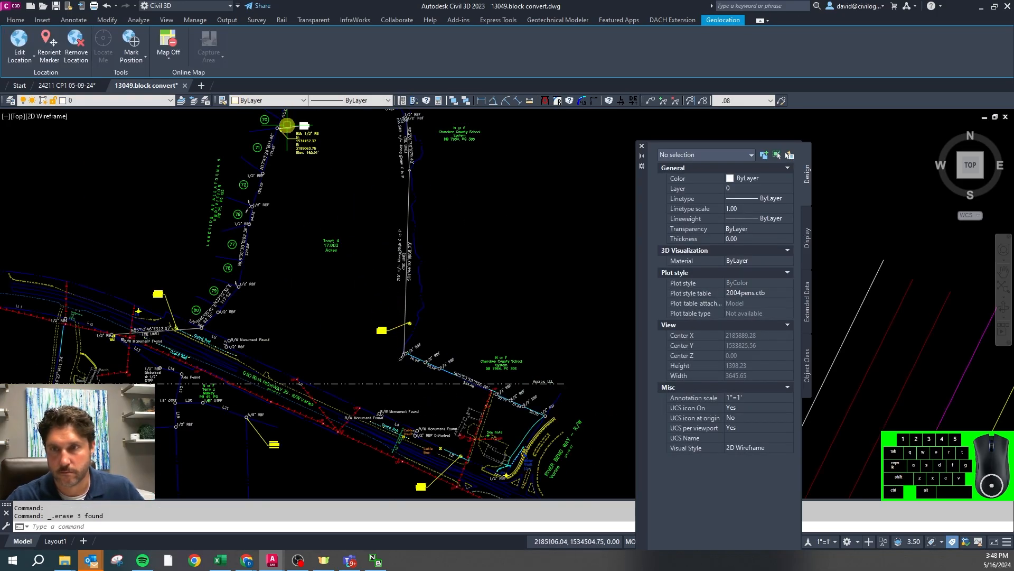
Match the 1/2" RB multileader N: 1534457.37 beside lot 70 to the VA-SITE-CTRL-BMRK layer with CG
scroll(289, 118, up, 5)
scroll(306, 163, down, 2)
scroll(277, 192, up, 4)
click(421, 328)
text(cg)
key(space)
click(394, 376)
key(Escape)
Erase the old 1/2" RB benchmark text N: 1534457.37 with its leader line and arrowhead beside lot 70
click(385, 353)
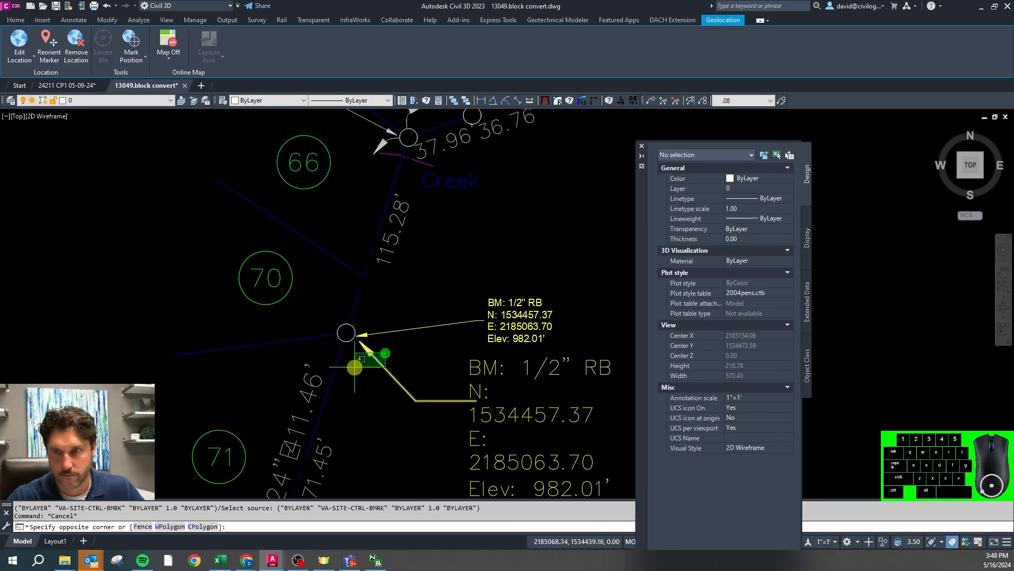
click(355, 366)
key(Delete)
scroll(339, 259, down, 8)
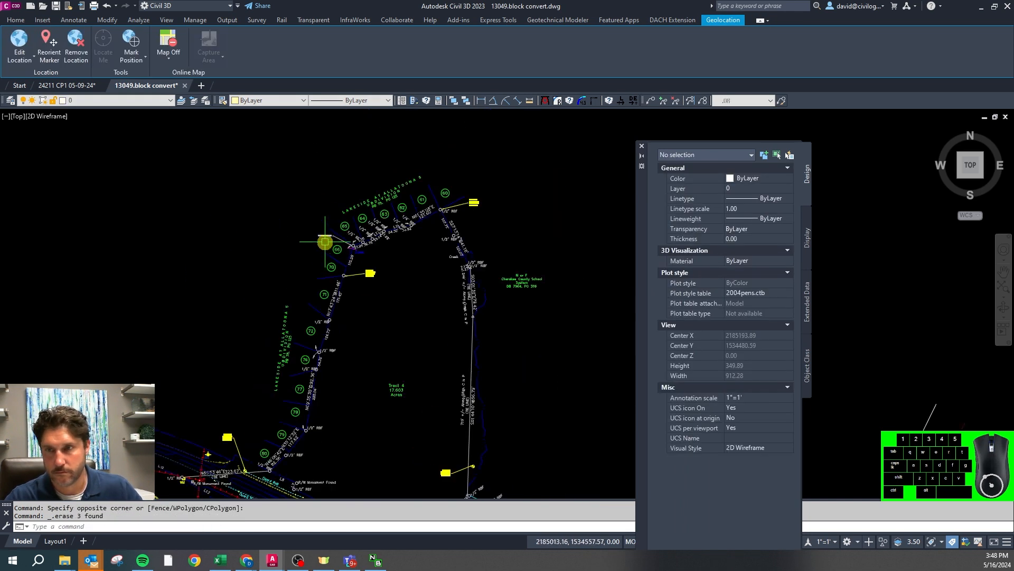
Move the Properties palette out of the way and erase the six parallel diagonal lines east of the survey
mouse_move(640, 272)
mouse_down()
mouse_move(704, 243)
mouse_move(763, 241)
mouse_up()
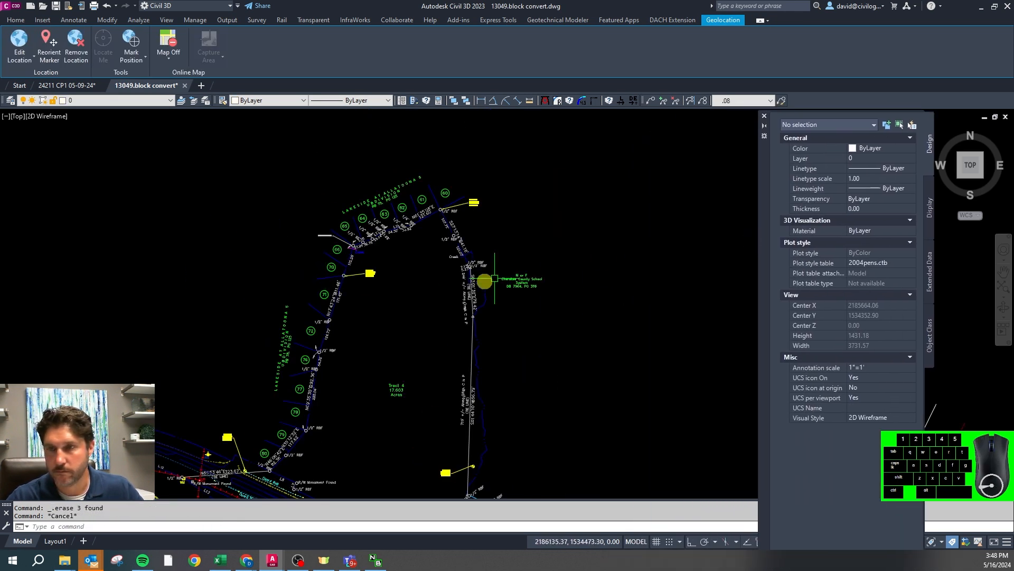
scroll(474, 267, down, 5)
scroll(463, 309, up, 3)
scroll(401, 317, down, 3)
scroll(593, 274, up, 4)
click(592, 301)
click(474, 283)
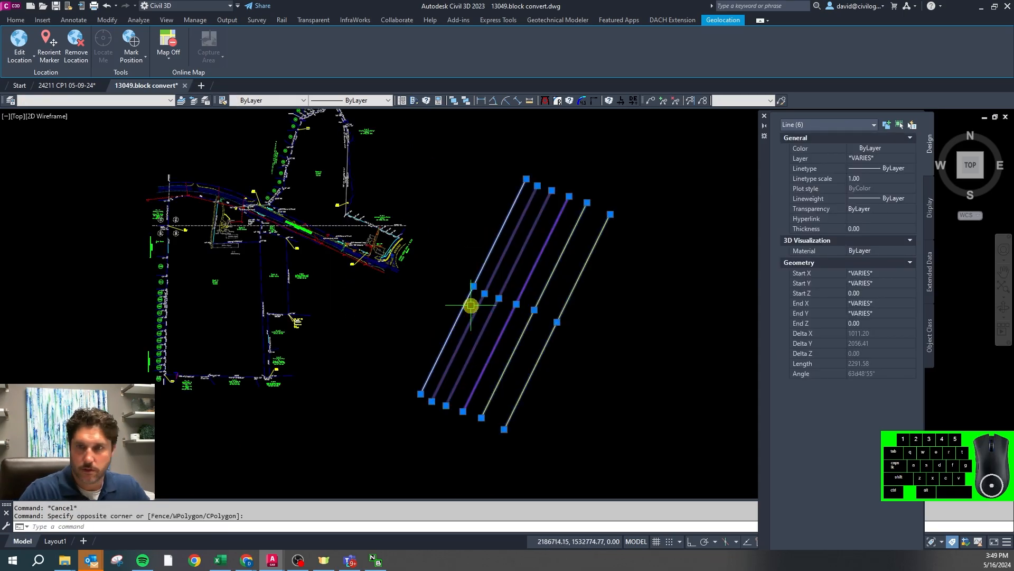
key(Delete)
Match the 1/2" RB multileader N: 1532690.41 to the VA-SITE-CTRL-BMRK layer with CG, using the old callout as source
scroll(377, 312, up, 10)
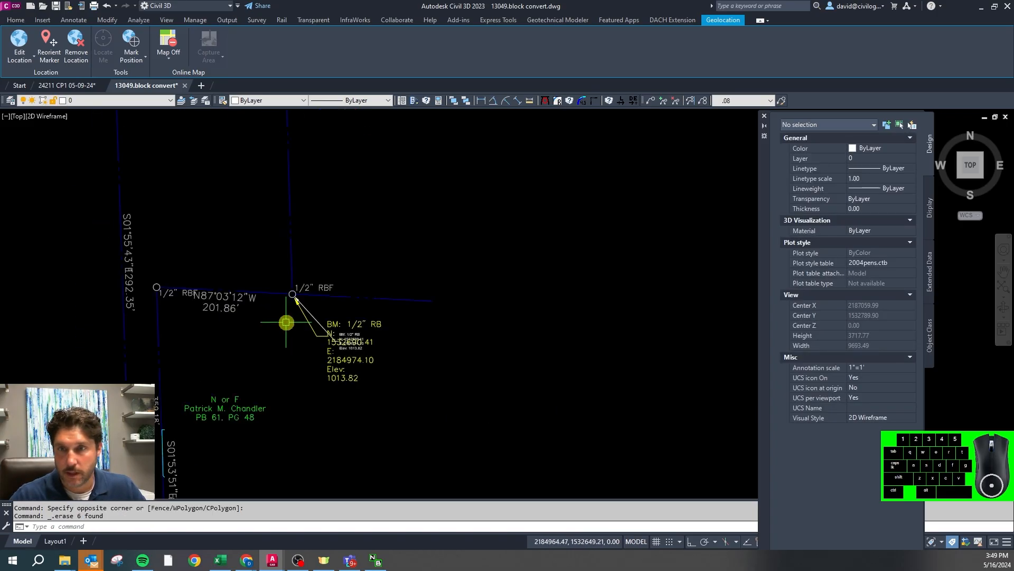
key(Escape)
click(306, 337)
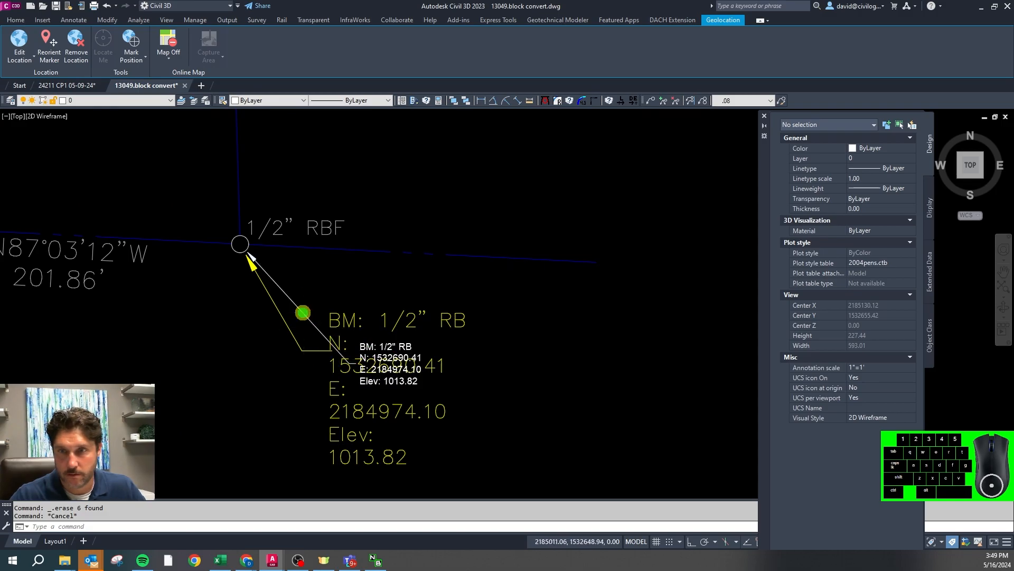
text(cg)
key(Return)
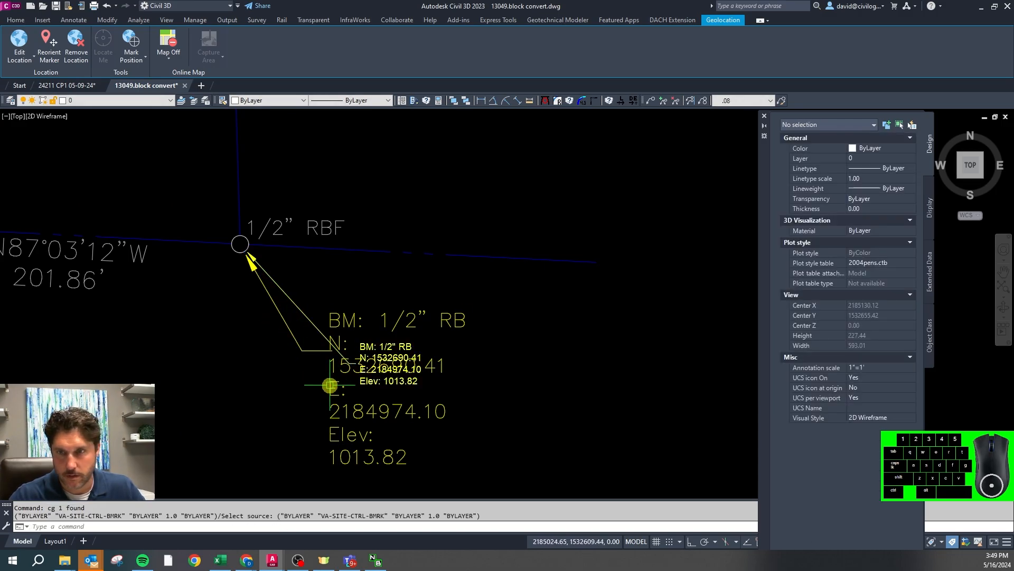
Erase the old 1/2" RB benchmark text N: 1532690.41 with its leader line and arrowhead
click(333, 386)
click(299, 346)
scroll(256, 273, up, 3)
click(242, 257)
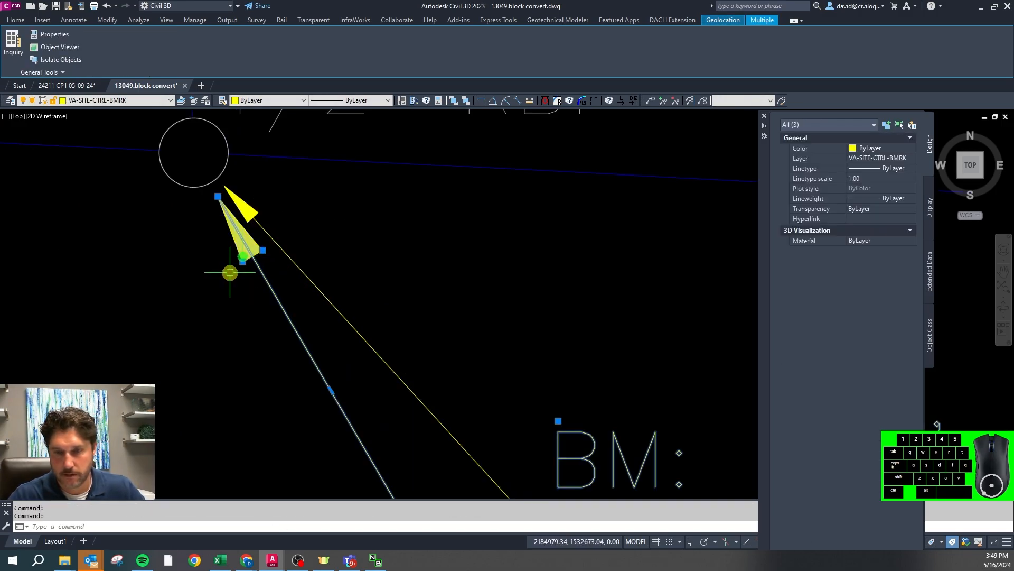
key(Delete)
key(Escape)
scroll(233, 283, down, 4)
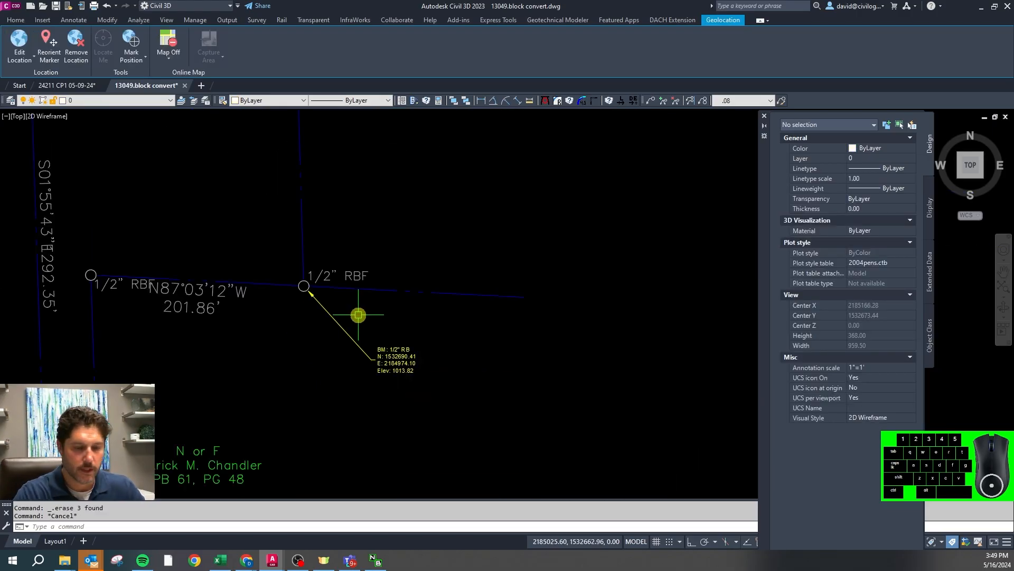
Delete the layers 4, BAR, BLCK-TX, BNDRY_CALLS, BNDRY_DESC and BNDRY_NOTES with everything on them using LAYDEL
key(Return)
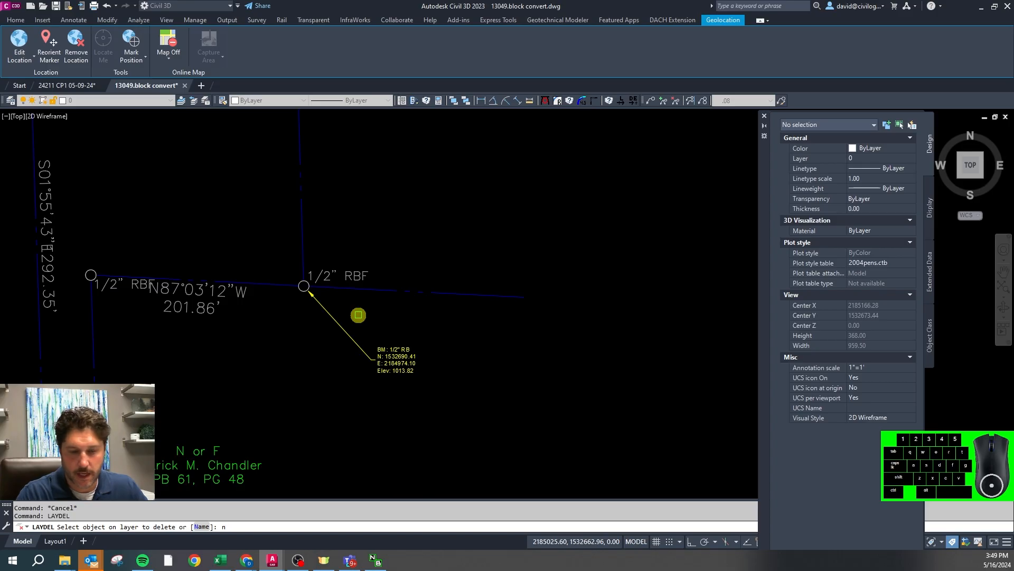
key(Return)
drag(787, 243, 398, 218)
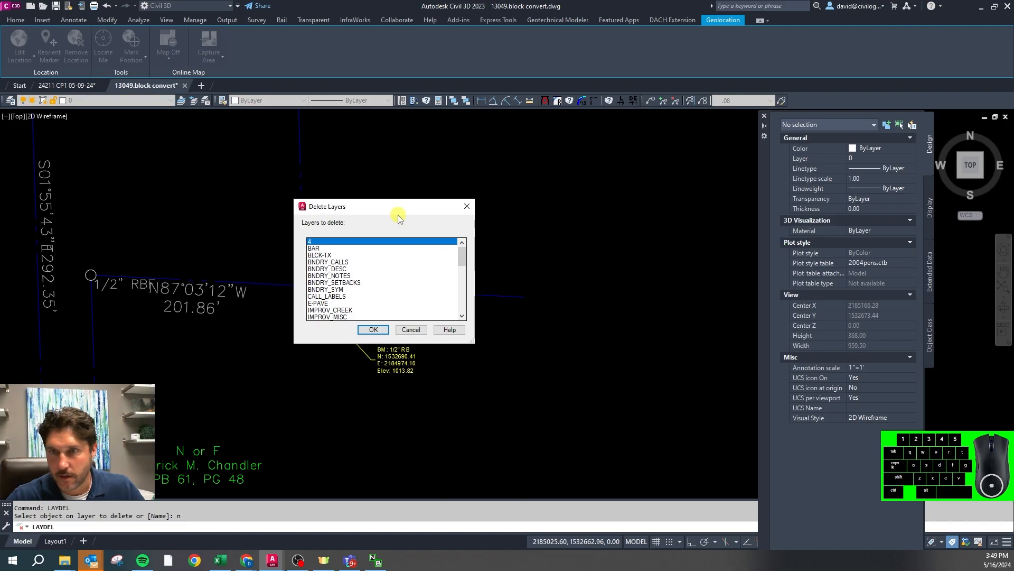
shift+click(350, 276)
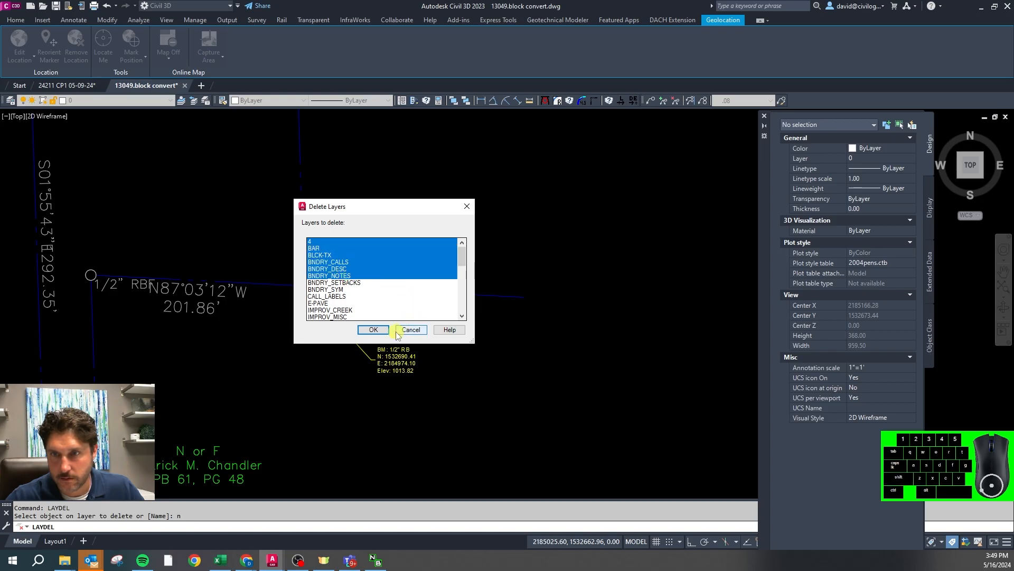
click(374, 330)
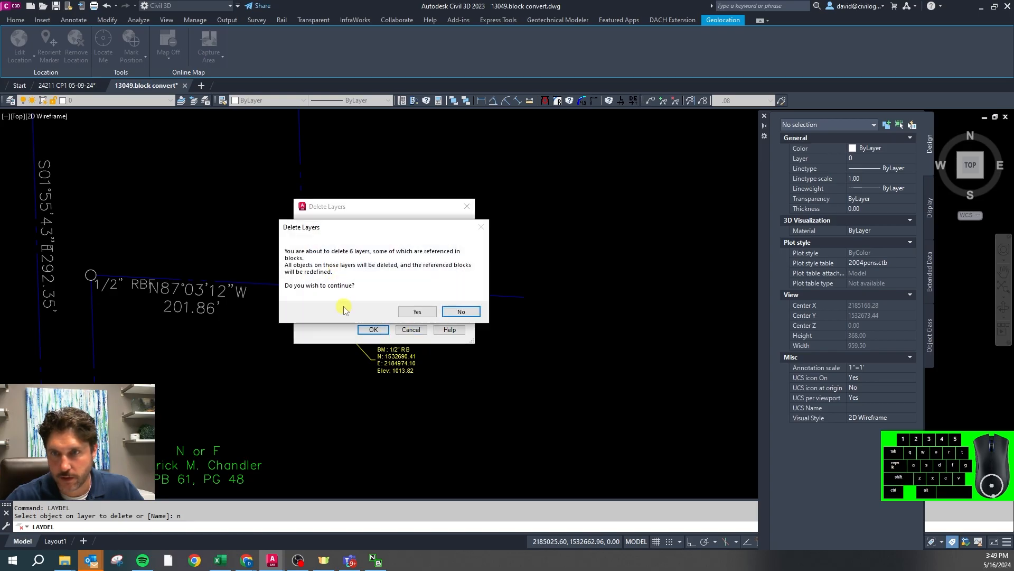
click(419, 312)
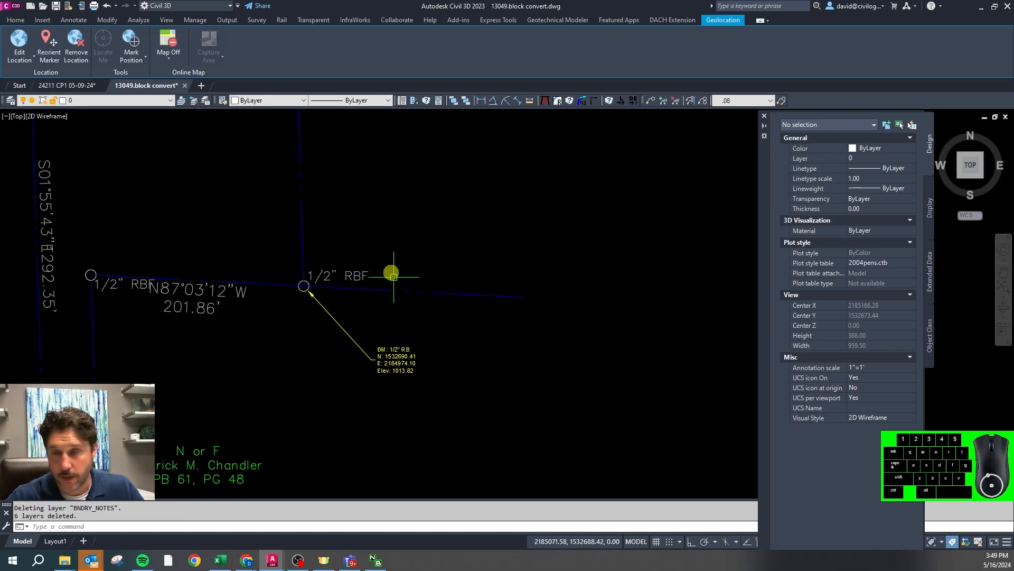
Draw a diagonal line about 1948 units long in the empty area east of the survey
scroll(407, 288, down, 5)
scroll(338, 268, down, 4)
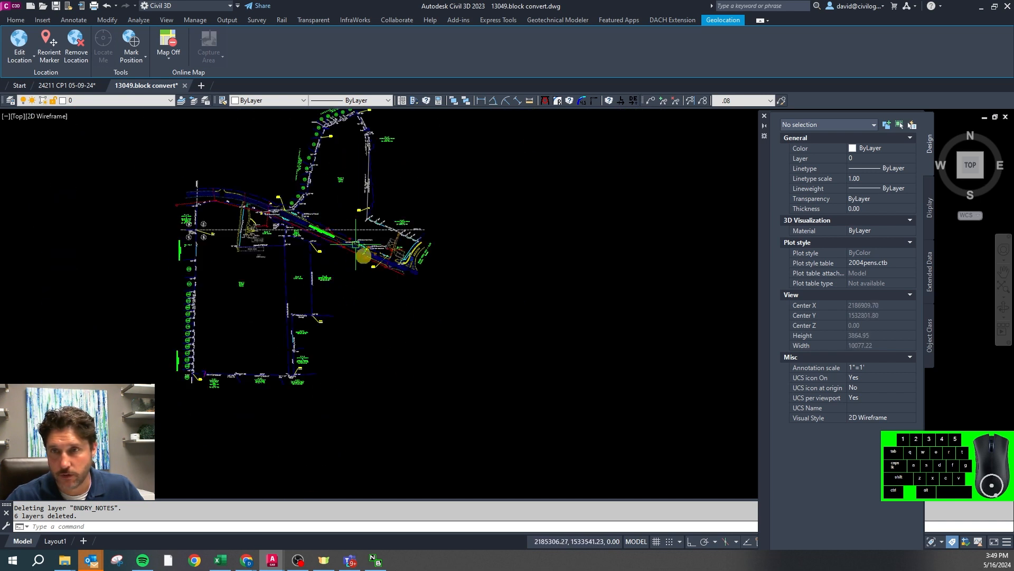
key(Return)
click(403, 358)
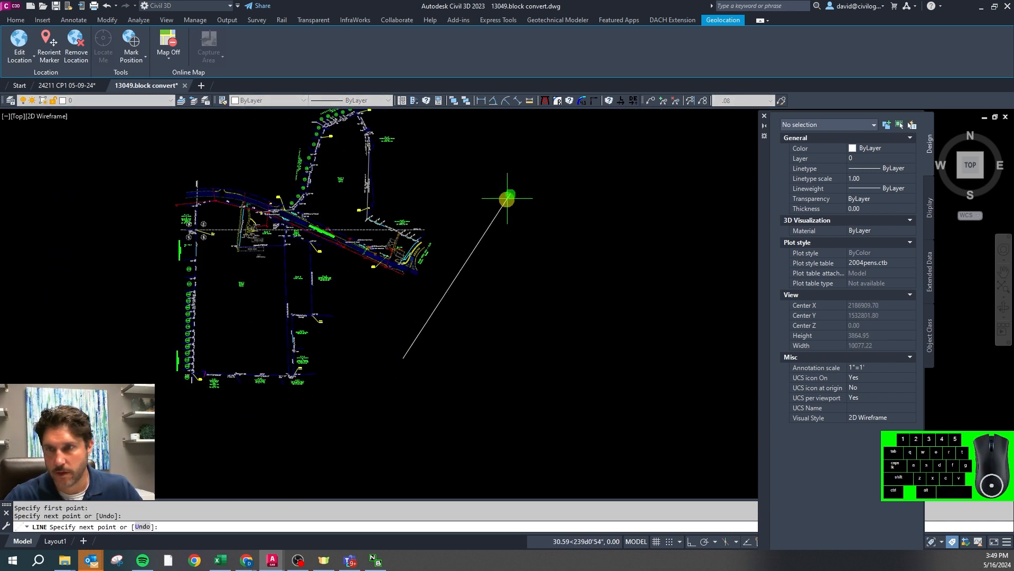
click(510, 195)
key(Escape)
Copy the diagonal line five times toward the southeast to form six roughly evenly spaced parallel lines
click(485, 258)
click(469, 241)
text(co)
key(space)
click(459, 223)
click(476, 231)
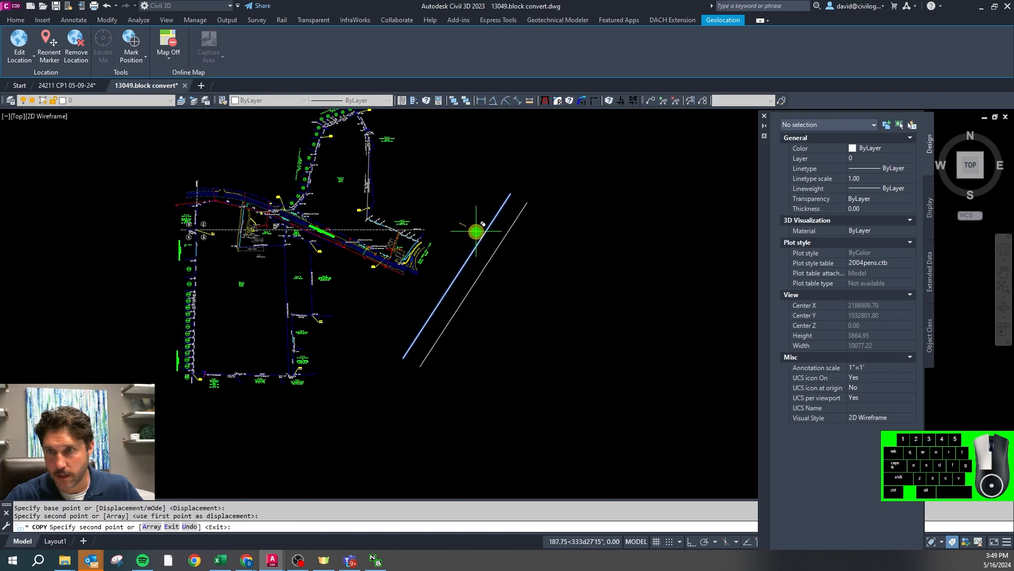
click(499, 237)
click(518, 250)
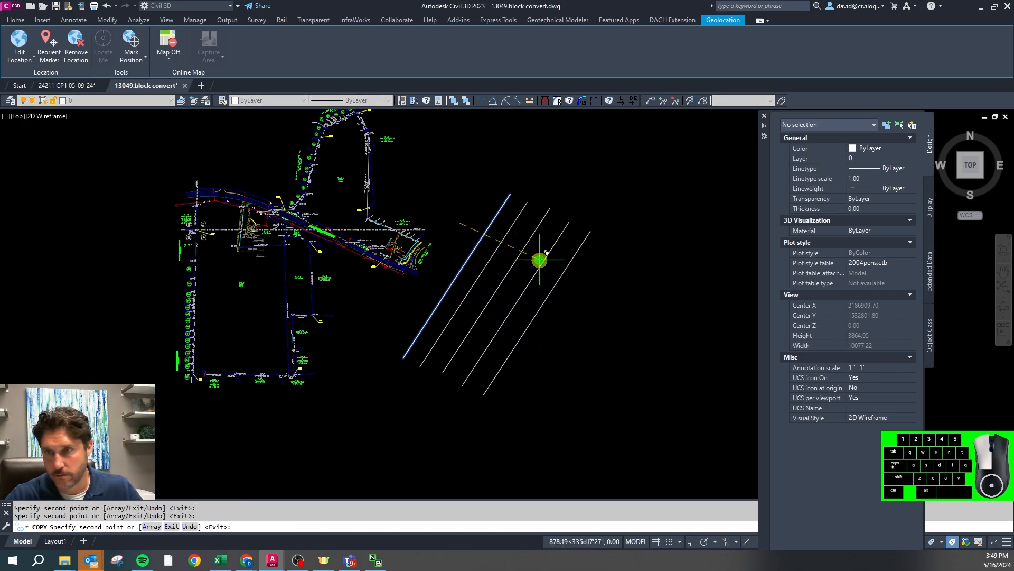
click(540, 259)
click(566, 268)
key(Escape)
Assign the first diagonal line to the BNDRY_SETBACKS layer and the second to BNDRY_SYM
click(472, 240)
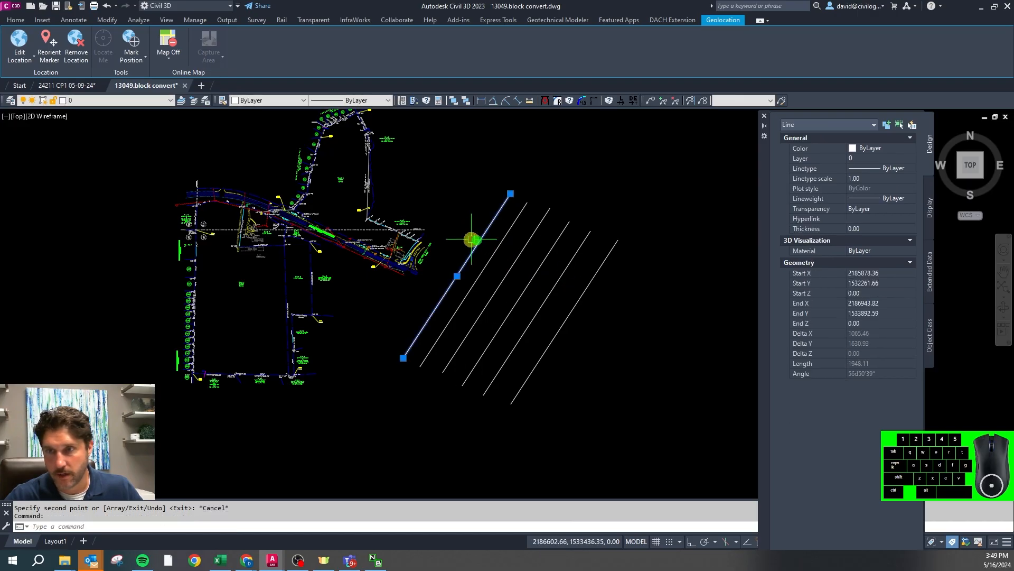
click(137, 100)
click(117, 119)
key(Escape)
click(481, 270)
click(136, 101)
click(118, 129)
key(Escape)
Assign the third diagonal line to the CALL_LABELS layer and the fourth to E-PAVE
click(500, 288)
click(137, 100)
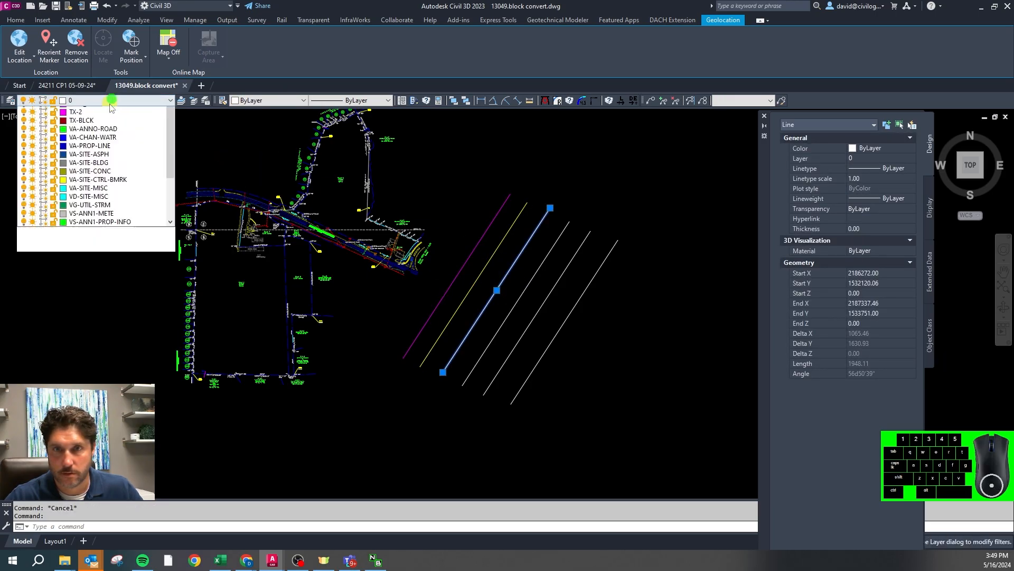
click(116, 123)
key(Escape)
click(517, 307)
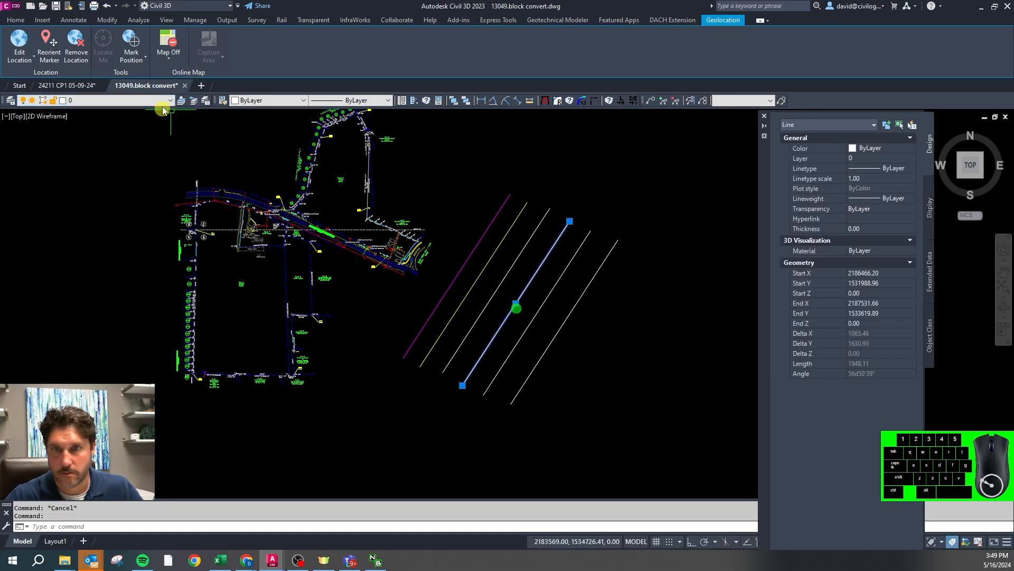
click(136, 101)
click(91, 146)
key(Escape)
Assign the fifth diagonal line to the IMPROV_CREEK layer and the sixth to IMPROV_MISC
click(531, 322)
click(130, 101)
scroll(125, 122, up, 1)
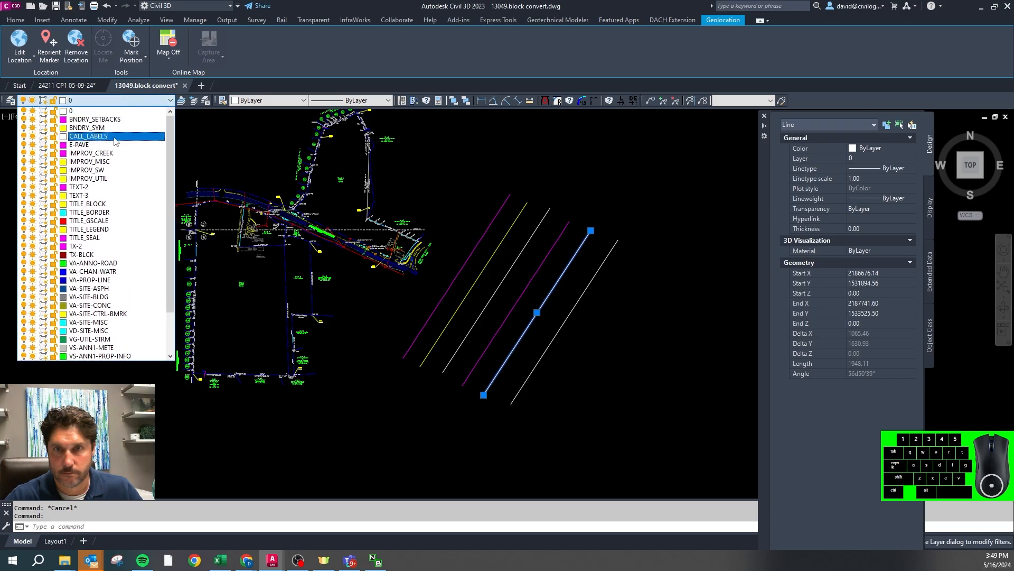
click(87, 145)
key(Escape)
click(545, 344)
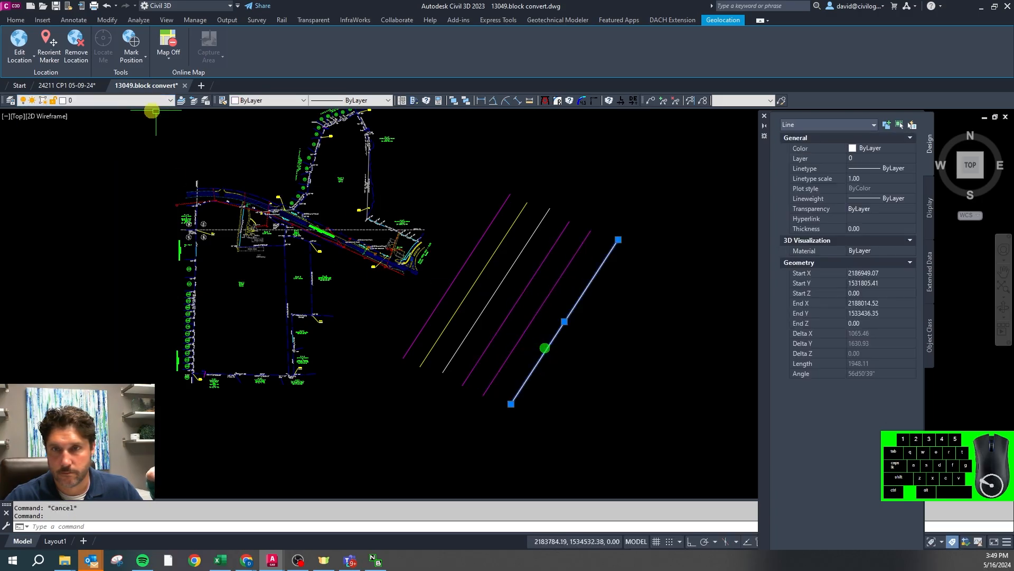
click(119, 102)
click(120, 164)
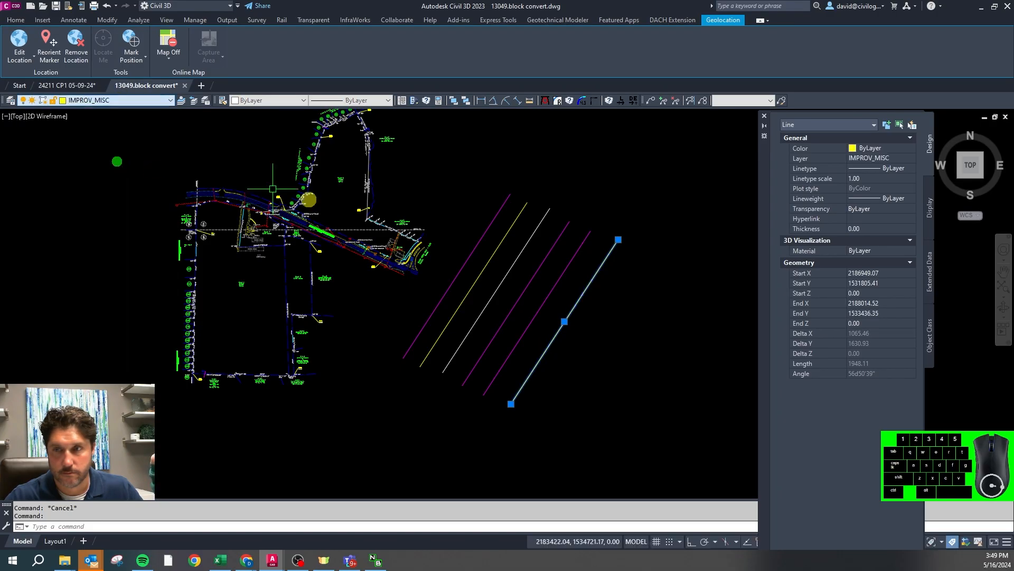
key(Escape)
Isolate the BNDRY_SETBACKS and BNDRY_SYM layers in turn with ZX to check for leftover objects
text(zx)
key(space)
click(459, 269)
right_click(457, 268)
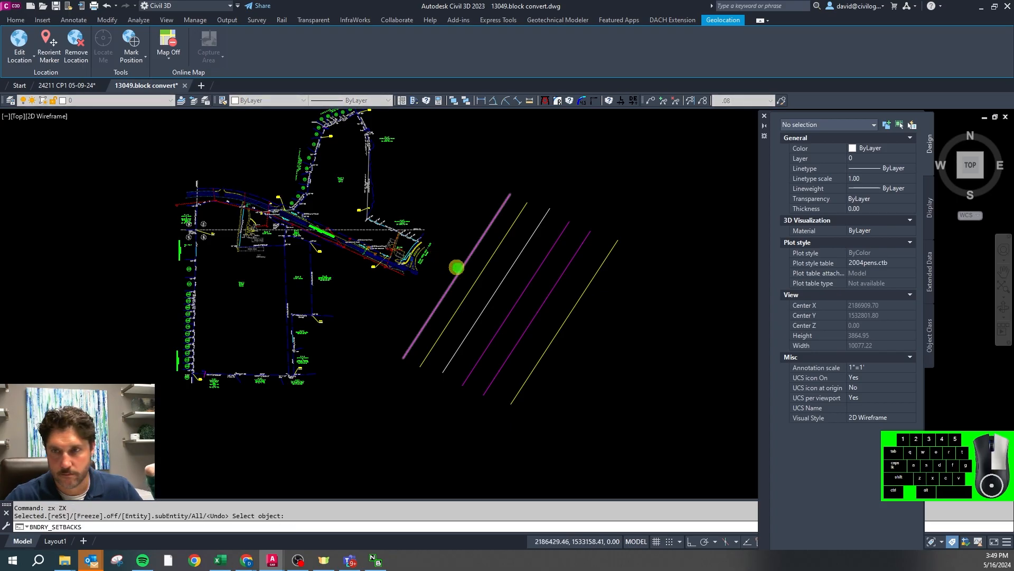
key(space)
right_click(458, 259)
click(484, 270)
right_click(484, 270)
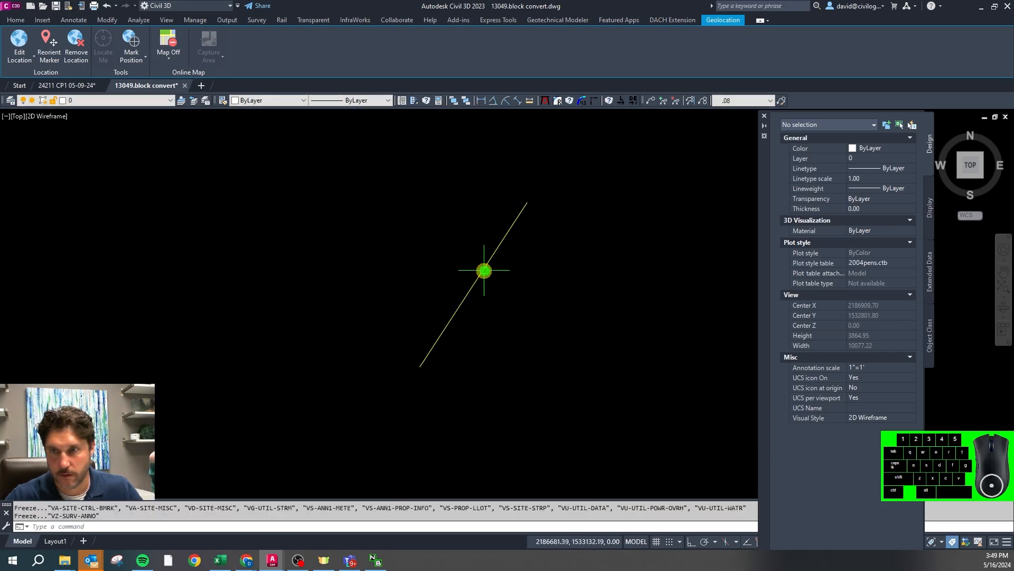
Restore the layers and check CALL_LABELS and E-PAVE in turn by isolating each through its diagonal line
right_click(477, 264)
scroll(487, 269, down, 1)
right_click(493, 279)
click(494, 282)
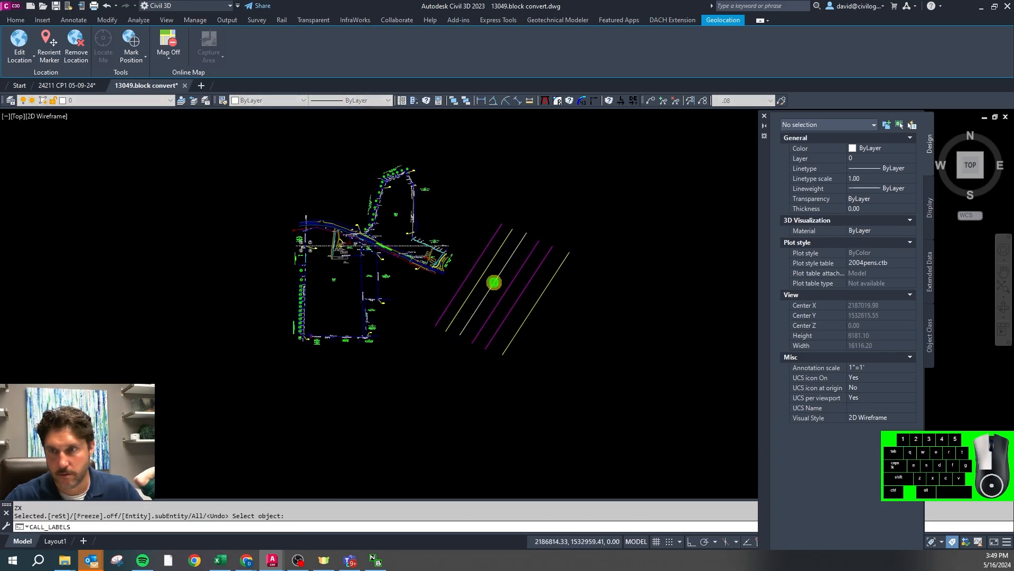
right_click(493, 282)
scroll(446, 258, down, 7)
right_click(478, 275)
right_click(480, 276)
click(480, 275)
right_click(496, 275)
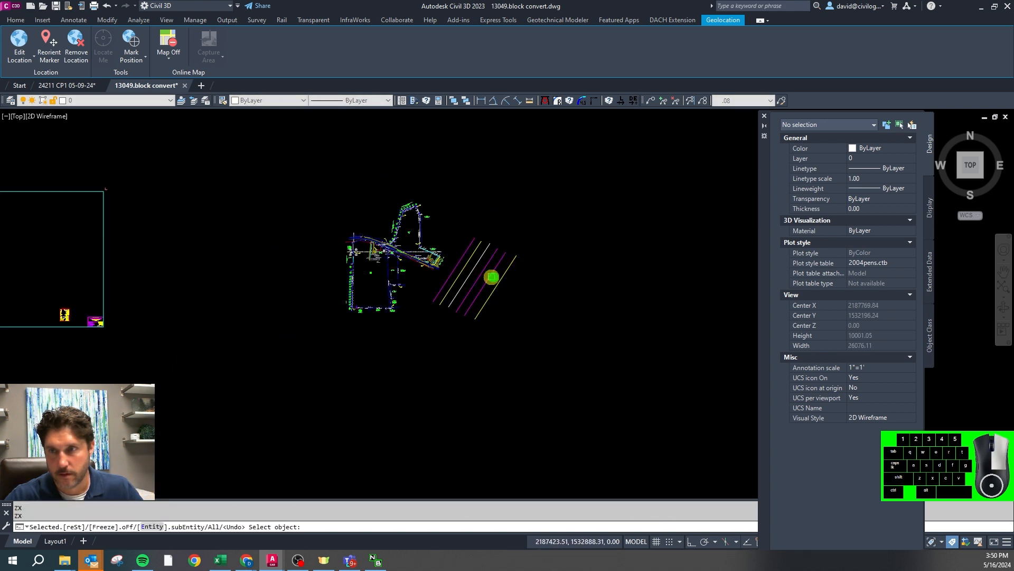
Isolate the IMPROV_CREEK layer through the fifth diagonal line and examine its leftover objects
right_click(489, 277)
click(485, 278)
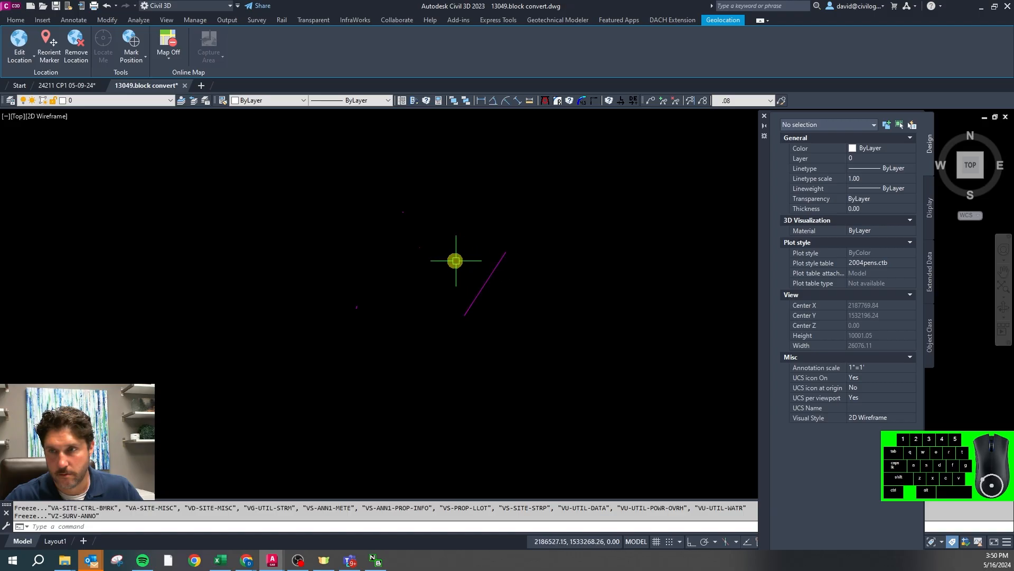
scroll(418, 252, up, 7)
key(Escape)
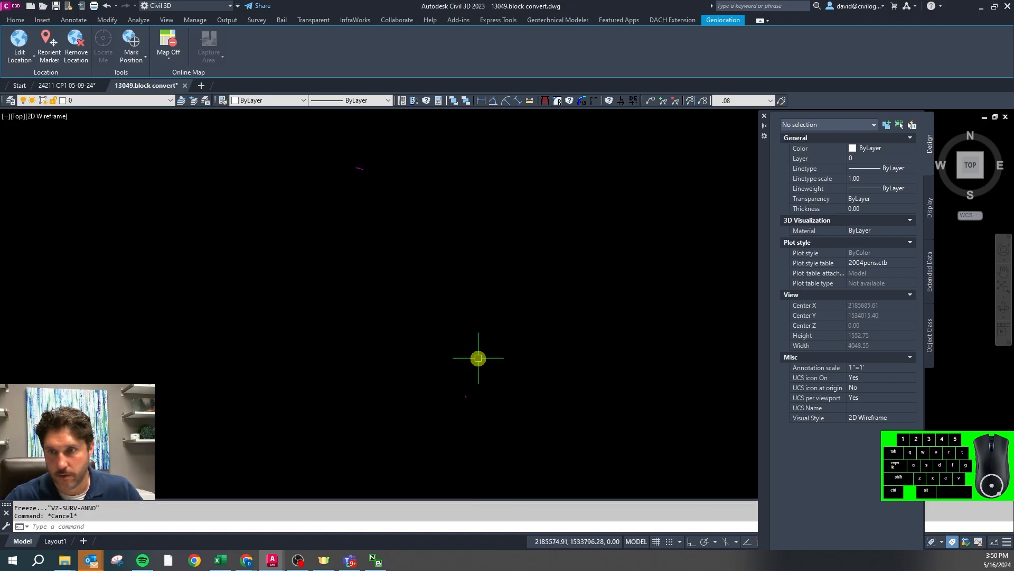
Draw a marker polyline linking the endpoints of the scattered leftover pieces on the IMPROV_CREEK layer
text(pl)
key(Return)
click(462, 396)
scroll(242, 315, down, 5)
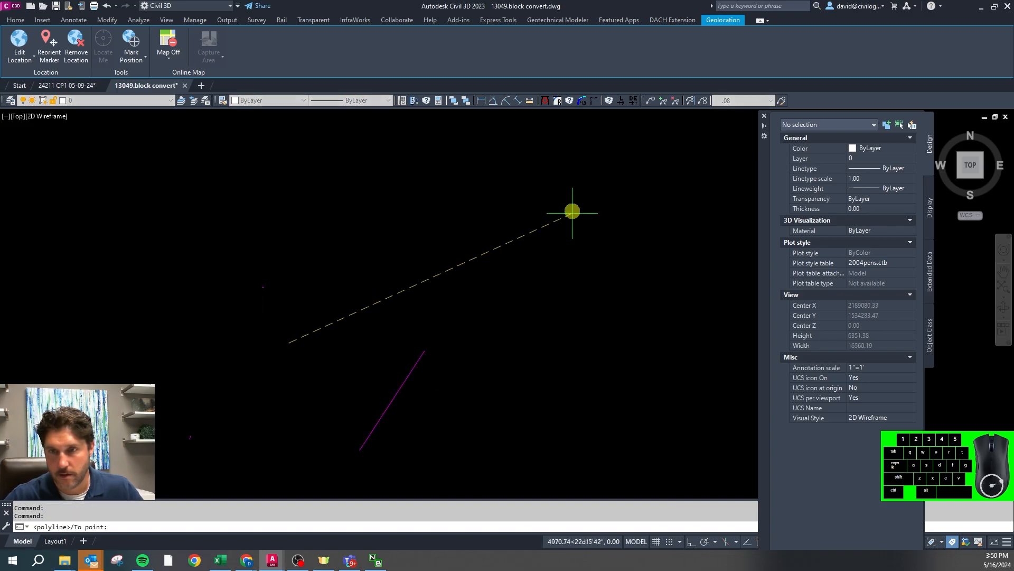
shift+right_click(273, 280)
key(e)
click(265, 287)
shift+right_click(175, 443)
key(e)
key(Escape)
key(Escape)
Toggle the layer status to thaw all the frozen layers
right_click(240, 377)
key(l)
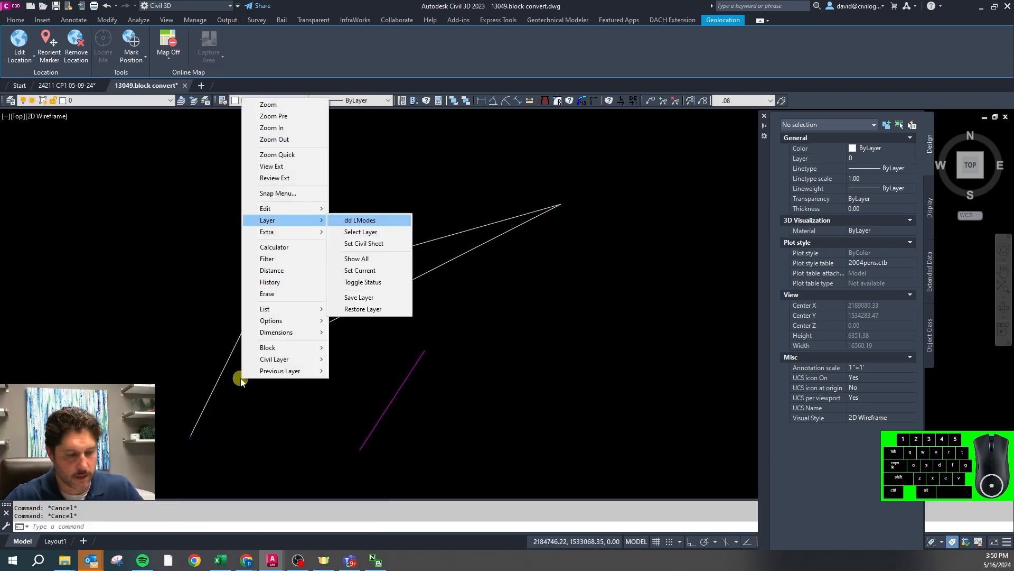
key(t)
Match the short creek polyline beside lot 66 to the VA-CHAN-WATR layer with CG, using the Creek label as source
scroll(248, 296, up, 2)
scroll(317, 253, up, 8)
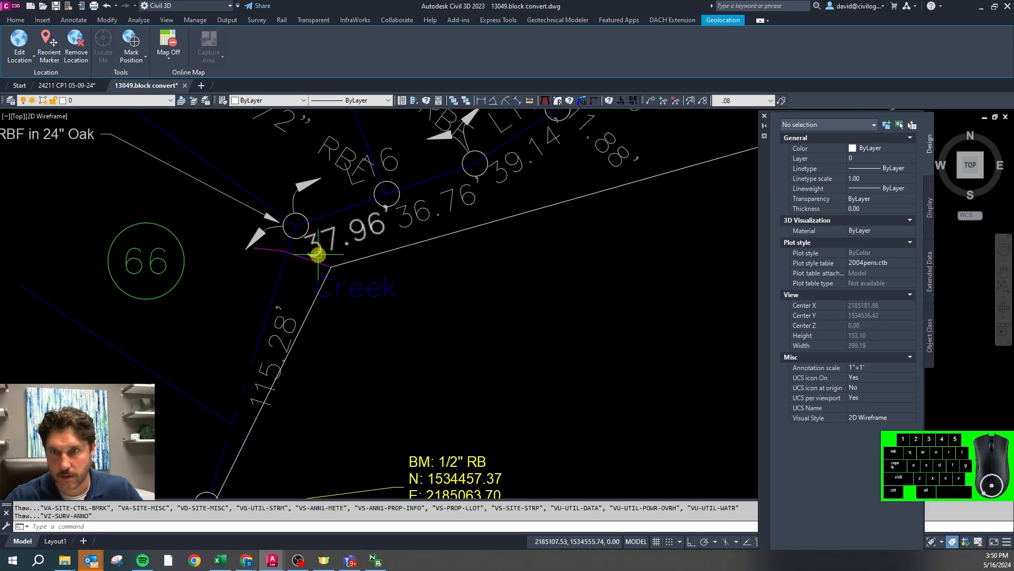
click(268, 248)
scroll(268, 249, down, 1)
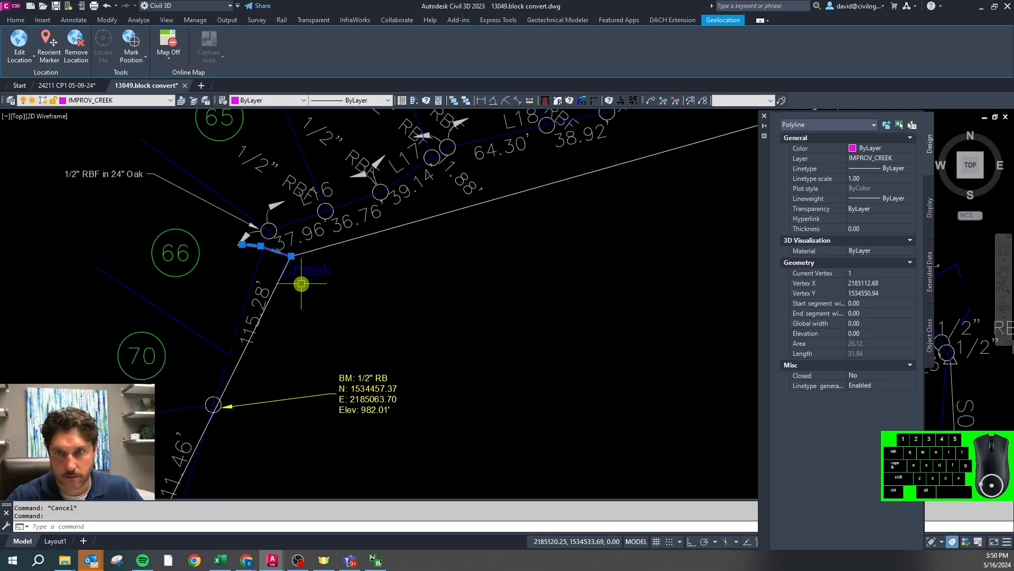
text(cg)
key(space)
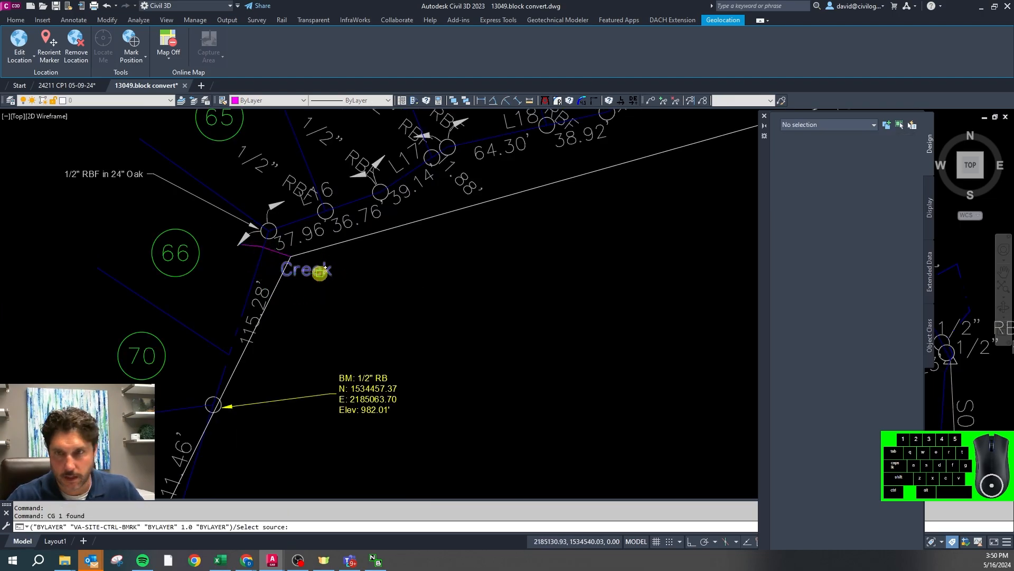
scroll(321, 273, up, 2)
click(299, 273)
scroll(171, 264, down, 2)
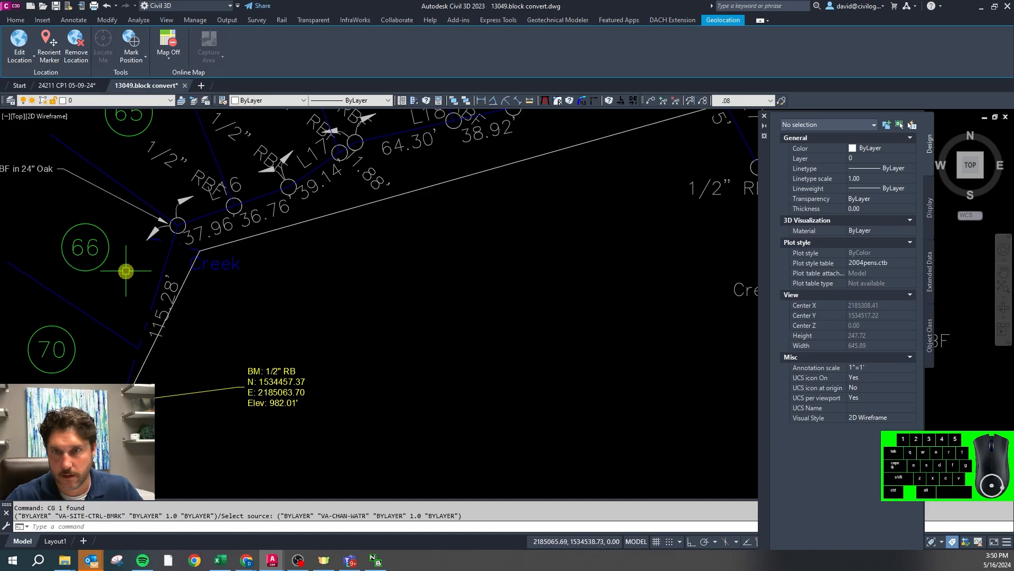
Match the short IMPROV_CREEK polyline beside the 6.86' dimension to VA-CHAN-WATR with CG, using the Creek label near lot 66 as source
scroll(145, 285, down, 6)
scroll(270, 319, up, 12)
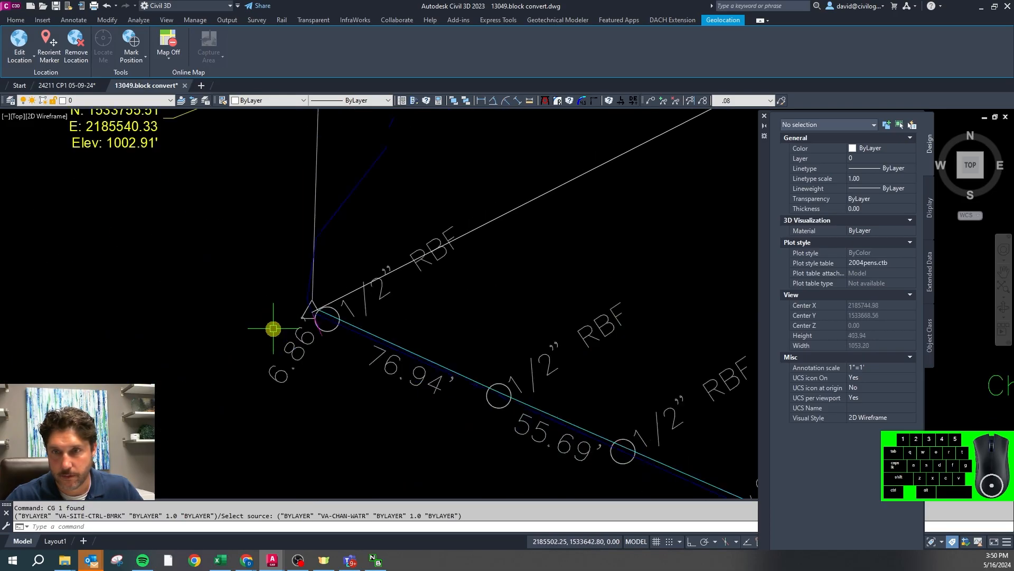
key(Escape)
click(395, 350)
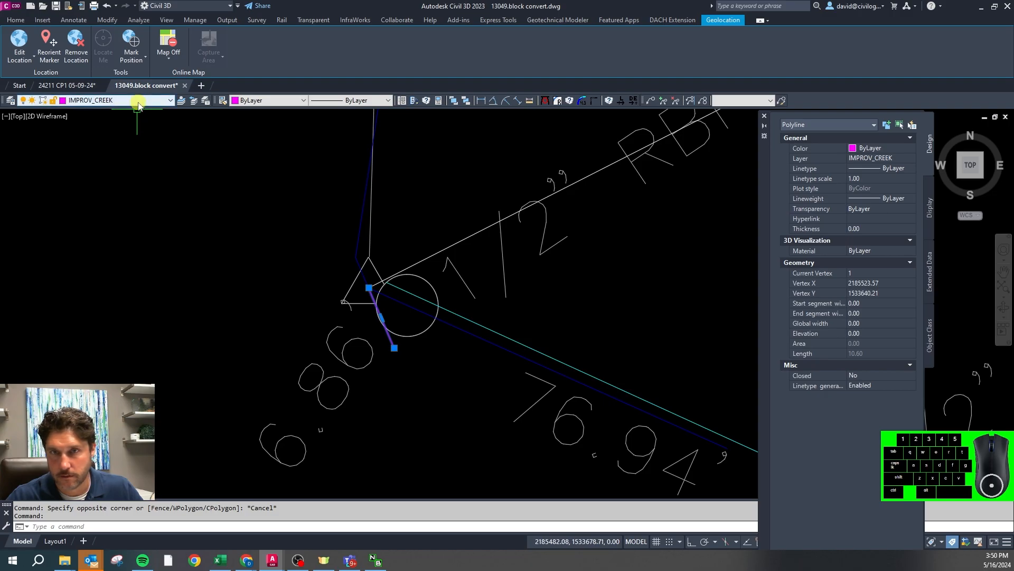
scroll(273, 262, down, 3)
text(c)
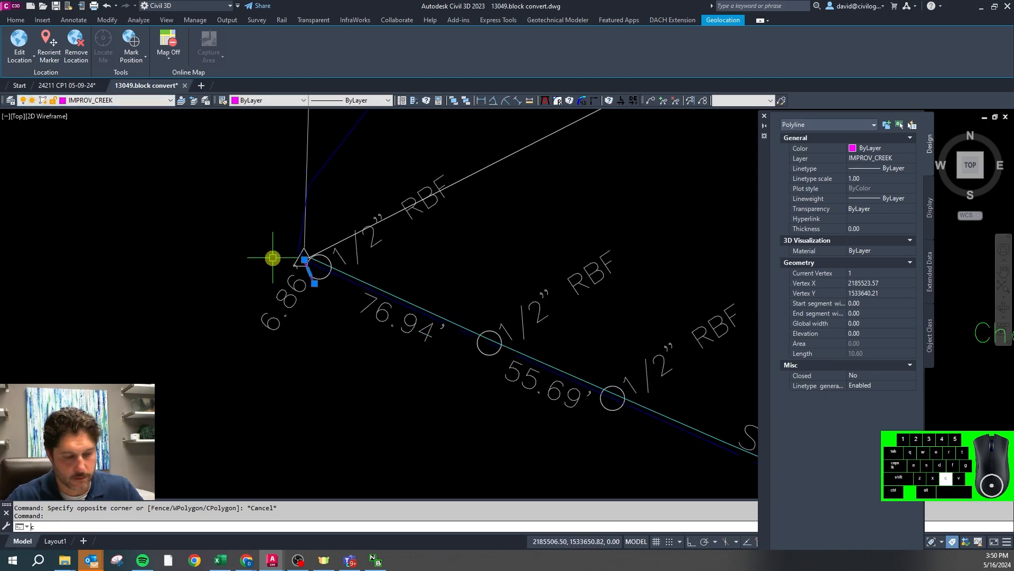
text(g)
key(Return)
scroll(396, 322, down, 6)
scroll(439, 322, up, 5)
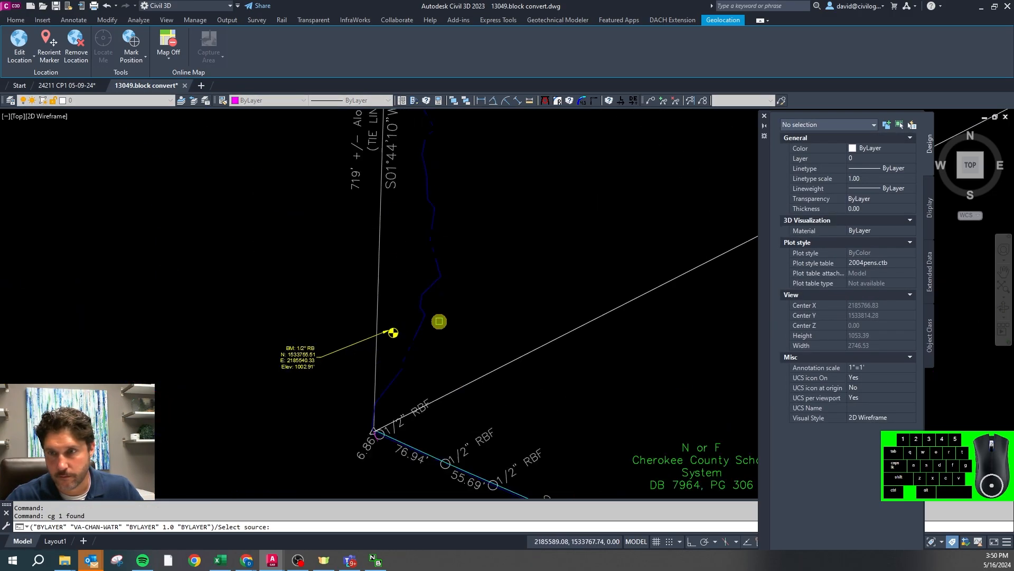
scroll(423, 307, up, 5)
scroll(467, 329, down, 5)
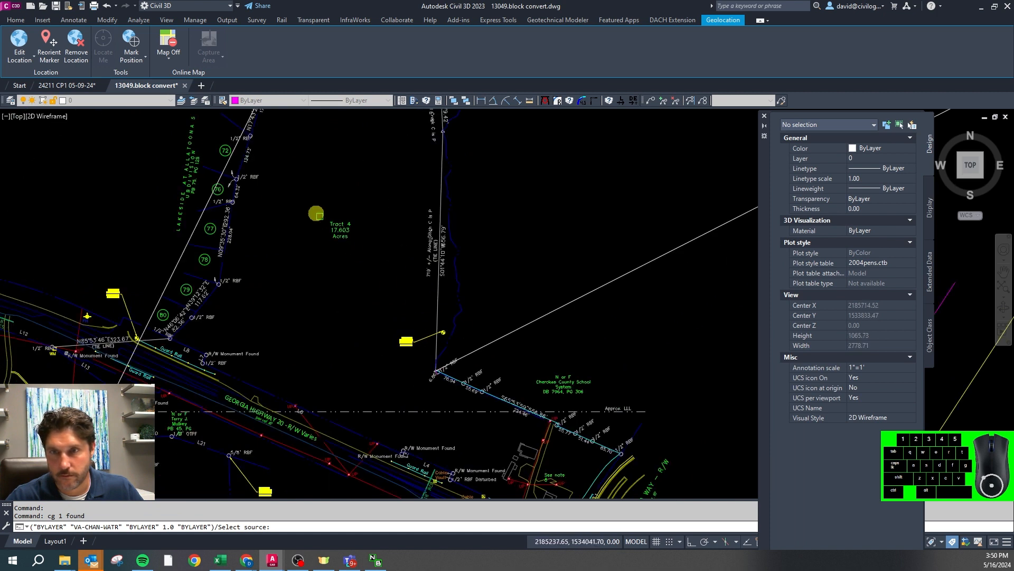
scroll(294, 242, up, 2)
scroll(347, 264, up, 3)
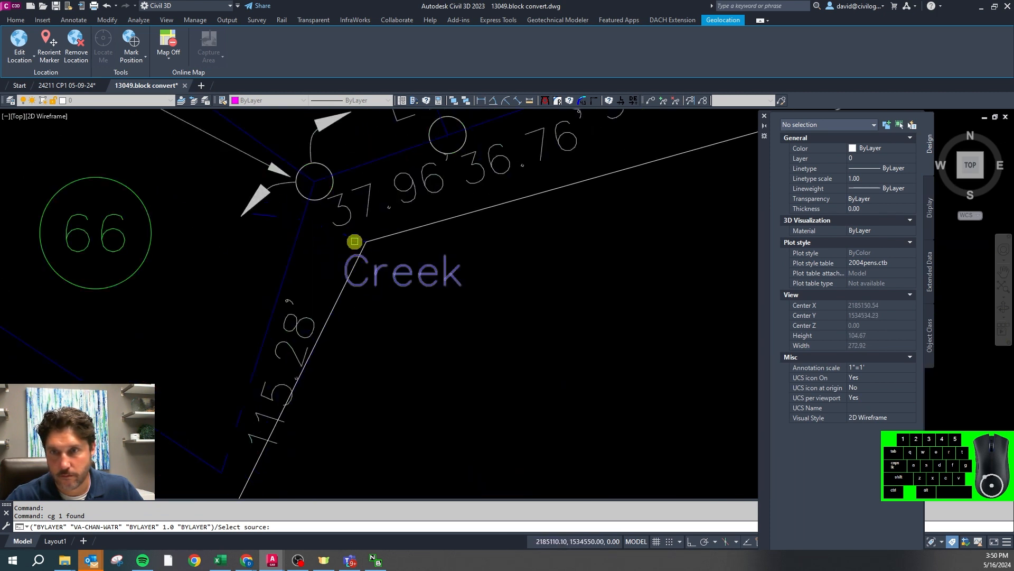
click(352, 238)
Match the last short creek polyline near the N88°10'23"W boundary call to VA-CHAN-WATR with CG, using the Creek label beside it as source
scroll(208, 206, down, 9)
scroll(312, 276, up, 3)
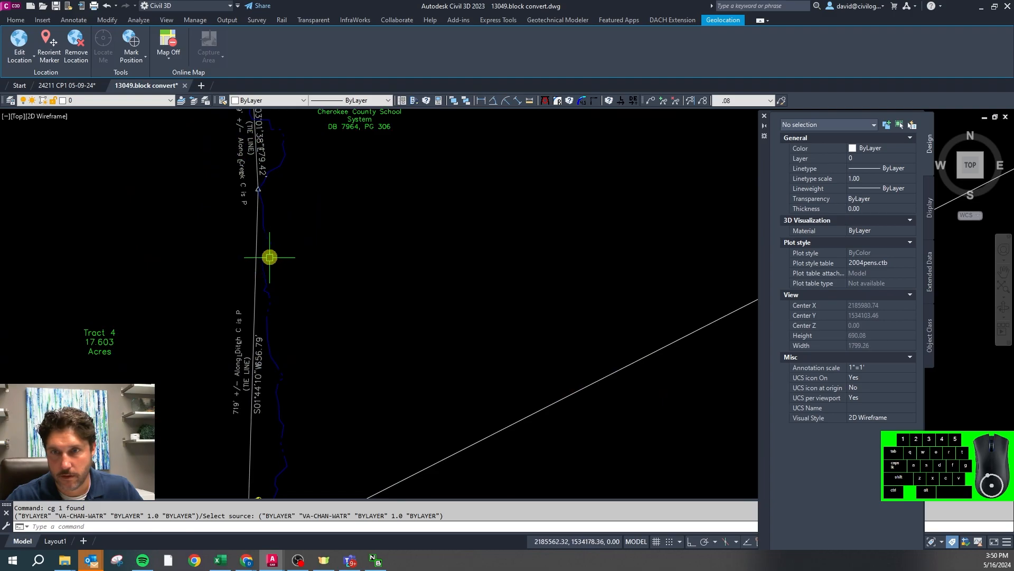
click(268, 250)
key(Escape)
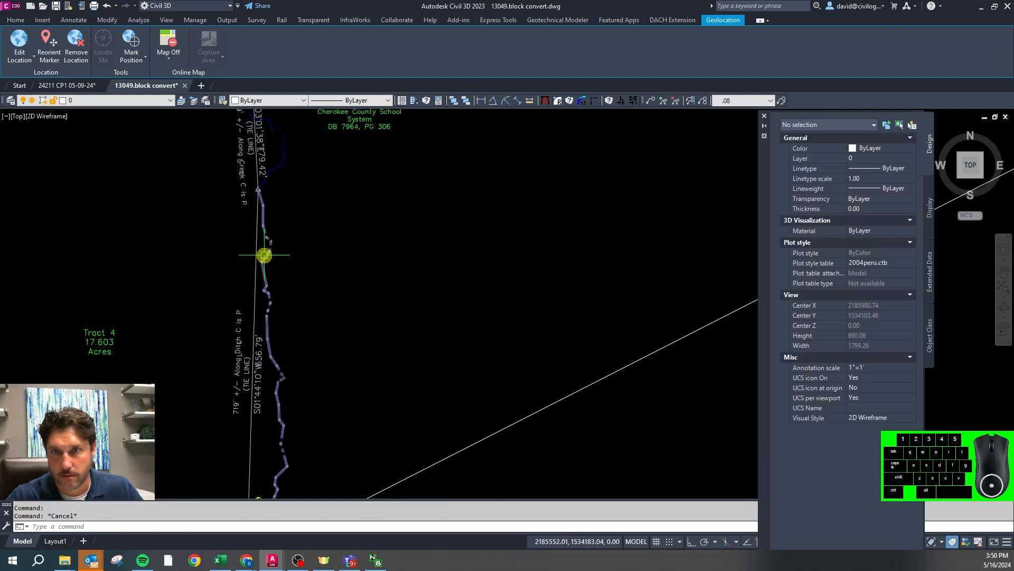
scroll(294, 222, down, 8)
scroll(281, 286, up, 2)
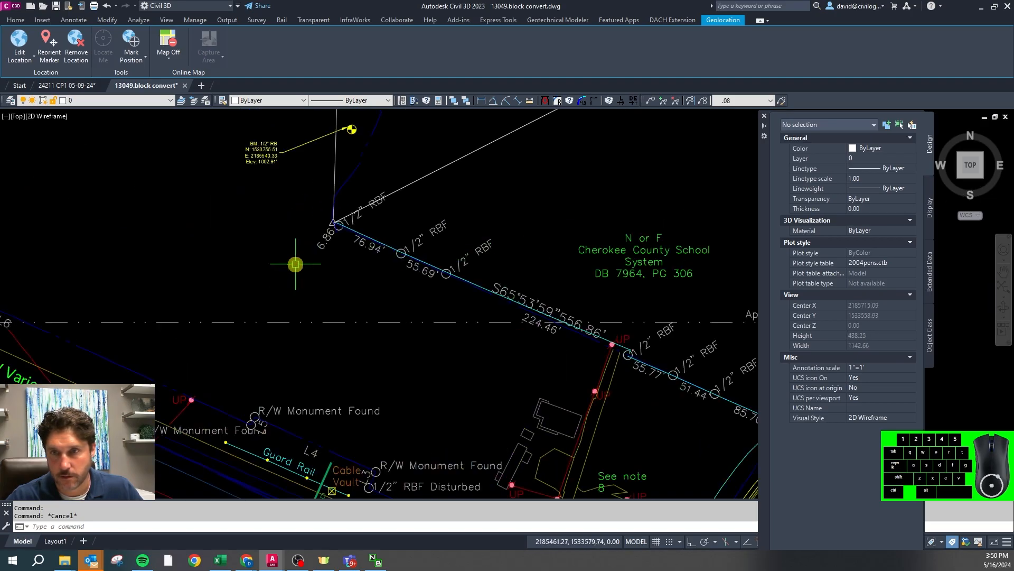
scroll(363, 239, down, 4)
scroll(248, 333, up, 14)
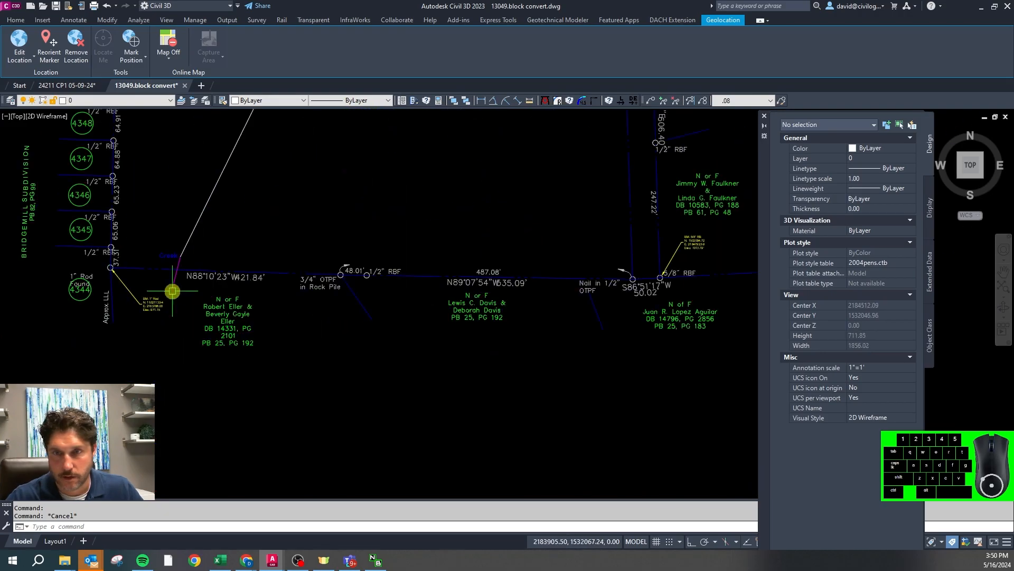
click(196, 260)
key(space)
click(176, 164)
Erase the white marker lines that link the leftover creek pieces across the survey
scroll(156, 259, down, 16)
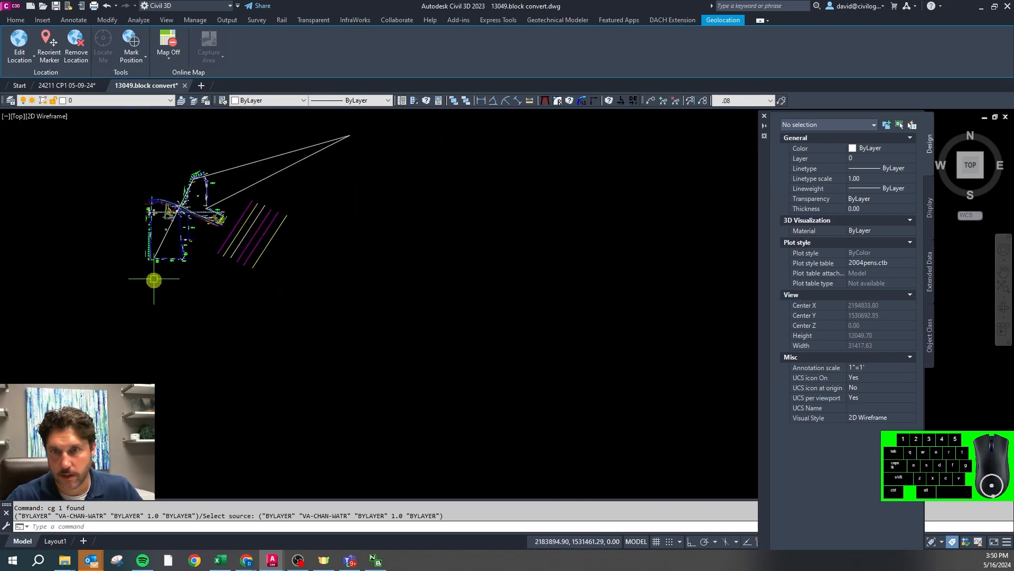
click(319, 168)
click(277, 136)
key(Delete)
scroll(197, 191, up, 2)
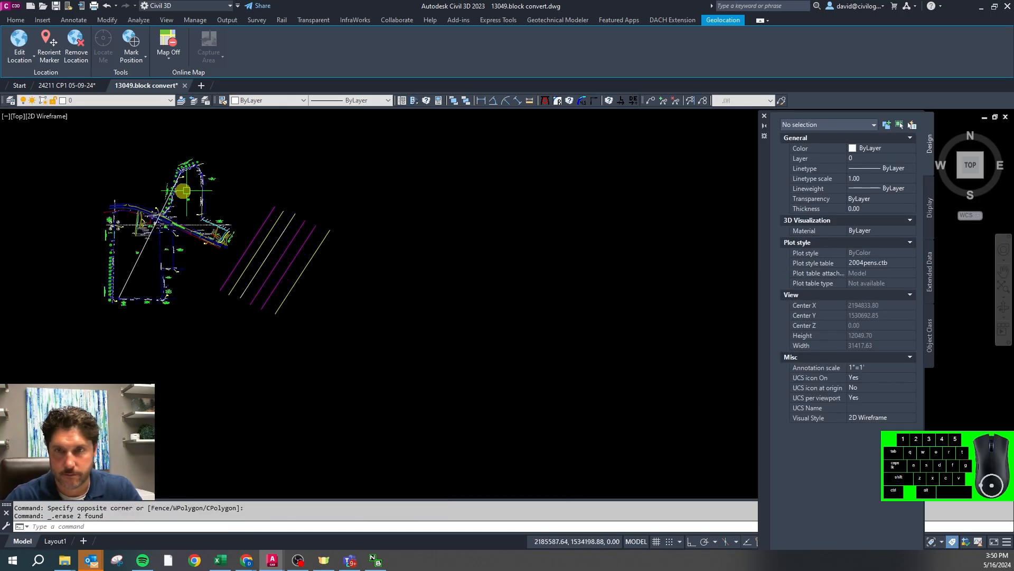
click(130, 272)
key(Delete)
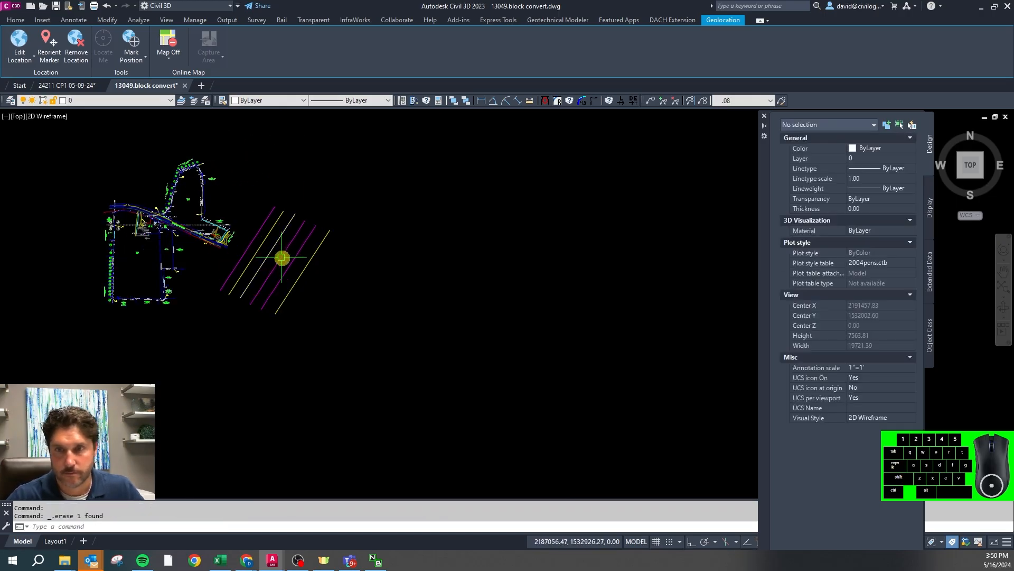
Isolate the layers of the remaining diagonal marker lines one at a time with ZX and check them for leftover objects
click(280, 257)
key(Escape)
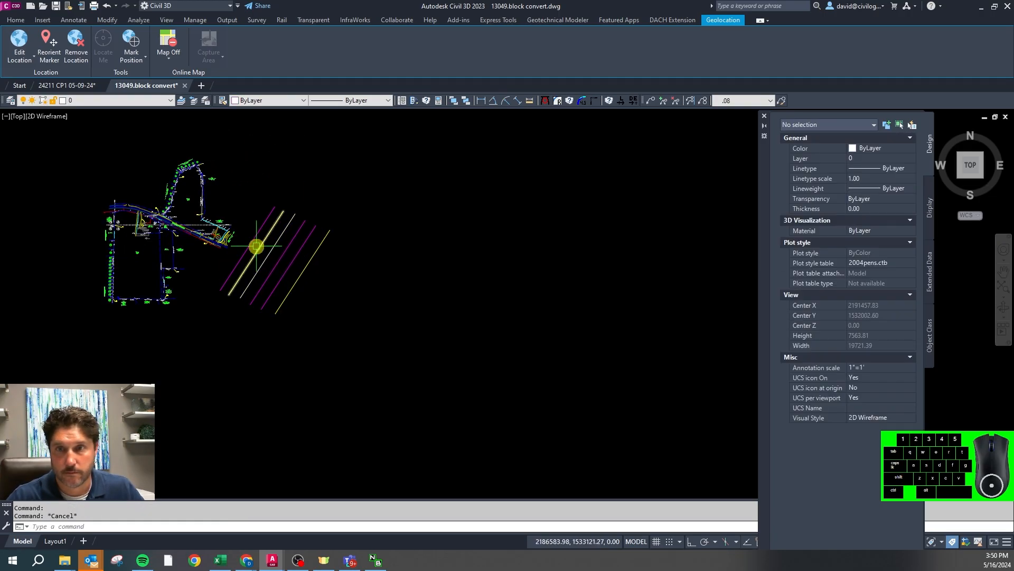
click(285, 273)
key(Escape)
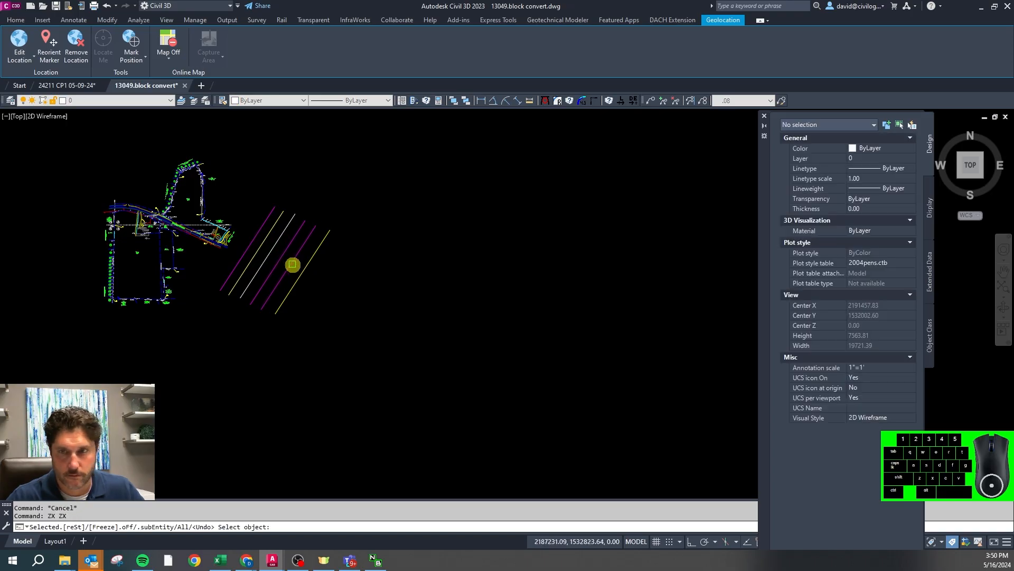
click(297, 276)
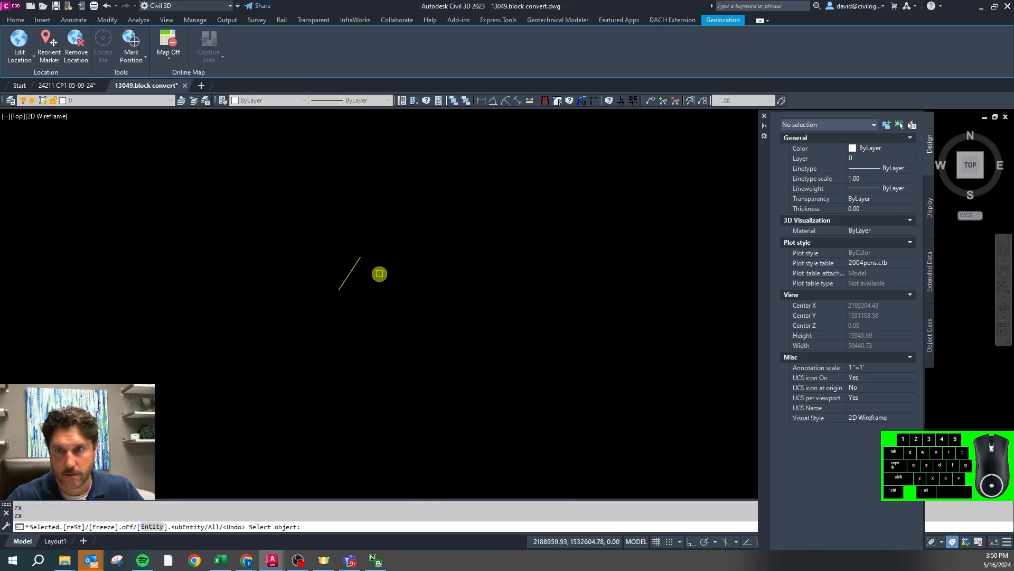
right_click(368, 276)
right_click(350, 274)
scroll(348, 274, up, 2)
click(339, 273)
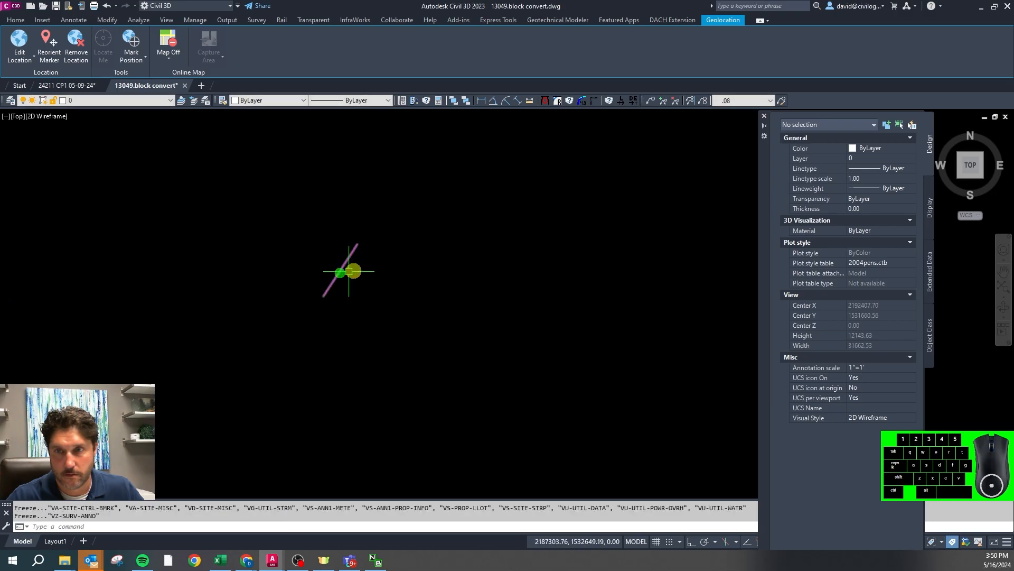
right_click(372, 269)
right_click(367, 279)
scroll(385, 269, down, 2)
key(Escape)
scroll(263, 259, up, 3)
key(Escape)
Erase the sheet border and its contents standing west of the survey, and purge the drawing
click(415, 348)
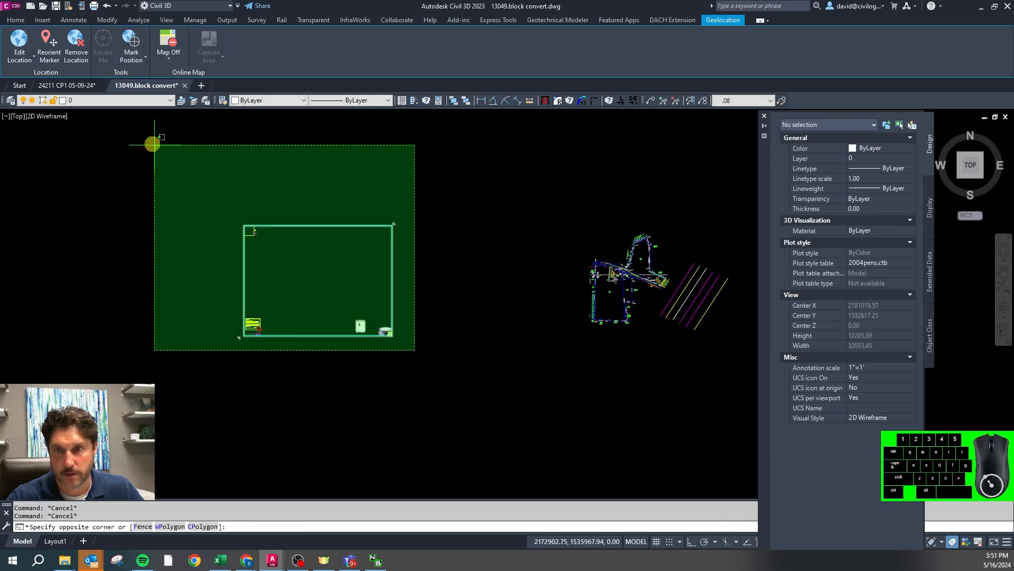
click(152, 143)
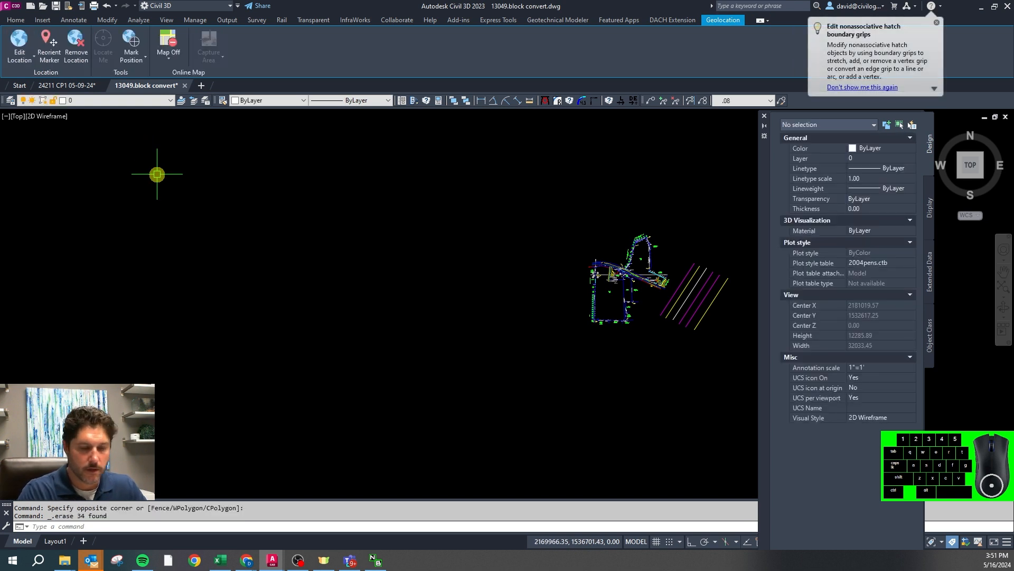
text(rg)
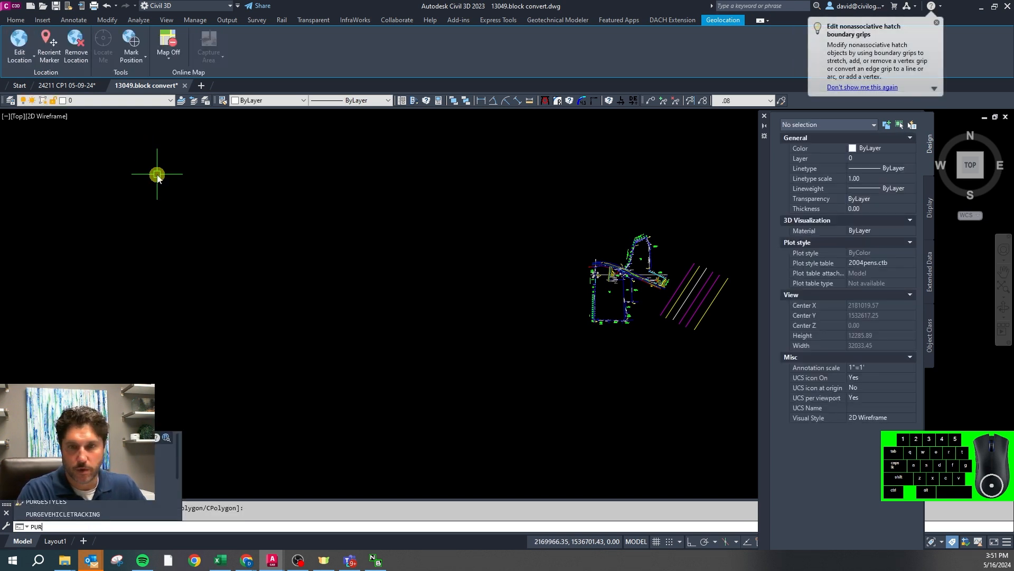
key(BackSpace)
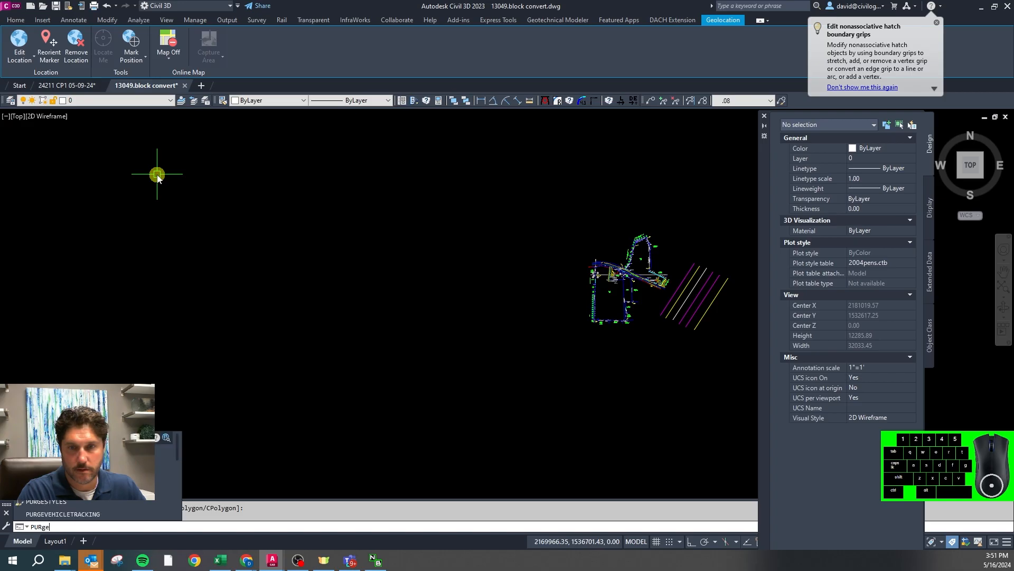
text(Rge)
key(Return)
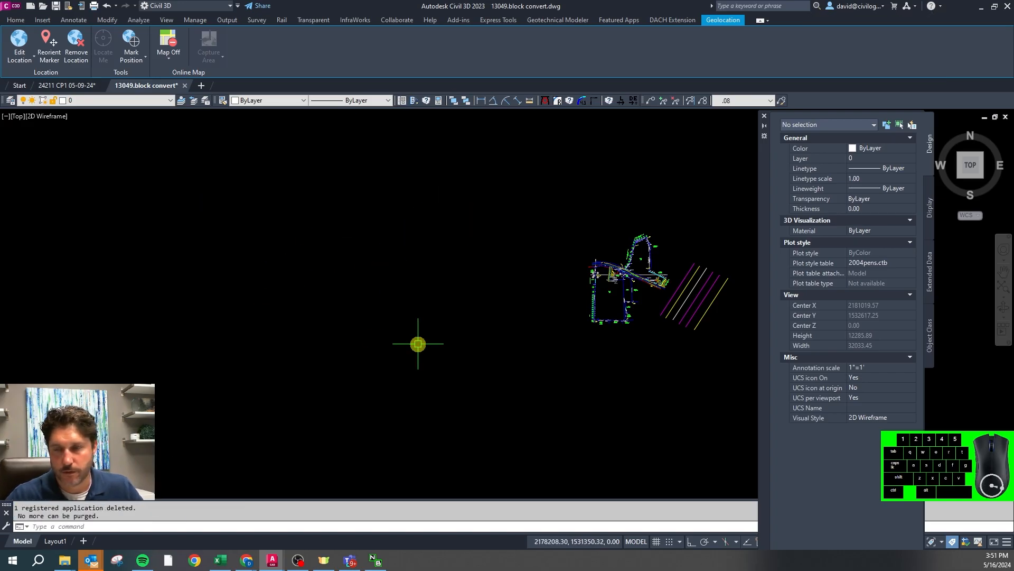
Erase the six diagonal marker lines east of the survey
scroll(571, 277, up, 2)
click(640, 320)
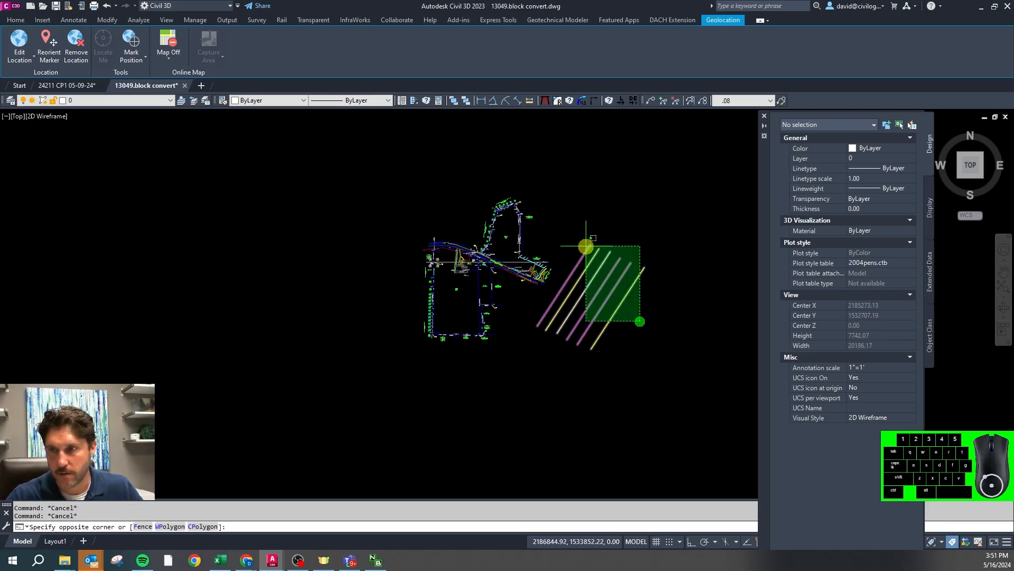
click(587, 253)
key(Delete)
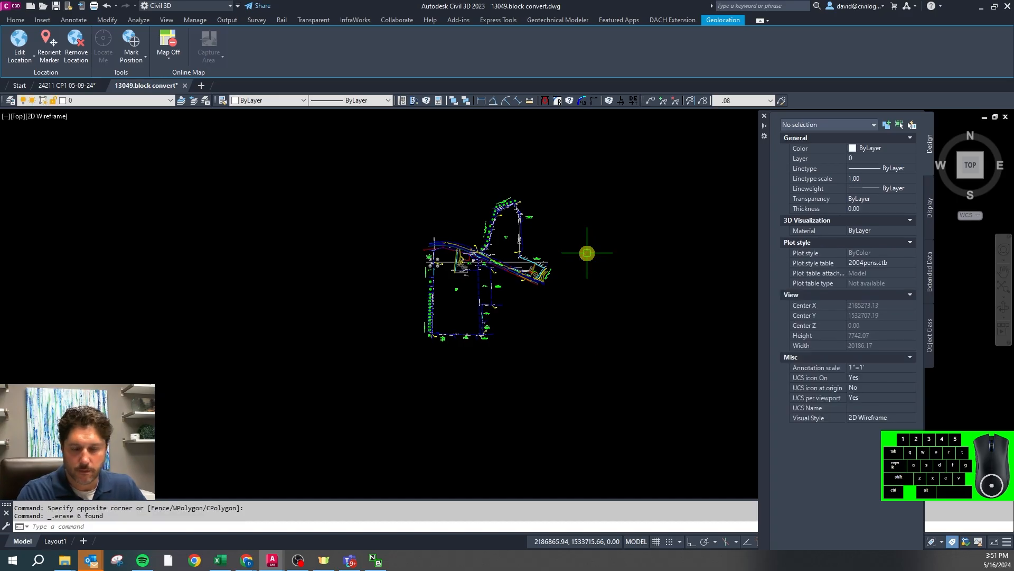
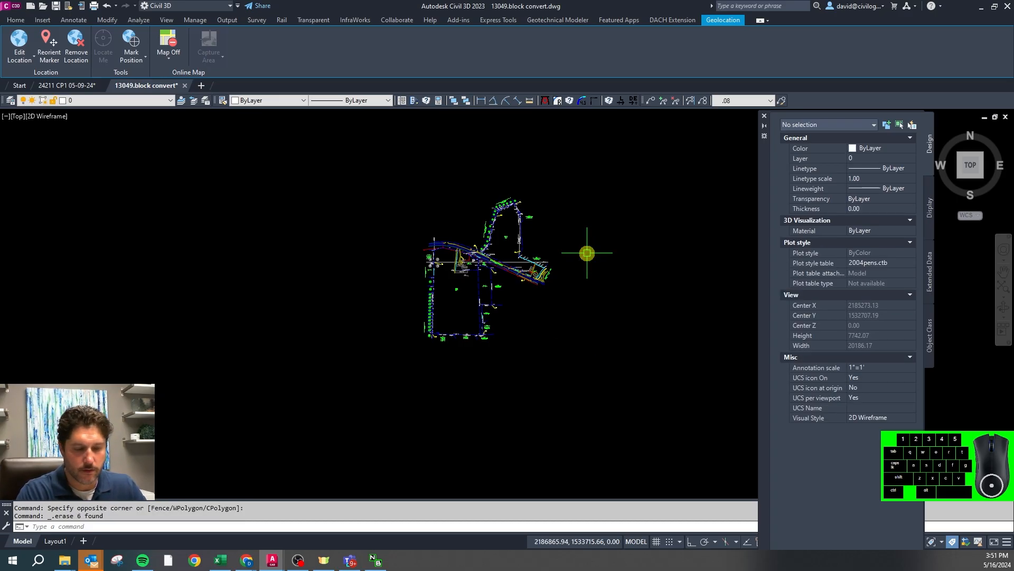
Delete the layers BNDRY_SETBACKS, BNDRY_SYM, CALL_LABELS, E-PAVE, IMPROV_CREEK and IMPROV_MISC by name with LAYDEL
text(layd)
key(Return)
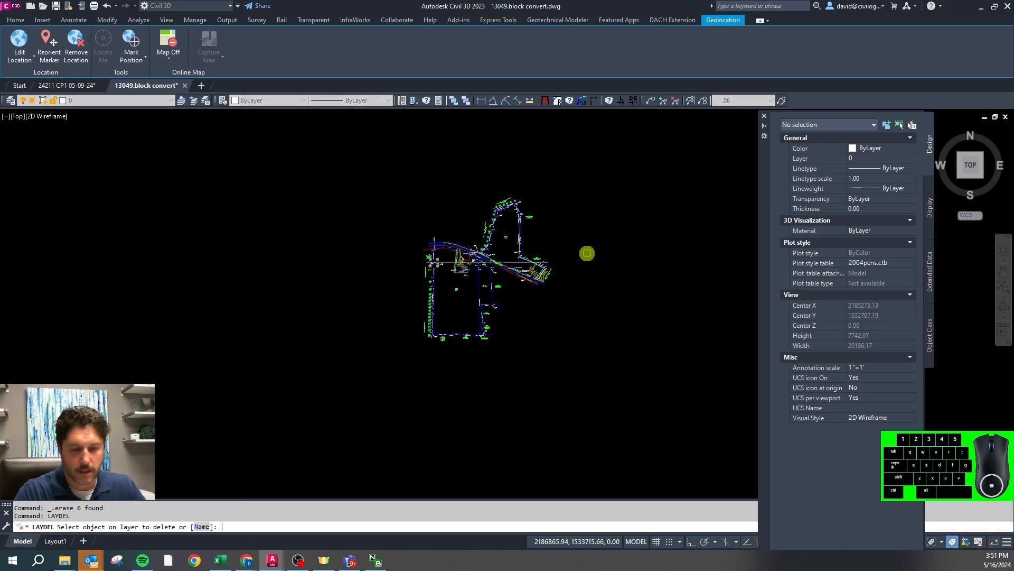
text(n)
key(Return)
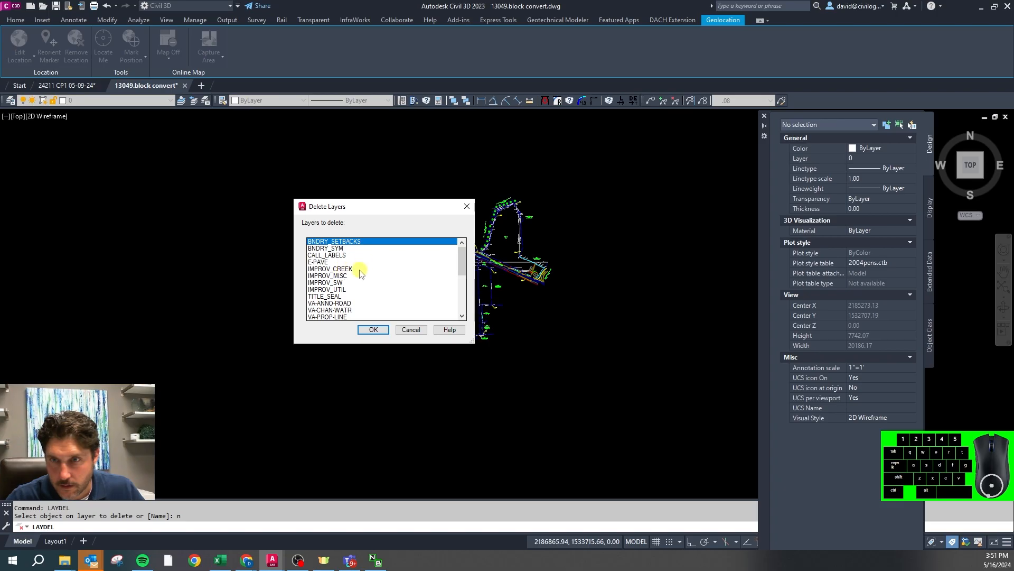
shift+click(342, 276)
click(370, 331)
click(419, 312)
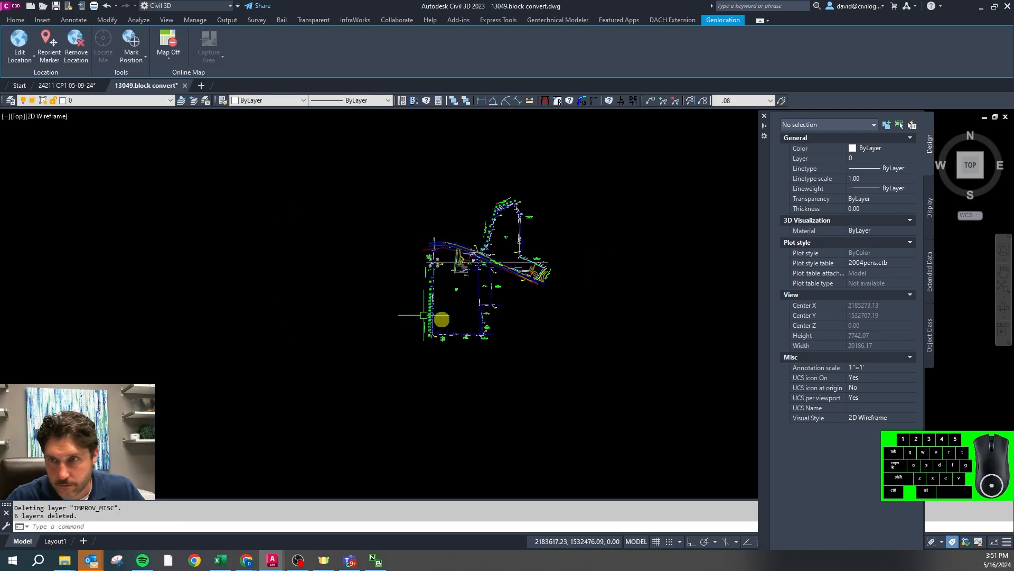
Draw a diagonal marker line about 3084 units long in the empty area northwest of the survey
key(Escape)
text(l)
key(Return)
click(152, 134)
click(40, 243)
key(Escape)
Copy the diagonal marker line five times to form a row of roughly parallel-spaced lines
click(117, 168)
text(co)
key(Return)
click(137, 177)
click(154, 183)
click(170, 189)
click(189, 207)
click(199, 217)
click(210, 233)
key(Escape)
Assign the first three diagonal marker lines to the layers IMPROV_SW, IMPROV_UTIL and TITLE_SEAL respectively
click(141, 172)
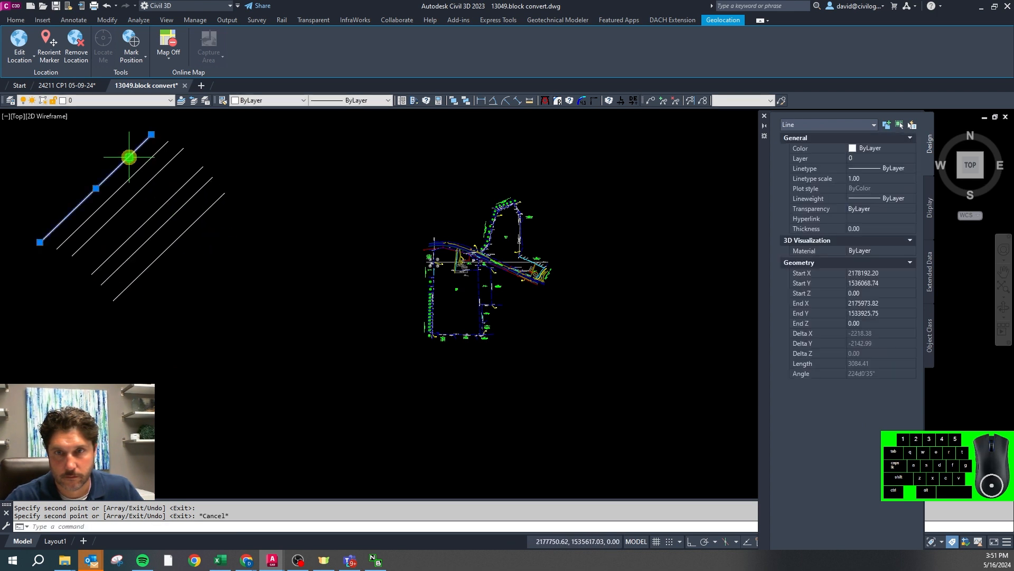
click(106, 100)
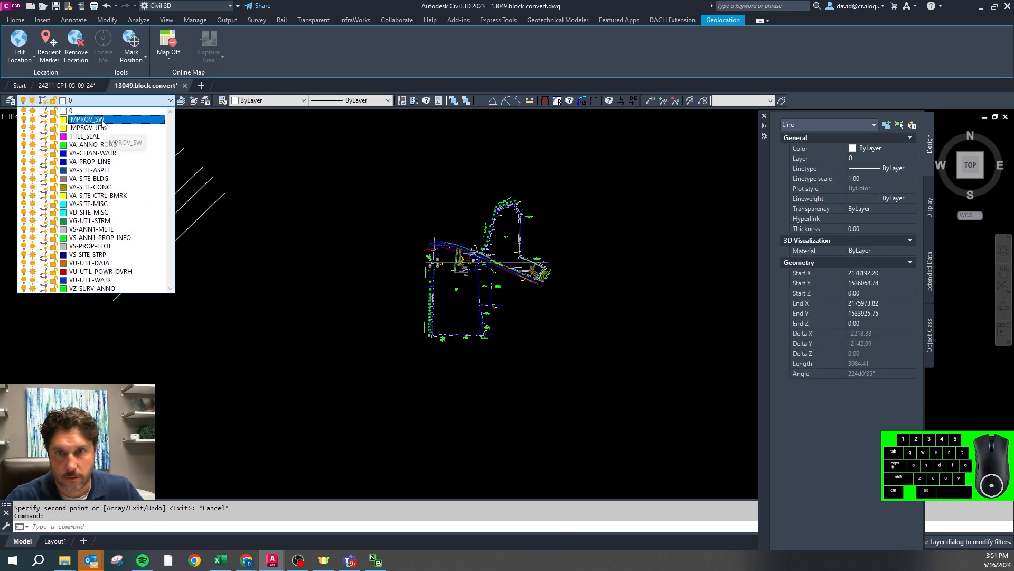
key(Escape)
key(Escape)
click(140, 173)
click(105, 100)
click(104, 119)
key(Escape)
click(128, 197)
click(96, 101)
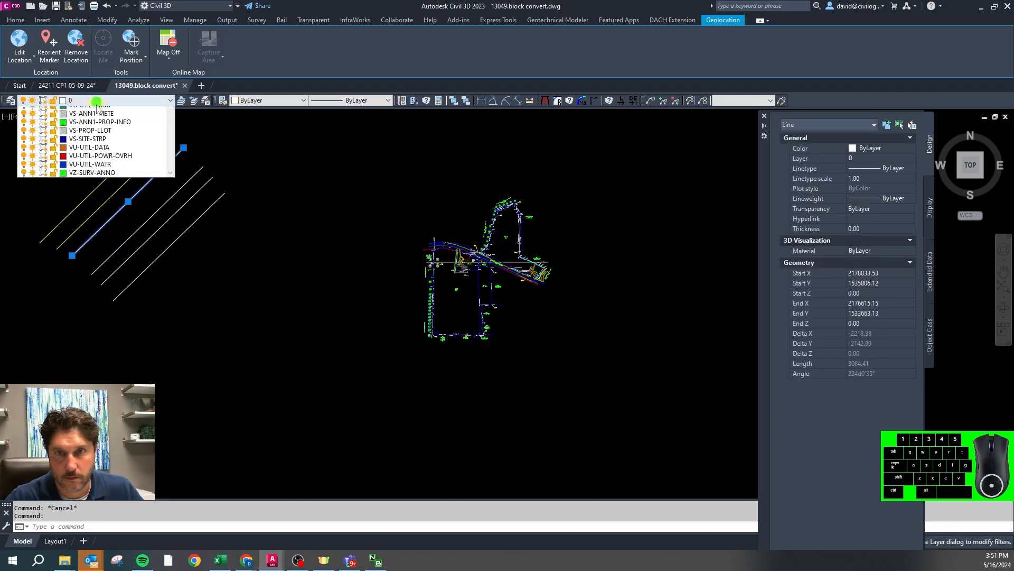
click(97, 139)
key(Escape)
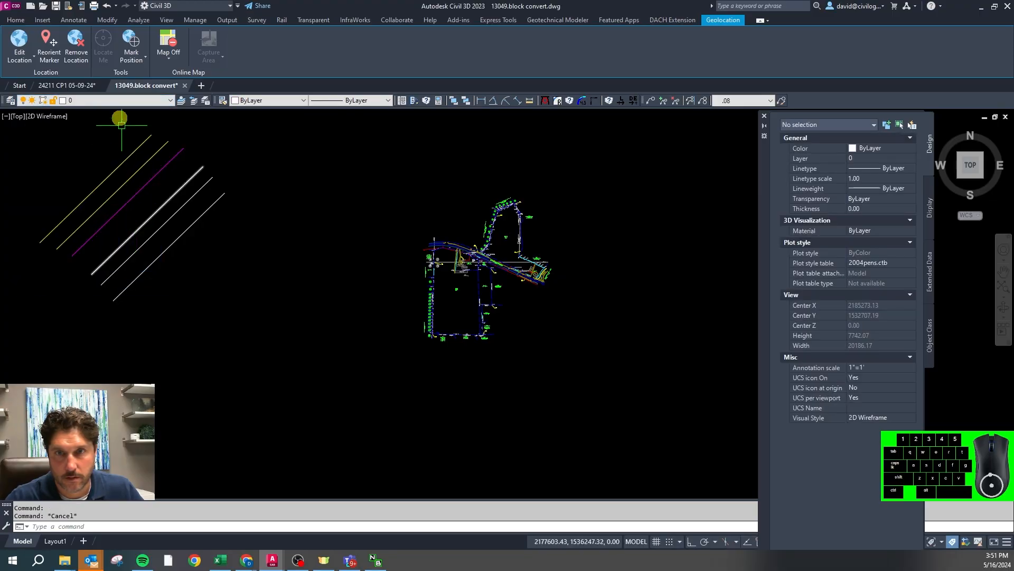
Freeze every layer except IMPROV_SW with the ZX command, using the first yellow diagonal marker line
click(117, 100)
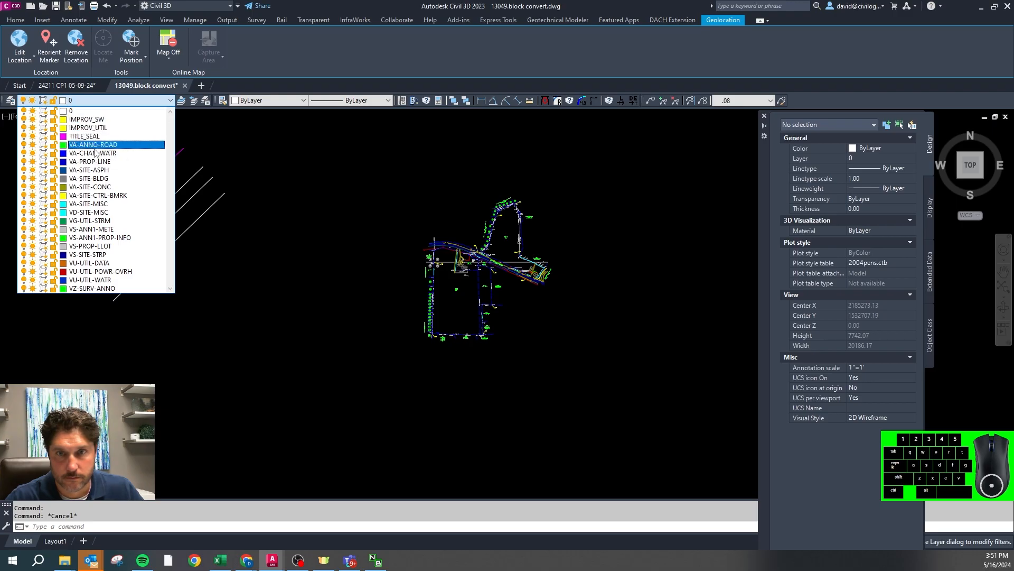
key(Escape)
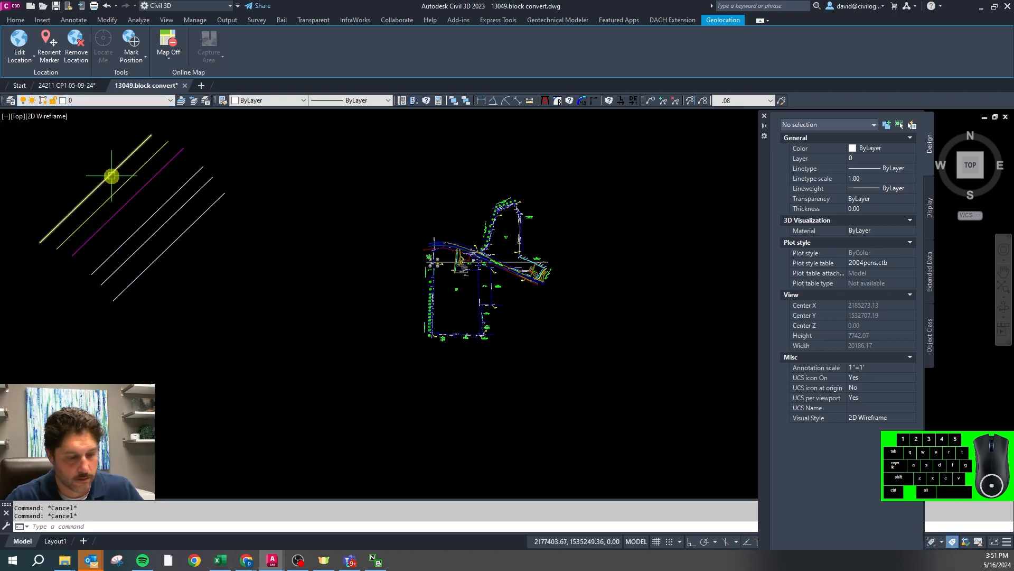
key(Return)
click(112, 174)
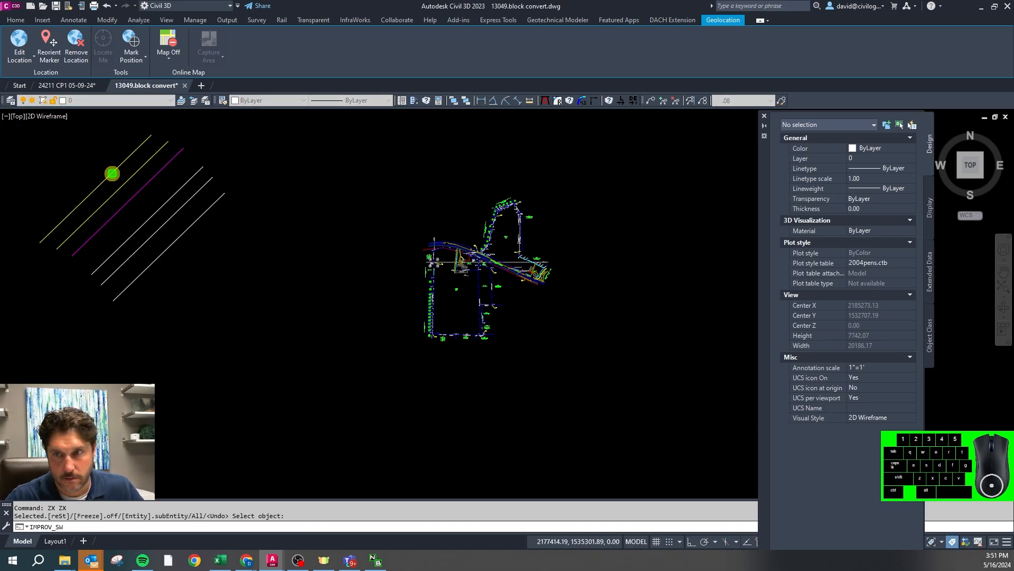
scroll(478, 270, up, 10)
key(Escape)
key(Escape)
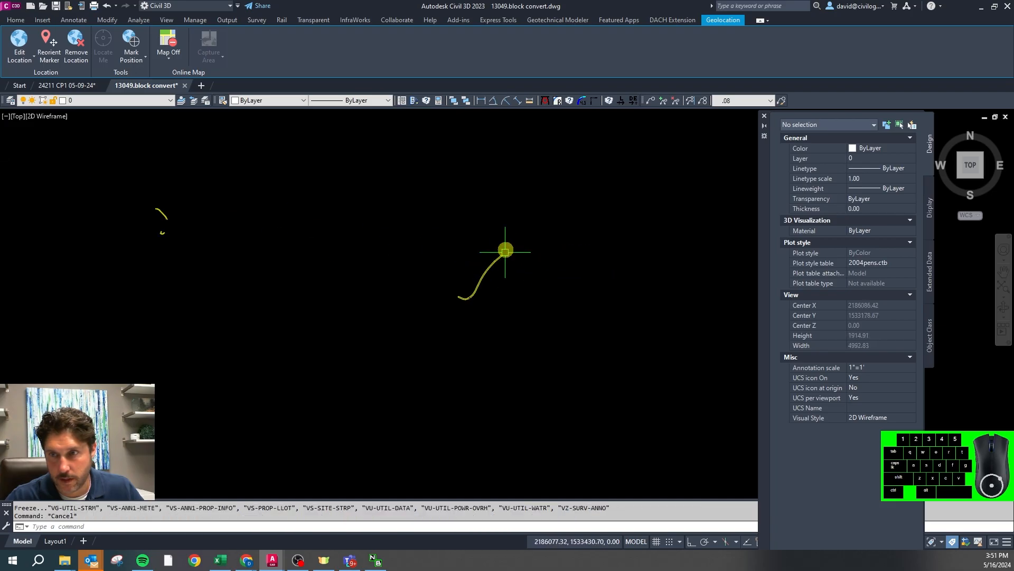
Draw guide lines from the isolated eastern IMPROV_SW sidewalk polylines to the short sidewalk pieces in the west
ctrl+click(481, 272)
scroll(337, 306, down, 2)
click(622, 191)
scroll(647, 204, down, 3)
scroll(508, 221, up, 4)
click(184, 164)
click(179, 197)
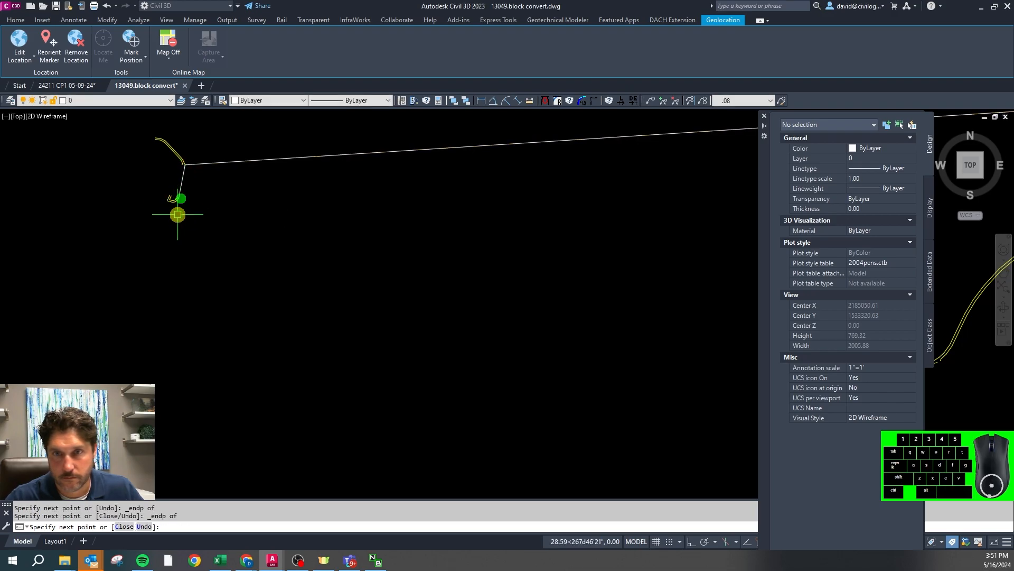
key(Escape)
key(Escape)
Thaw all the frozen layers again
middle_click(183, 207)
key(l)
key(a)
scroll(167, 127, up, 8)
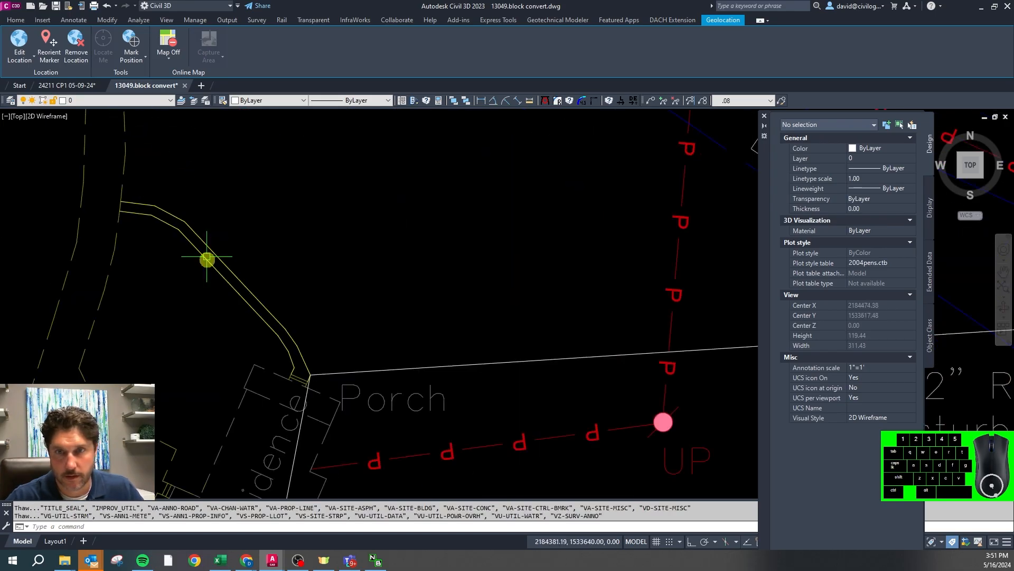
Match the five IMPROV_SW walkway polylines around the Tract 3 residence to the layer VA-SITE-CONC
key(Escape)
scroll(208, 259, down, 4)
scroll(281, 347, up, 5)
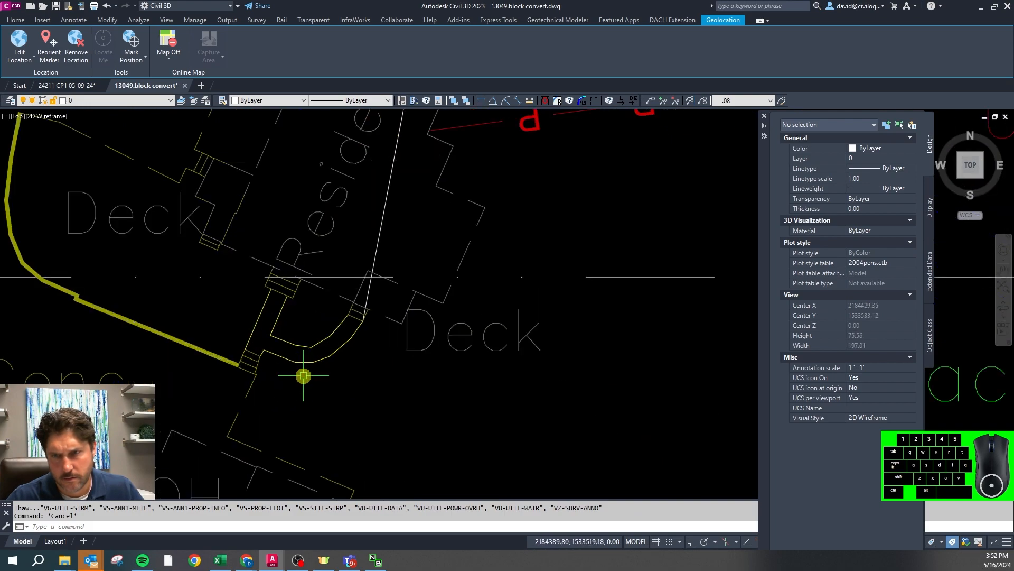
click(304, 369)
click(294, 324)
scroll(282, 323, up, 2)
click(299, 333)
click(199, 303)
scroll(331, 424, down, 4)
click(352, 208)
click(303, 225)
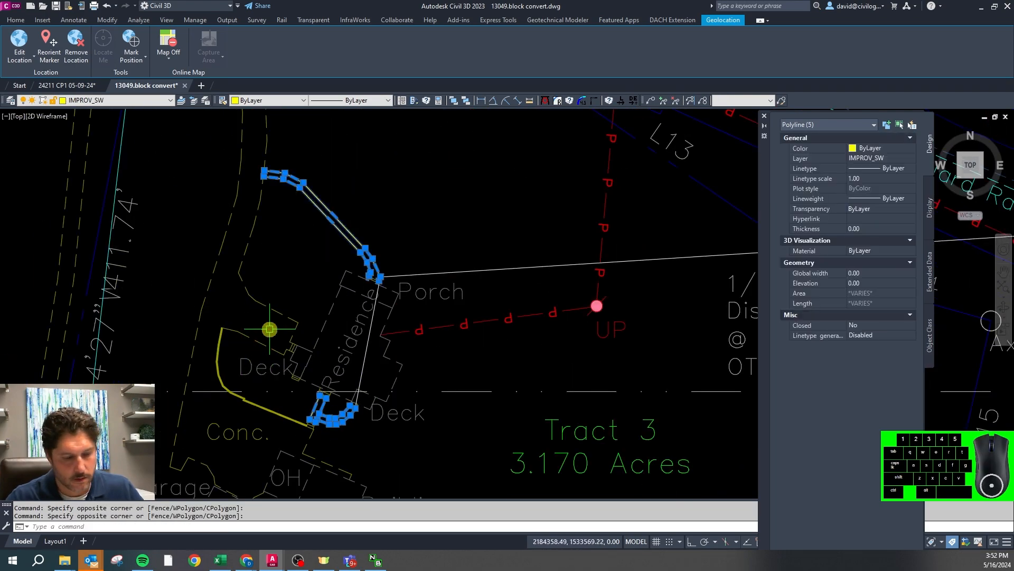
key(space)
click(245, 254)
scroll(215, 215, down, 3)
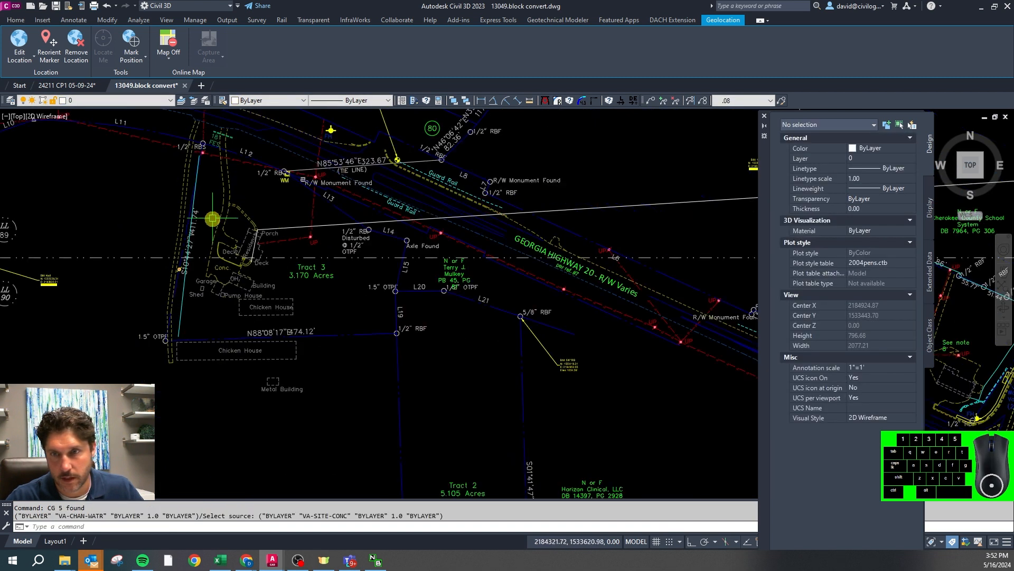
Match the two IMPROV_SW sidewalk polylines along River Bend Way to the layer VA-SITE-CONC
scroll(212, 243, down, 3)
scroll(301, 256, up, 8)
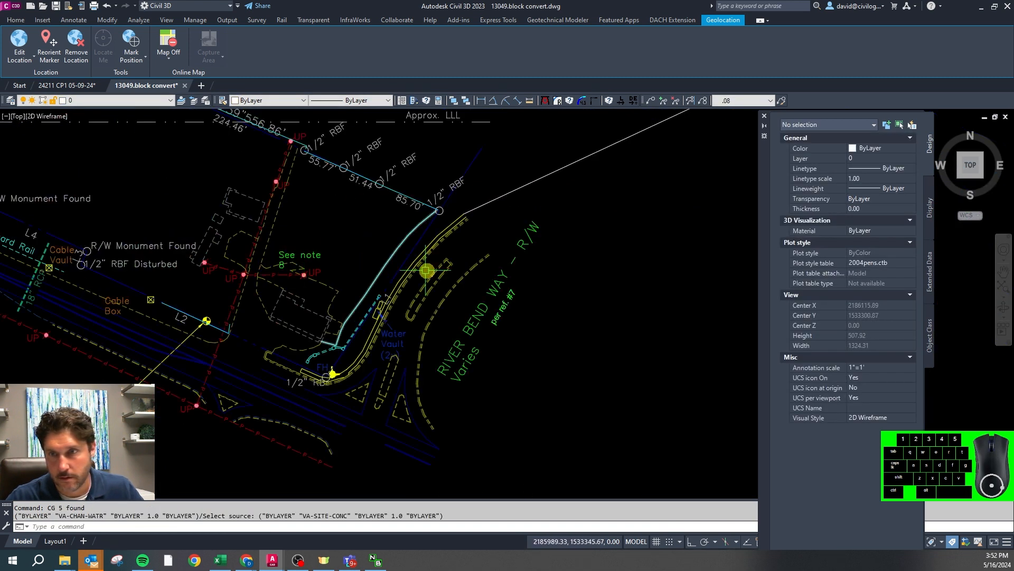
scroll(400, 250, up, 4)
click(386, 248)
click(350, 224)
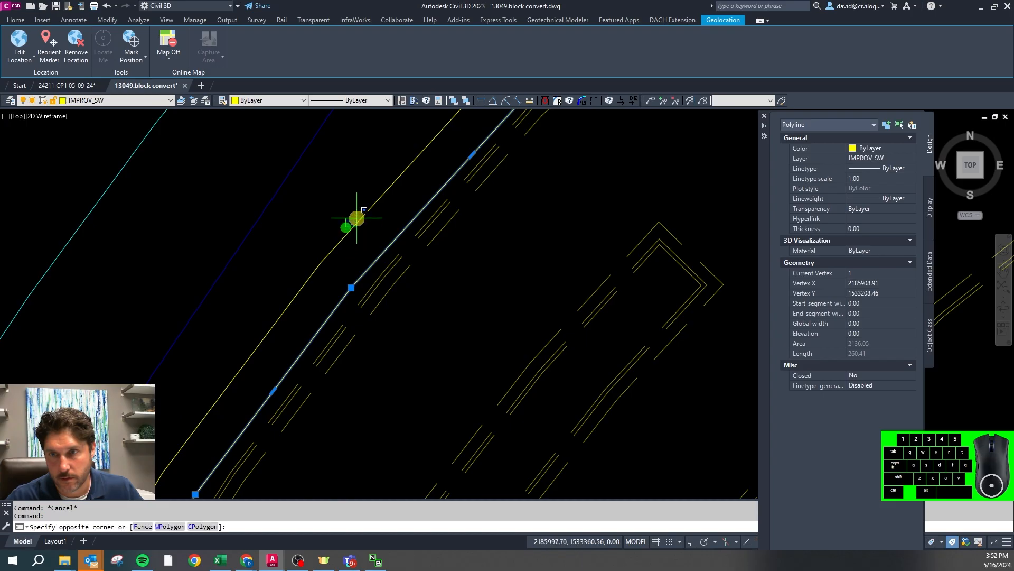
click(336, 247)
key(Escape)
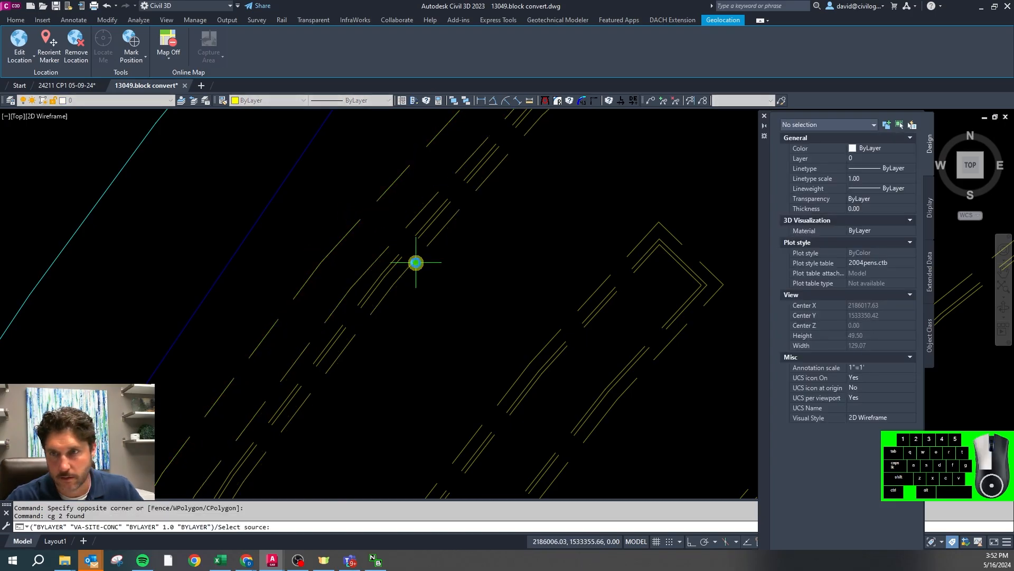
scroll(351, 339, down, 5)
Erase the white guide lines that link the sidewalk locations
click(485, 141)
scroll(691, 208, down, 4)
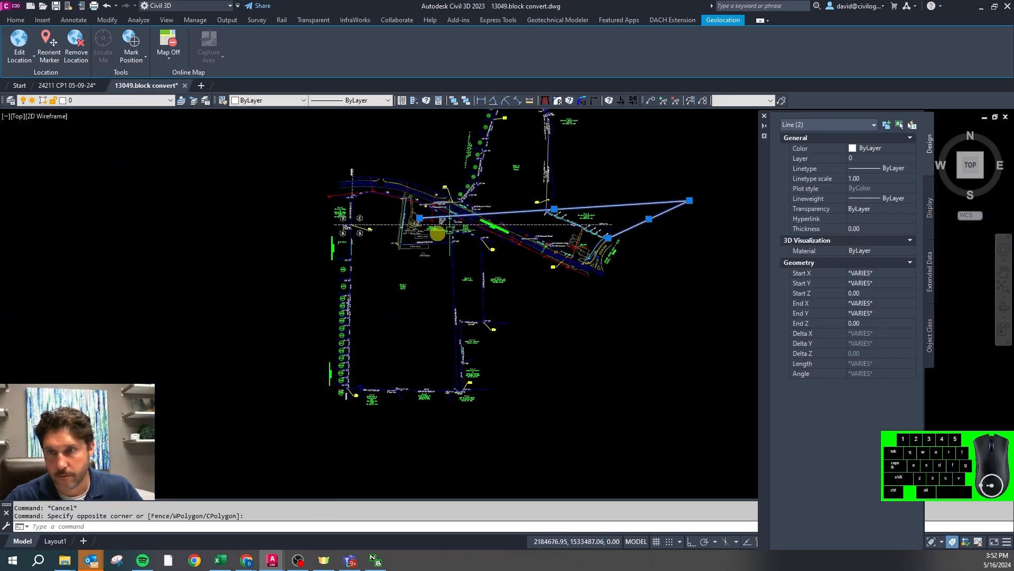
scroll(421, 227, up, 5)
scroll(368, 157, up, 4)
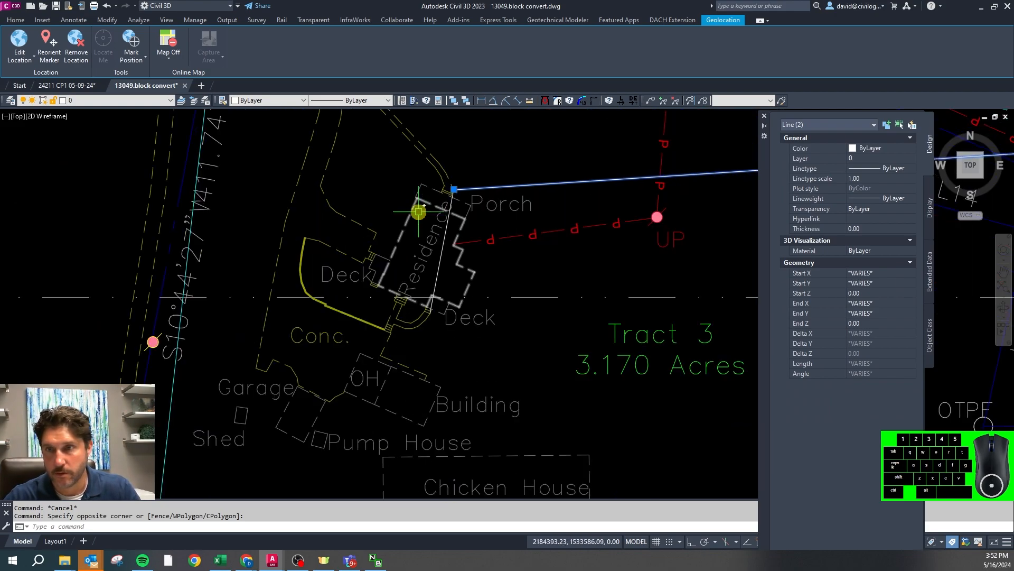
key(Delete)
scroll(381, 249, down, 8)
scroll(380, 269, down, 2)
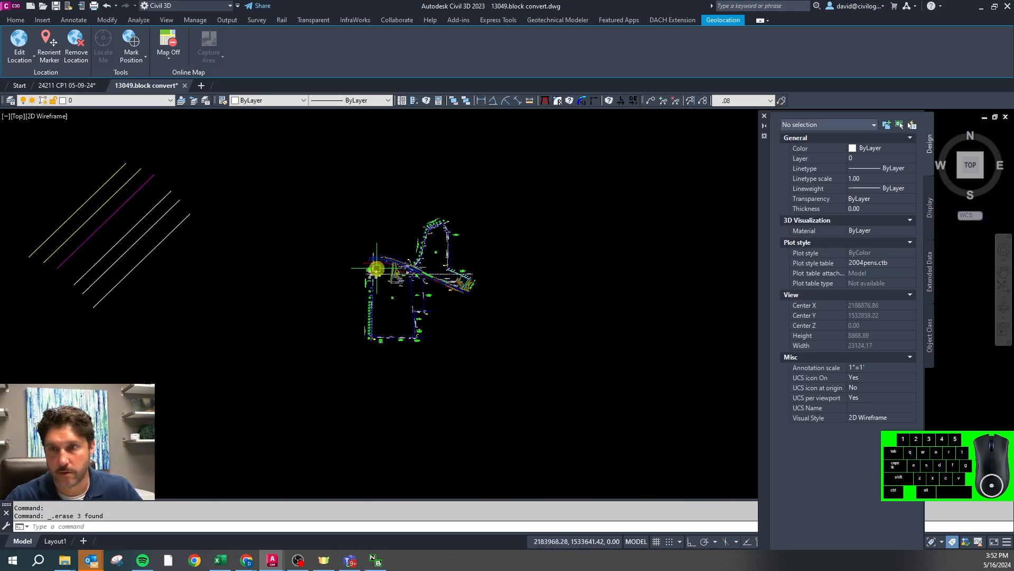
Freeze every layer except IMPROV_UTIL with the ZX command, using the second yellow diagonal marker line
click(107, 206)
key(Escape)
text(zx)
key(space)
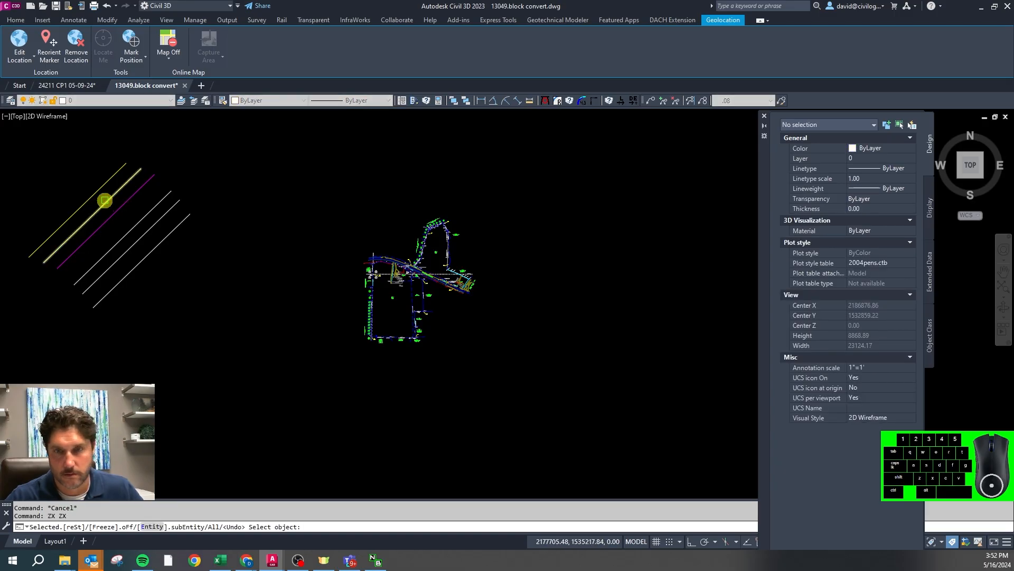
click(101, 204)
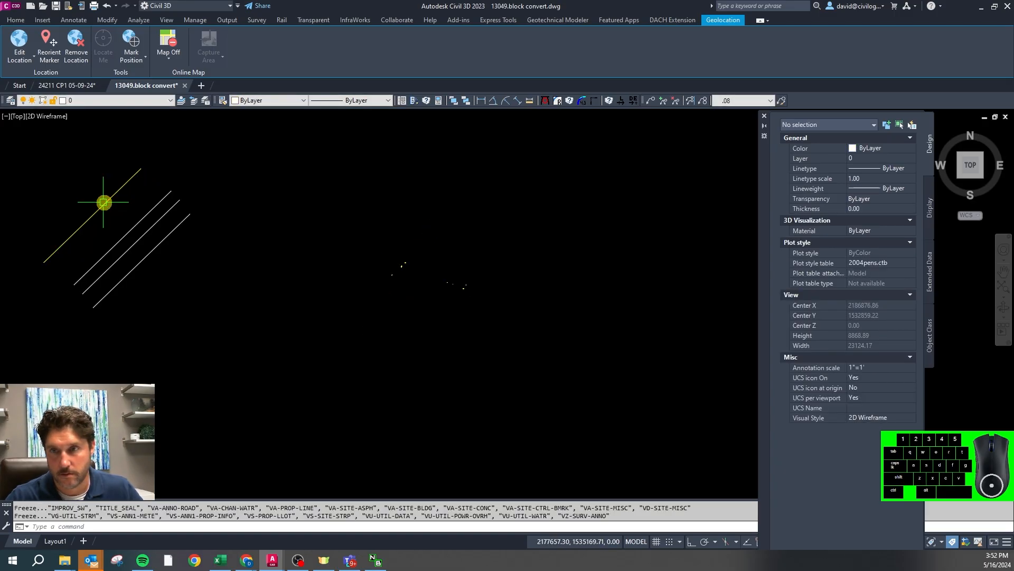
Draw guide lines linking the isolated IMPROV_UTIL symbols, ending at the round pole symbol in the west
click(537, 357)
scroll(402, 328, down, 2)
click(671, 218)
scroll(512, 290, up, 3)
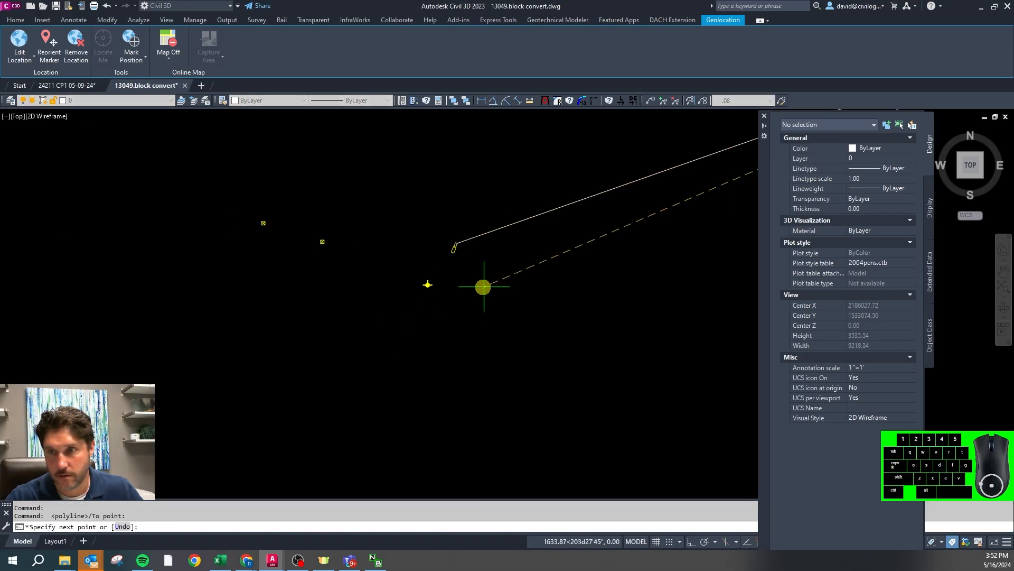
click(428, 283)
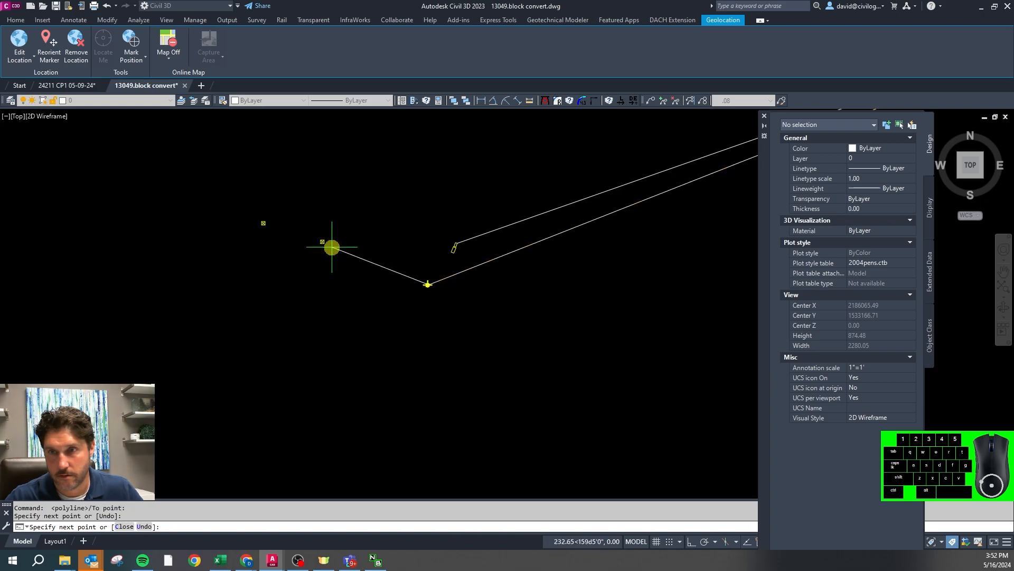
scroll(459, 305, down, 4)
scroll(157, 184, up, 6)
click(375, 230)
click(314, 292)
scroll(120, 442, up, 4)
key(Escape)
key(Escape)
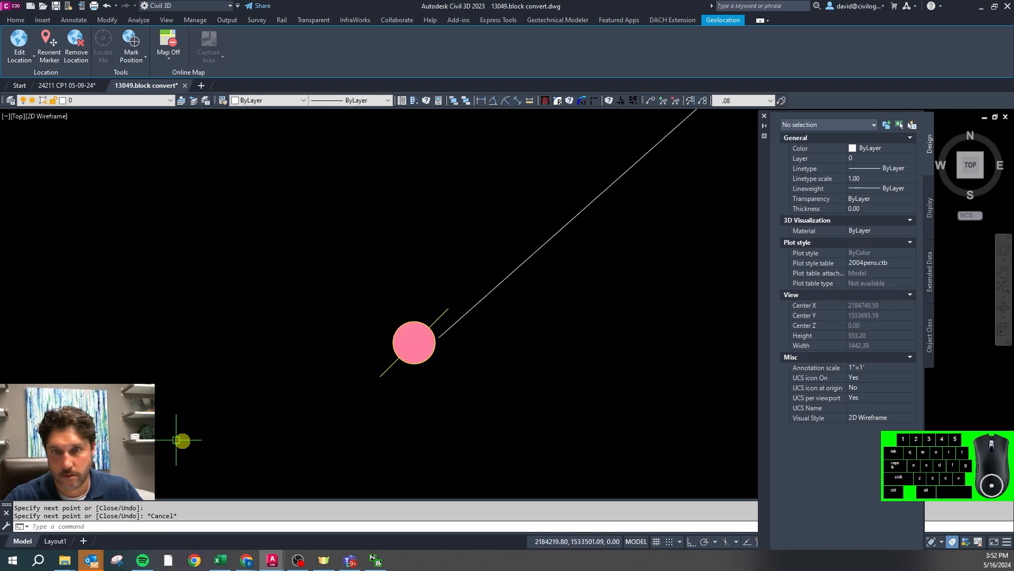
Run BLKIZE on the western round pole symbol and assign the block to the layer VU-UTIL-POWR-OVRH
click(427, 355)
scroll(414, 358, up, 2)
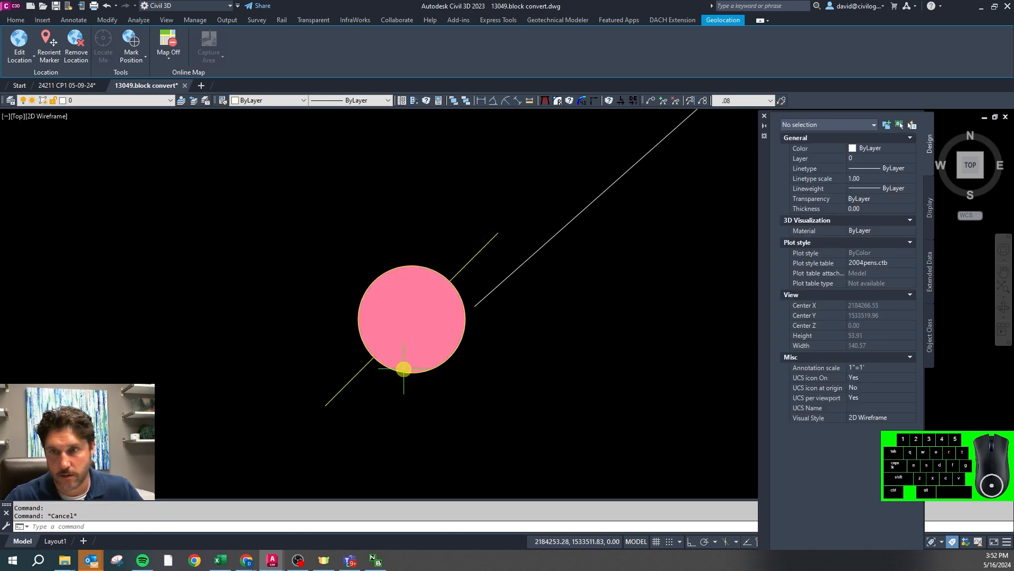
text(bli)
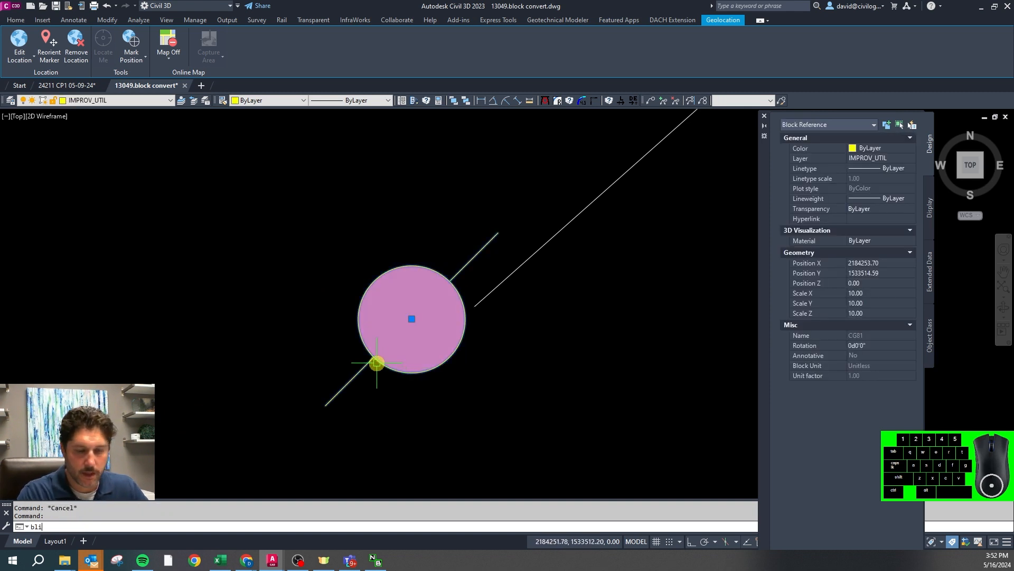
text(lkize)
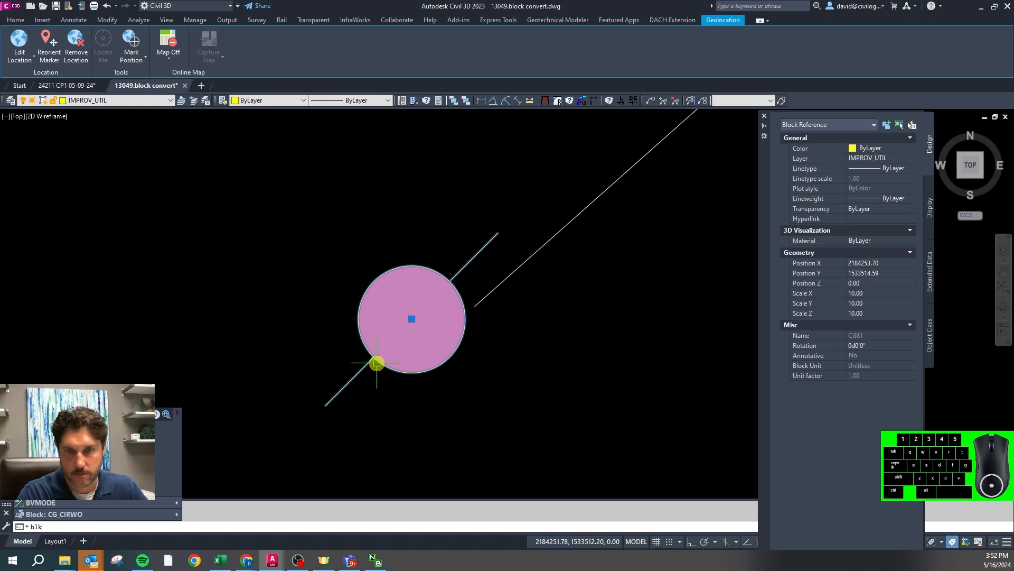
key(Return)
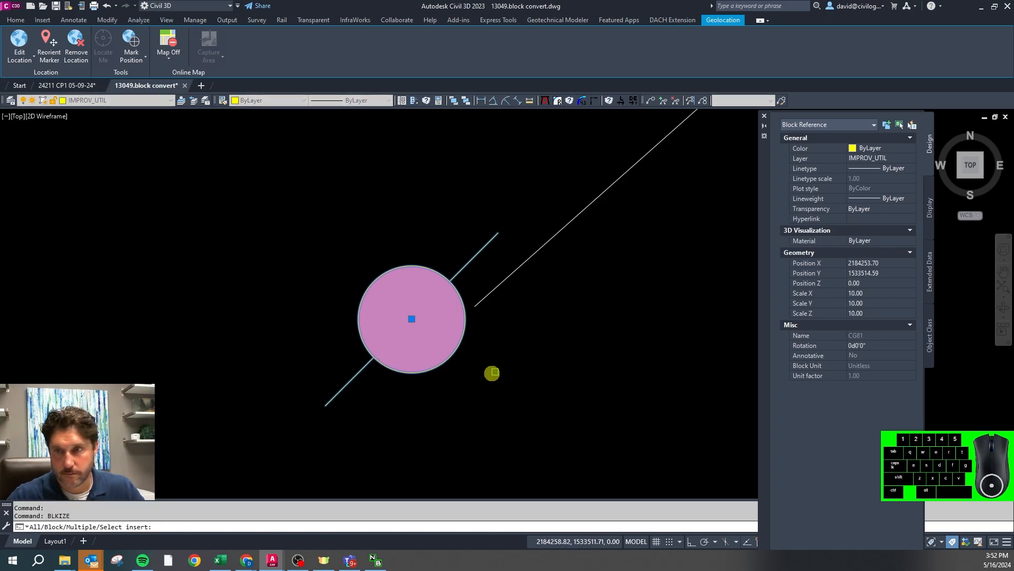
click(434, 371)
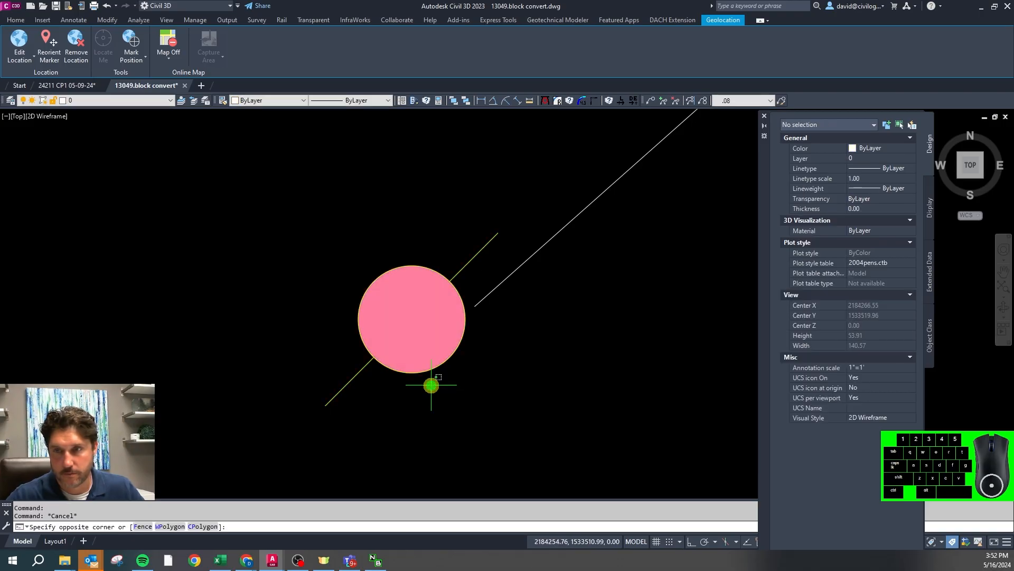
click(145, 100)
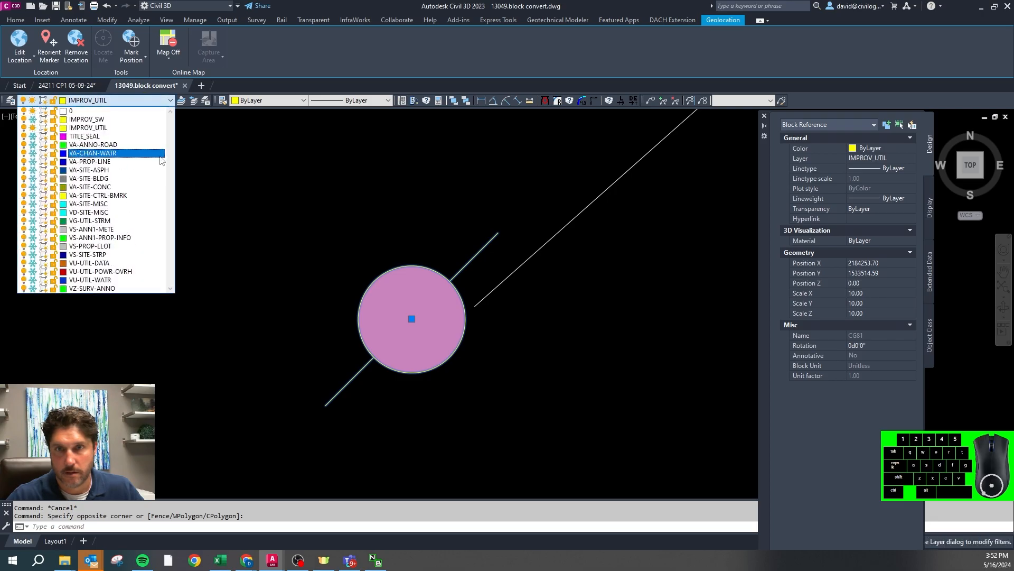
click(135, 271)
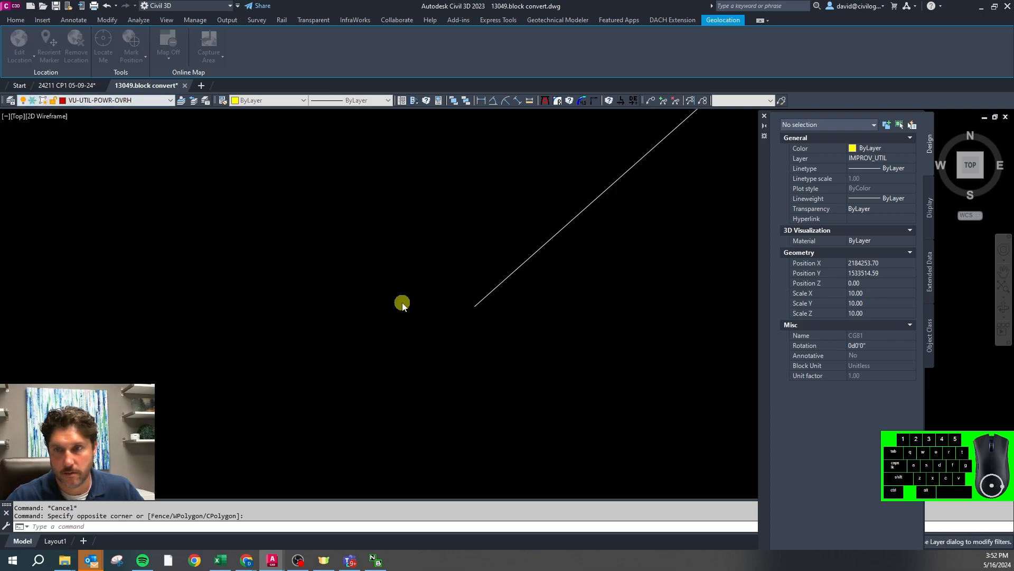
key(Escape)
Thaw all layers and check the pole symbol's layer among the surrounding survey linework
scroll(326, 312, down, 5)
key(Escape)
right_click(323, 312)
key(l)
key(a)
scroll(317, 319, up, 5)
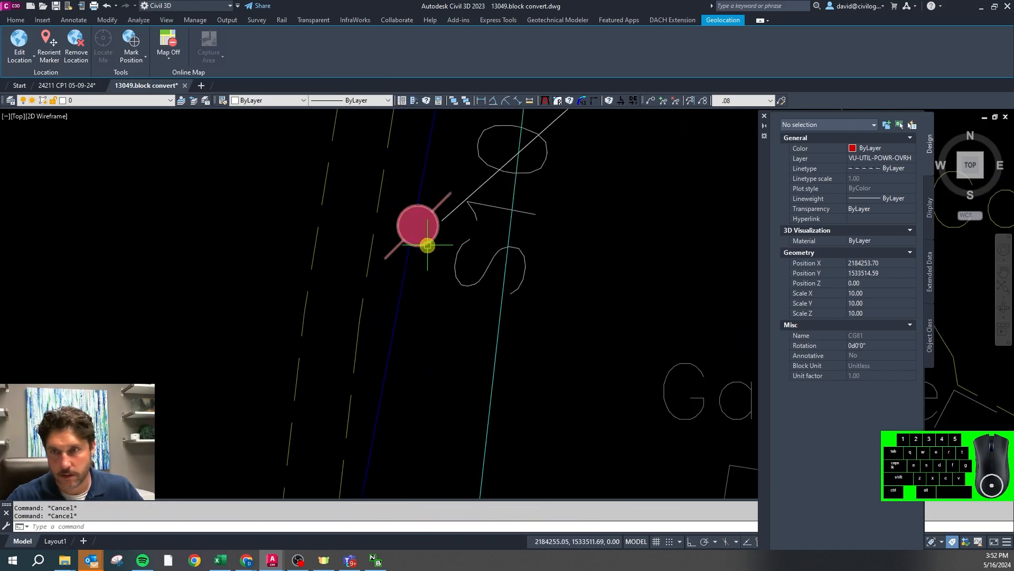
click(430, 245)
scroll(249, 325, down, 5)
scroll(378, 229, down, 2)
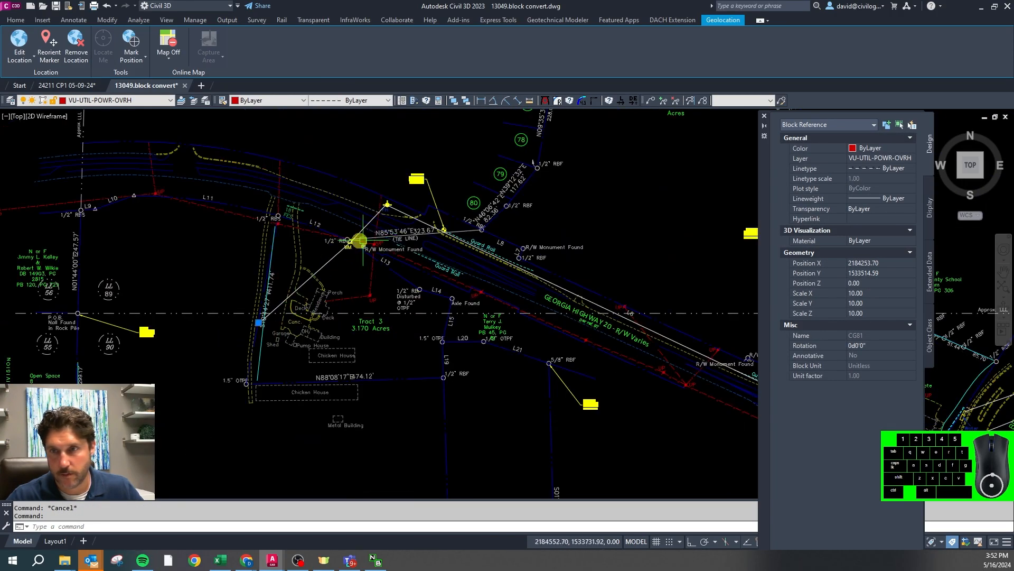
Run BLKIZE on the IMPROV_UTIL water meter symbol above the WM label
scroll(415, 180, up, 5)
key(Escape)
scroll(420, 184, up, 3)
click(421, 184)
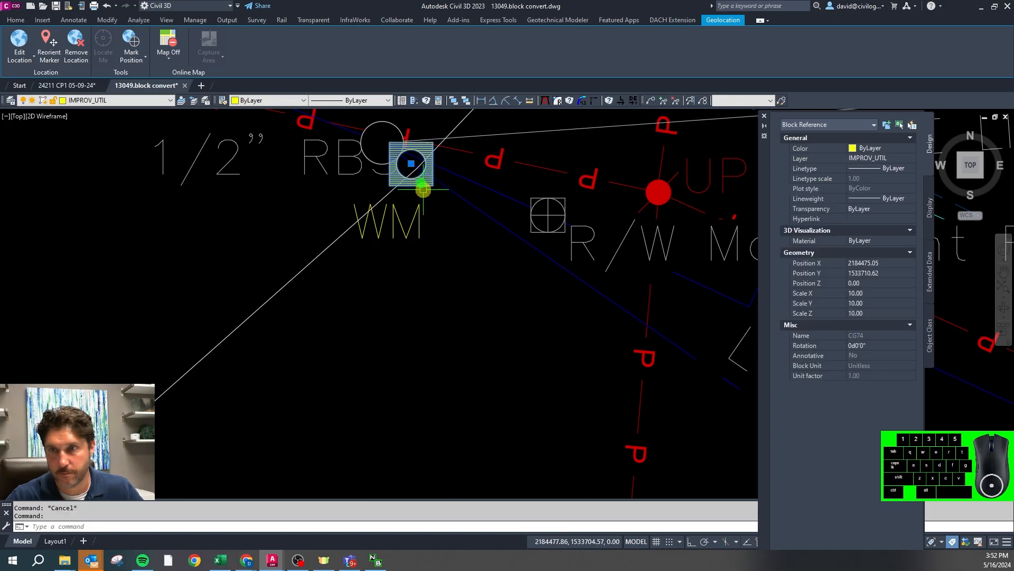
click(418, 211)
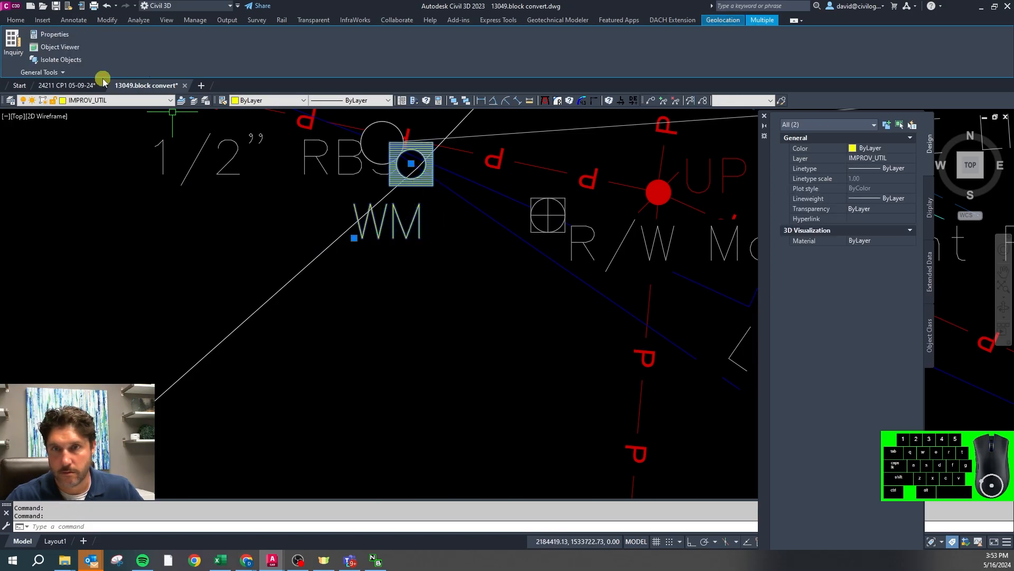
key(Escape)
click(412, 163)
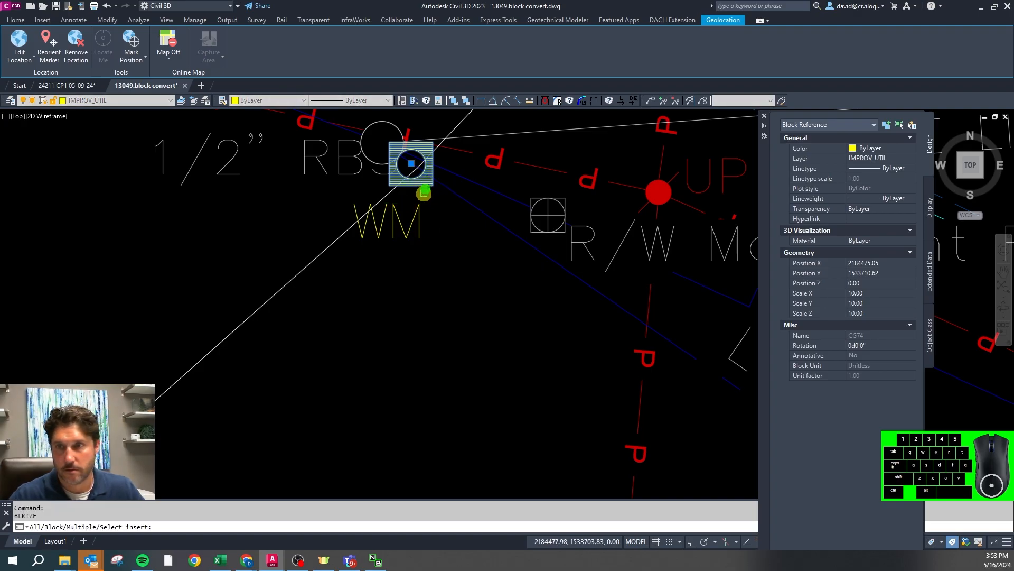
key(Escape)
Assign the water meter symbol and its WM label to the layer VU-UTIL-WATR
click(420, 207)
click(415, 159)
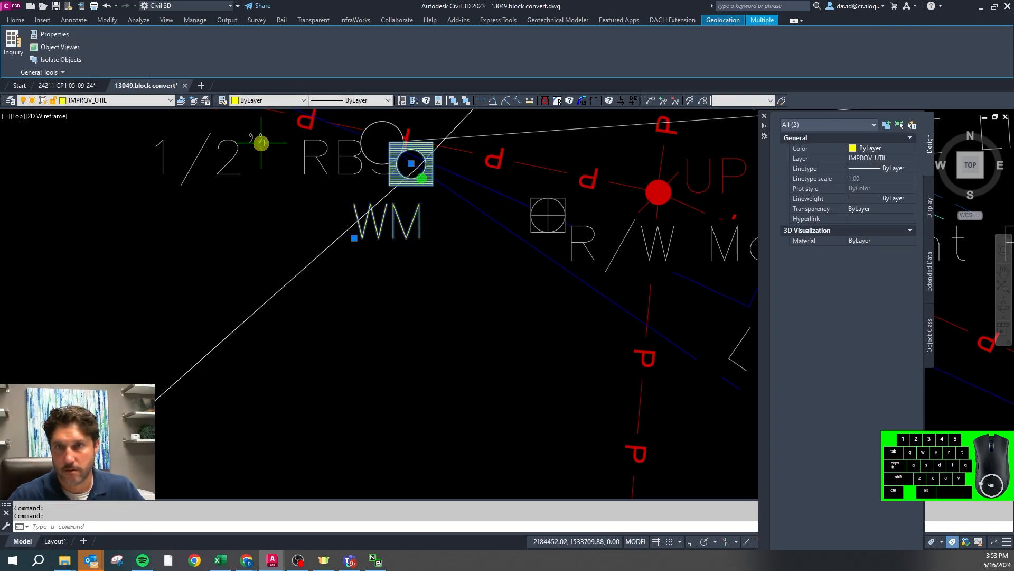
click(148, 101)
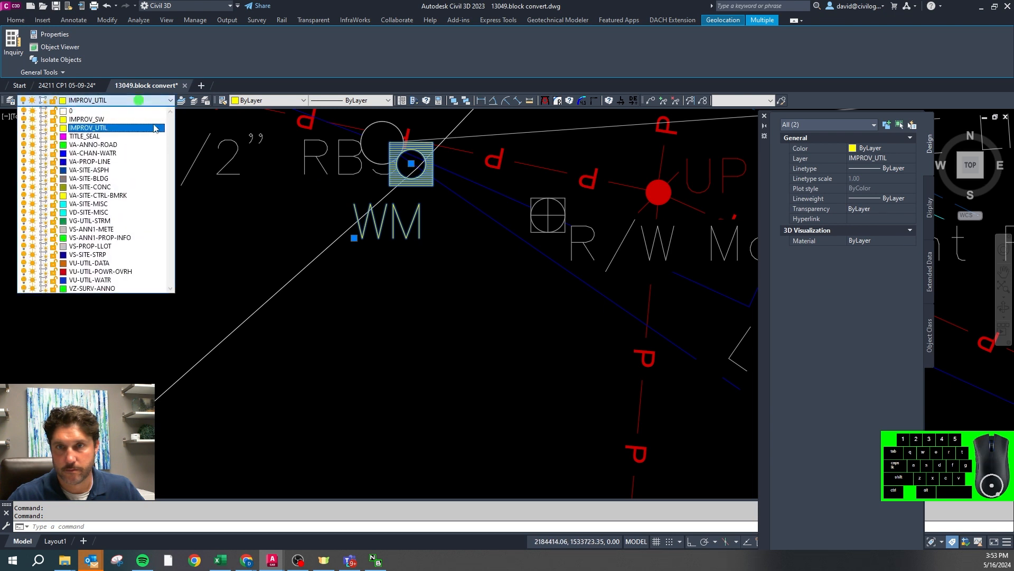
click(106, 279)
Run BLKIZE on the western fire hydrant symbol above the FH label
scroll(296, 264, down, 5)
scroll(263, 254, up, 8)
key(Escape)
click(225, 286)
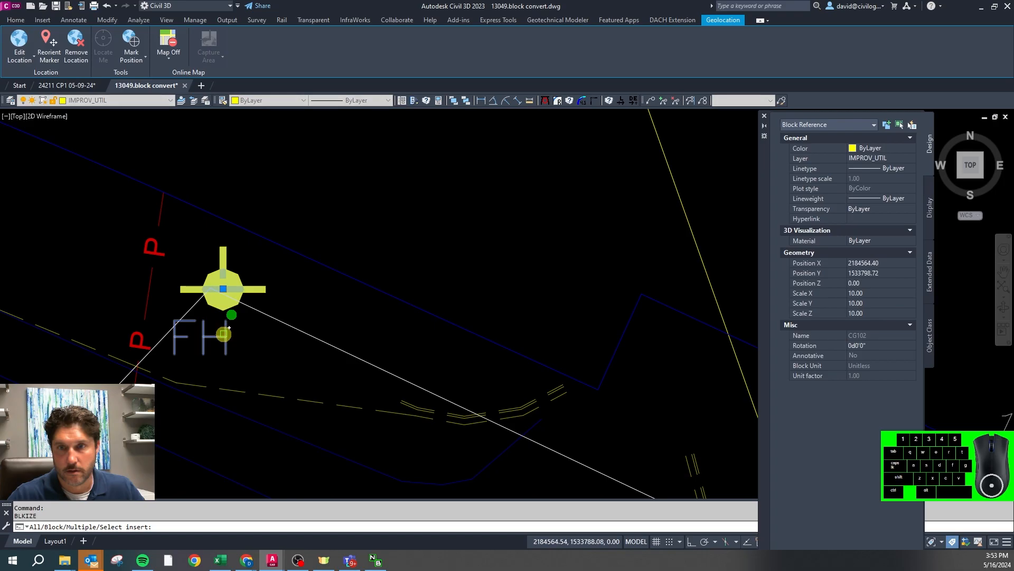
key(Escape)
click(255, 293)
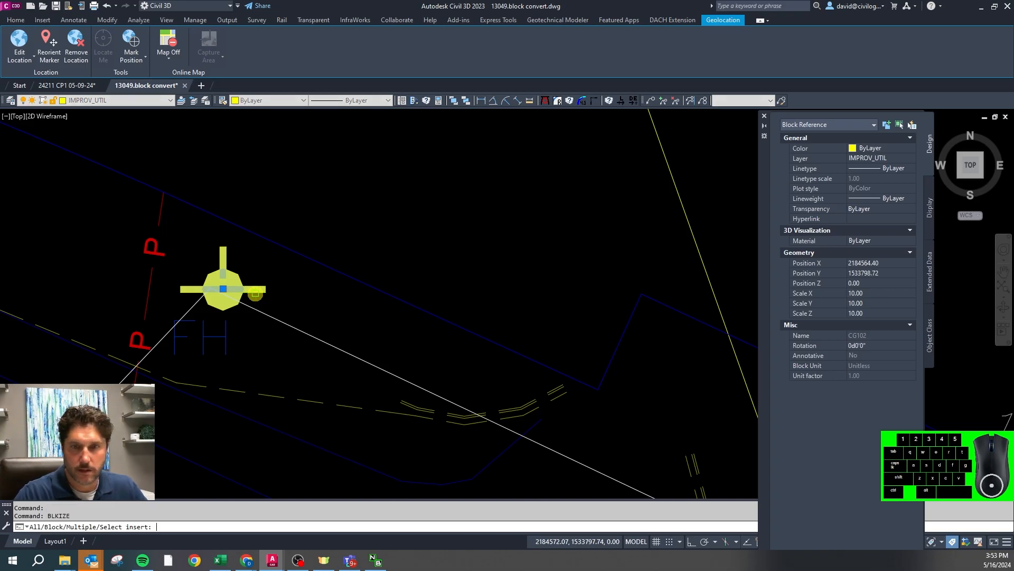
click(257, 285)
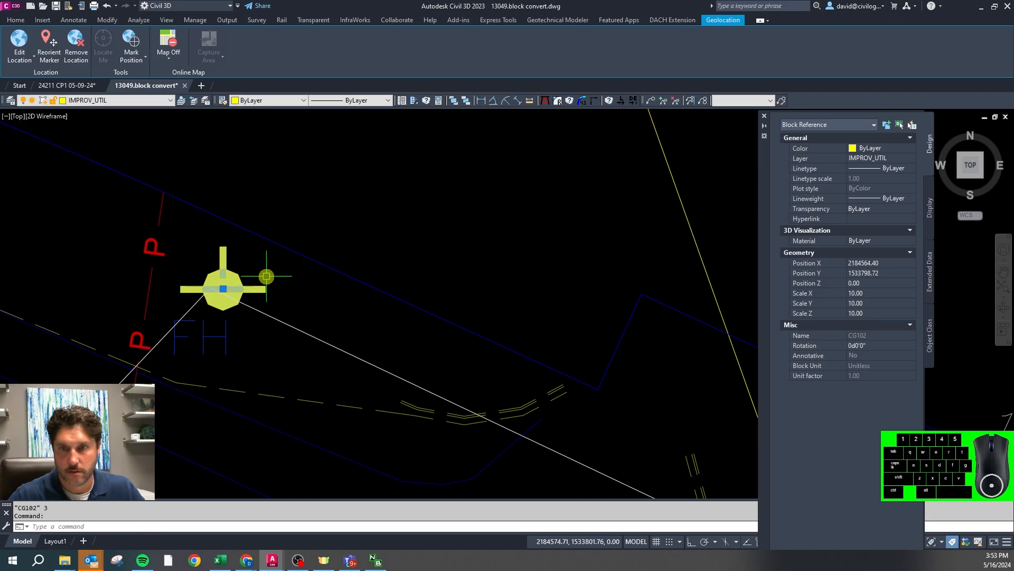
key(Escape)
Match the western fire hydrant symbol to its FH label's layer, VU-UTIL-WATR, with the CG command
click(253, 293)
text(c)
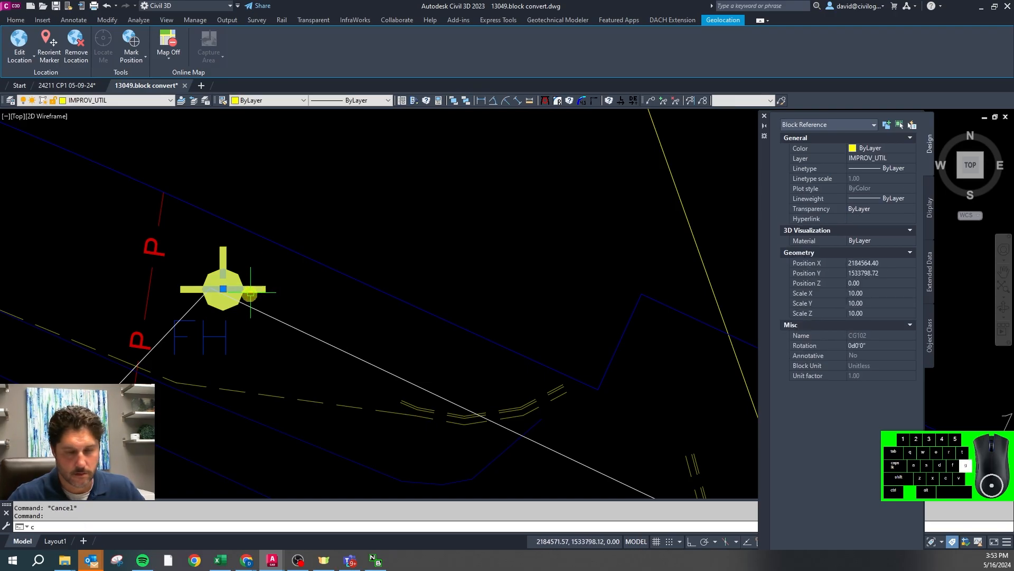
text(g)
key(space)
click(224, 339)
key(Escape)
Run BLKIZE on the boxed-X symbol beside the Cable Vault label along the highway
scroll(187, 225, down, 5)
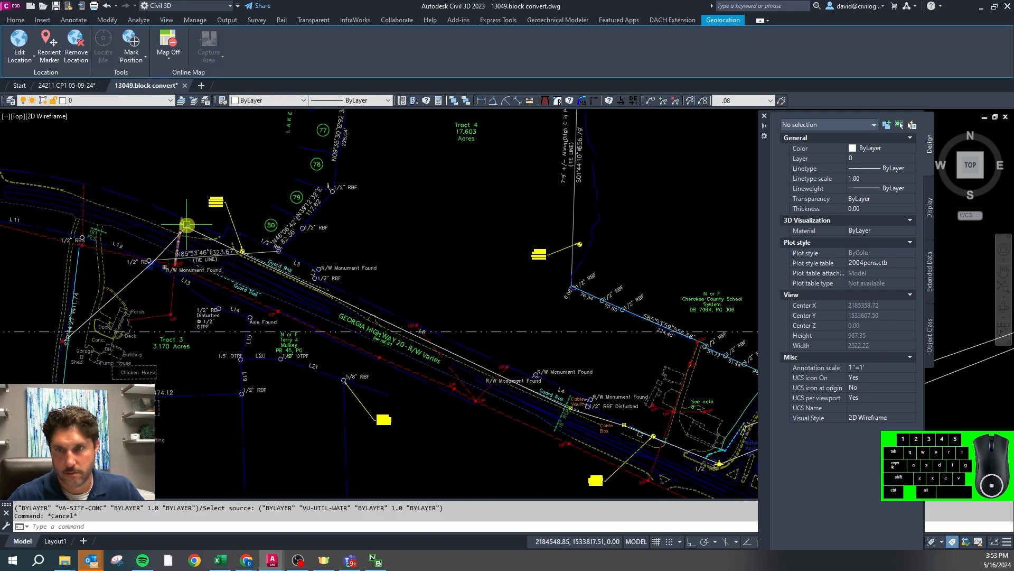
scroll(232, 248, up, 5)
scroll(124, 191, down, 5)
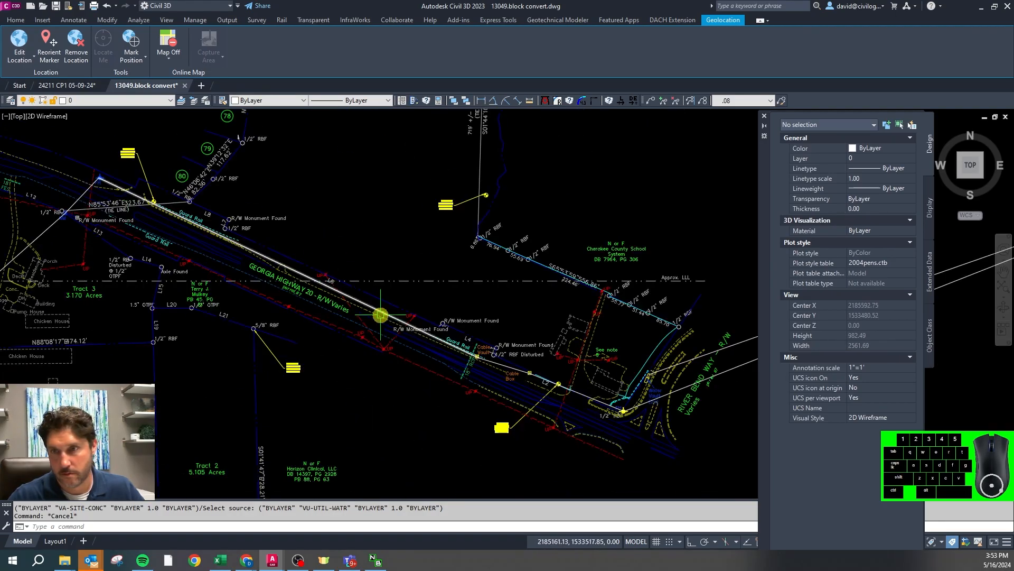
scroll(482, 363, up, 10)
scroll(439, 283, down, 2)
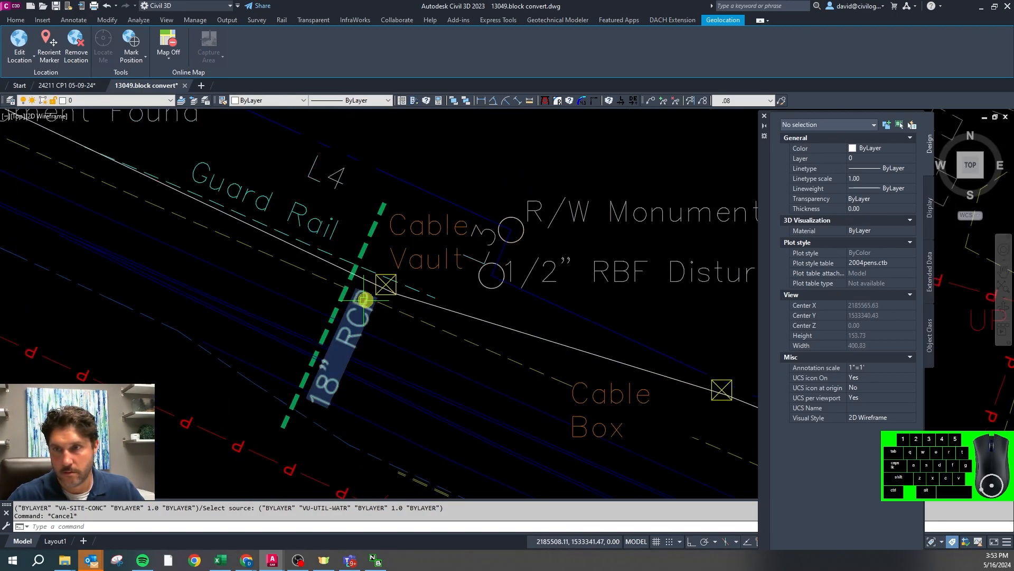
scroll(391, 285, up, 5)
click(389, 305)
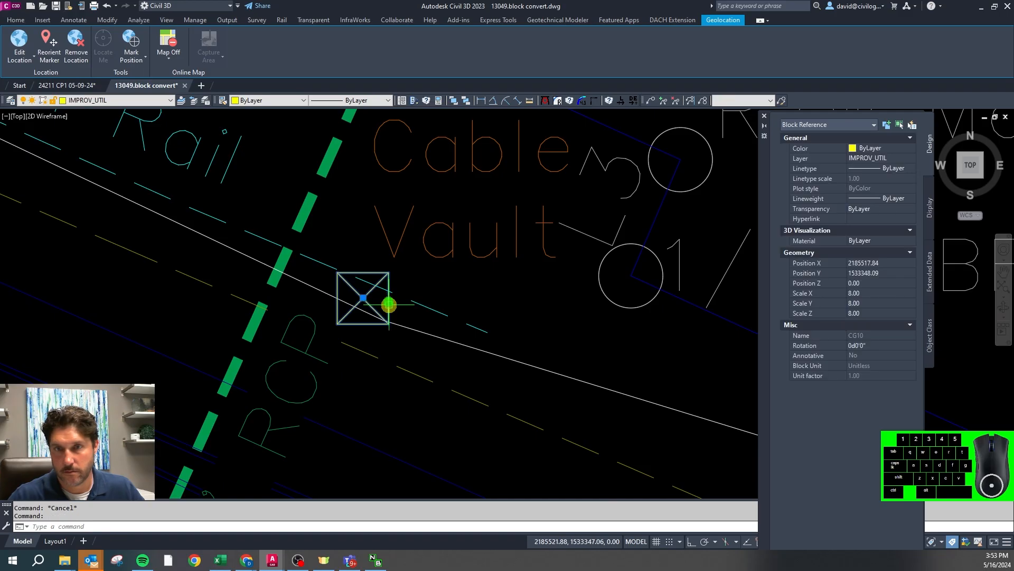
text(bl)
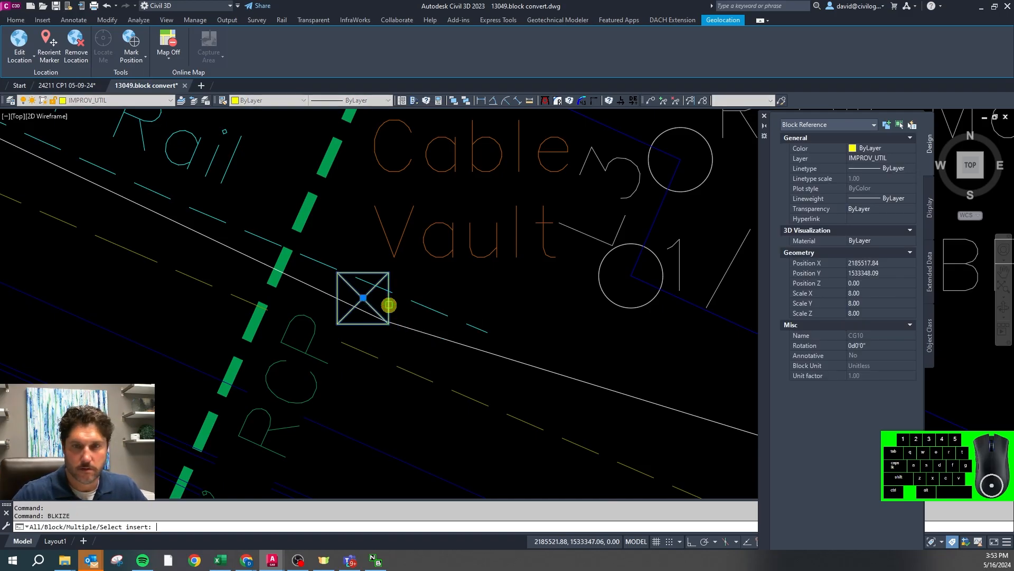
key(Escape)
Match the cable vault symbol to the Cable Vault label's layer, VU-UTIL-DATA, with CG
click(384, 305)
text(cg)
key(space)
click(428, 256)
key(Escape)
Match the cable box symbol to the Cable Box label's layer, VU-UTIL-DATA, with CG
scroll(276, 235, down, 5)
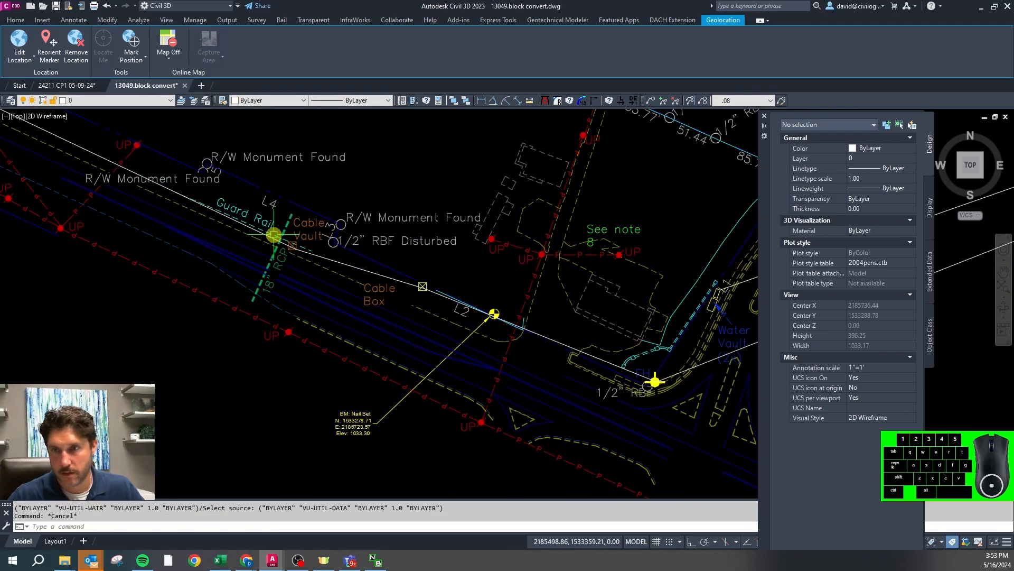
scroll(436, 283, up, 6)
click(397, 292)
text(cg)
key(space)
click(269, 300)
Match the eastern fire hydrant near River Bend Way to its FH label's layer, VU-UTIL-WATR, with CG
scroll(141, 244, down, 5)
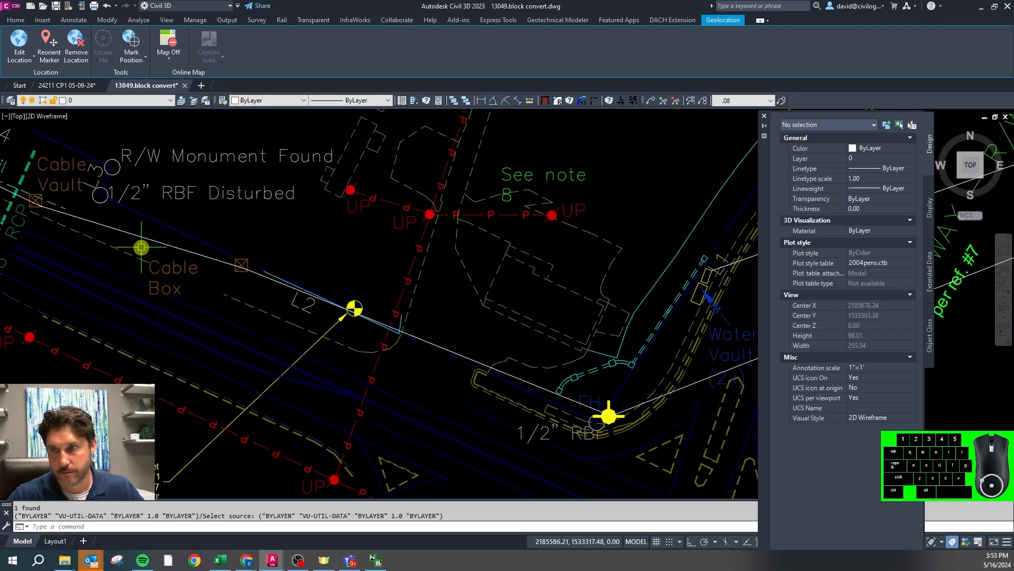
scroll(436, 349, up, 5)
click(436, 349)
key(Escape)
click(352, 324)
text(cg)
key(space)
click(317, 306)
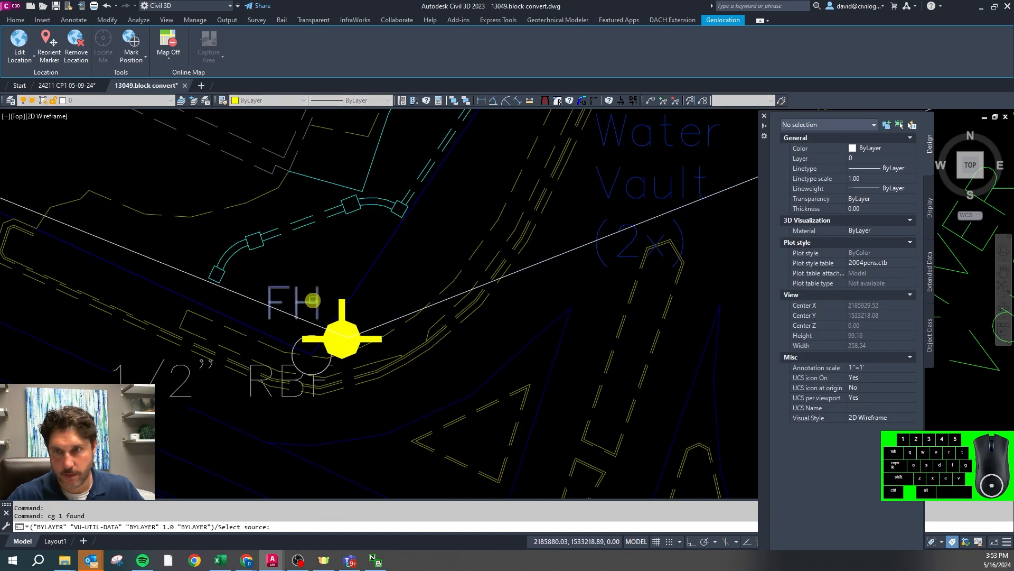
Convert the Water Vault (2x) text to a multileader with T2ML, with its arrowhead at the lower vault rectangle
scroll(268, 324, down, 4)
scroll(273, 320, down, 4)
scroll(268, 294, up, 6)
scroll(440, 316, up, 4)
scroll(439, 316, down, 5)
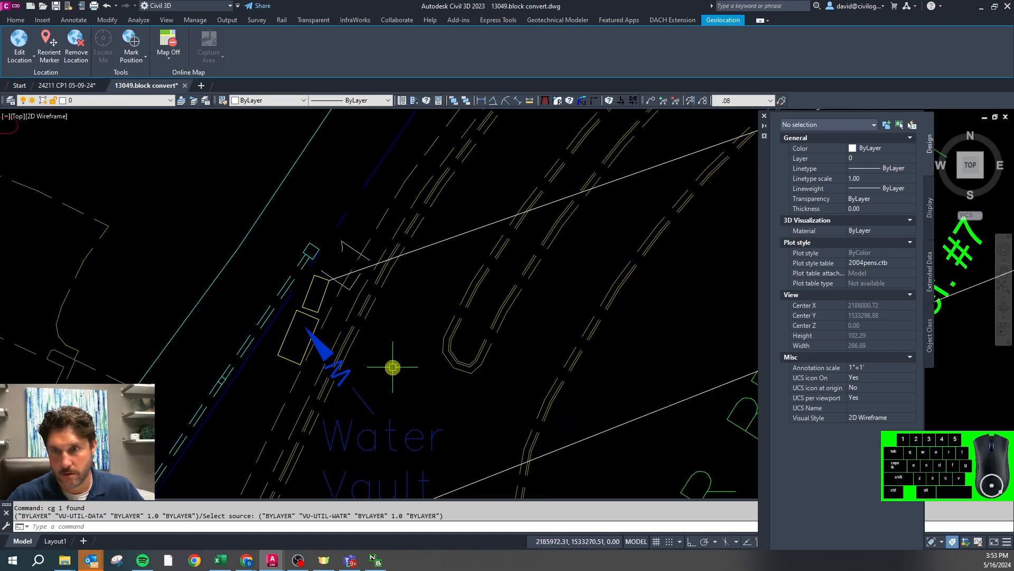
scroll(394, 365, down, 1)
click(371, 371)
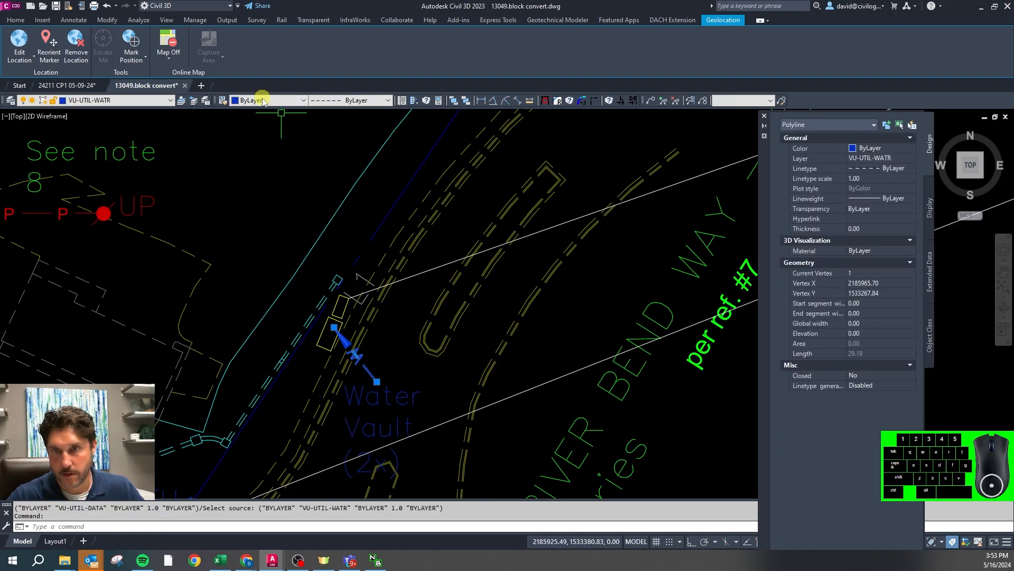
scroll(397, 427, up, 2)
key(Escape)
key(Escape)
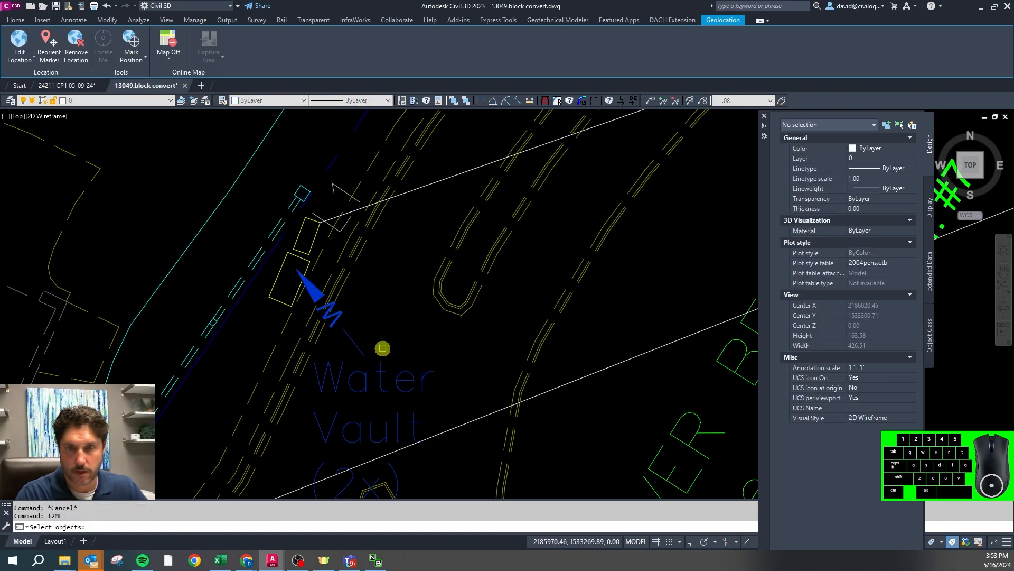
click(380, 379)
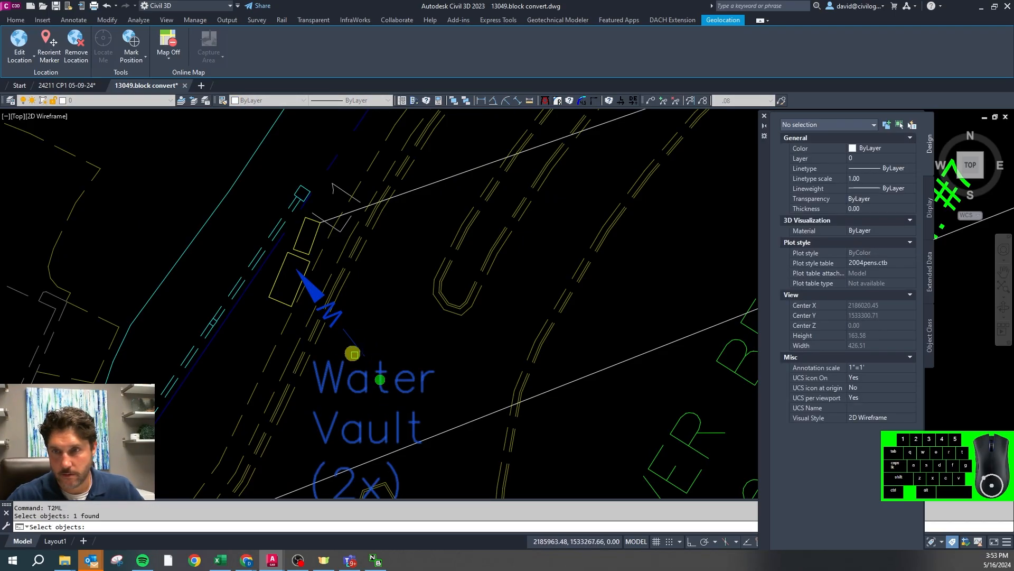
right_click(317, 311)
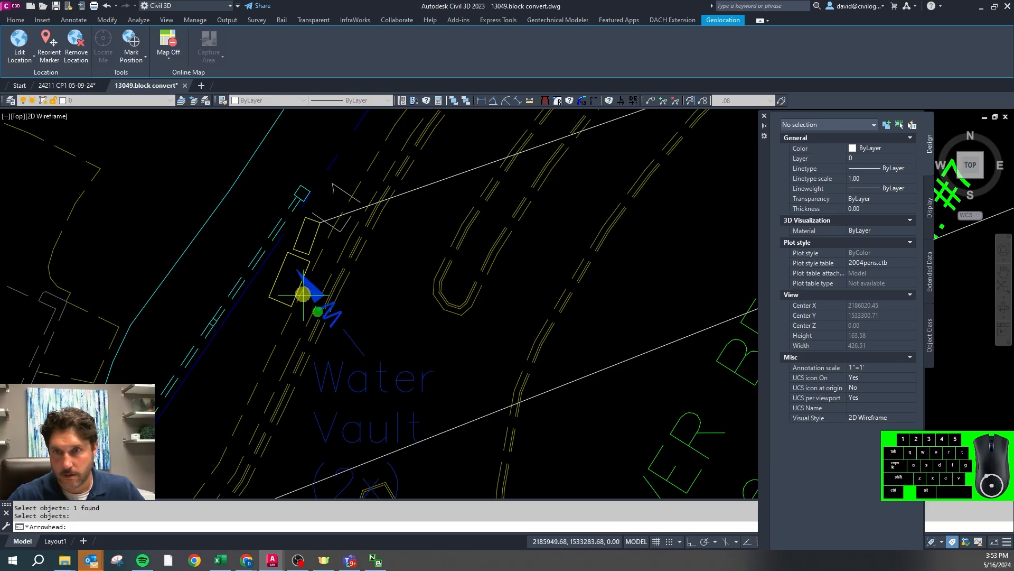
click(403, 321)
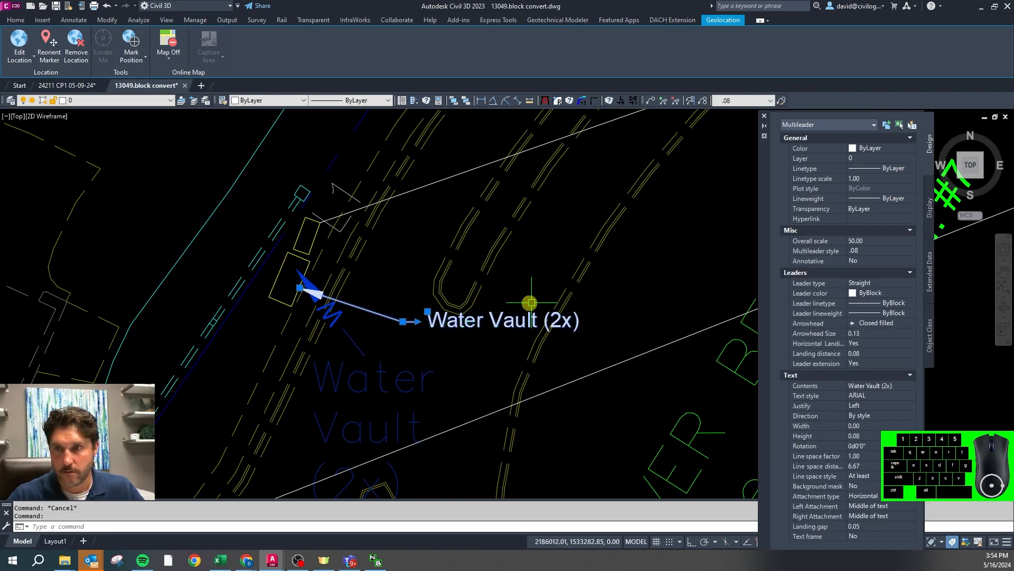
Load the standard multileader styles with the CIVMLS command
click(745, 101)
click(739, 112)
key(Escape)
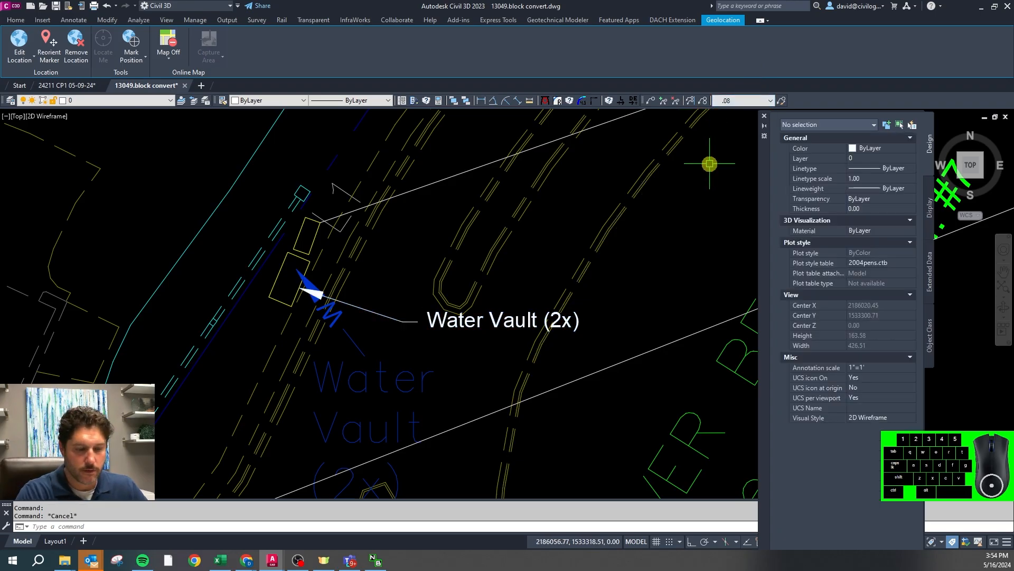
text(civmls)
key(Return)
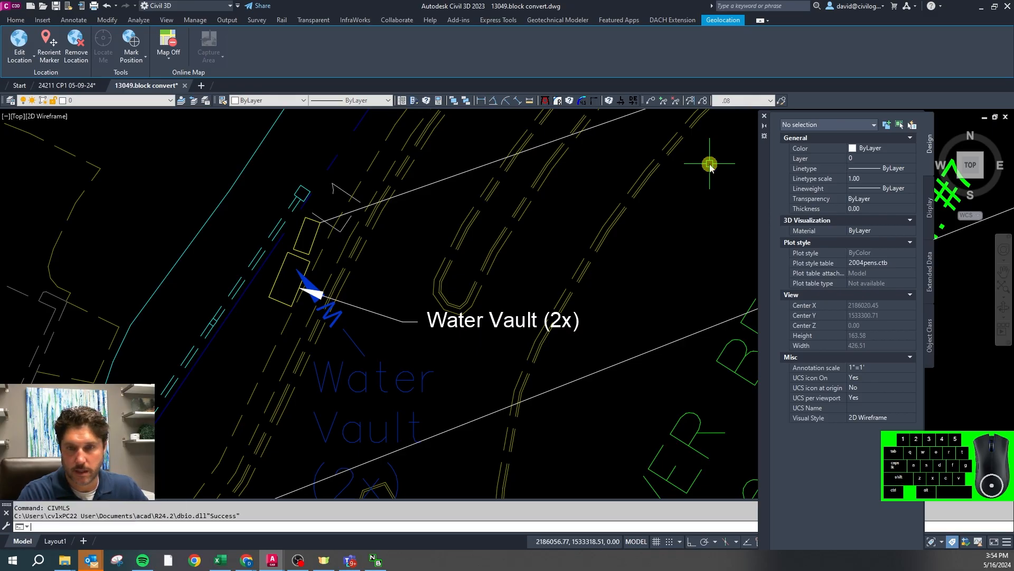
key(Escape)
Make .08 Ex the current multileader style and apply it to the Water Vault (2x) multileader
click(737, 101)
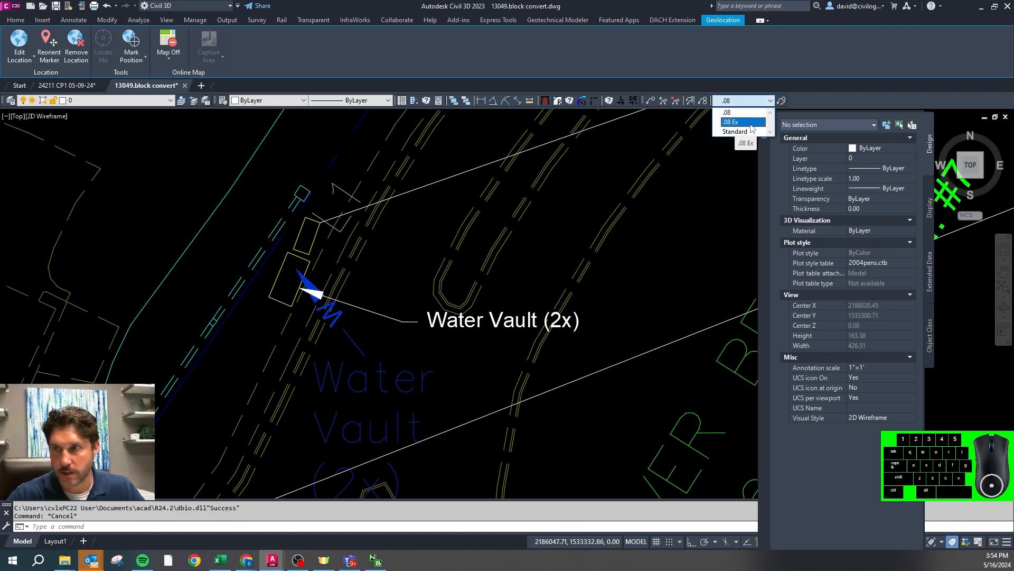
click(738, 122)
click(499, 342)
click(741, 101)
click(742, 122)
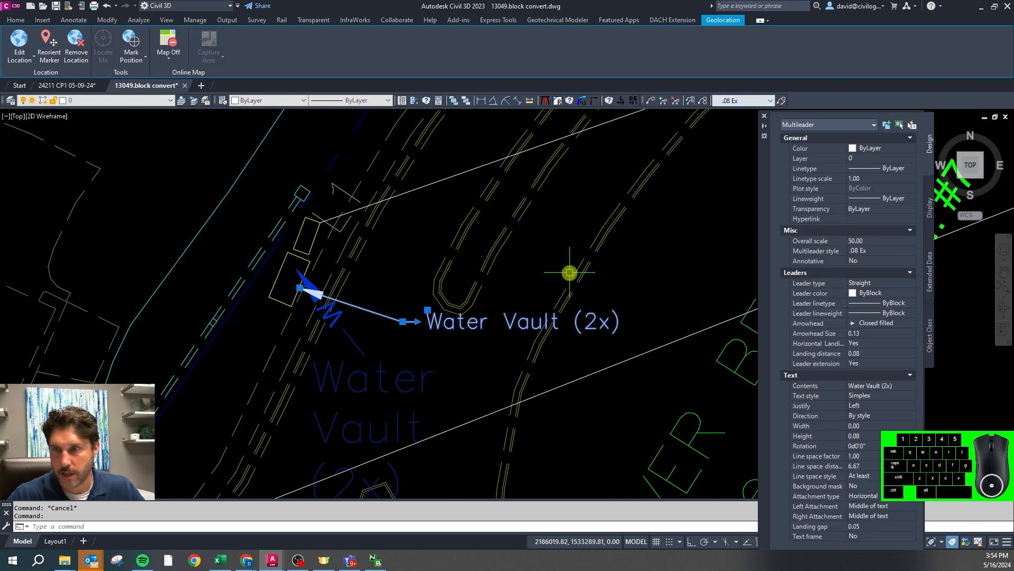
key(Escape)
Match the Water Vault (2x) multileader to the original text's layer, VU-UTIL-WATR
click(515, 329)
click(463, 357)
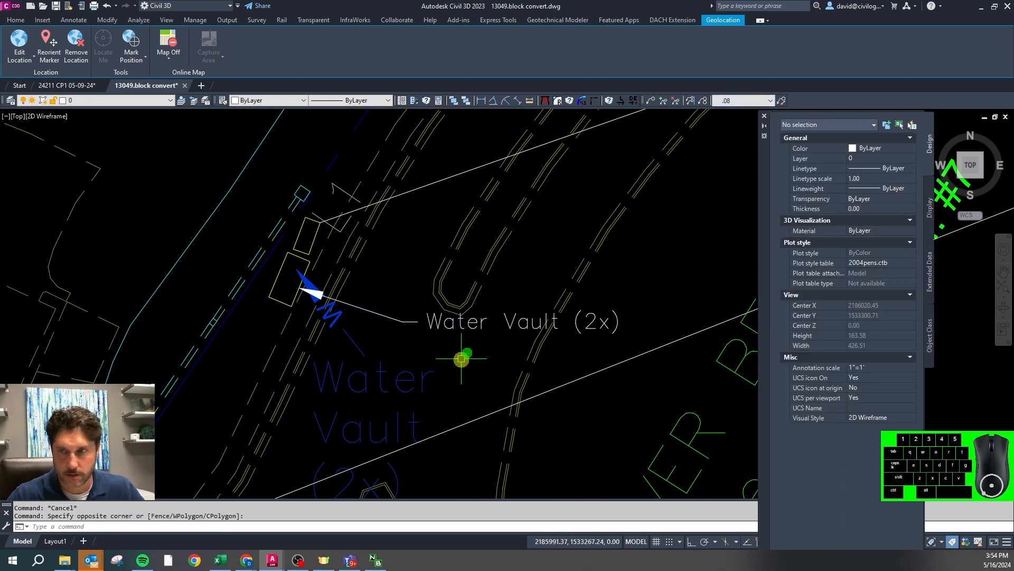
click(446, 326)
key(space)
click(410, 372)
Erase the original Water Vault text together with its old leader line and arrowhead
click(394, 376)
click(359, 350)
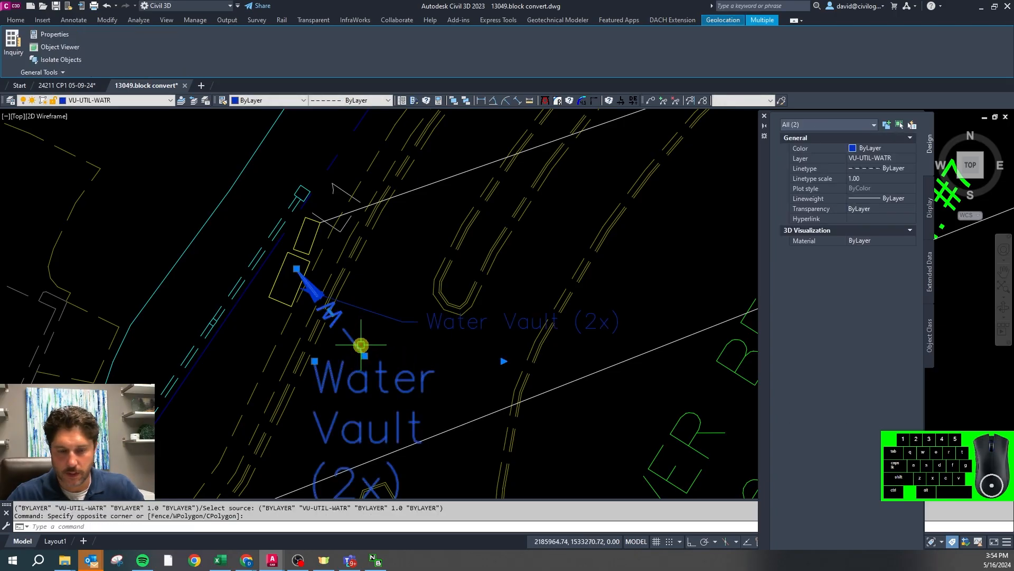
key(Delete)
scroll(359, 289, down, 2)
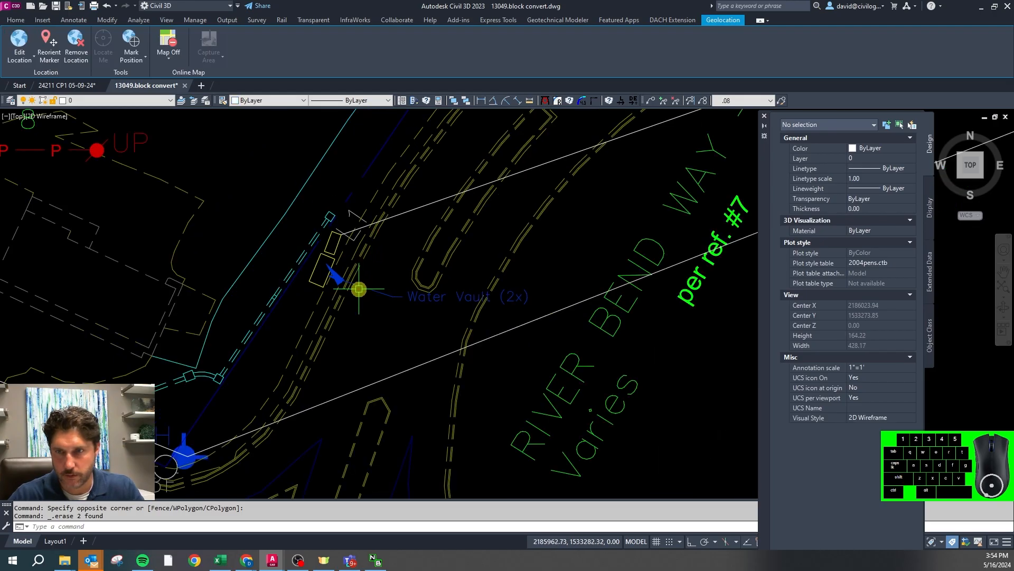
key(Escape)
click(324, 284)
key(Escape)
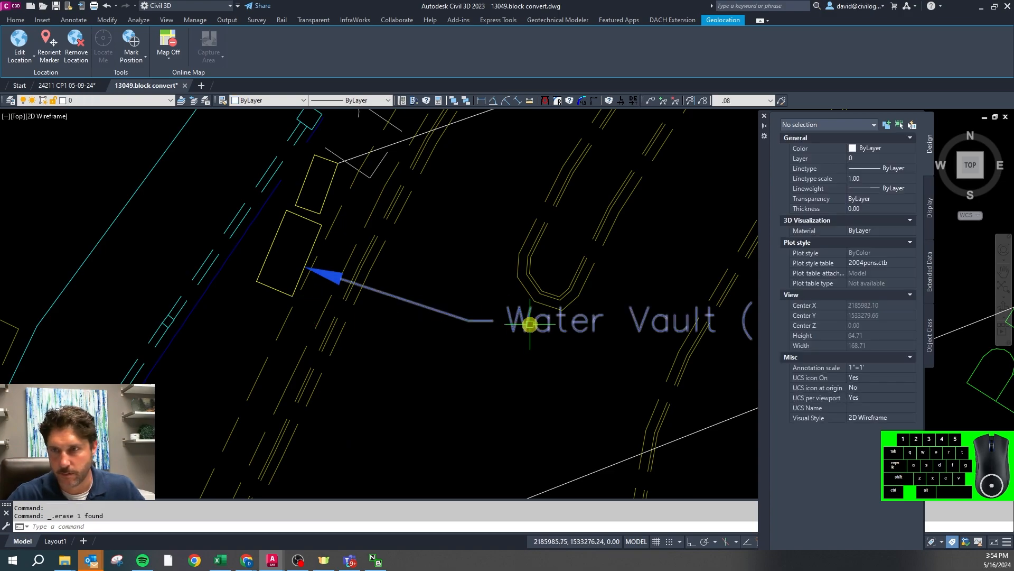
Move the Water Vault (2x) multileader's text down and closer to the vaults, keeping the arrowhead in place
click(528, 322)
click(508, 305)
click(448, 332)
key(Escape)
Match both water vault rectangles to the multileader's layer, VU-UTIL-WATR
click(306, 199)
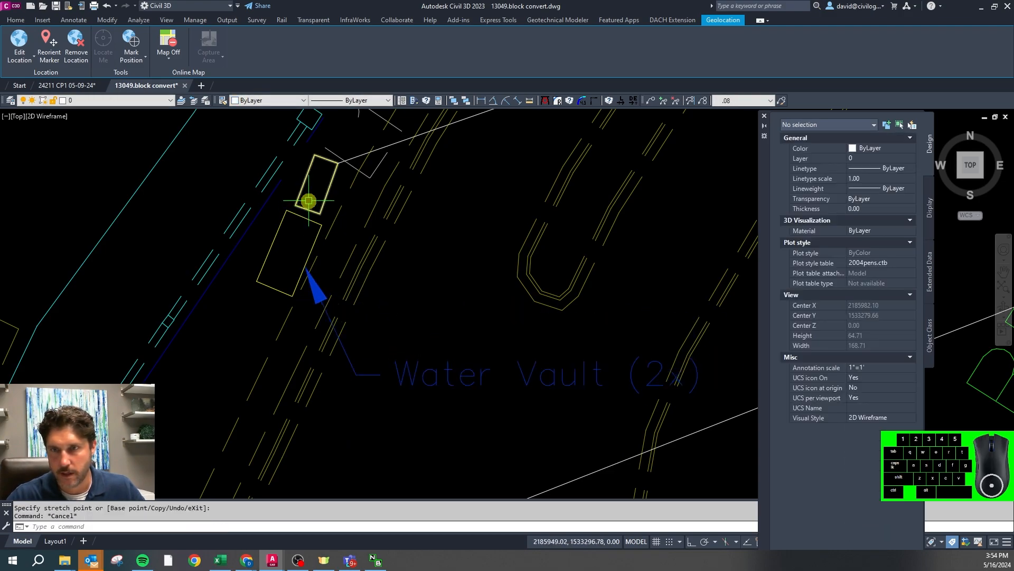
click(290, 221)
text(cp)
key(space)
click(401, 370)
click(401, 369)
key(Escape)
Break the multileader text onto two lines, Water and Vault (2x)
click(486, 380)
click(482, 376)
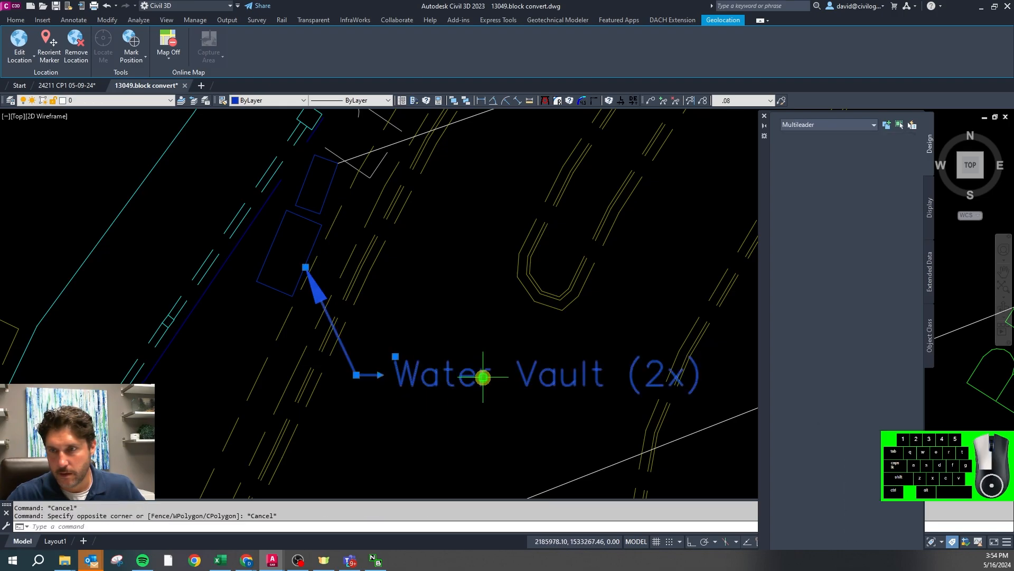
double_click(494, 374)
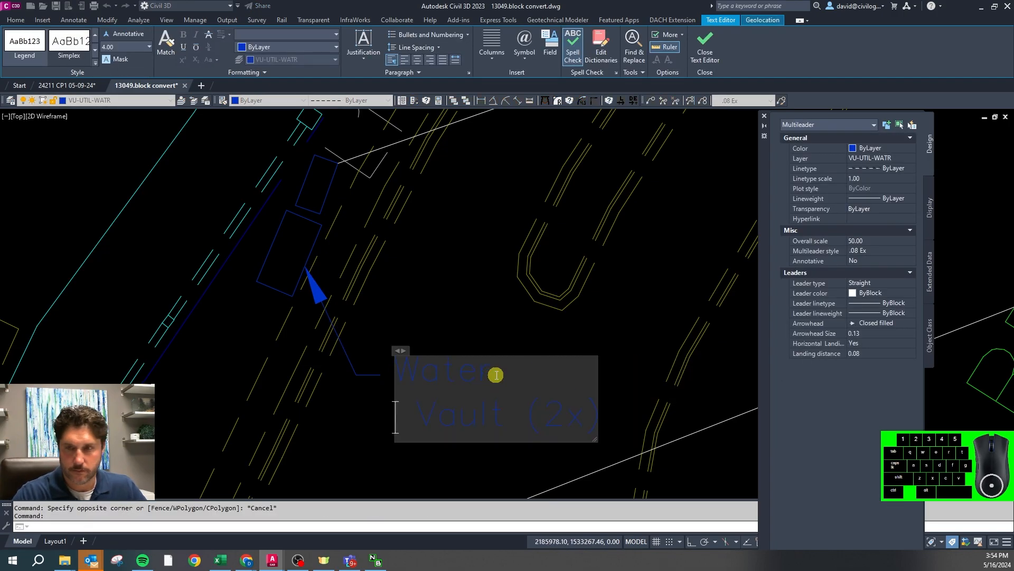
click(460, 312)
scroll(501, 313, down, 5)
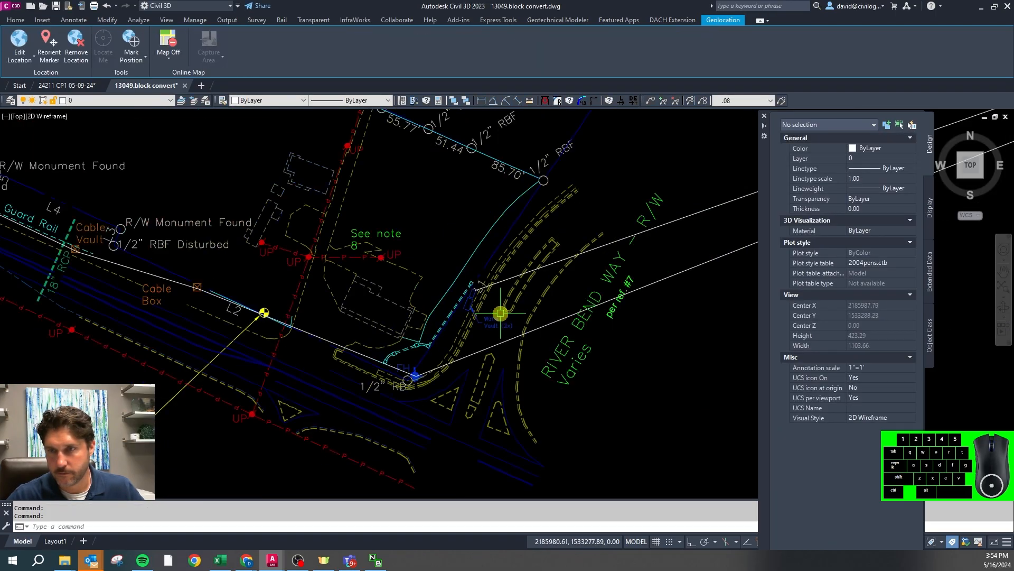
Erase the five white layer 0 lines running along the highway and across River Bend Way
click(697, 214)
click(703, 264)
click(309, 328)
click(150, 273)
click(39, 233)
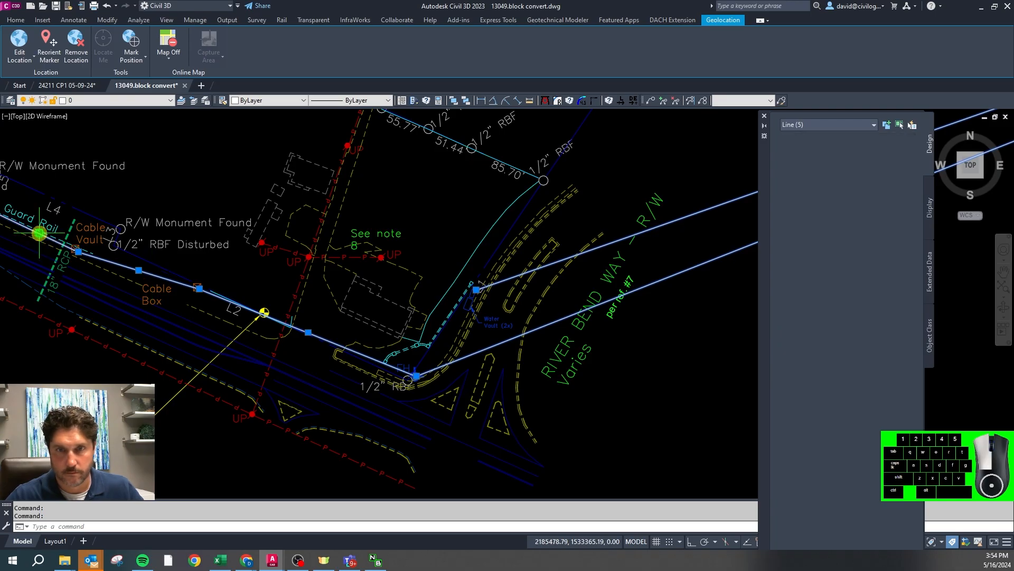
key(Delete)
Erase the two white layer 0 lines running from the western fire hydrant down past the water meter
scroll(366, 265, down, 4)
scroll(221, 213, up, 3)
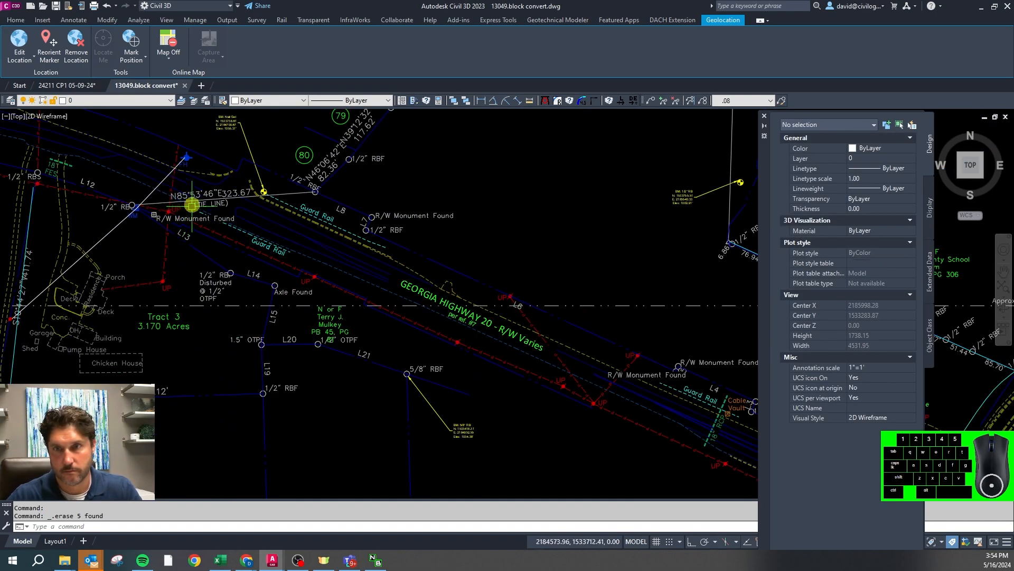
click(156, 188)
click(111, 230)
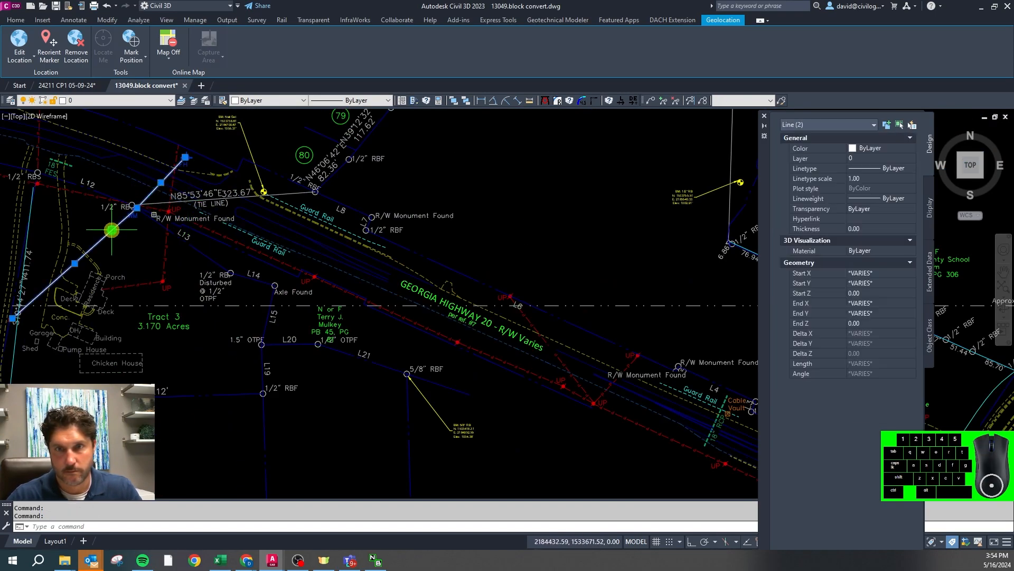
key(Delete)
key(Escape)
Try freezing the layers of the stray parallel lines northwest of the survey with ZX, undoing each freeze
scroll(290, 281, down, 8)
text(zx)
key(Return)
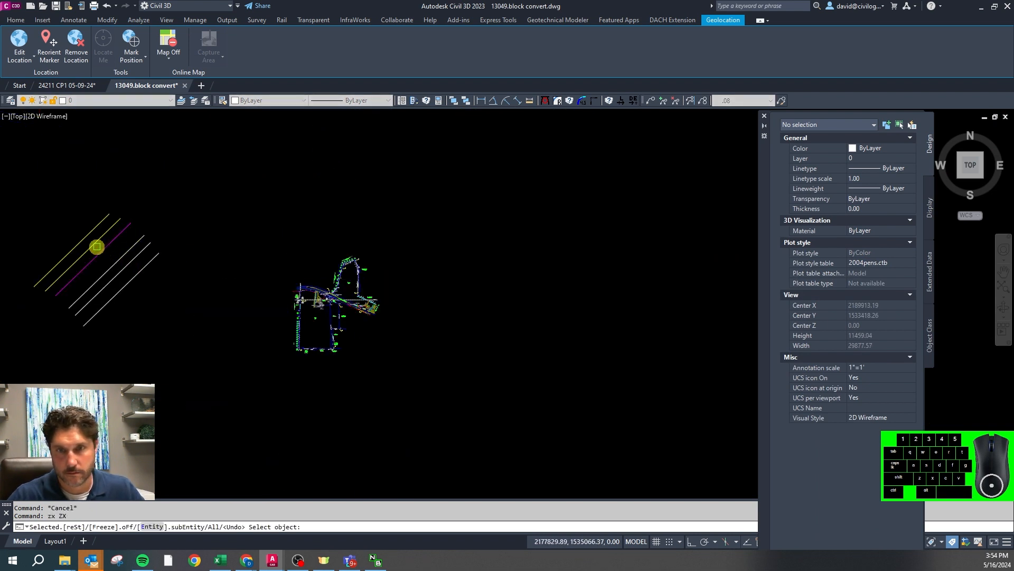
click(96, 245)
right_click(95, 245)
right_click(91, 245)
right_click(97, 246)
right_click(104, 246)
click(103, 246)
right_click(98, 246)
right_click(88, 235)
click(86, 235)
right_click(82, 233)
right_click(78, 233)
key(Escape)
Erase the group of stray parallel lines northwest of the survey
click(145, 313)
click(60, 228)
key(Delete)
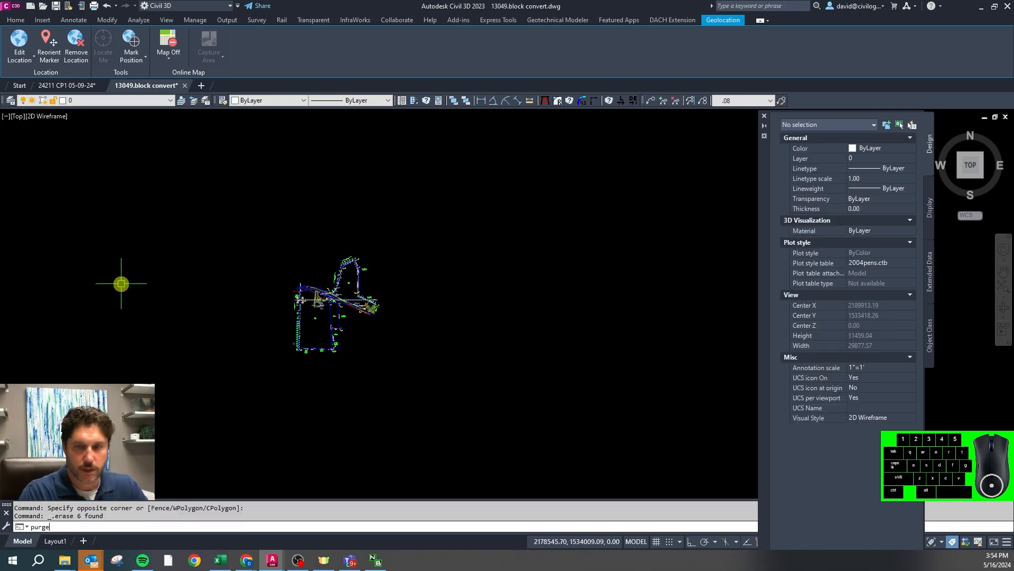
Delete the obsolete layers IMPROV_UTIL and TITLE_SEAL by name with LAYDEL
click(148, 100)
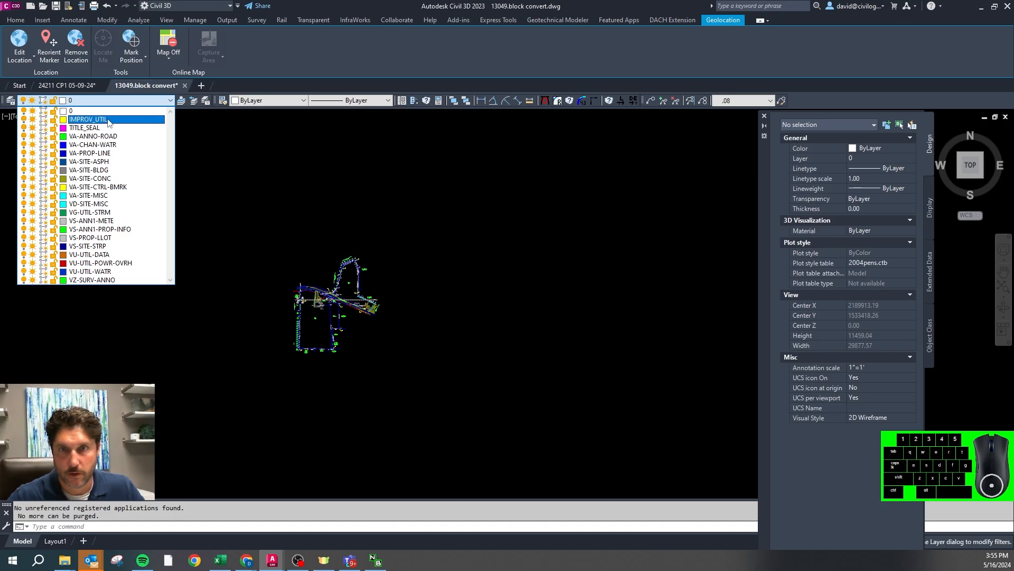
click(208, 166)
key(Escape)
text(laydel)
key(Return)
text(n)
key(Return)
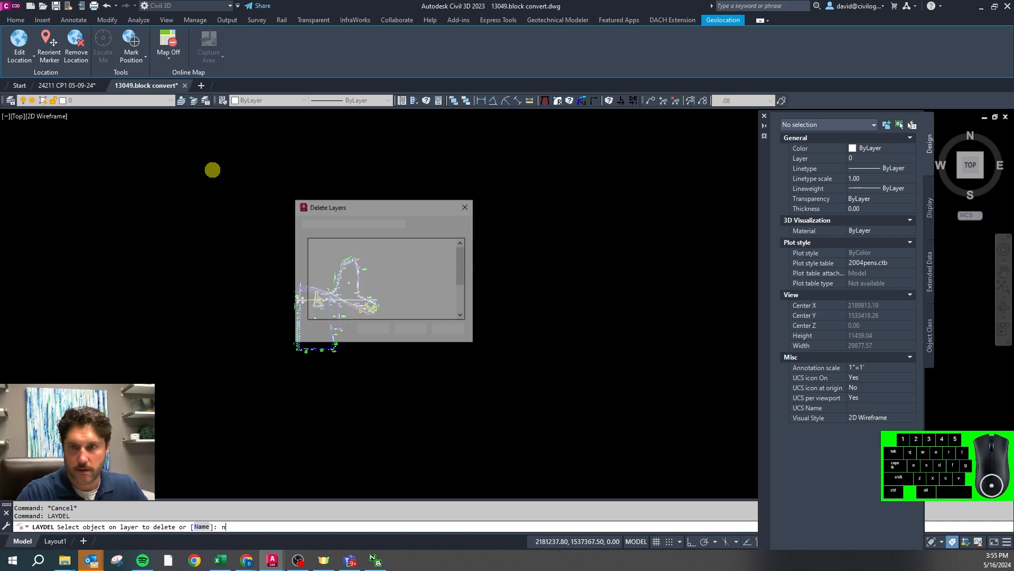
ctrl+click(326, 249)
click(373, 330)
click(523, 288)
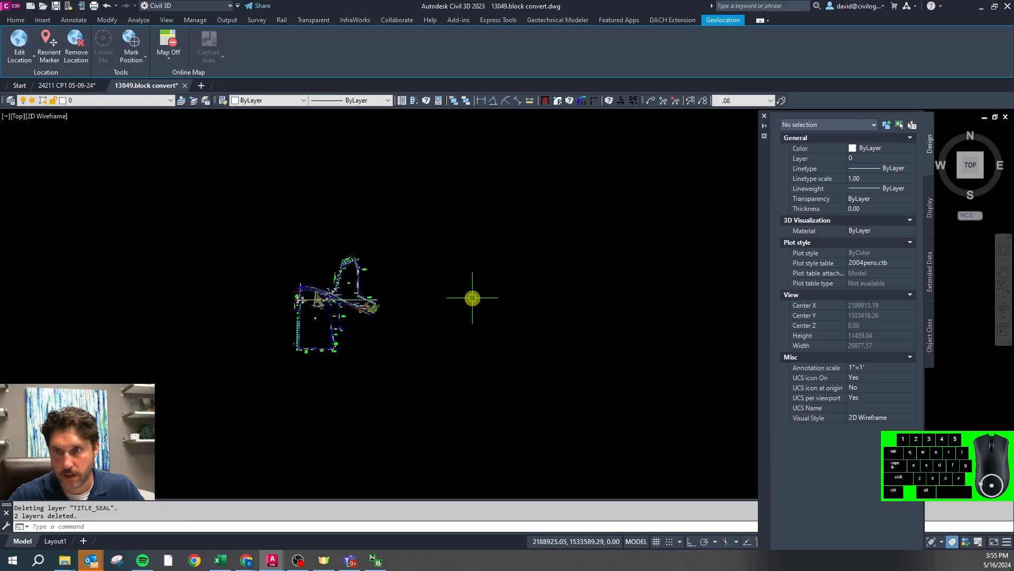
Review the remaining layers in the layer list for leftover non-standard names
click(112, 99)
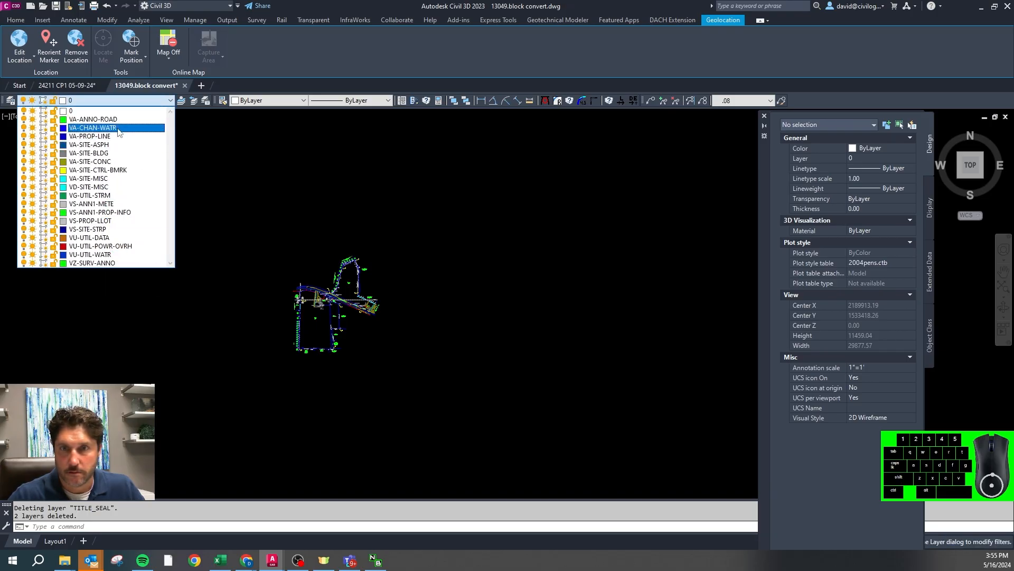
key(Escape)
scroll(288, 287, up, 4)
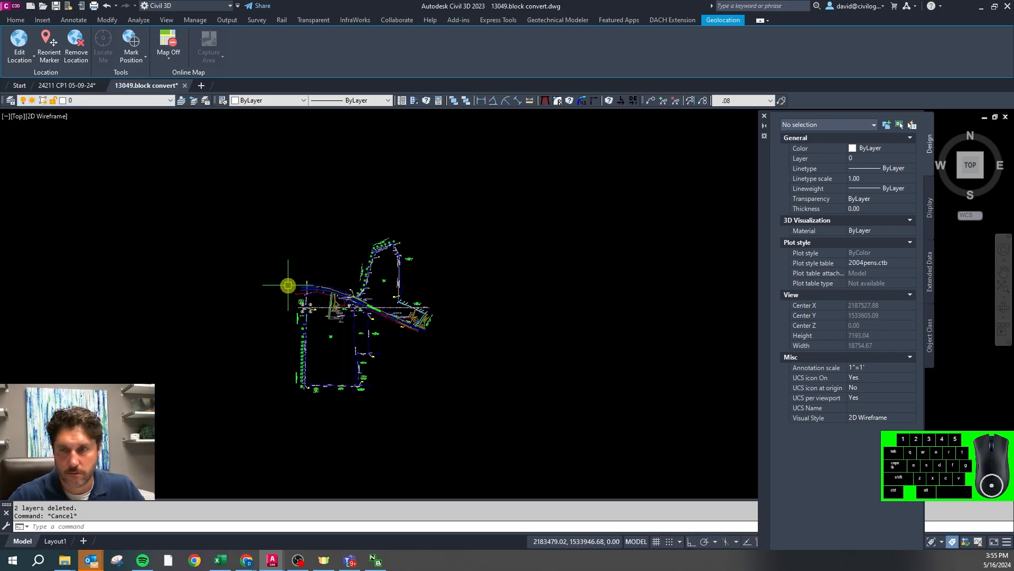
right_click(334, 306)
mouse_move(391, 145)
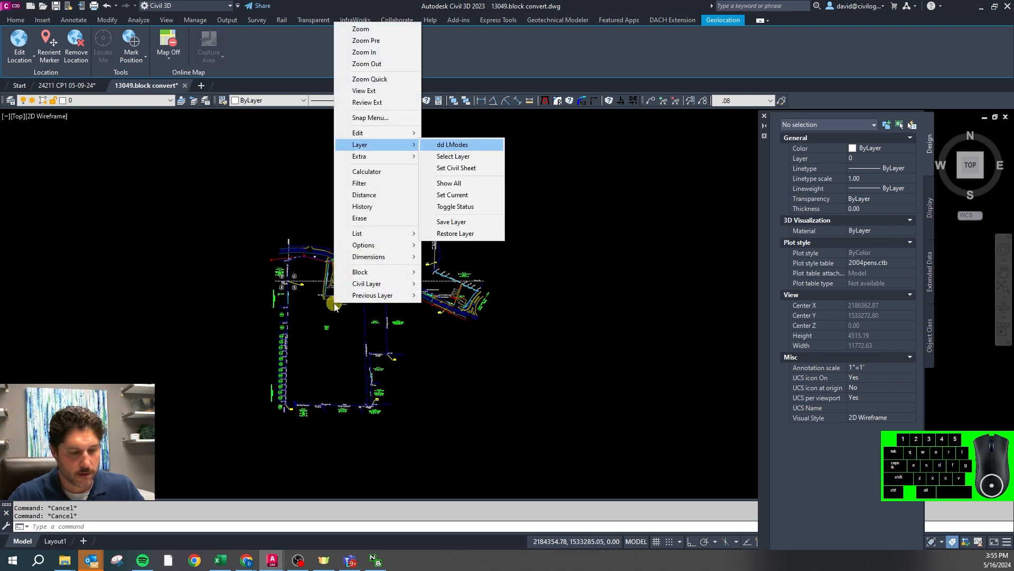
click(426, 144)
key(Escape)
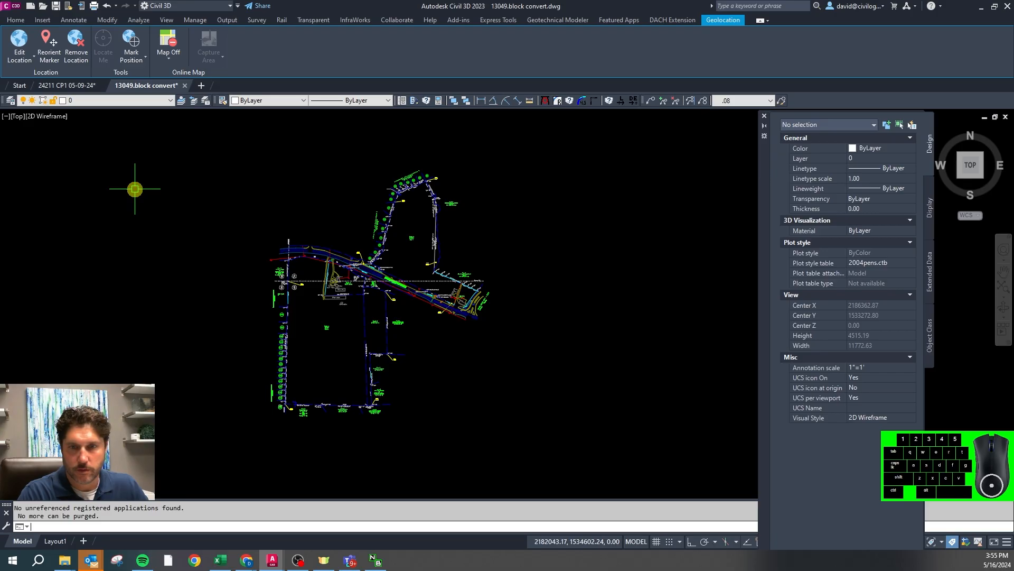
Audit the drawing with error fixing set to Yes and save it
text(it)
key(Return)
text(ty)
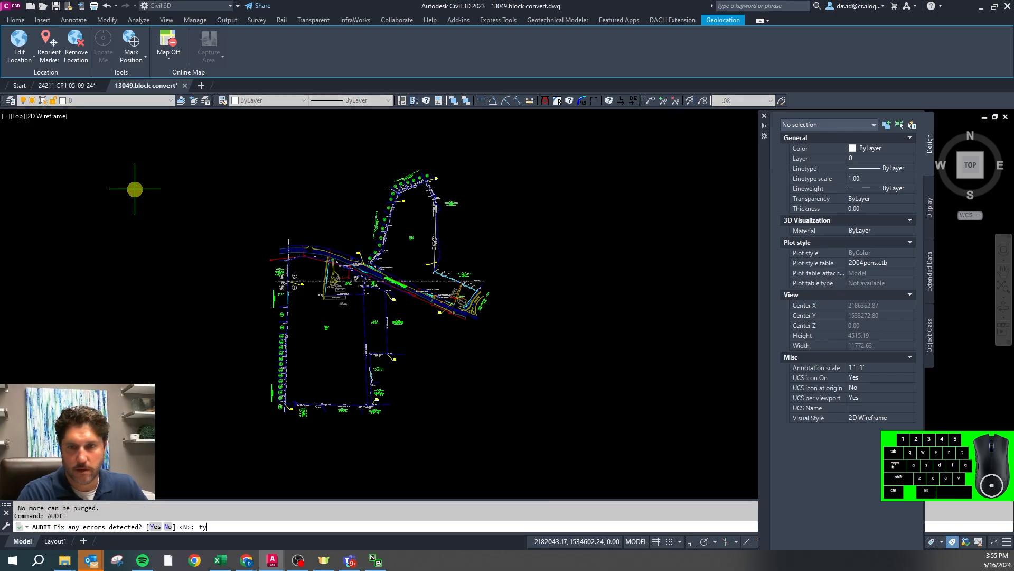
text(y)
key(Return)
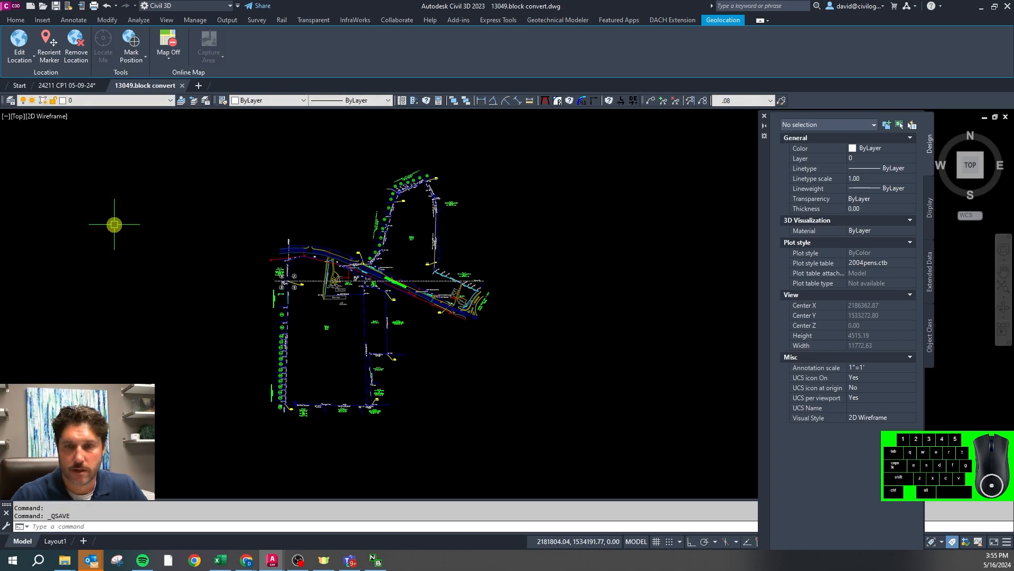
key(Escape)
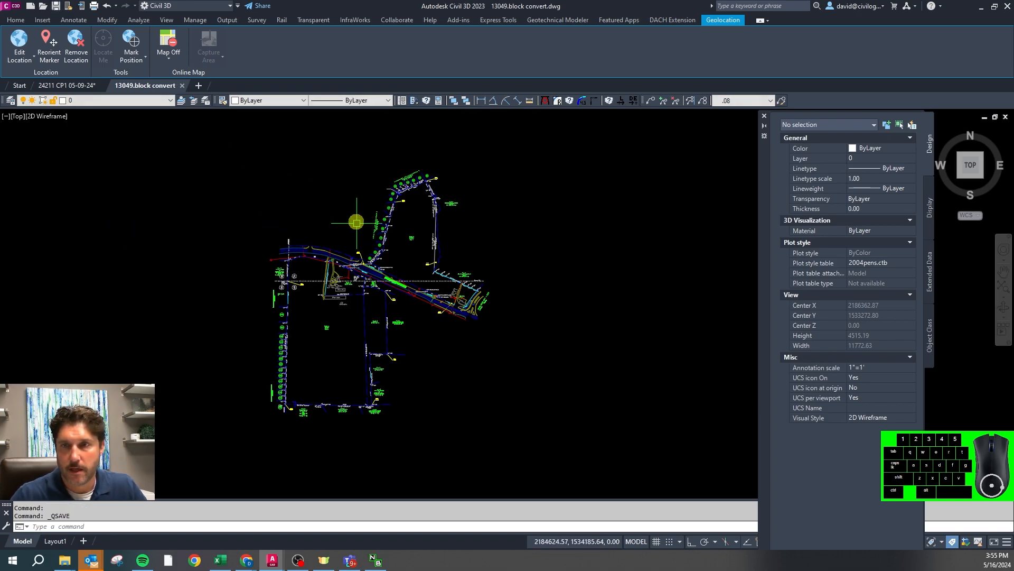
Try to copy the whole survey to the clipboard with base point 0,0
scroll(373, 233, down, 2)
click(456, 366)
click(195, 150)
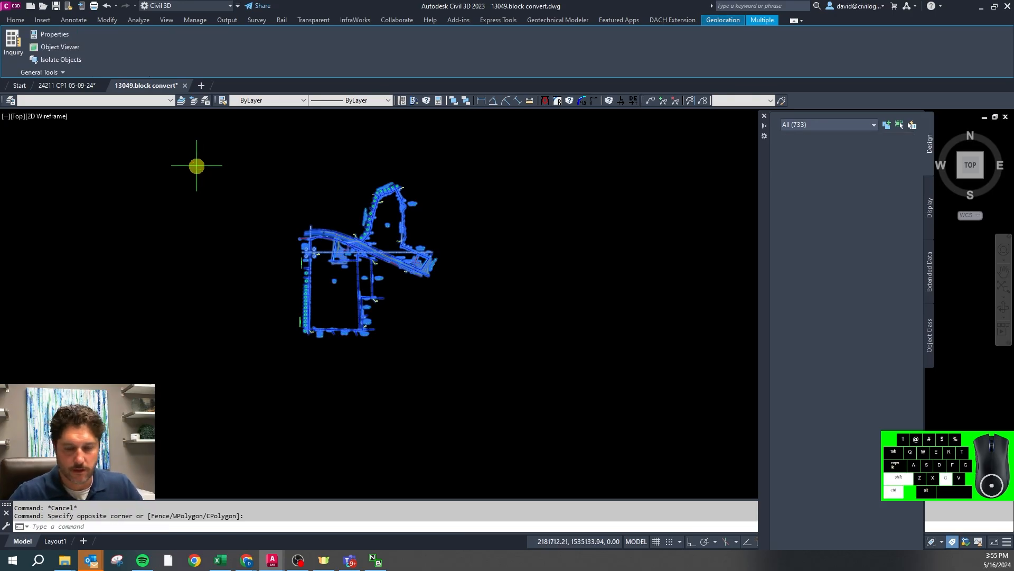
key(ctrl+shift+c)
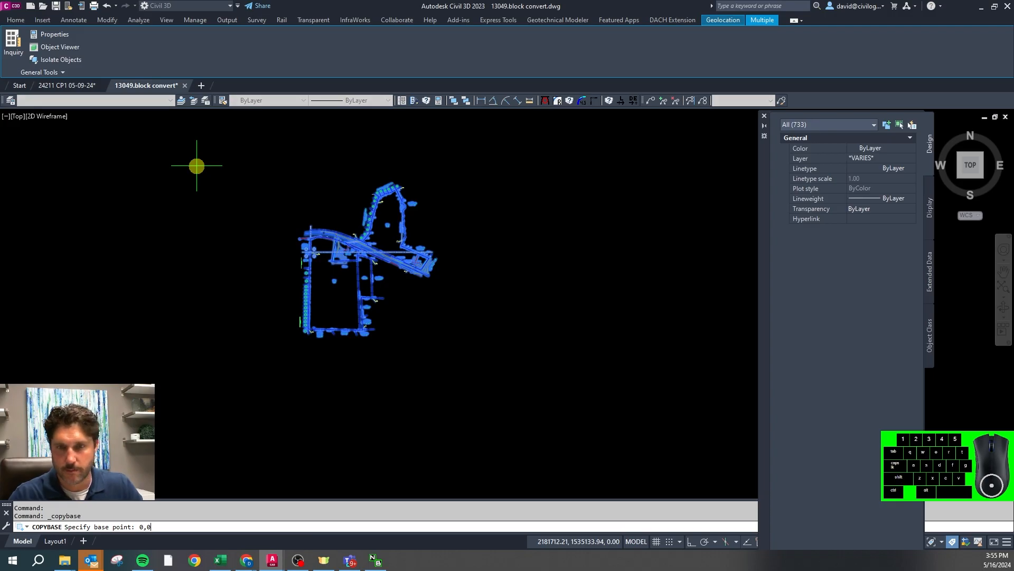
key(Return)
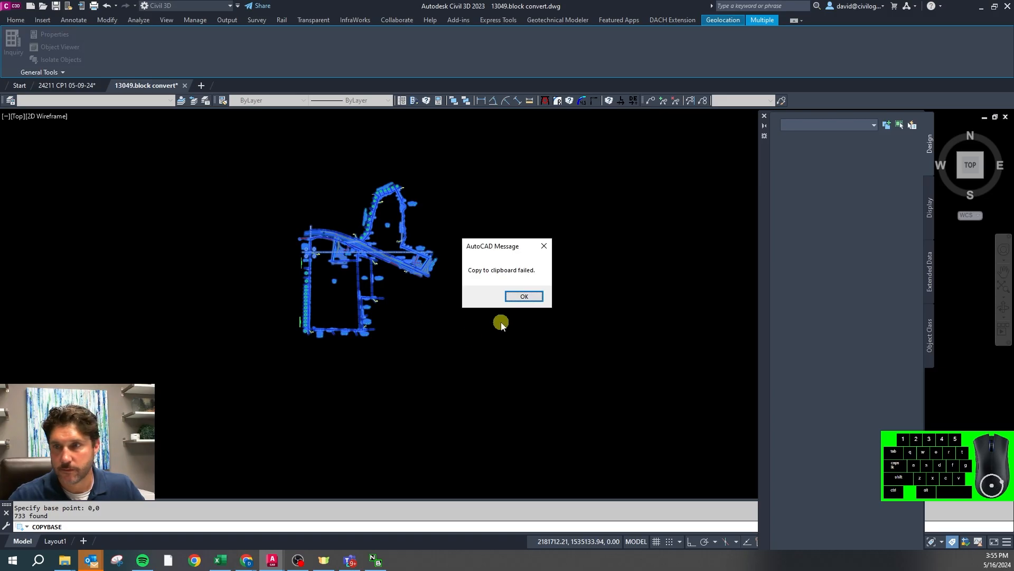
click(525, 296)
key(Escape)
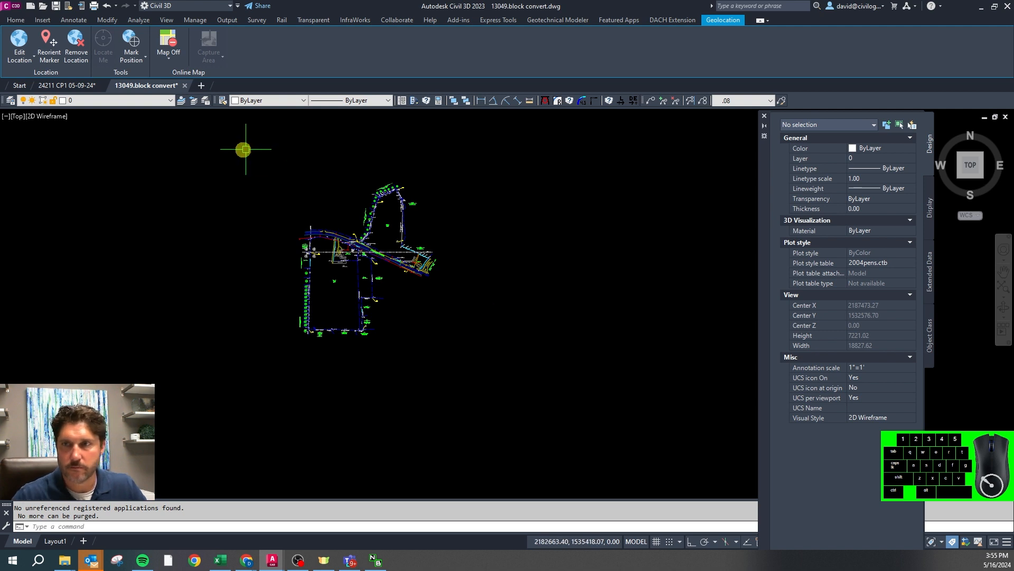
Save the drawing and try again to copy all survey objects with base point 0,0
click(56, 6)
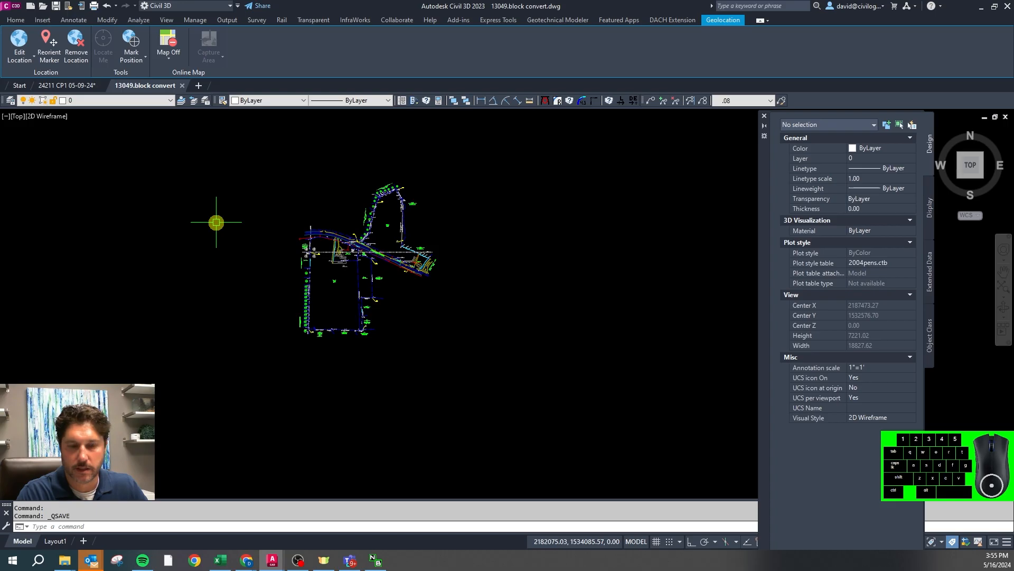
click(478, 181)
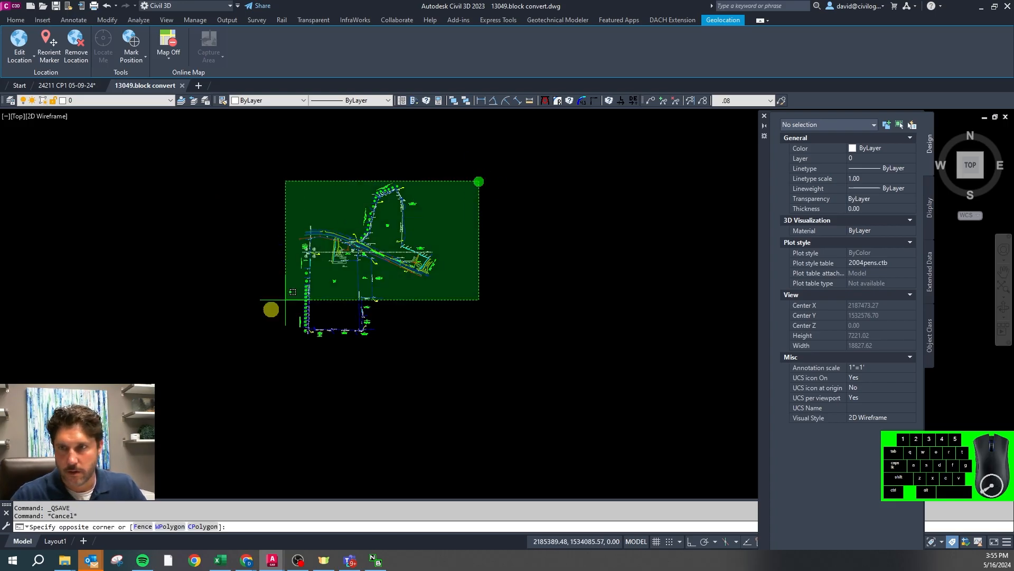
click(245, 356)
key(ctrl+shift+c)
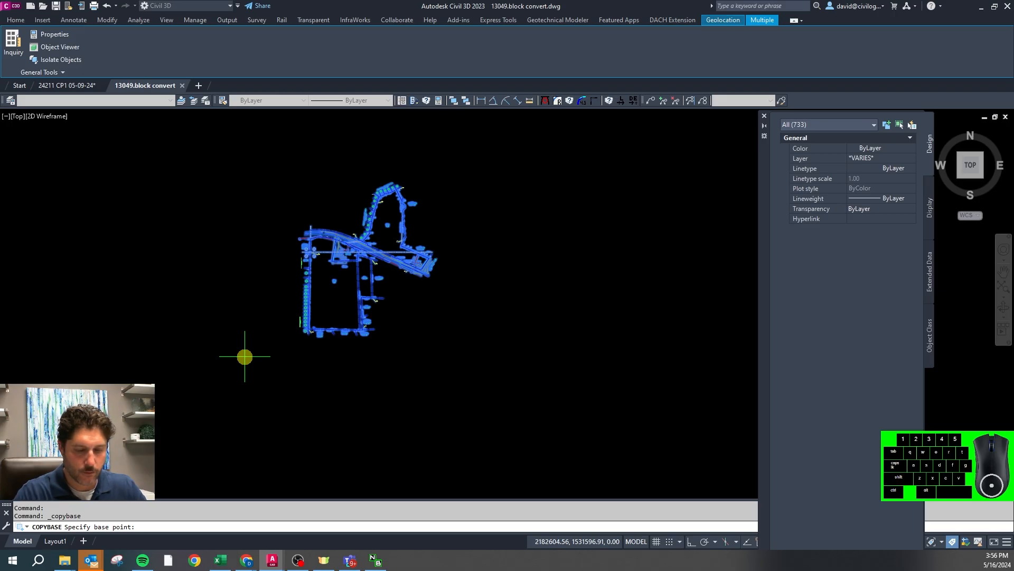
key(Return)
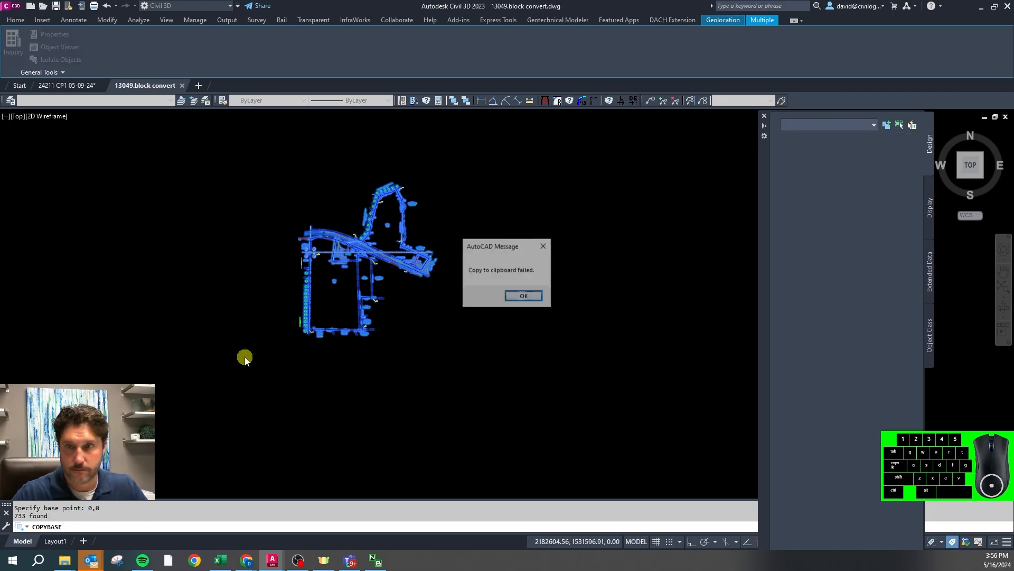
click(525, 294)
key(Escape)
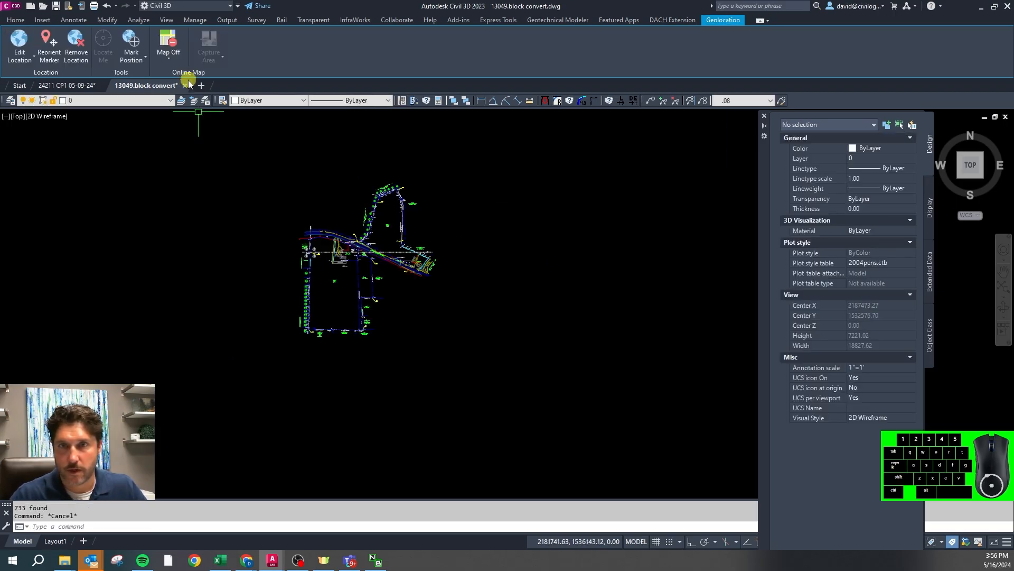